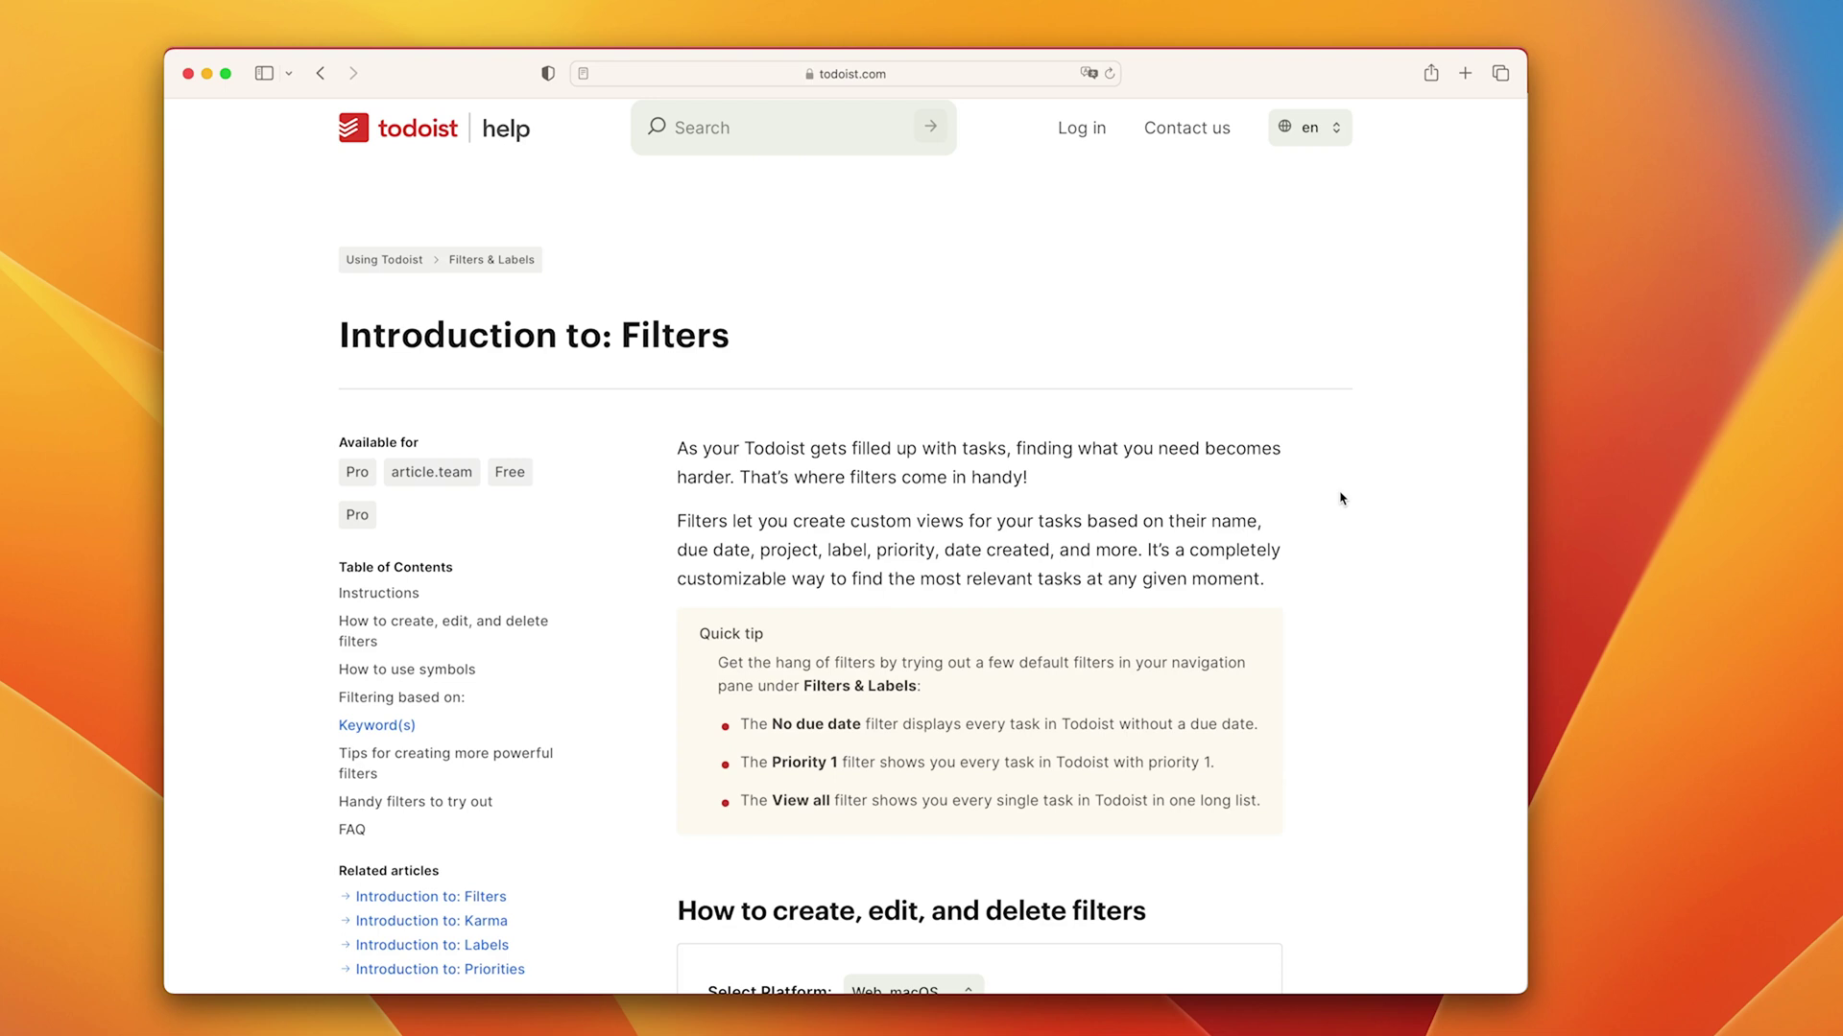
# Step: Scroll through the Filters help article's symbols table and Handy filters example queries
pyautogui.scroll(-8, 1313, 639)
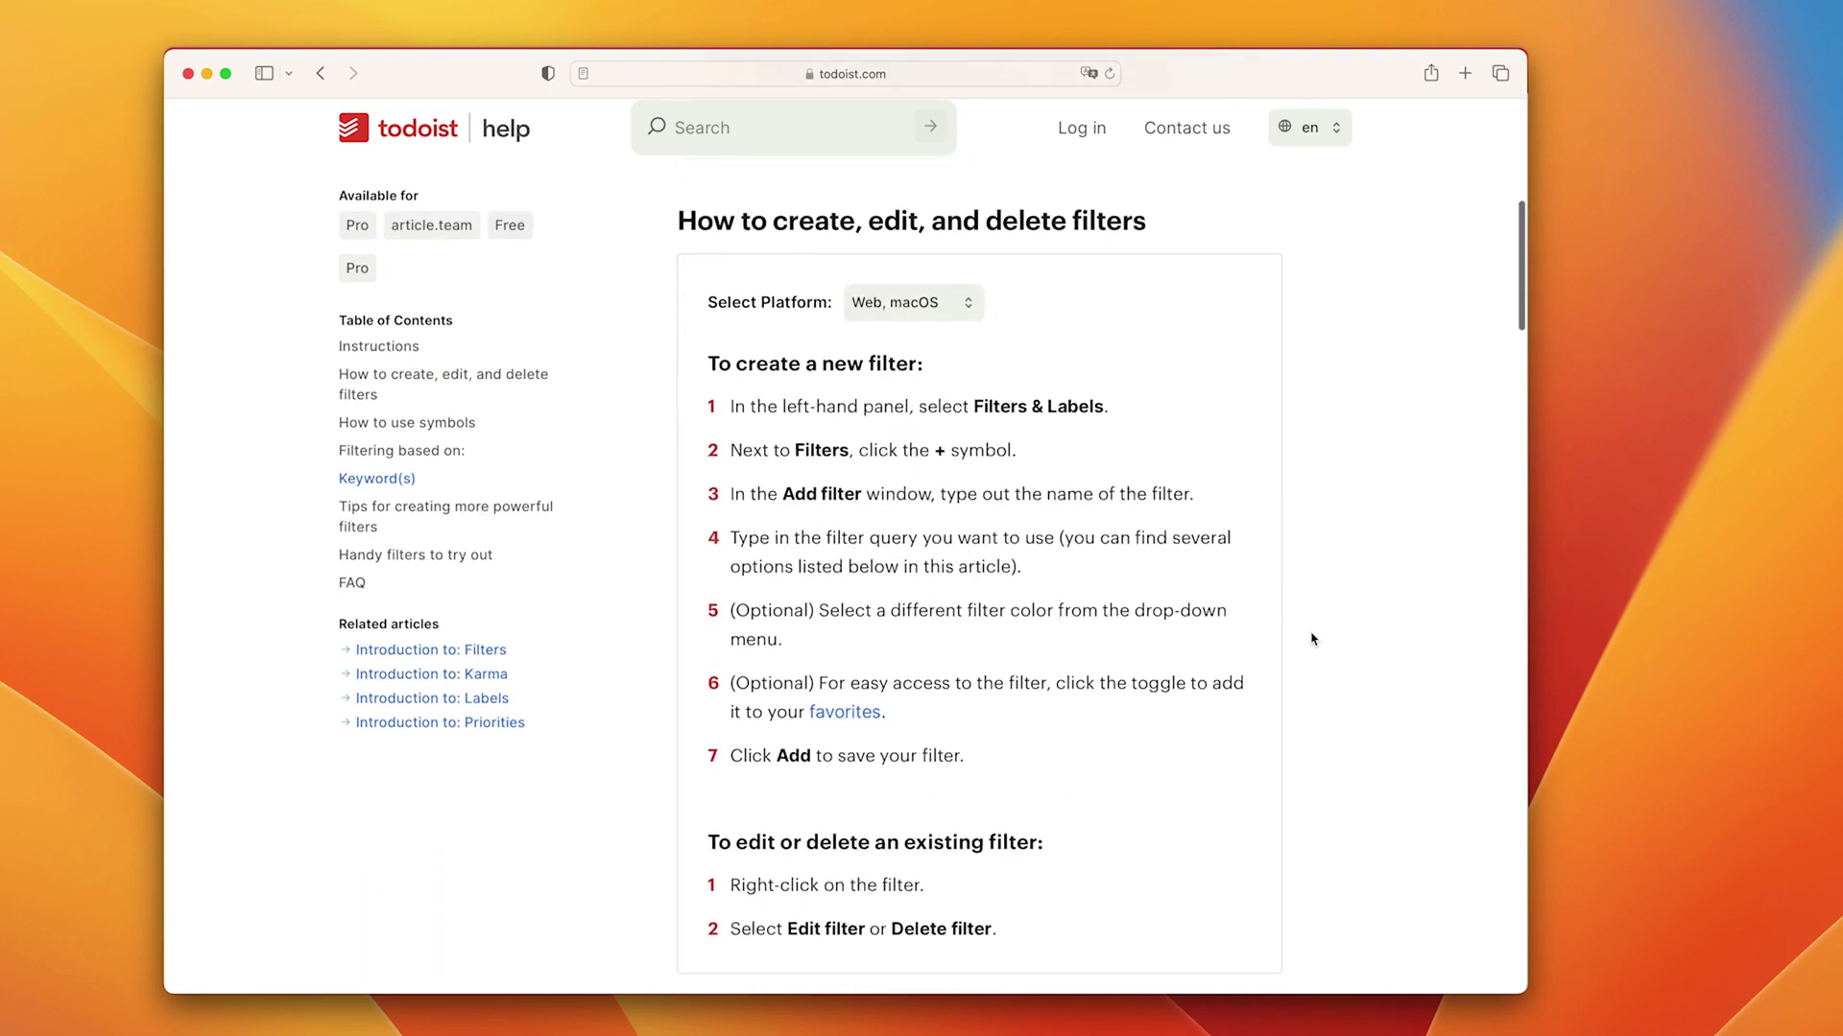
pyautogui.scroll(-10, 1313, 639)
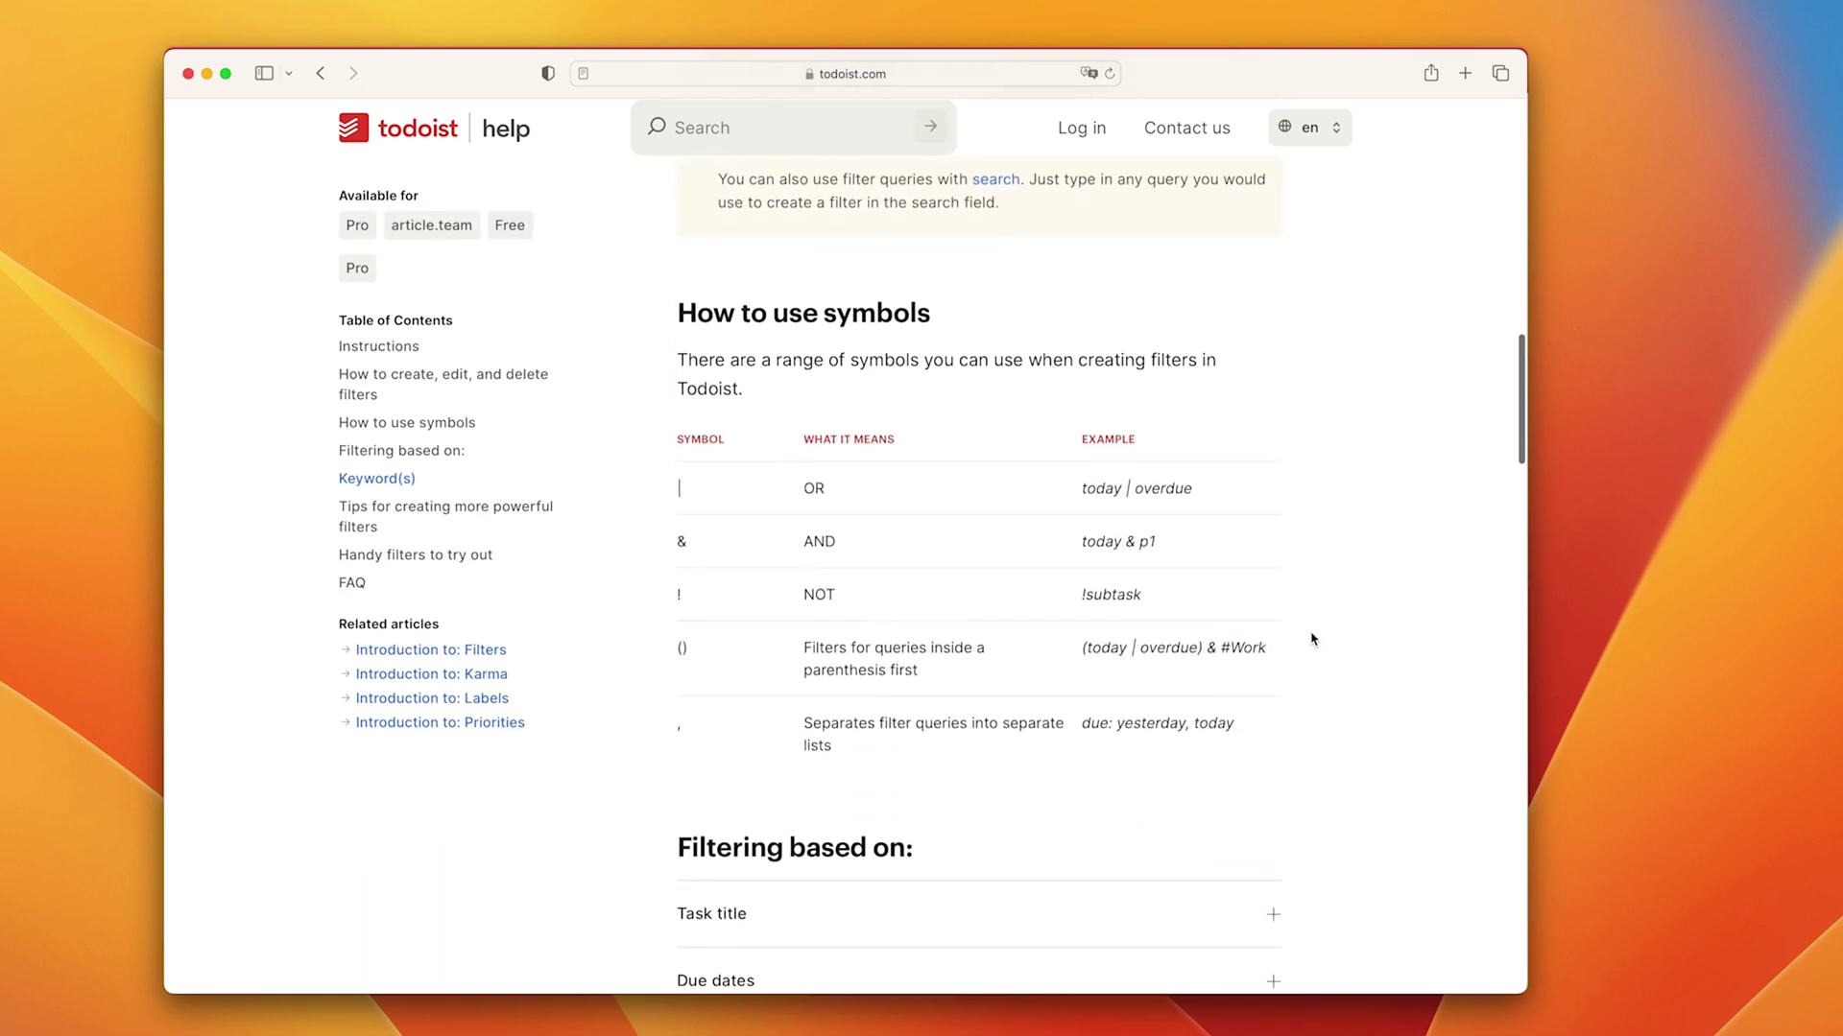
pyautogui.scroll(-2, 1313, 639)
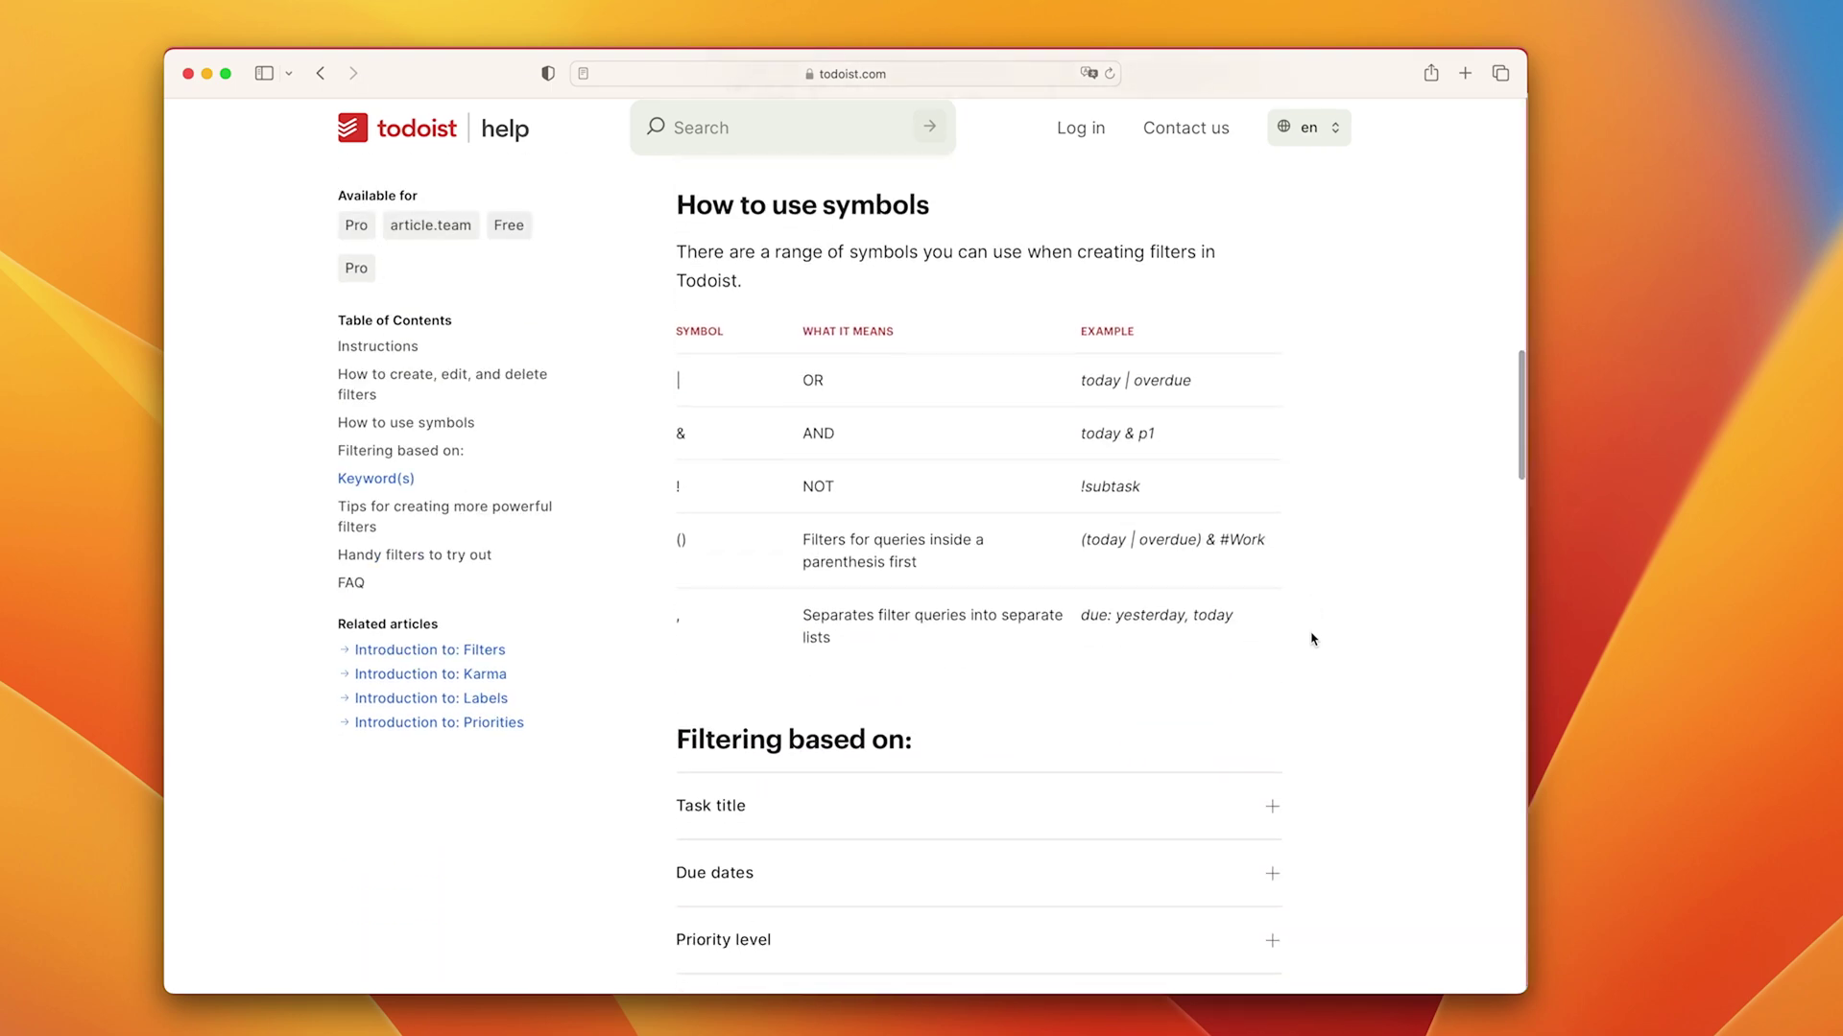
pyautogui.scroll(-6, 1313, 639)
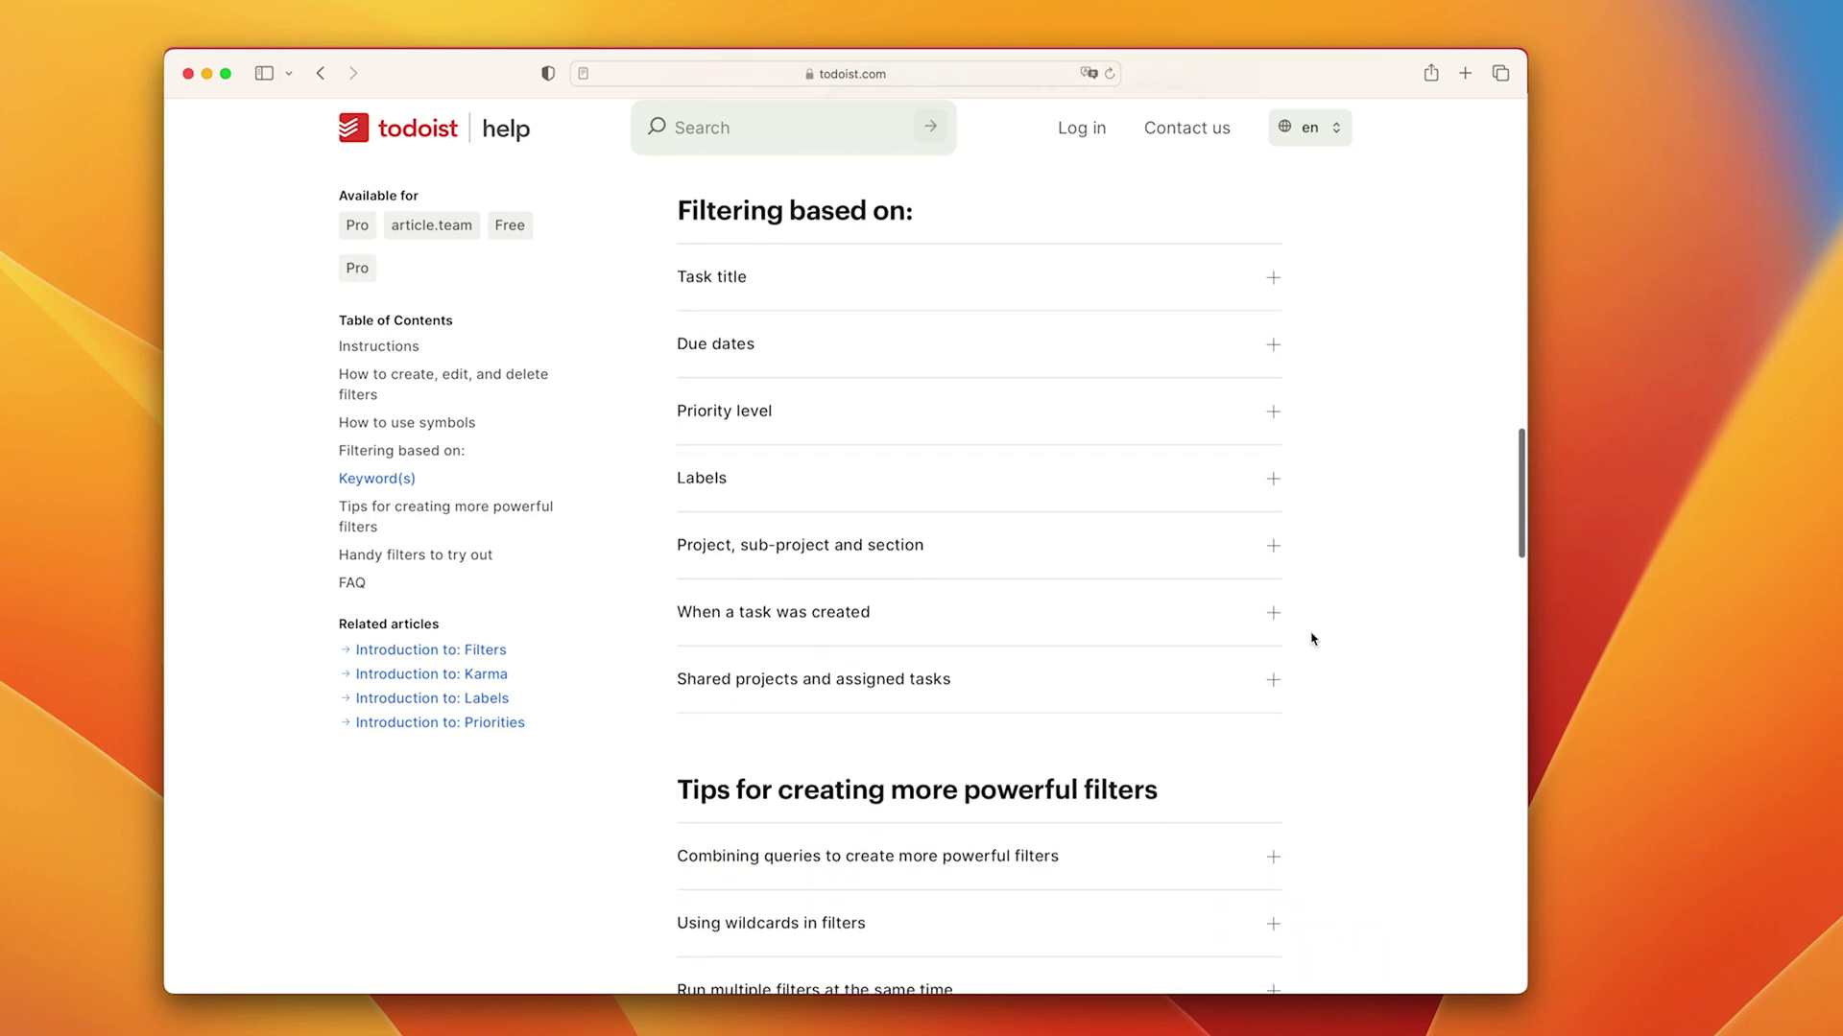
pyautogui.scroll(-10, 1313, 639)
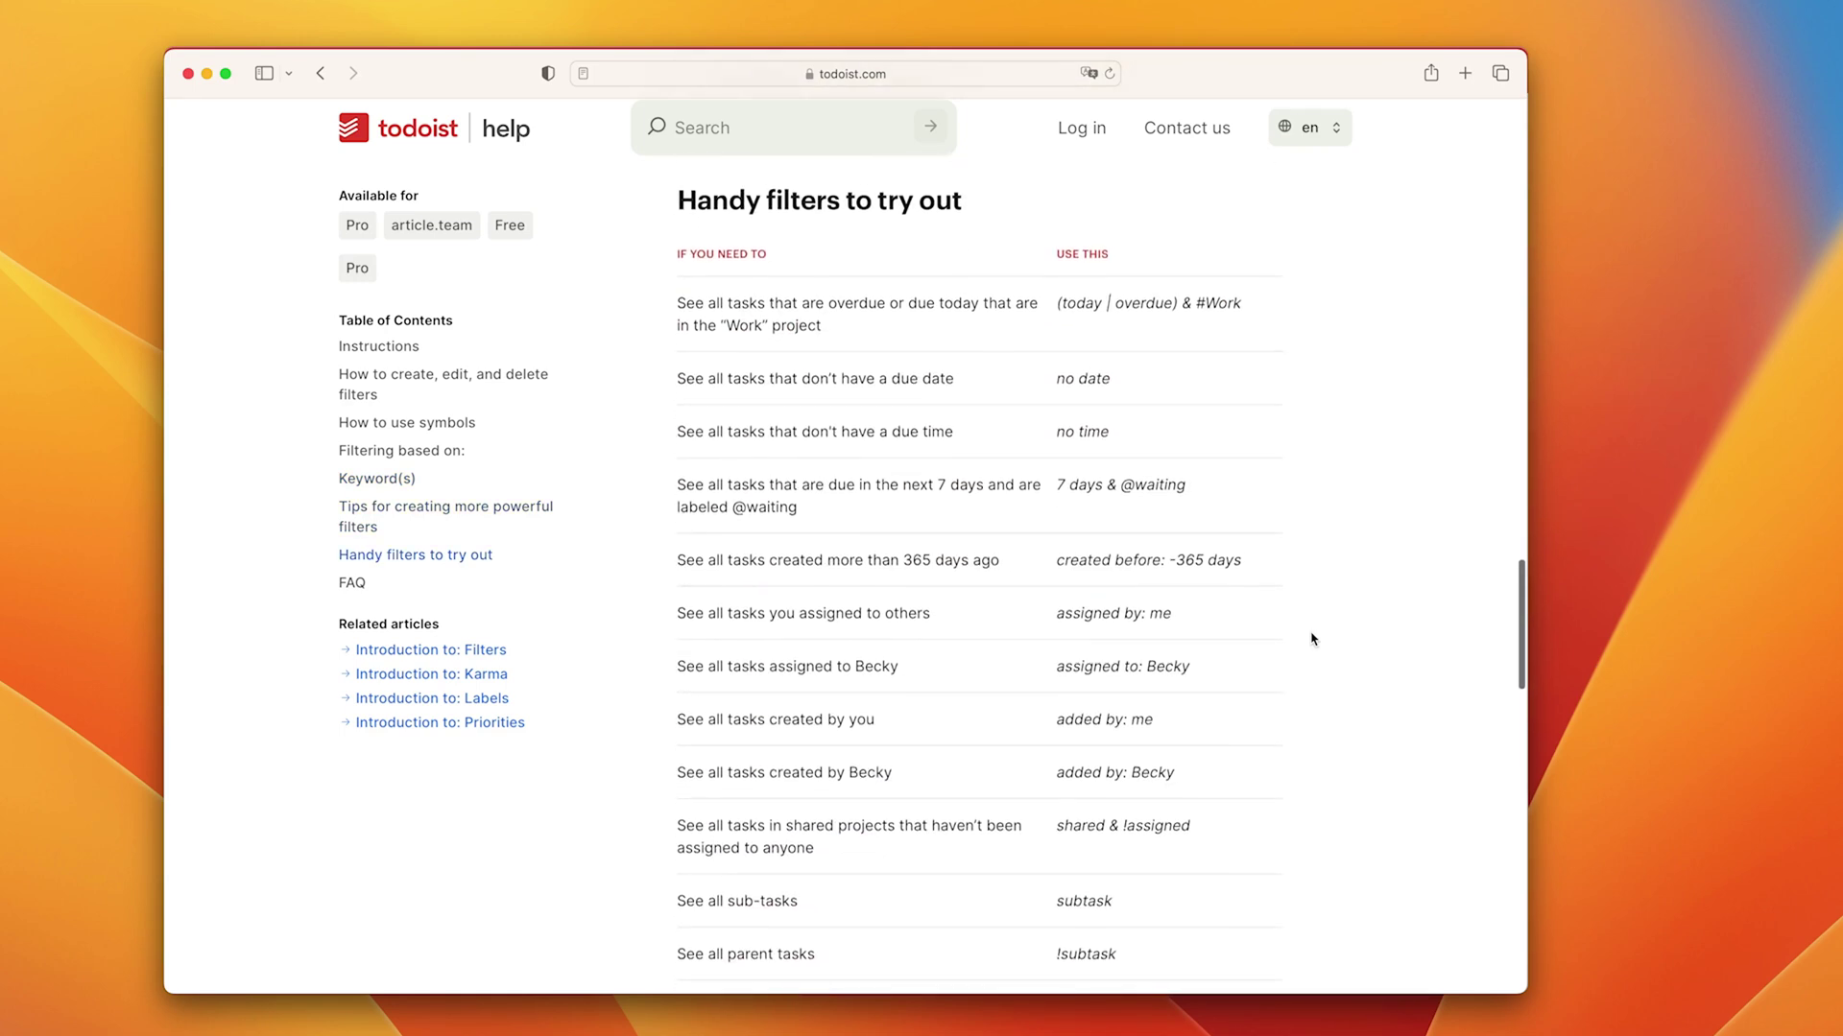
pyautogui.scroll(-5, 1313, 639)
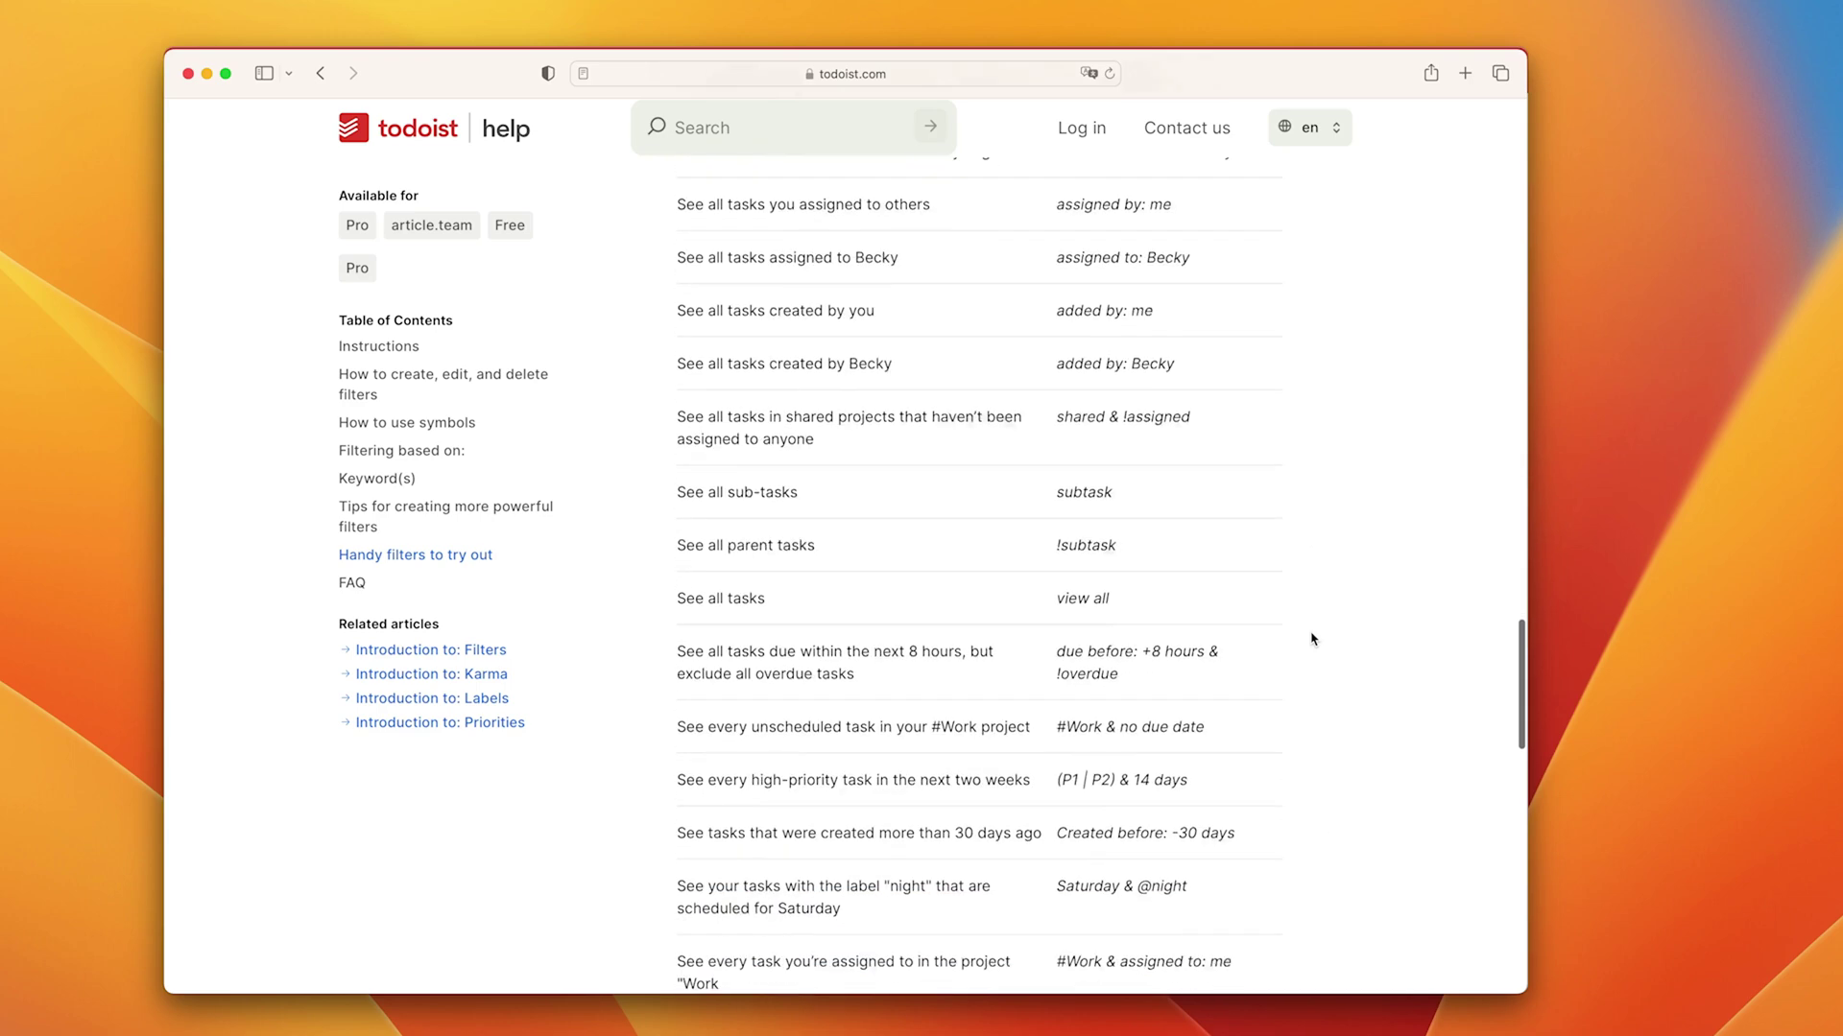
pyautogui.scroll(-12, 1313, 639)
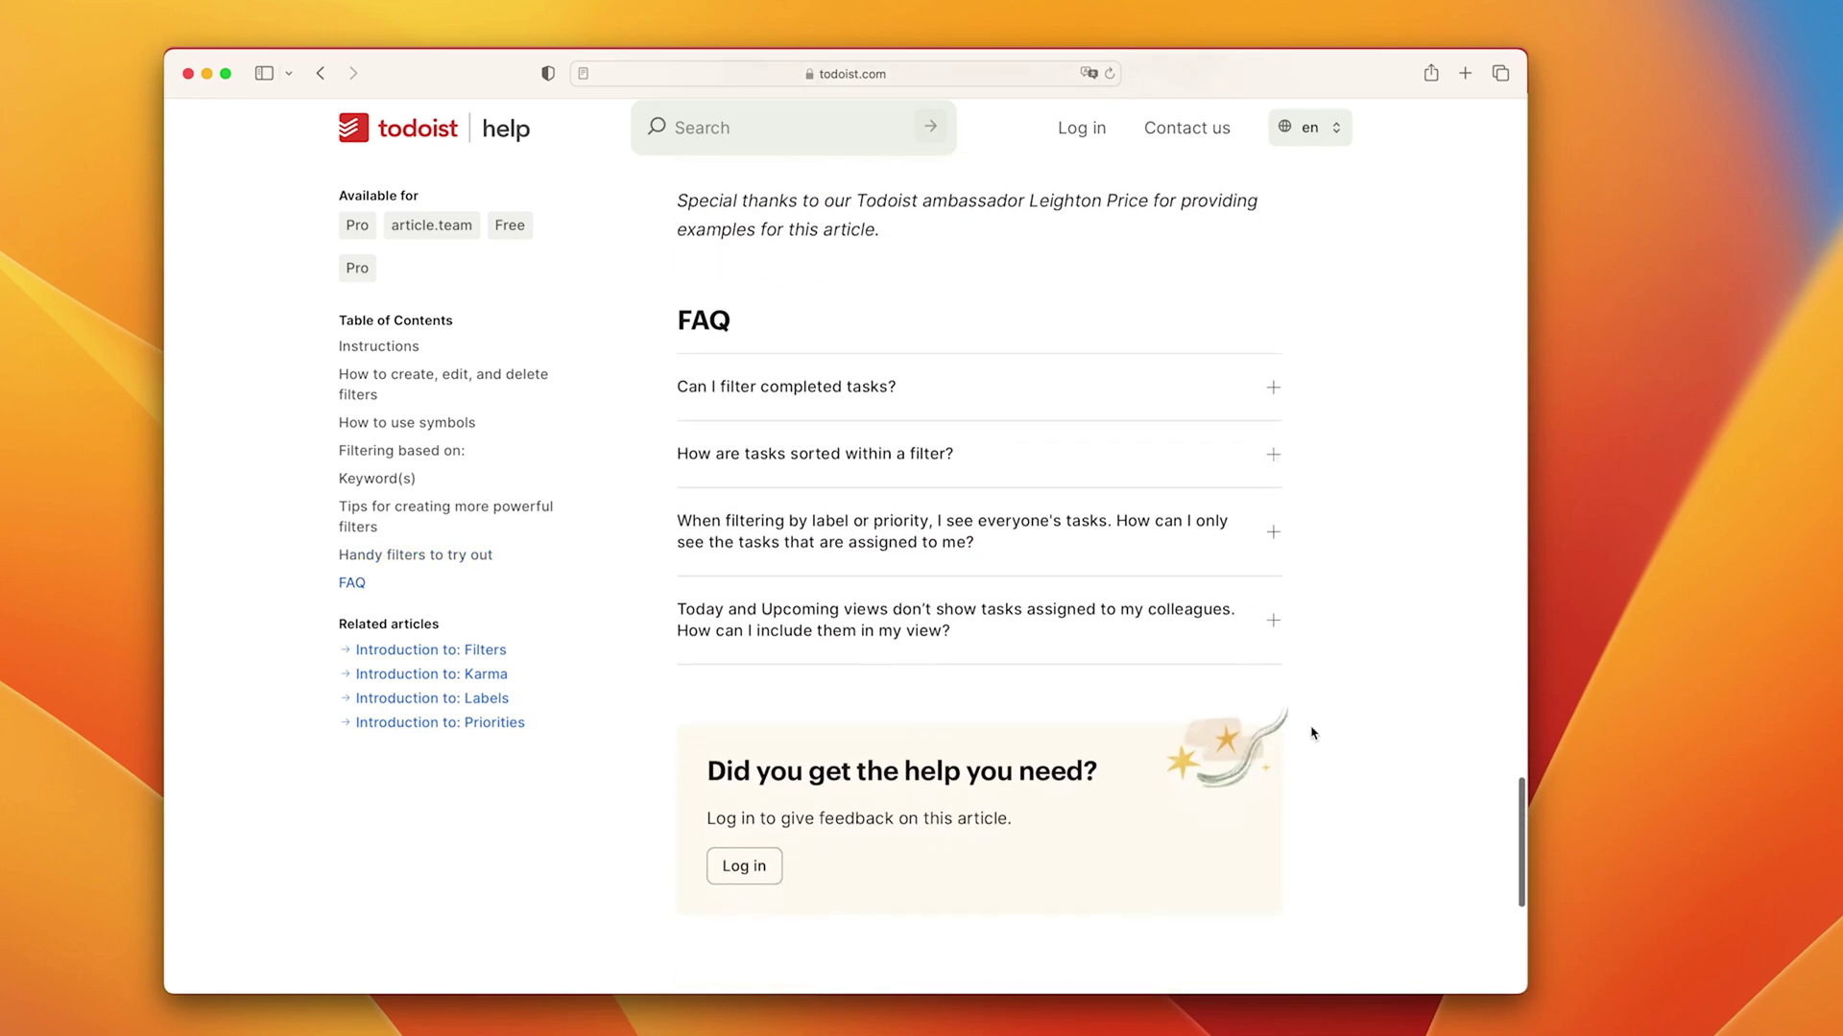
pyautogui.scroll(15, 1313, 733)
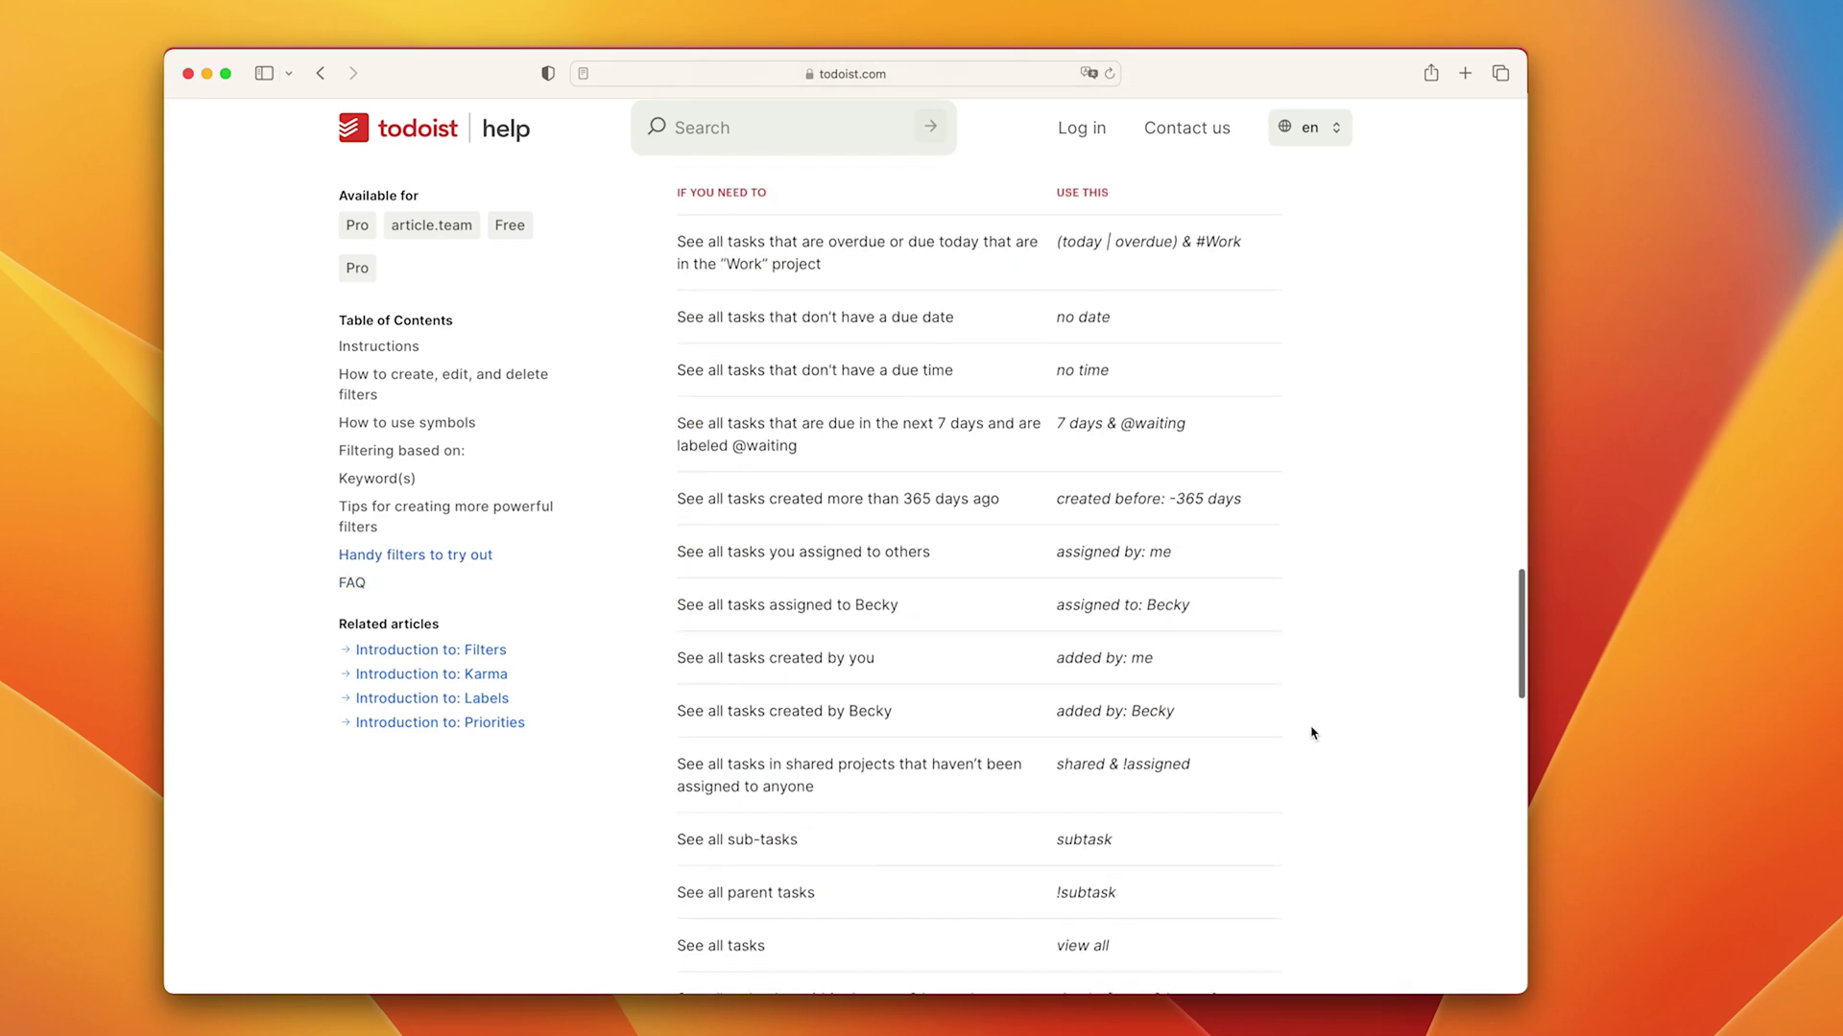
pyautogui.scroll(1, 1313, 733)
pyautogui.scroll(1, 1313, 733)
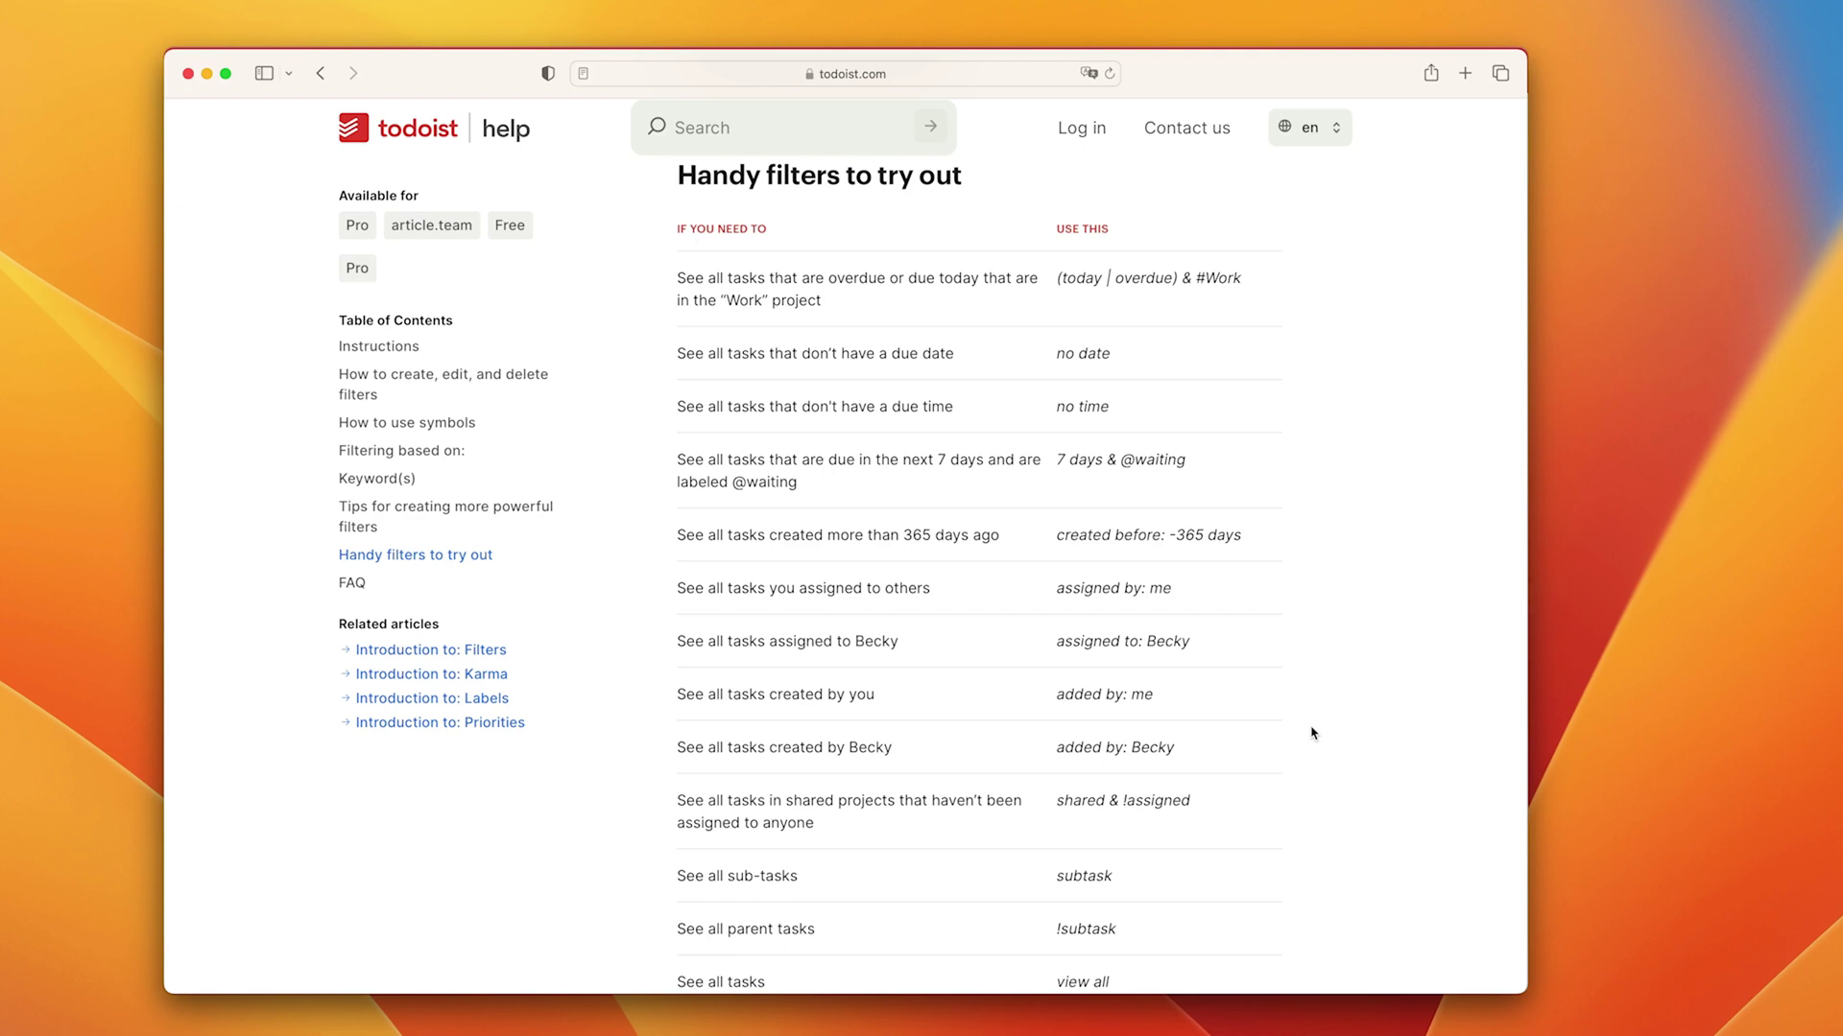
pyautogui.scroll(10, 1312, 733)
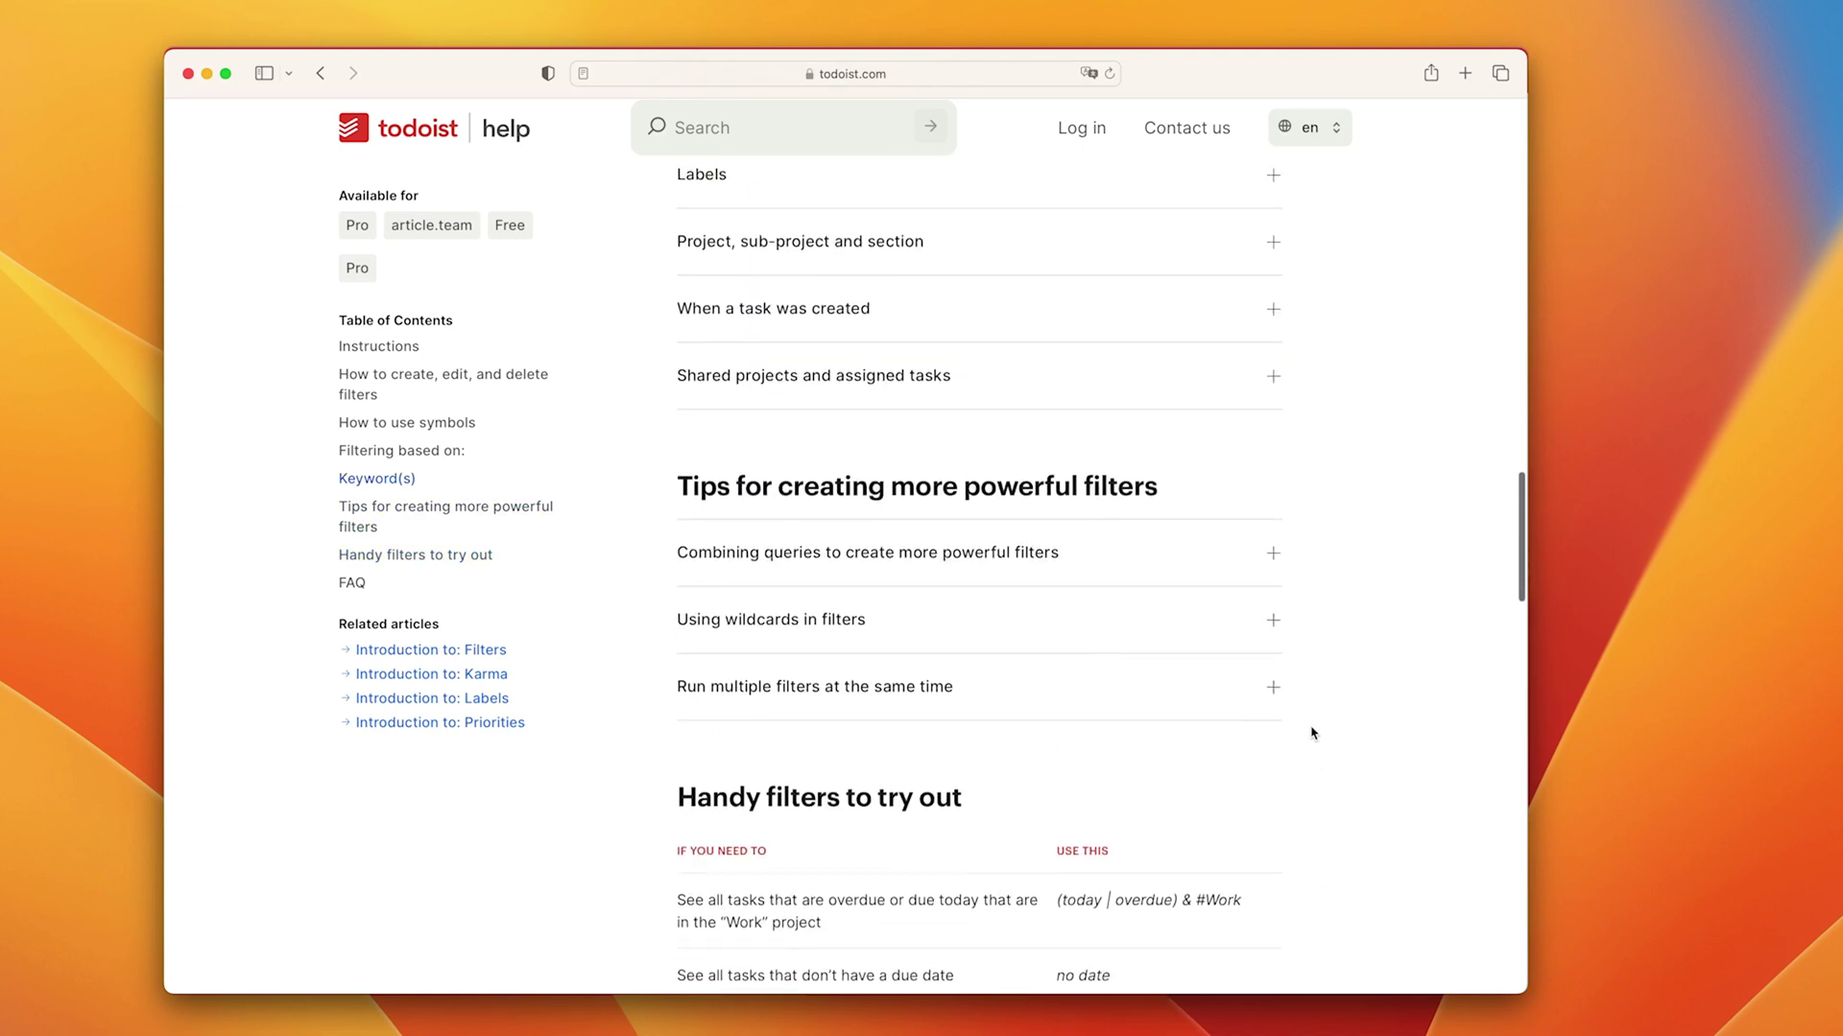
pyautogui.scroll(5, 1311, 734)
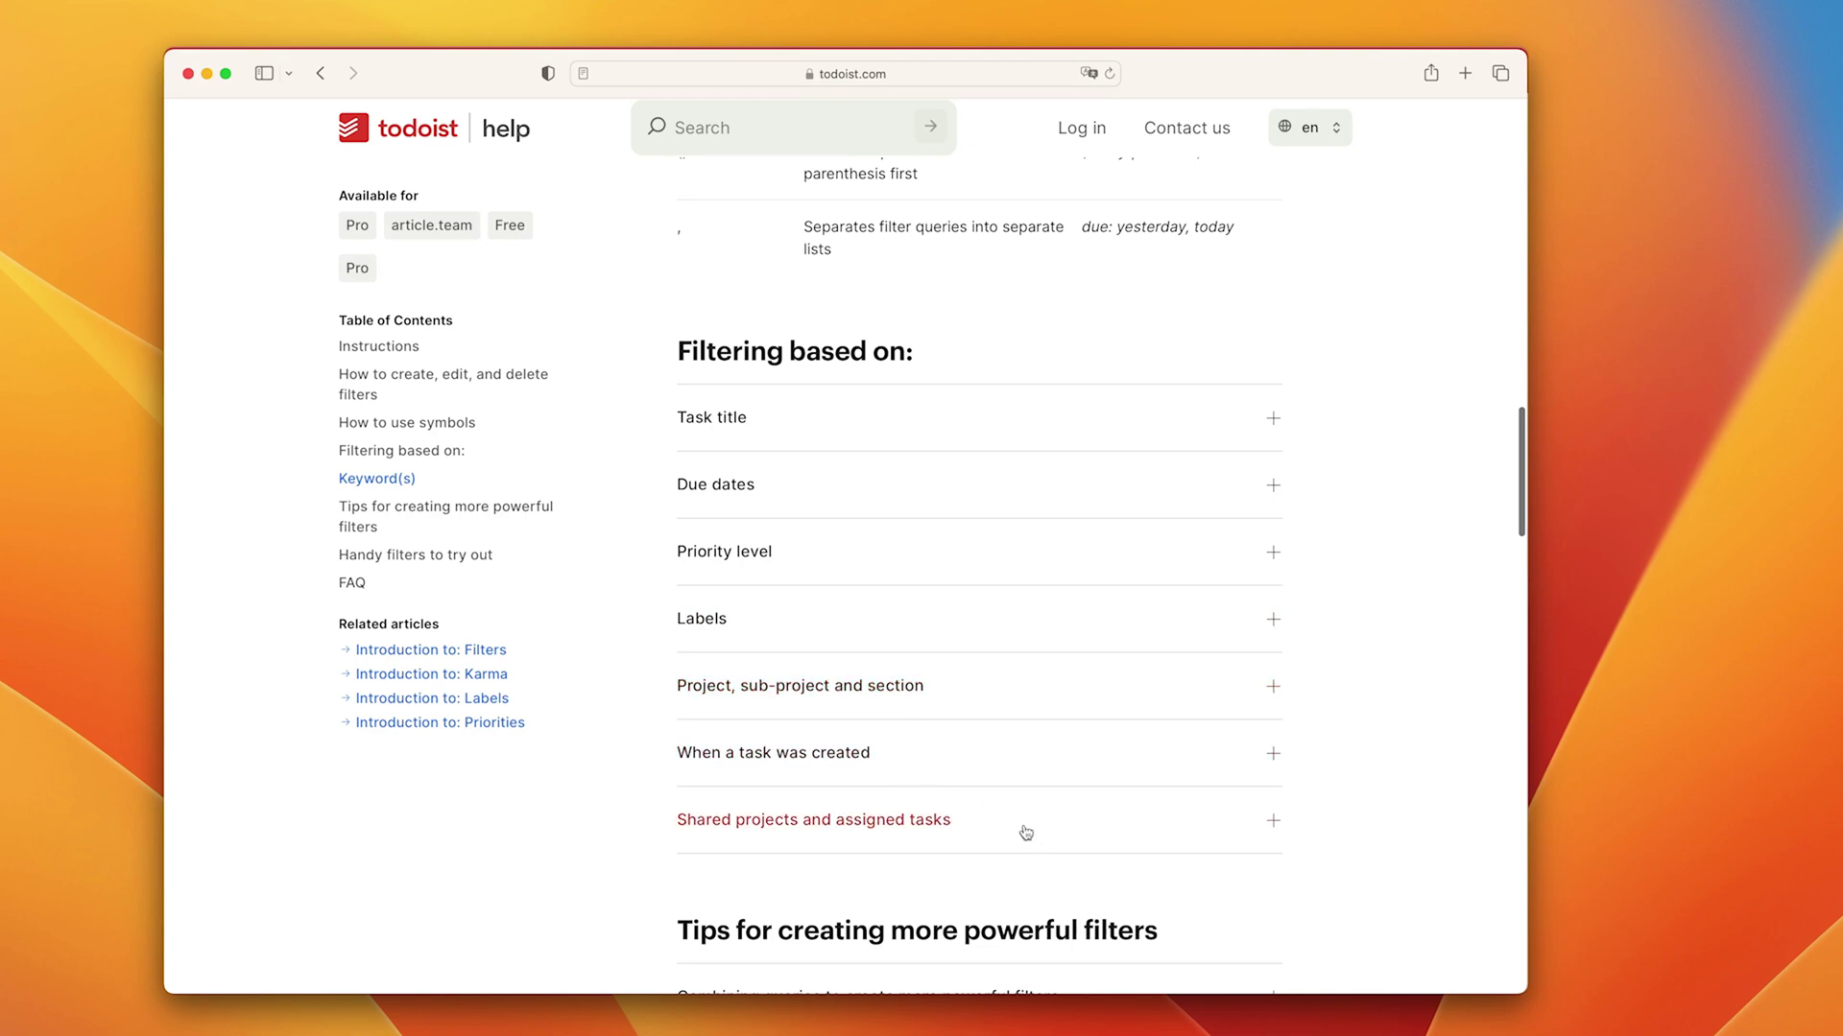
pyautogui.scroll(5, 1025, 832)
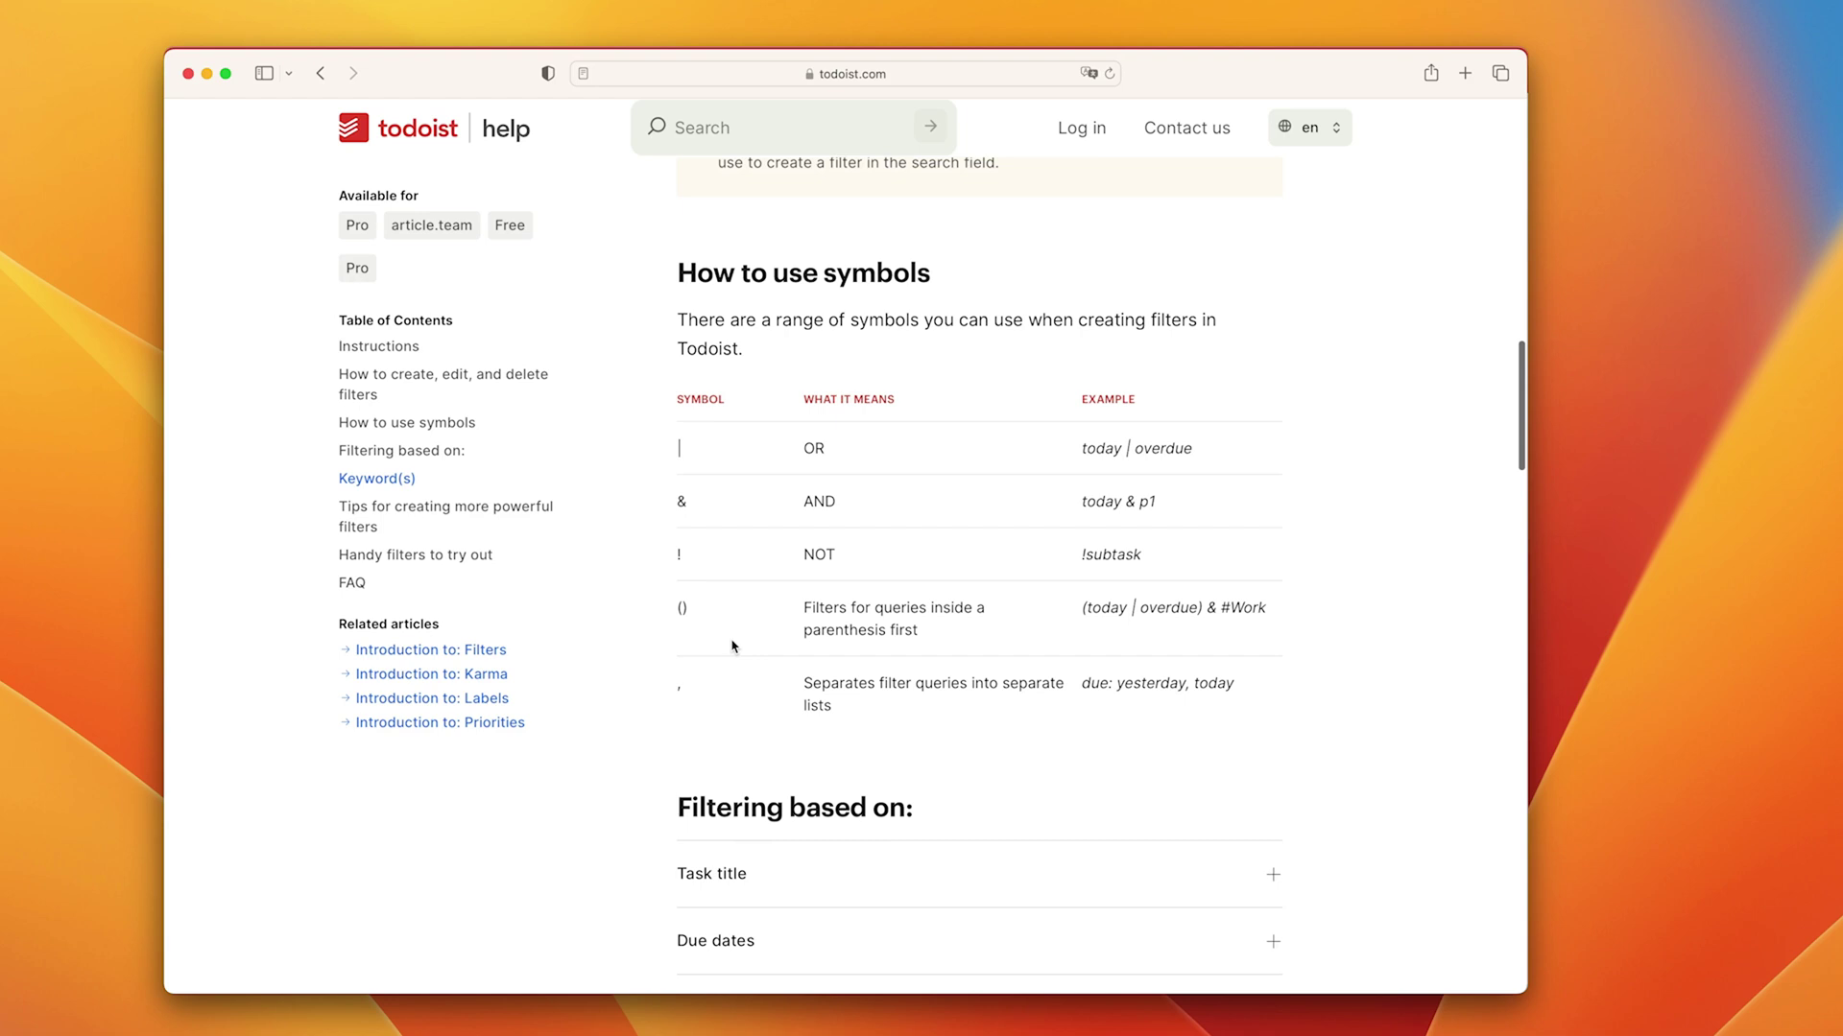
pyautogui.scroll(10, 728, 643)
pyautogui.scroll(-1, 731, 640)
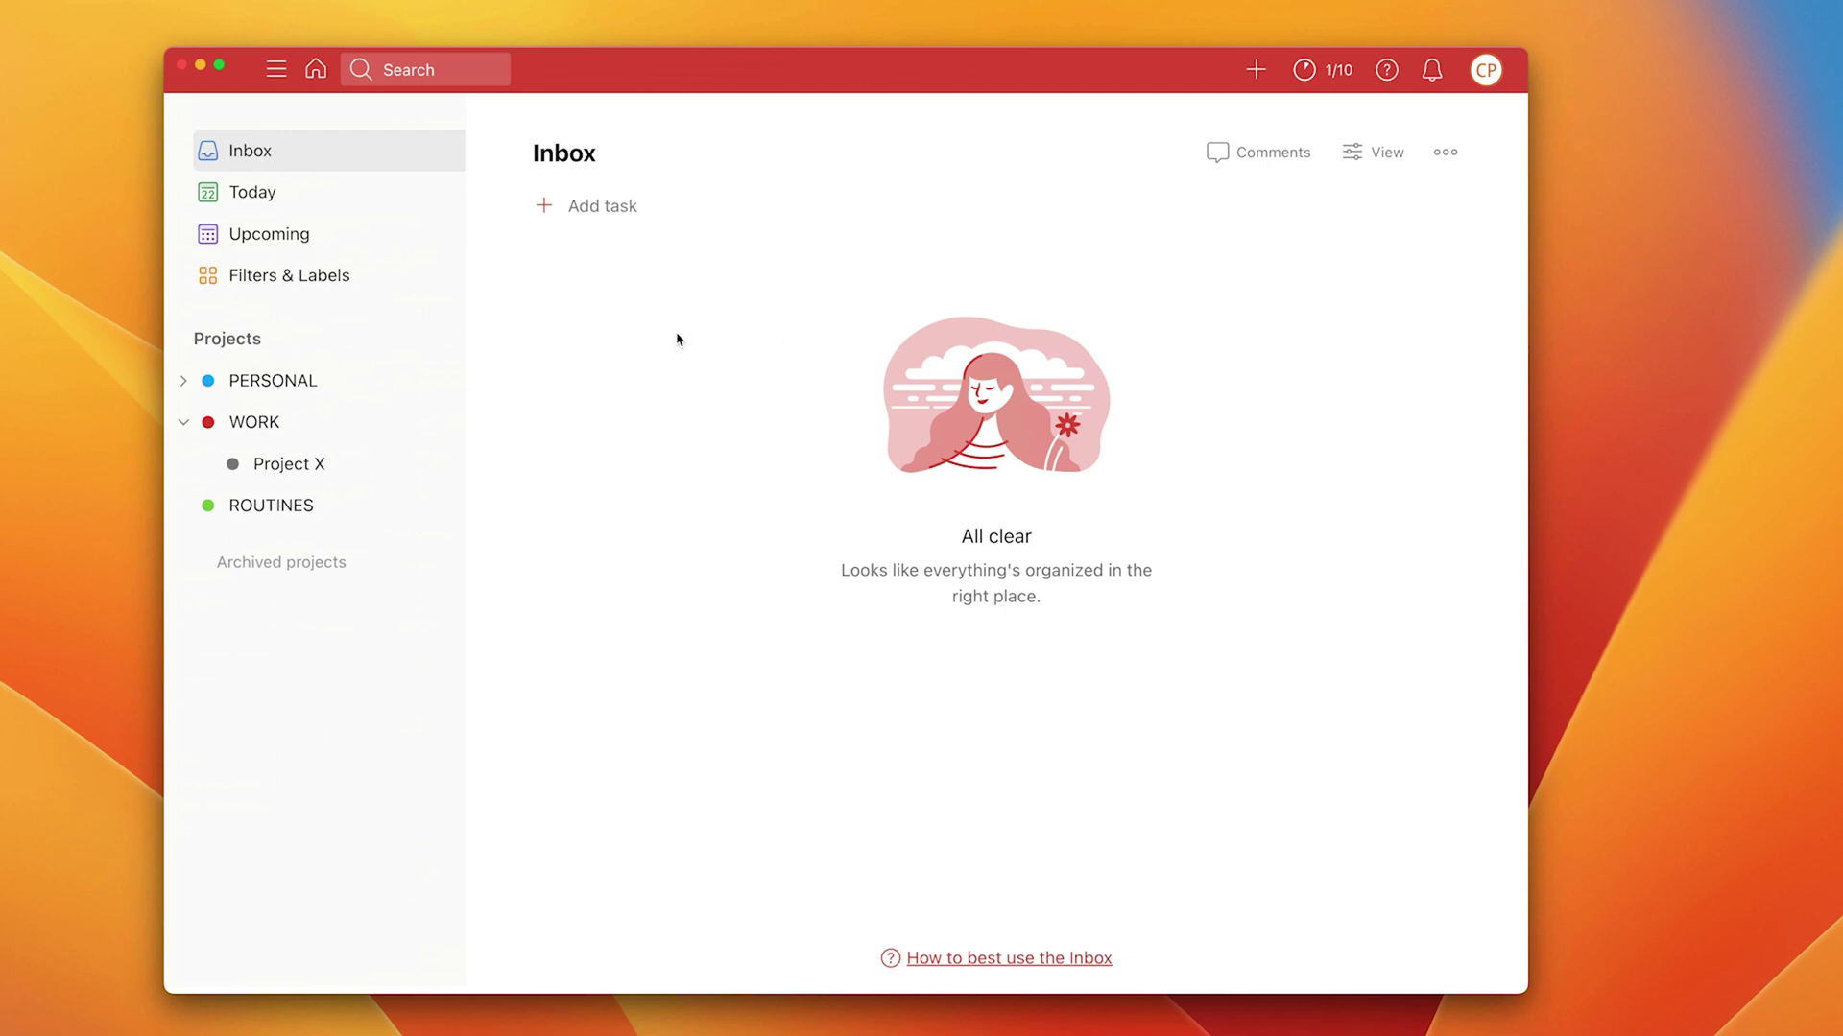
# Step: Start a new filter named Today's Priorities with the query Today | Overdue & !P4
pyautogui.click(267, 287)
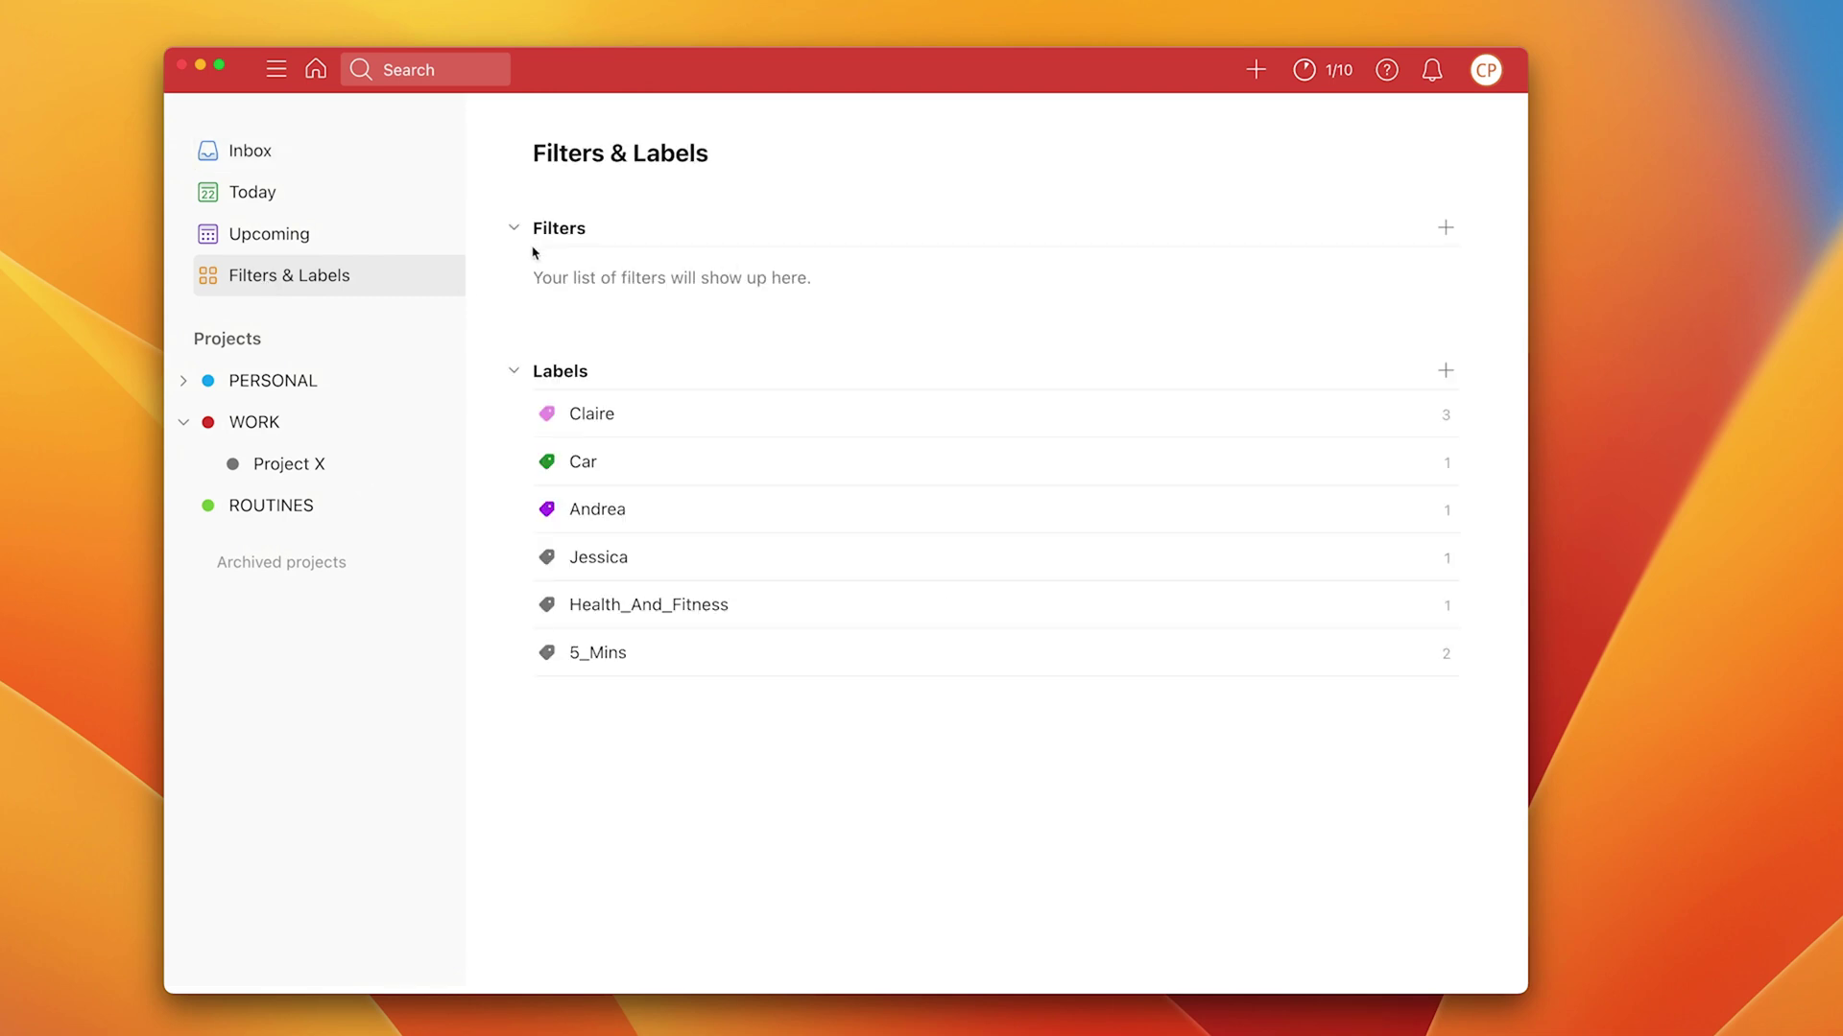
pyautogui.click(1447, 236)
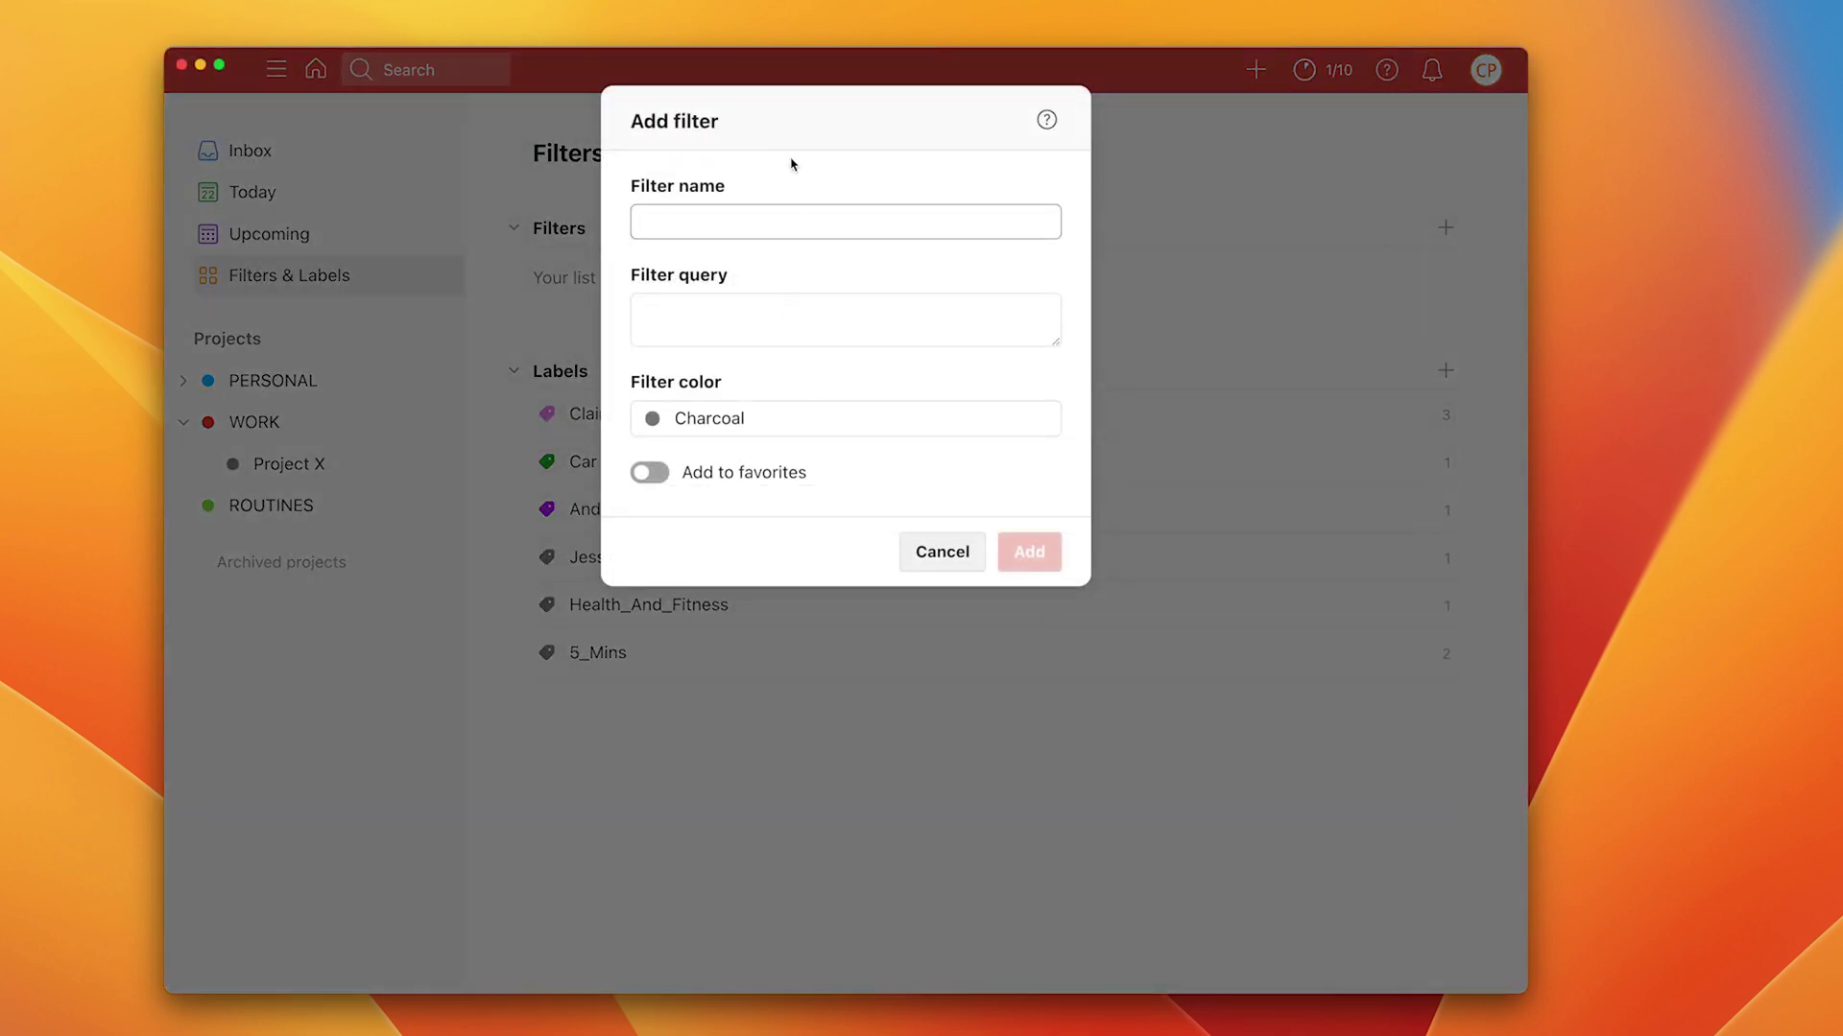
pyautogui.write('Toda')
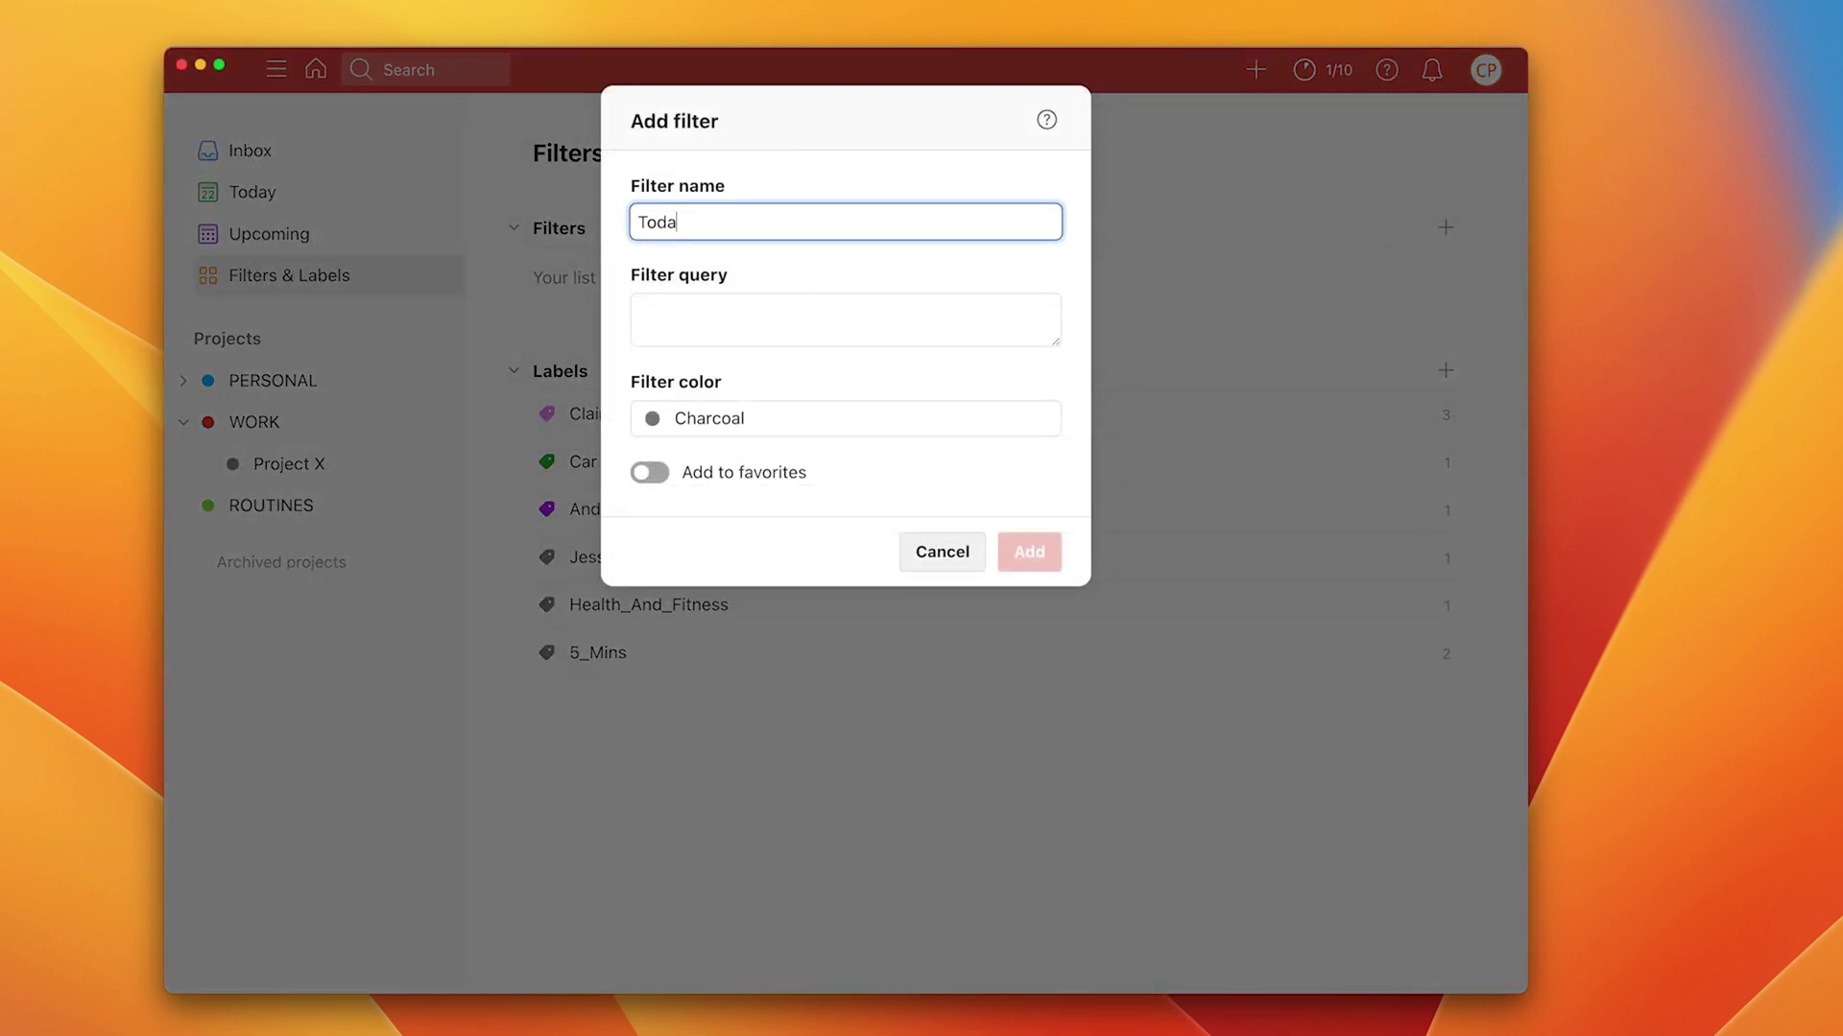
pyautogui.write("y's Priorities")
pyautogui.click(700, 316)
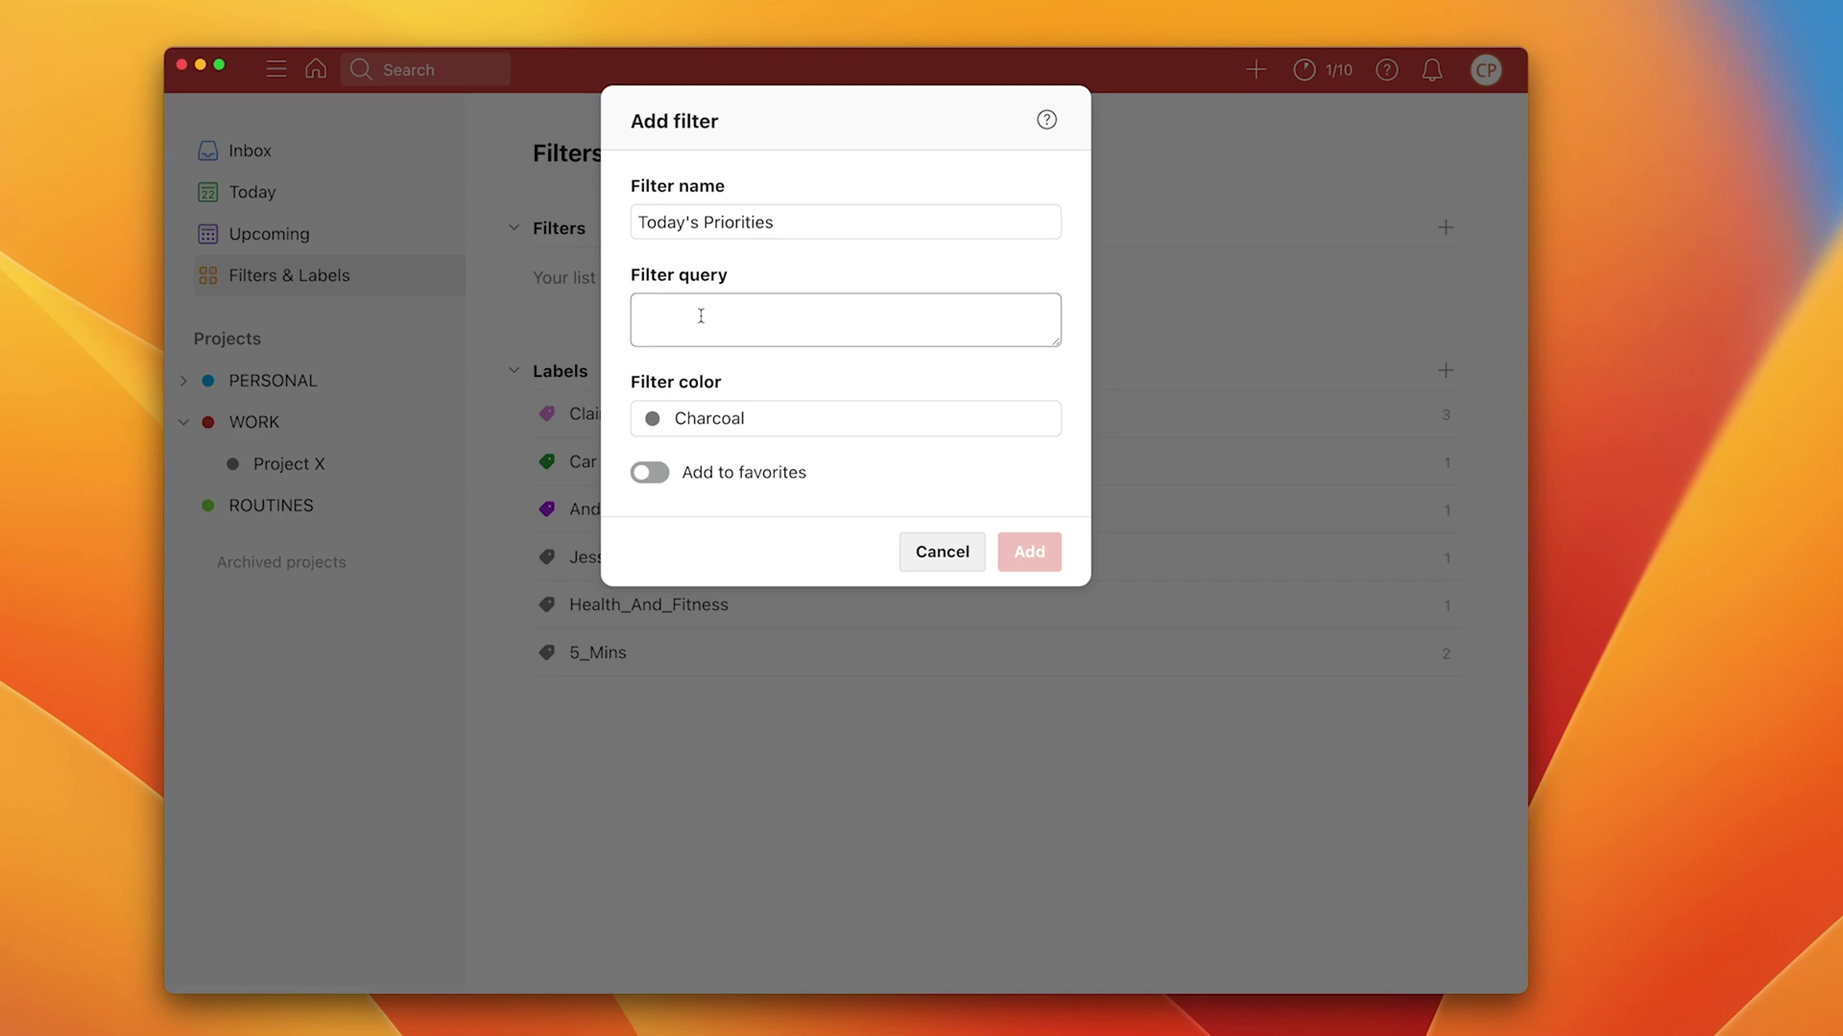
pyautogui.write('Today')
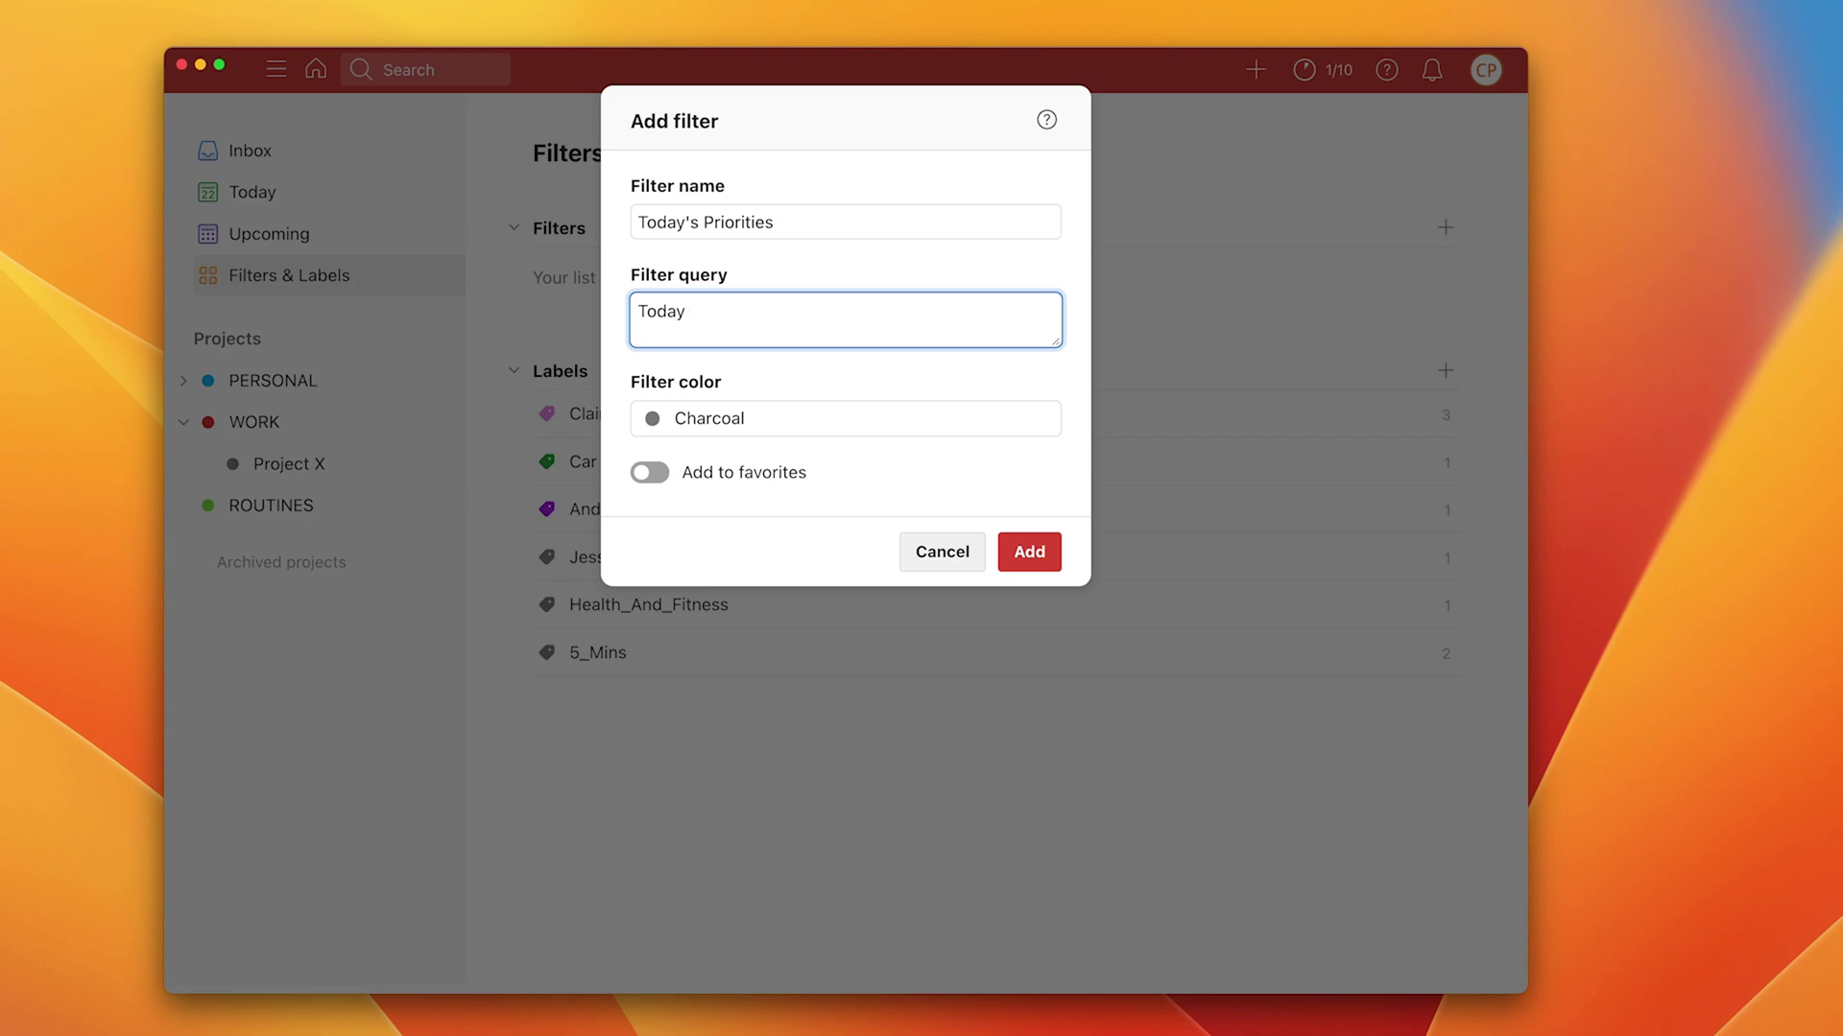
pyautogui.write('Overdue & !P4')
# Step: Set the new filter's colour to Red and add it
pyautogui.click(734, 423)
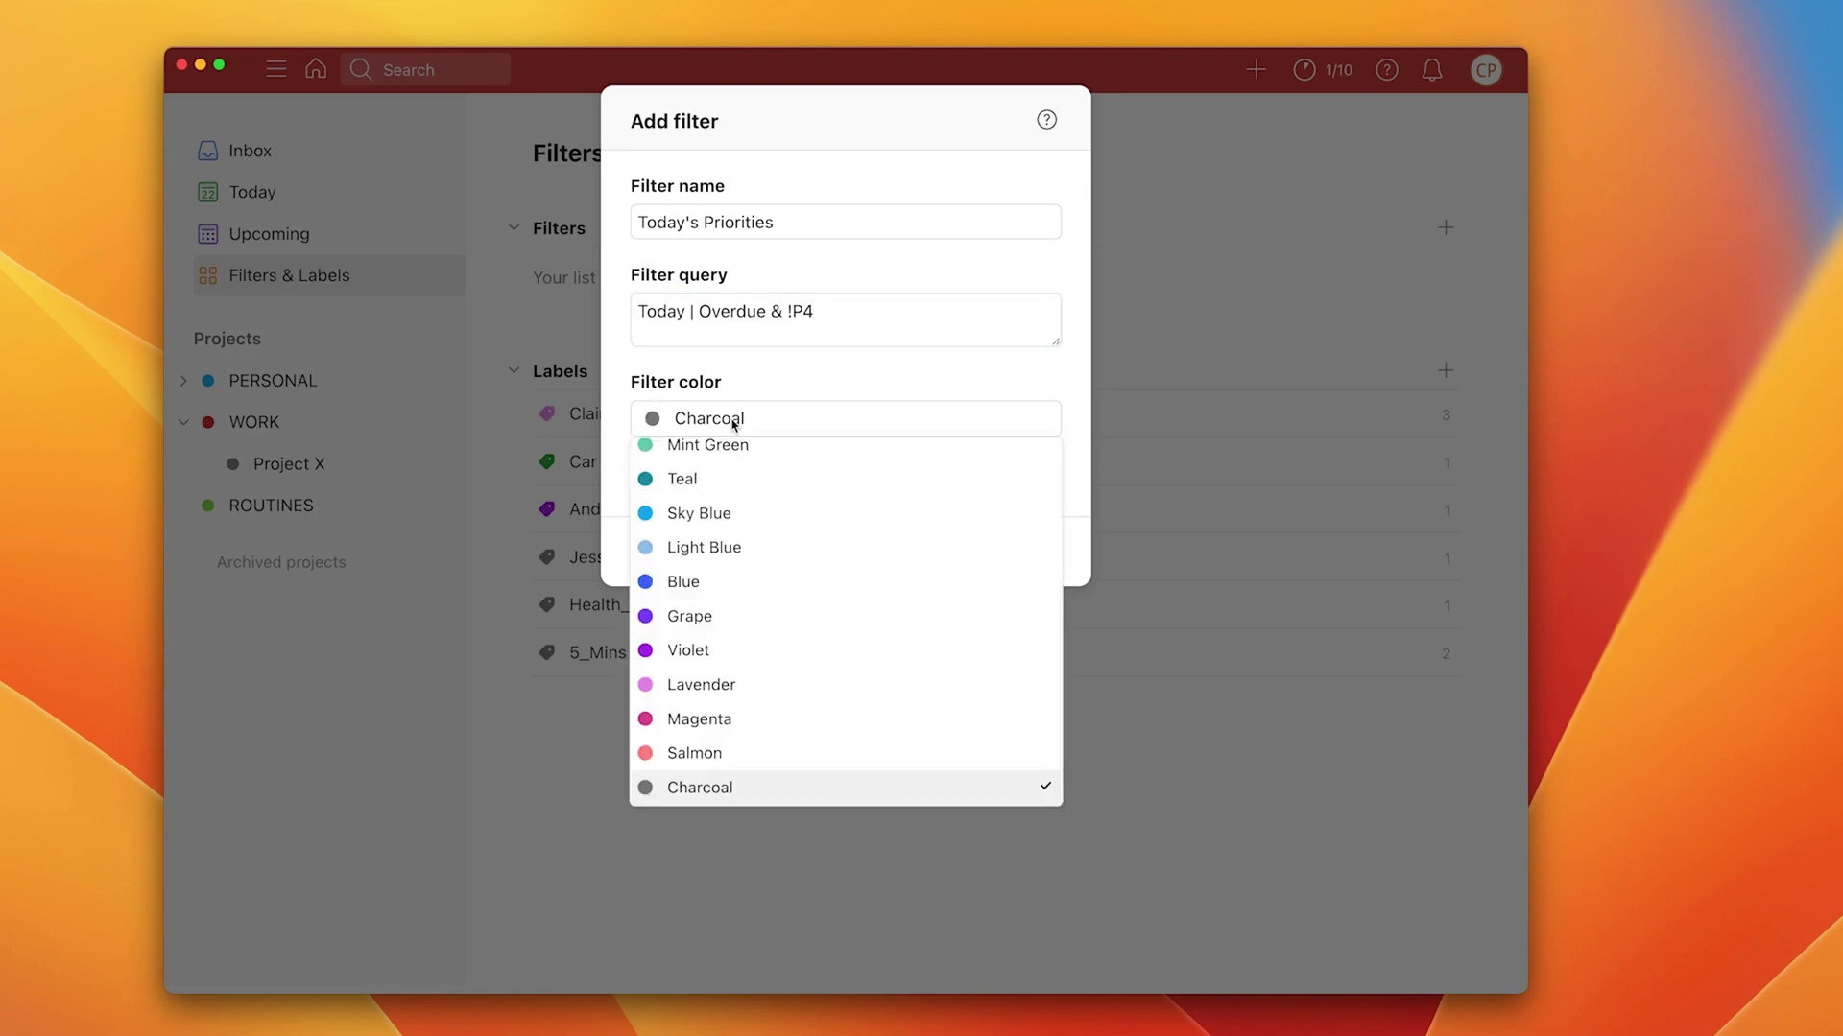
pyautogui.scroll(5, 734, 553)
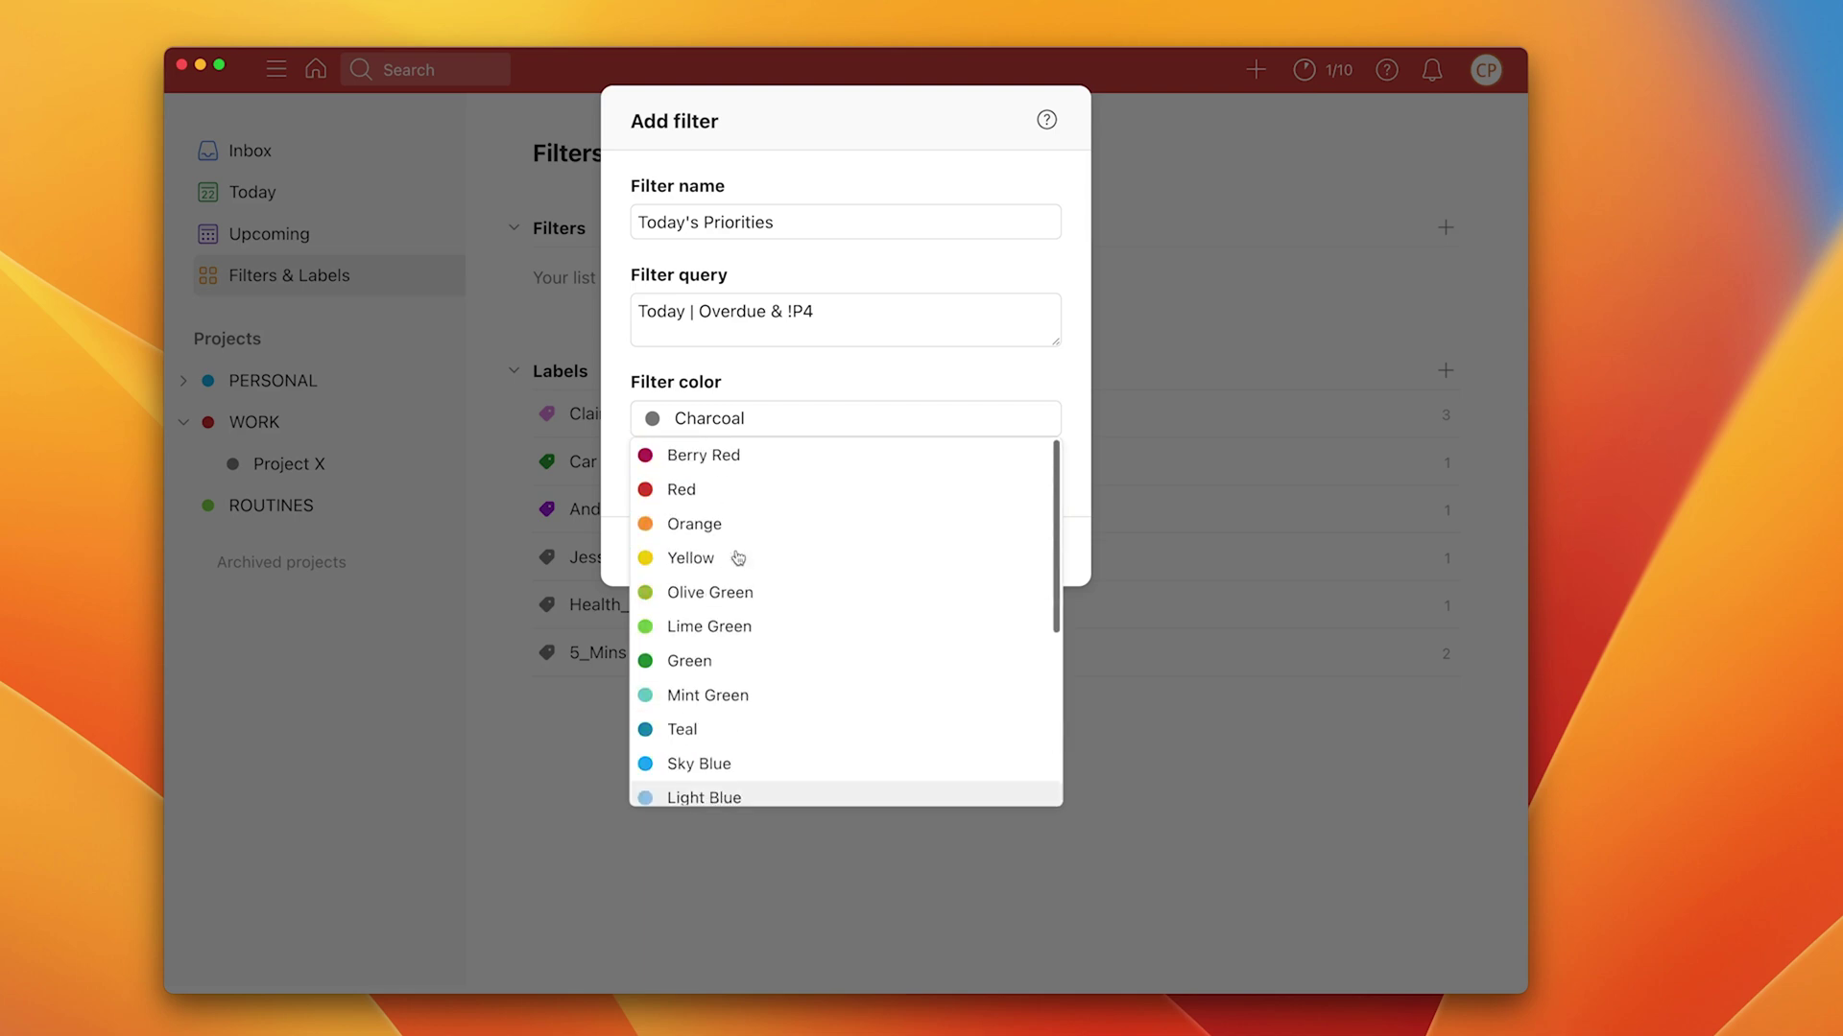
pyautogui.click(680, 497)
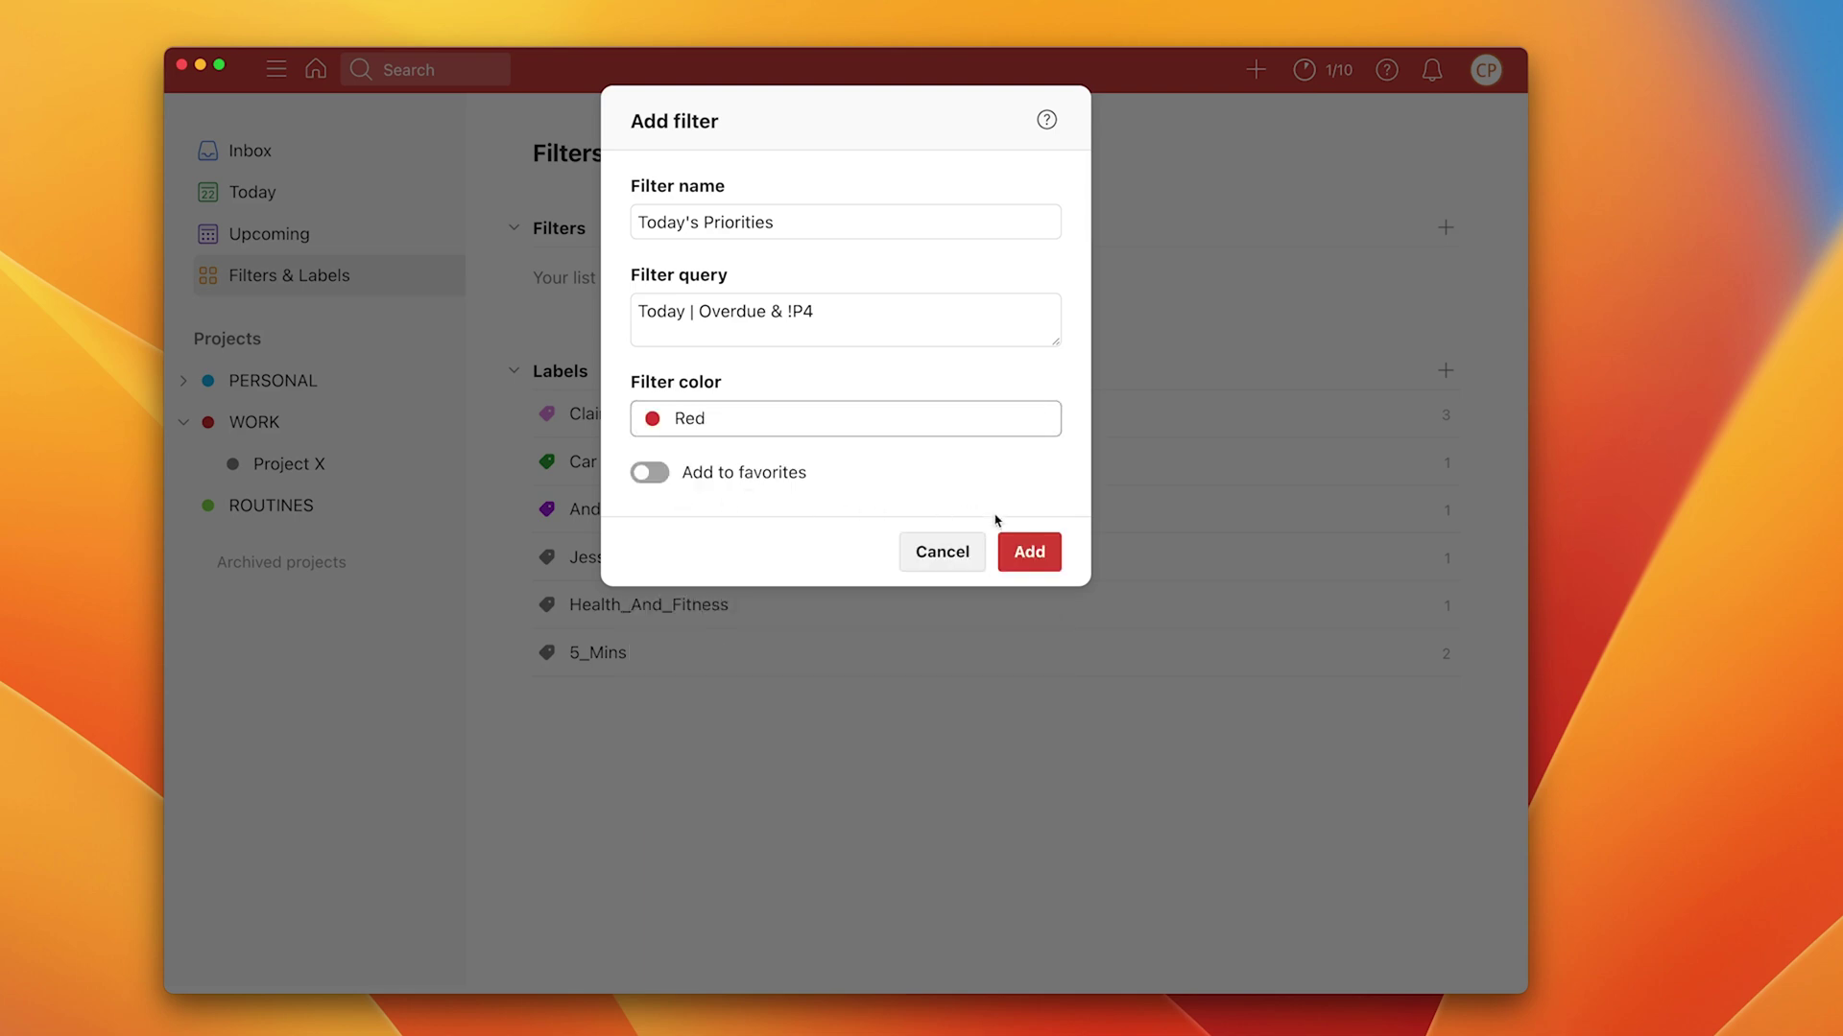
pyautogui.click(1029, 552)
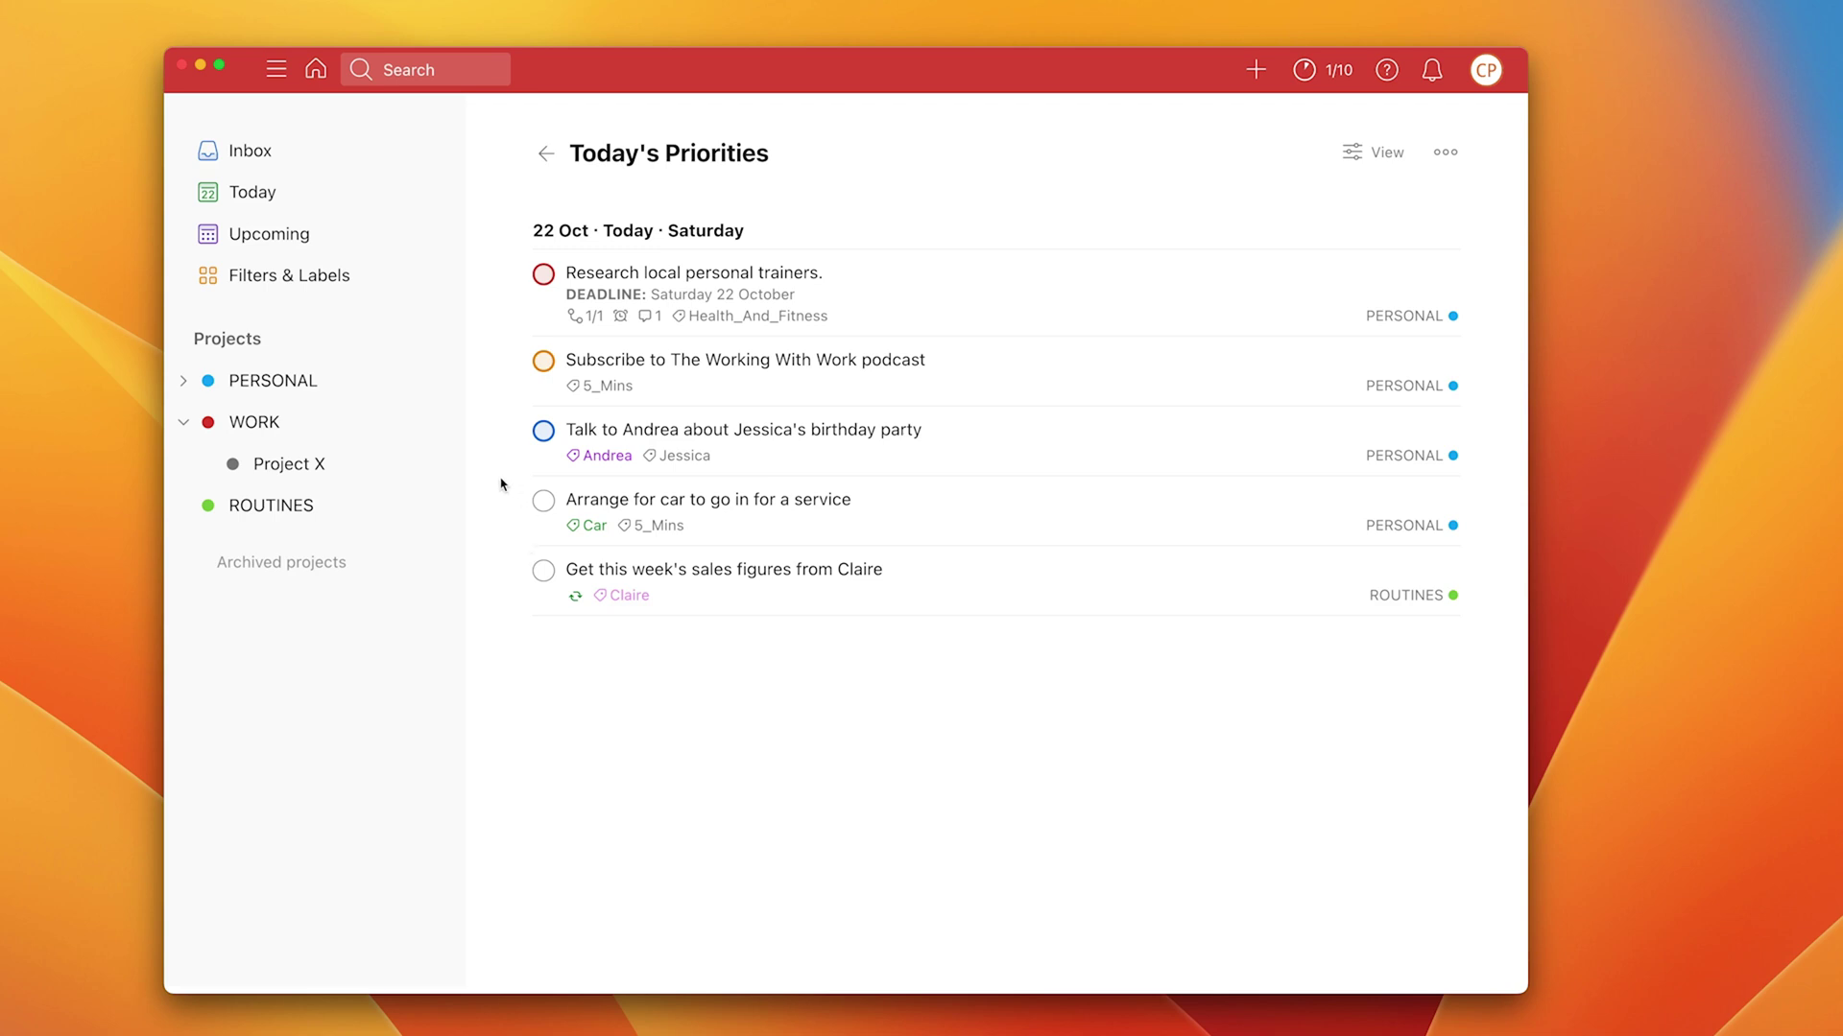
# Step: Replace '| Overdue &' with '&' so Today's Priorities reads Today & !P4, and save
pyautogui.click(315, 276)
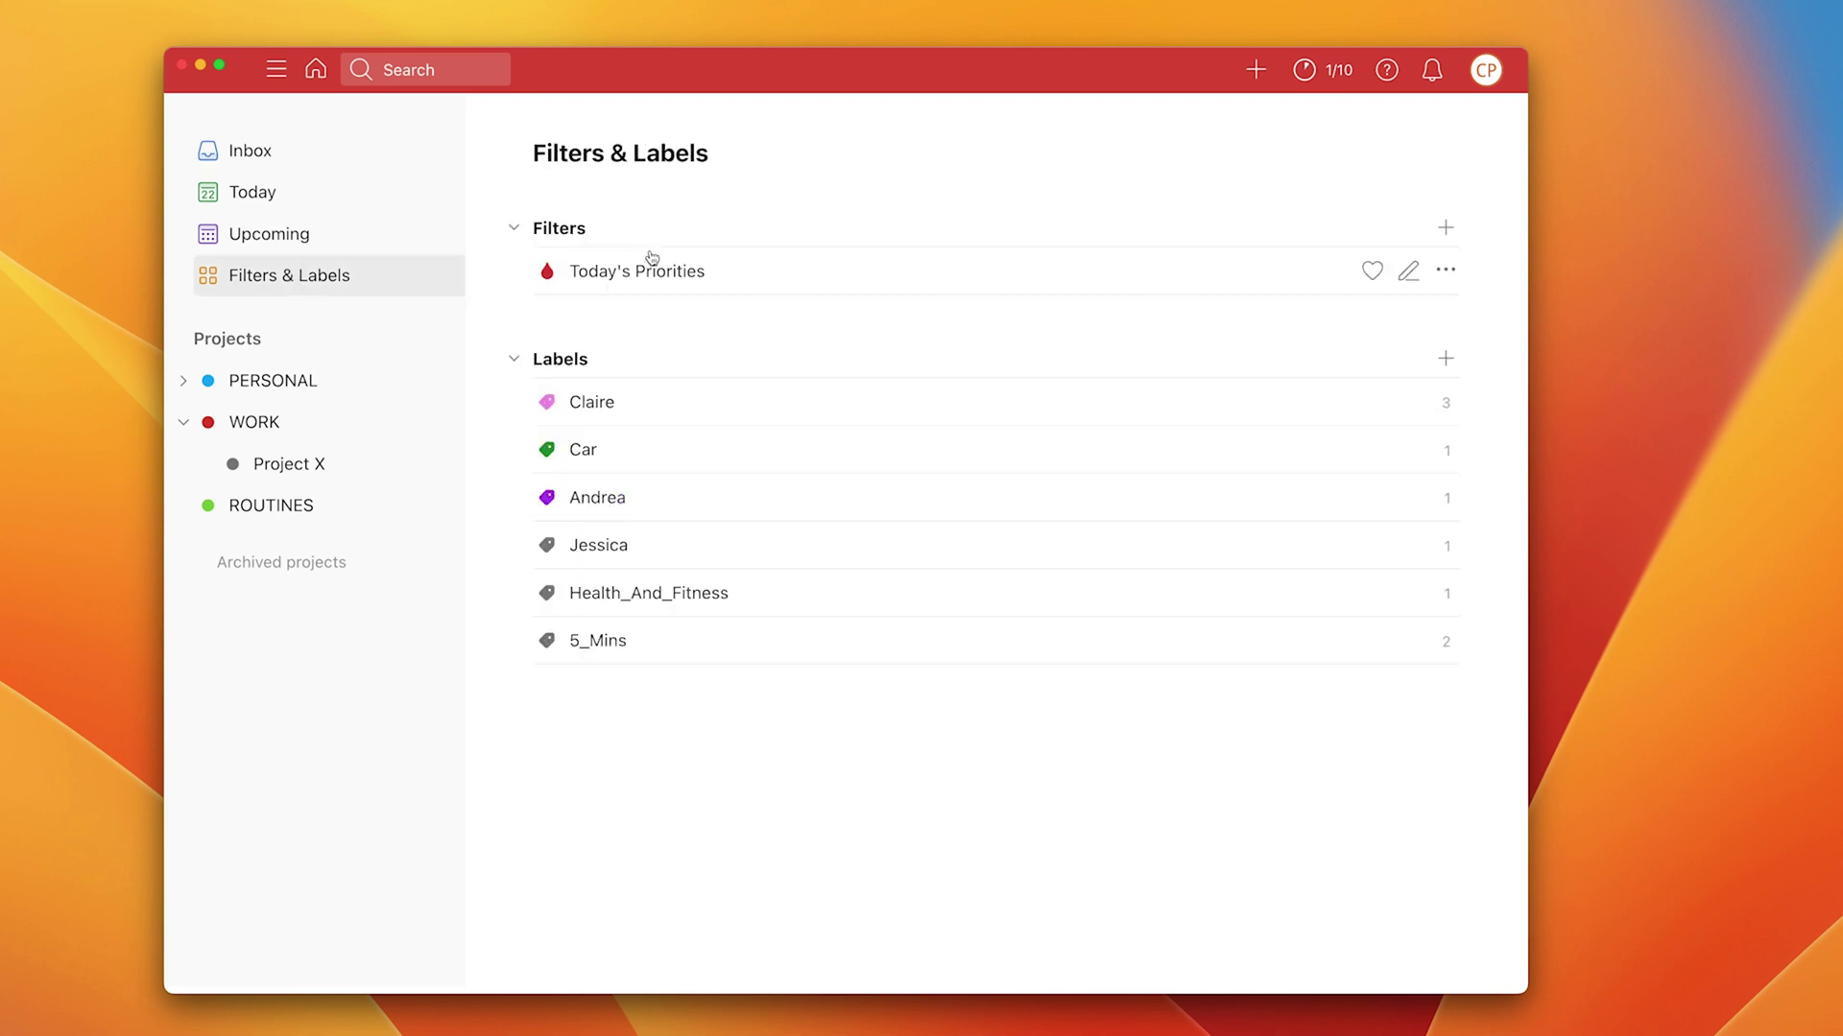
pyautogui.click(1405, 273)
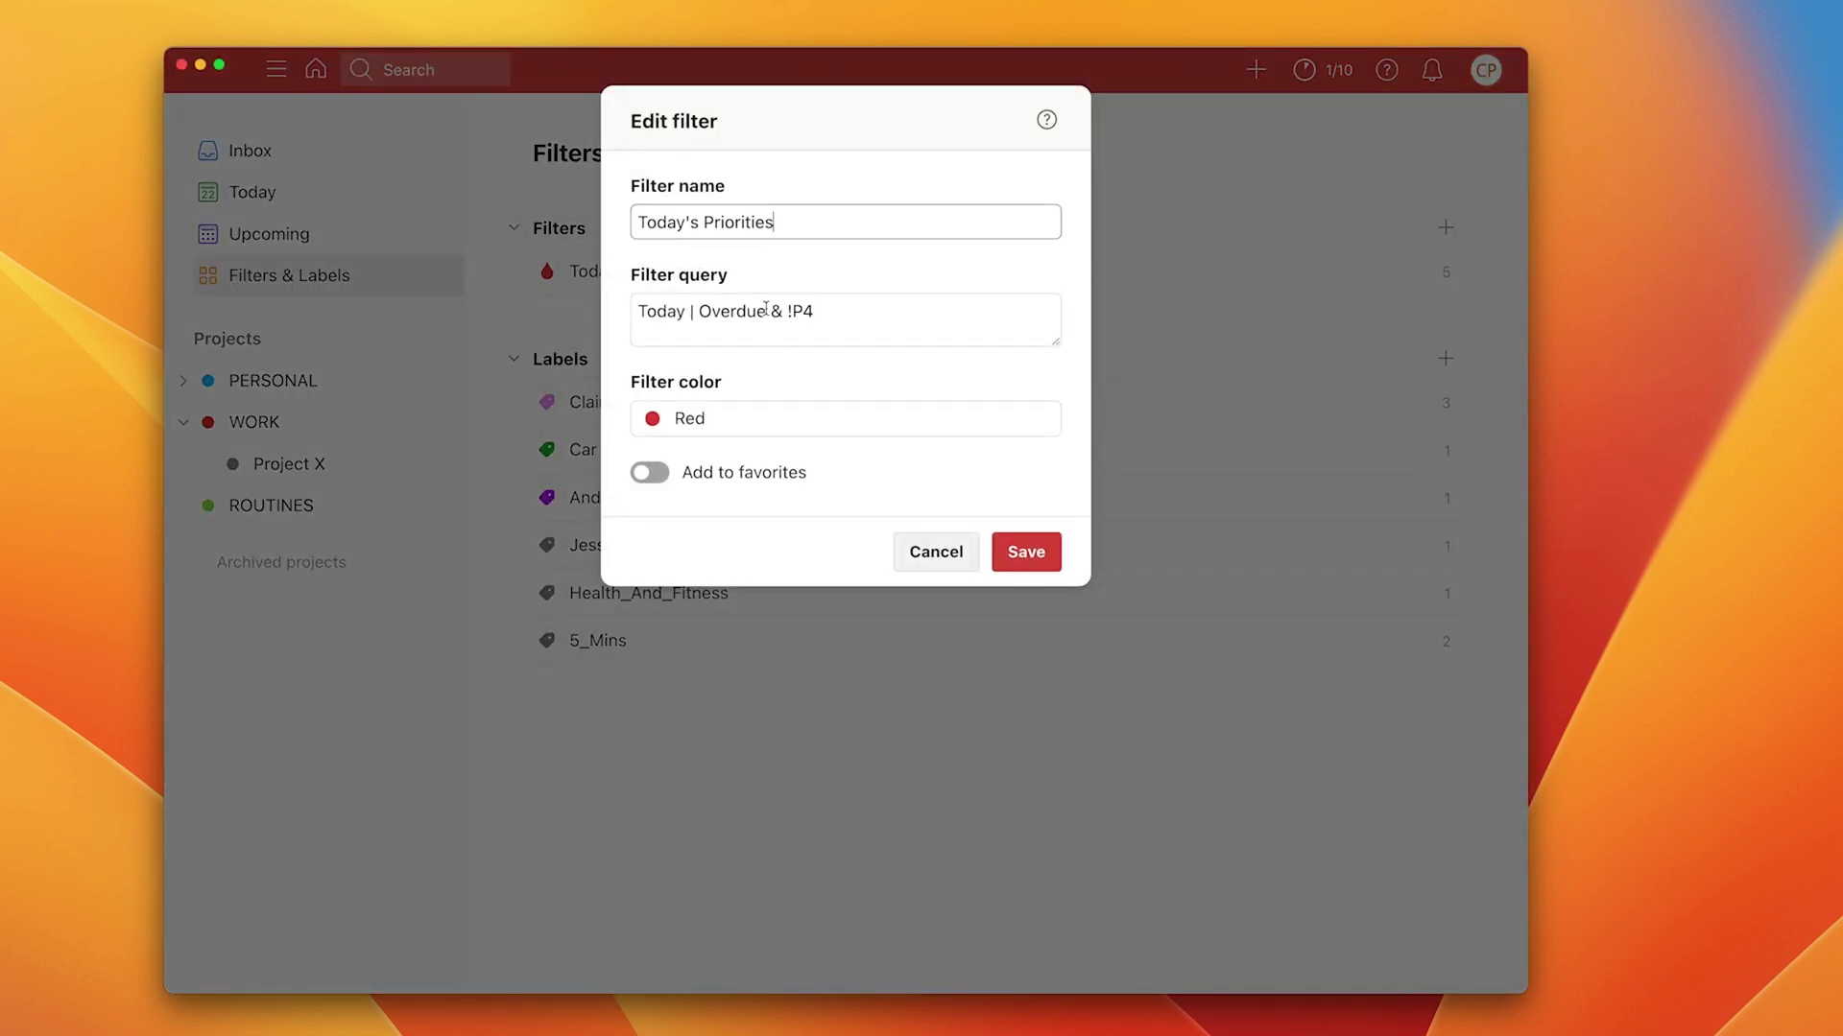
pyautogui.moveTo(784, 311); pyautogui.dragTo(688, 312)
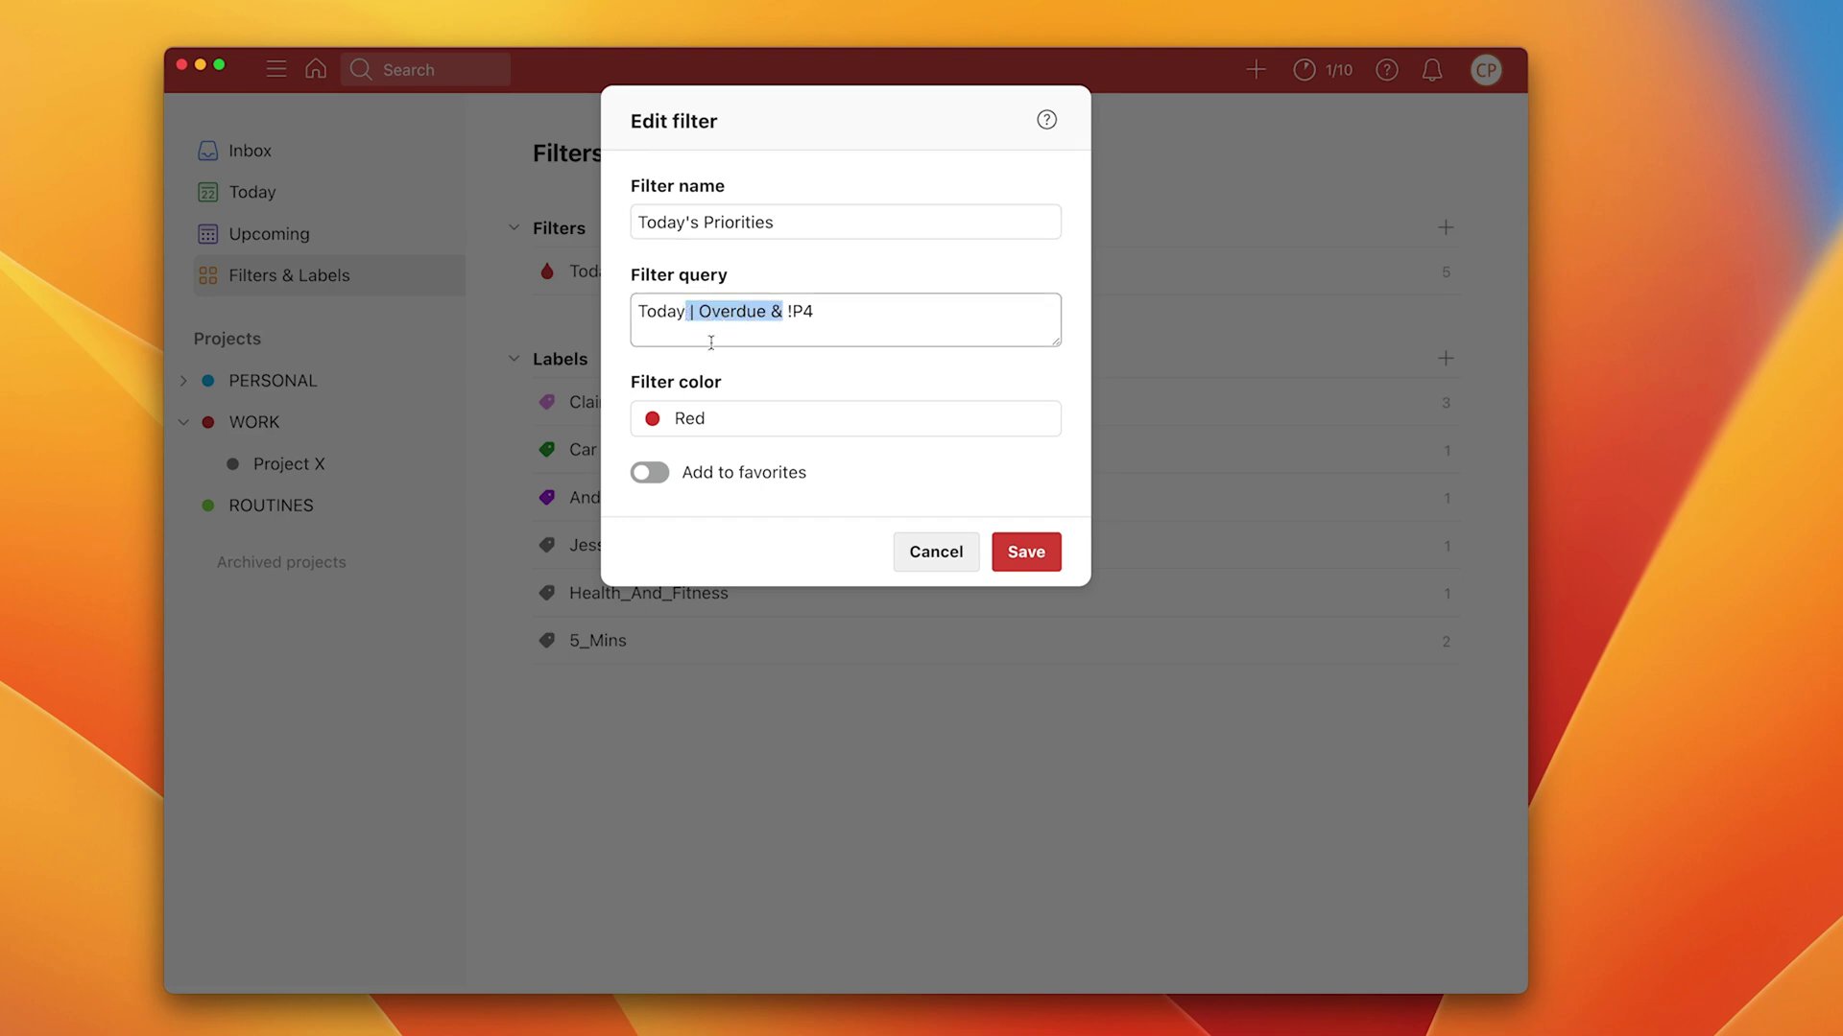
pyautogui.press('BackSpace')
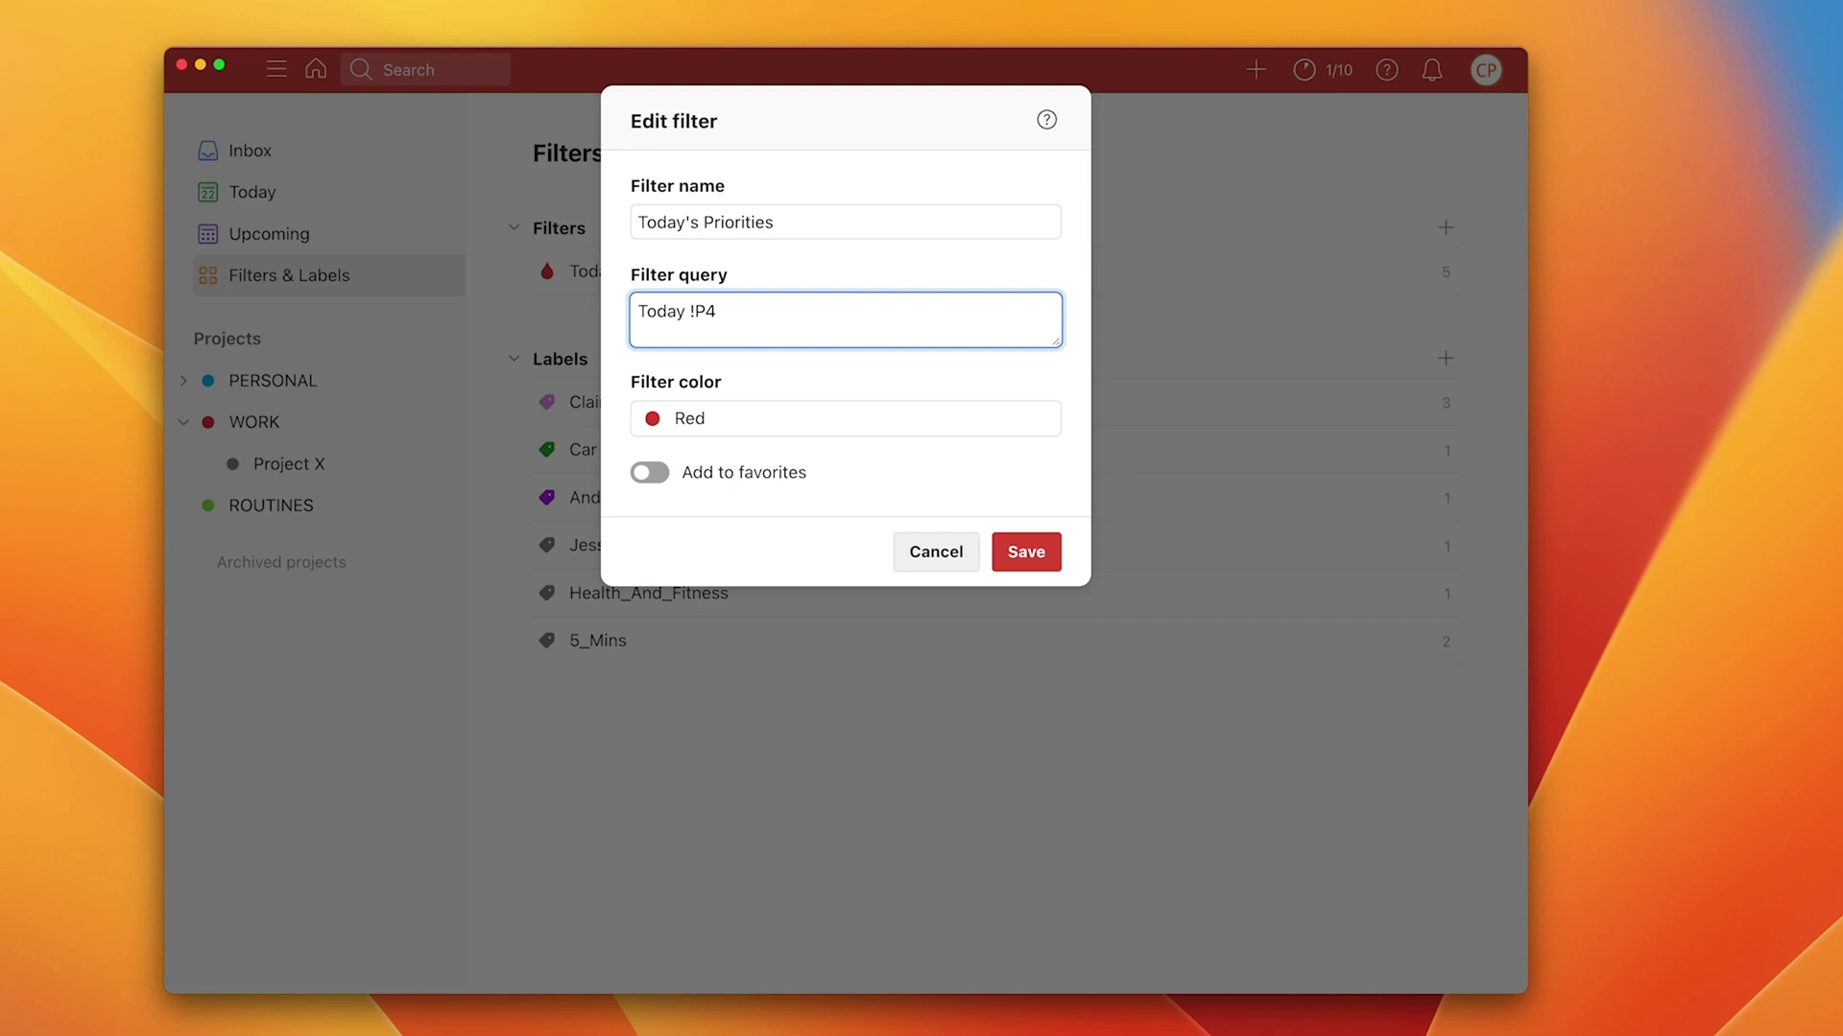
pyautogui.write('&')
pyautogui.click(1027, 550)
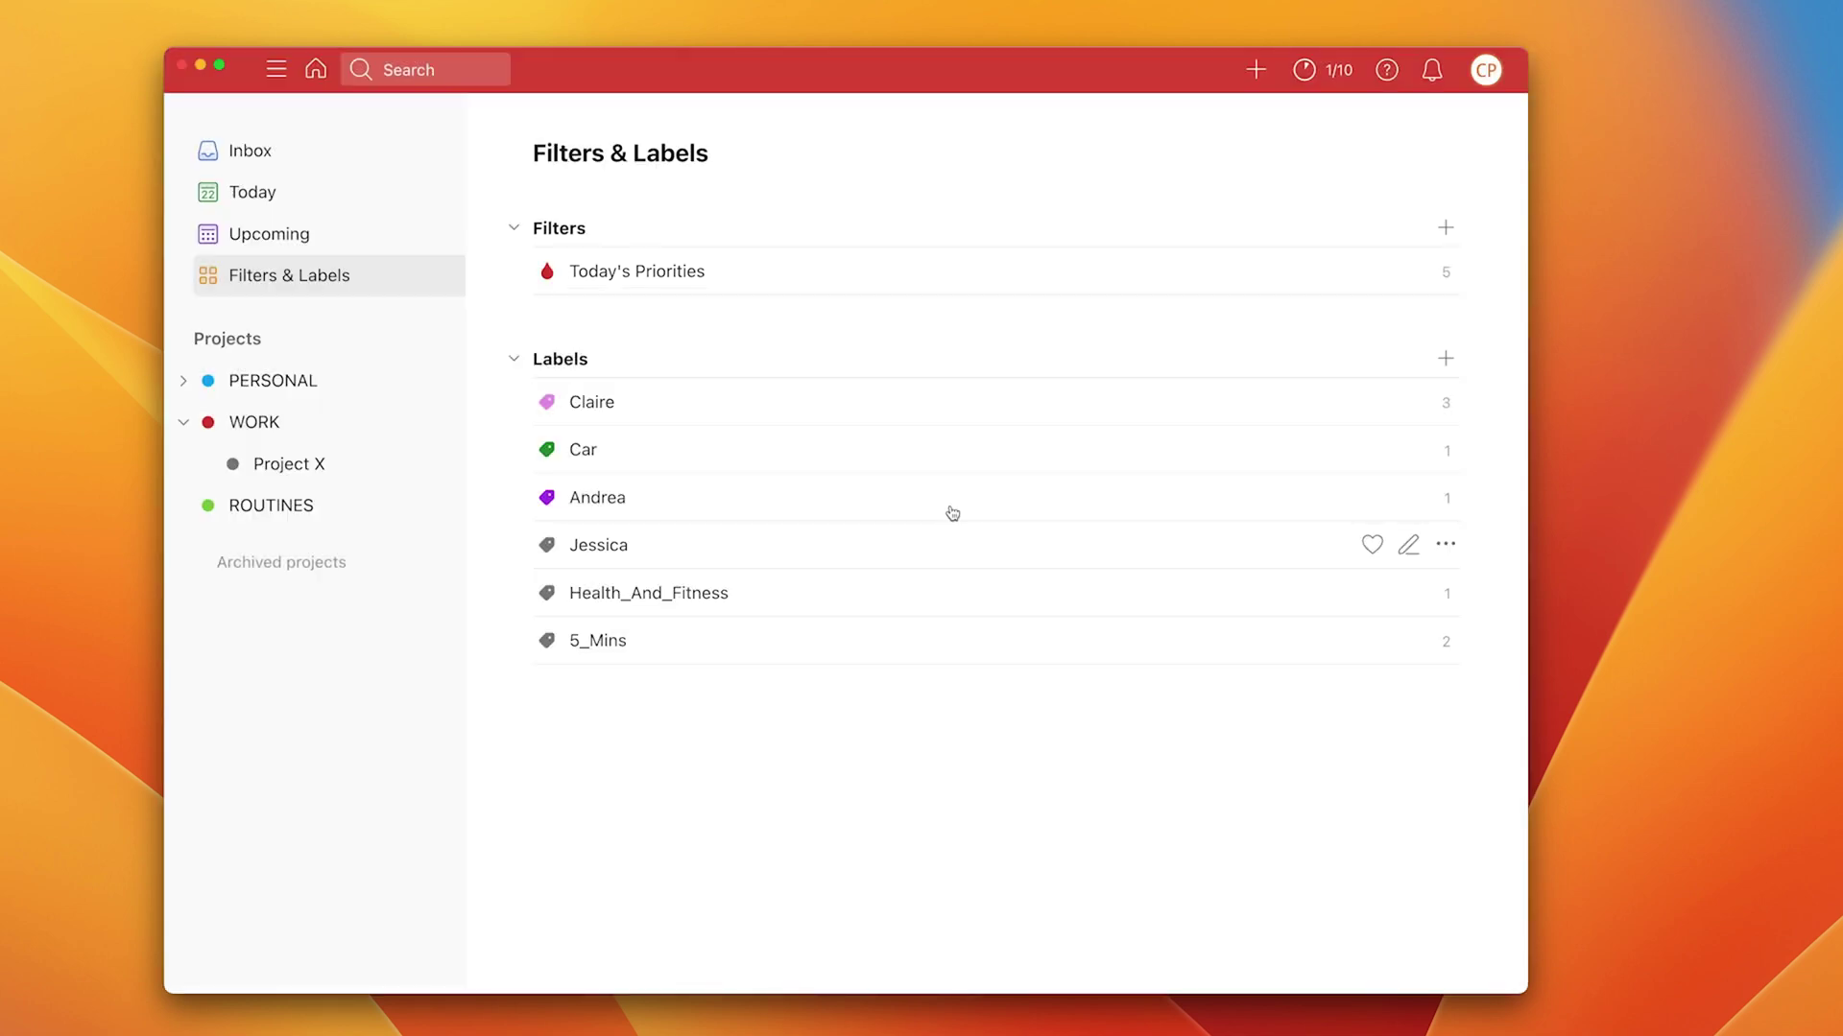
# Step: Check Today's Priorities results against the Today list, then mark the filter as a favourite
pyautogui.click(678, 285)
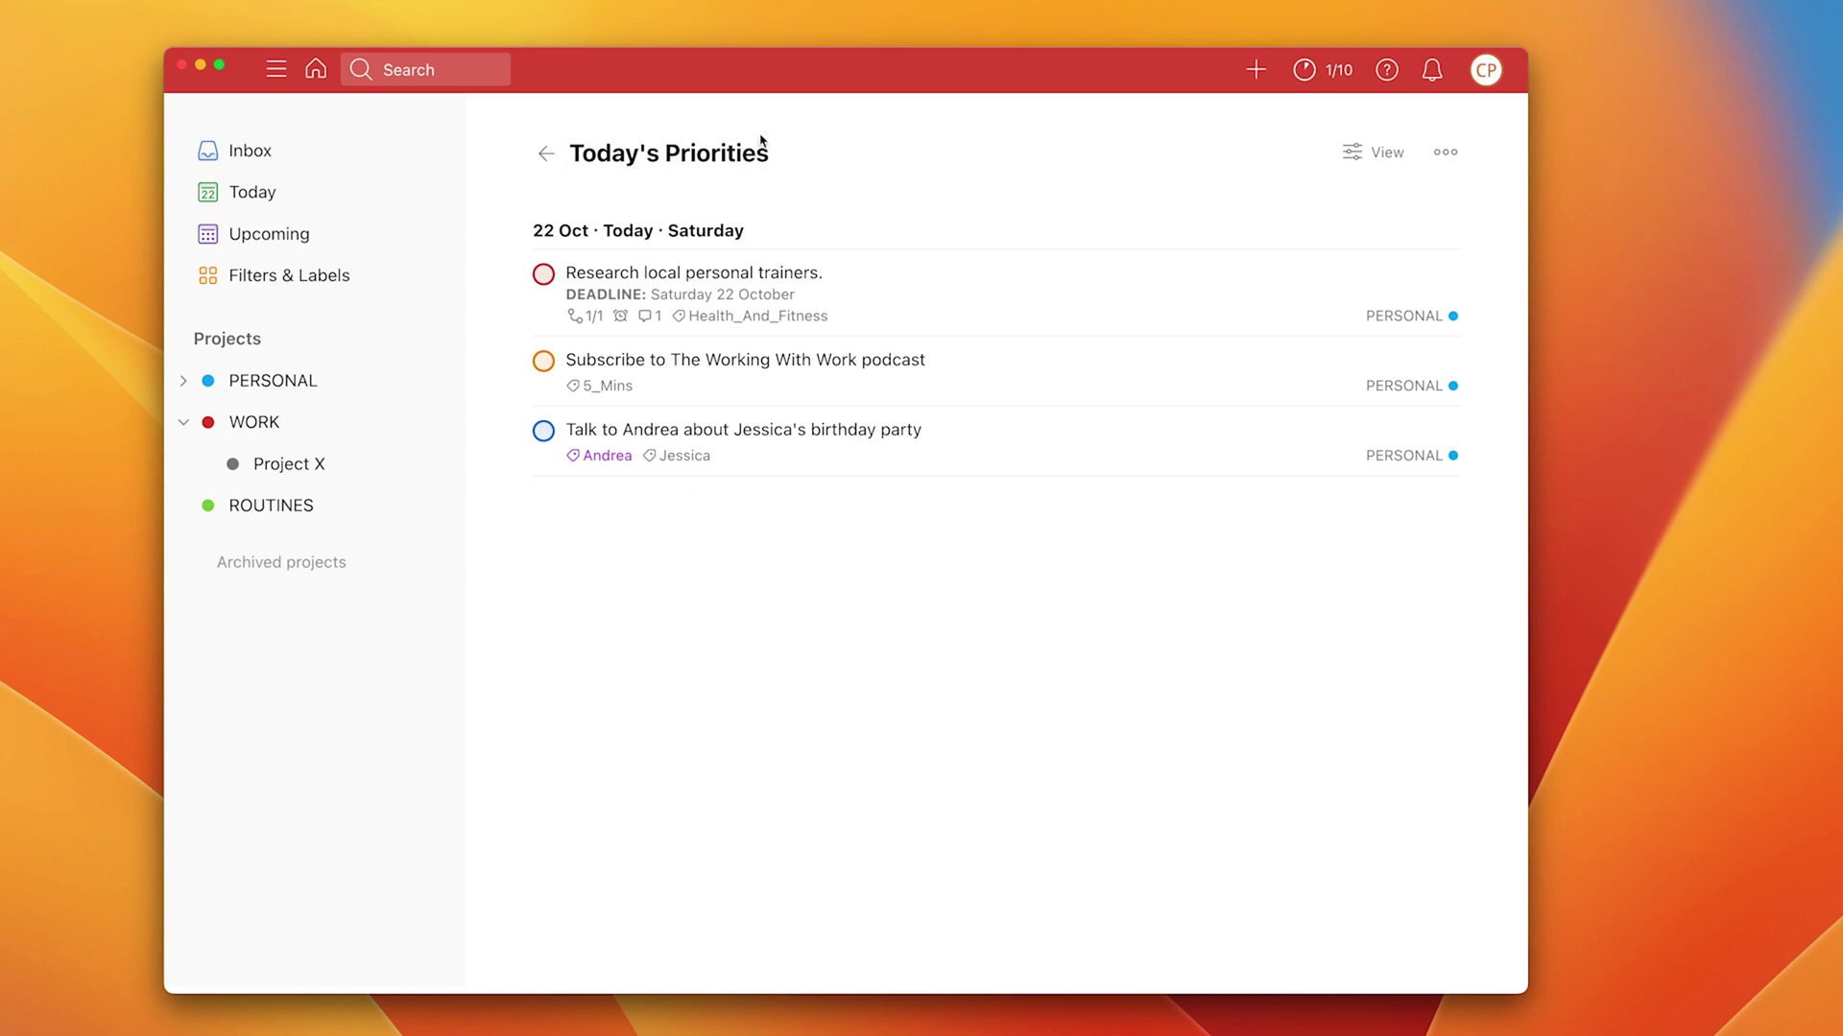
pyautogui.click(295, 211)
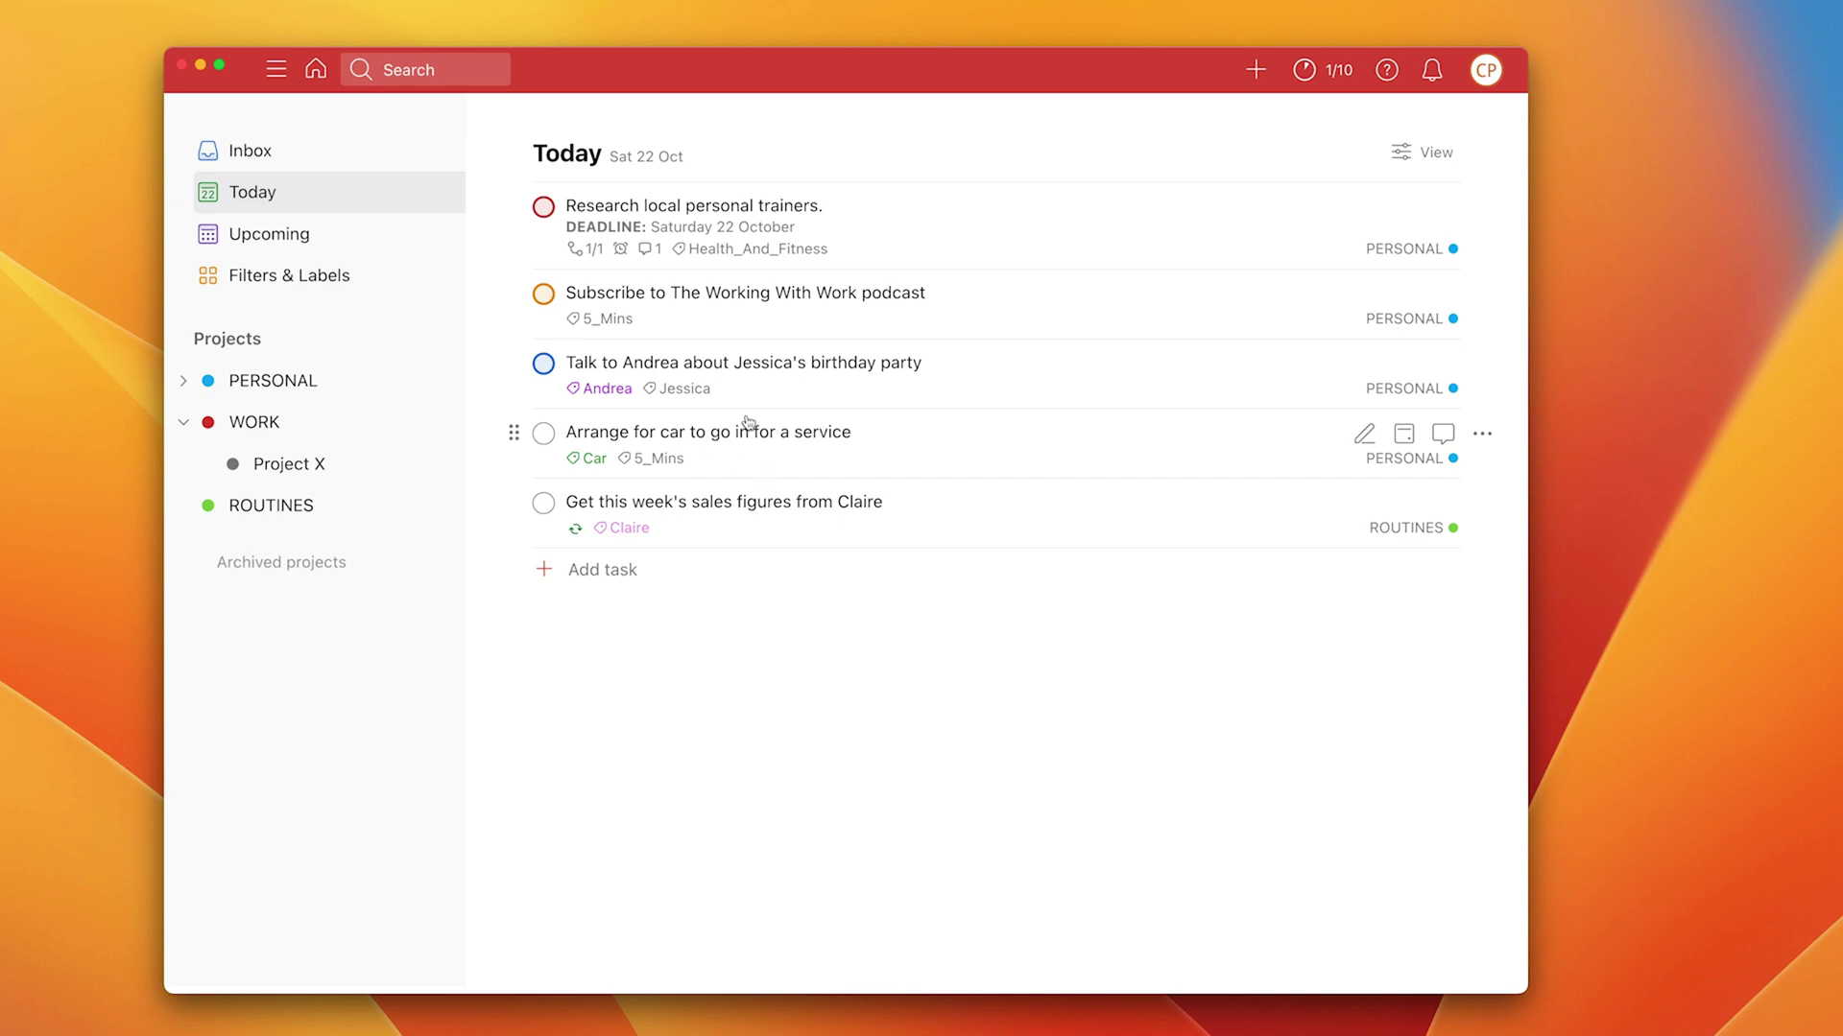
pyautogui.click(350, 276)
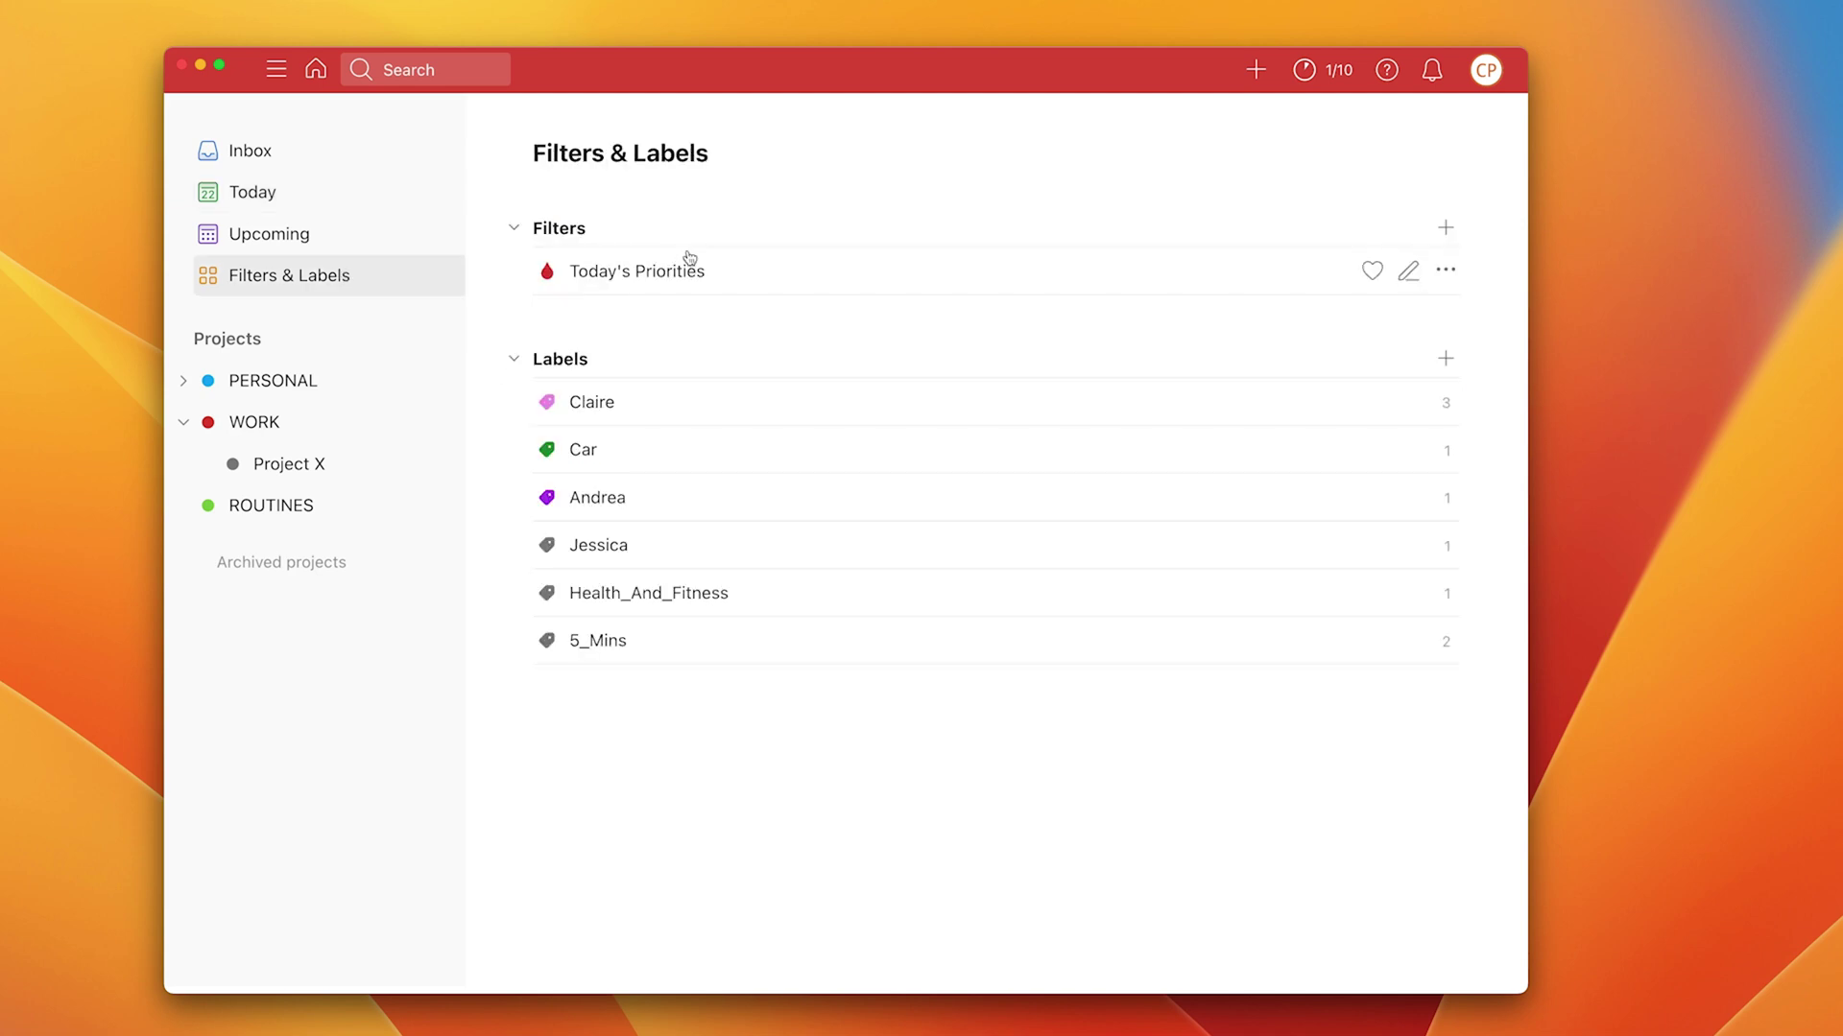
pyautogui.click(697, 278)
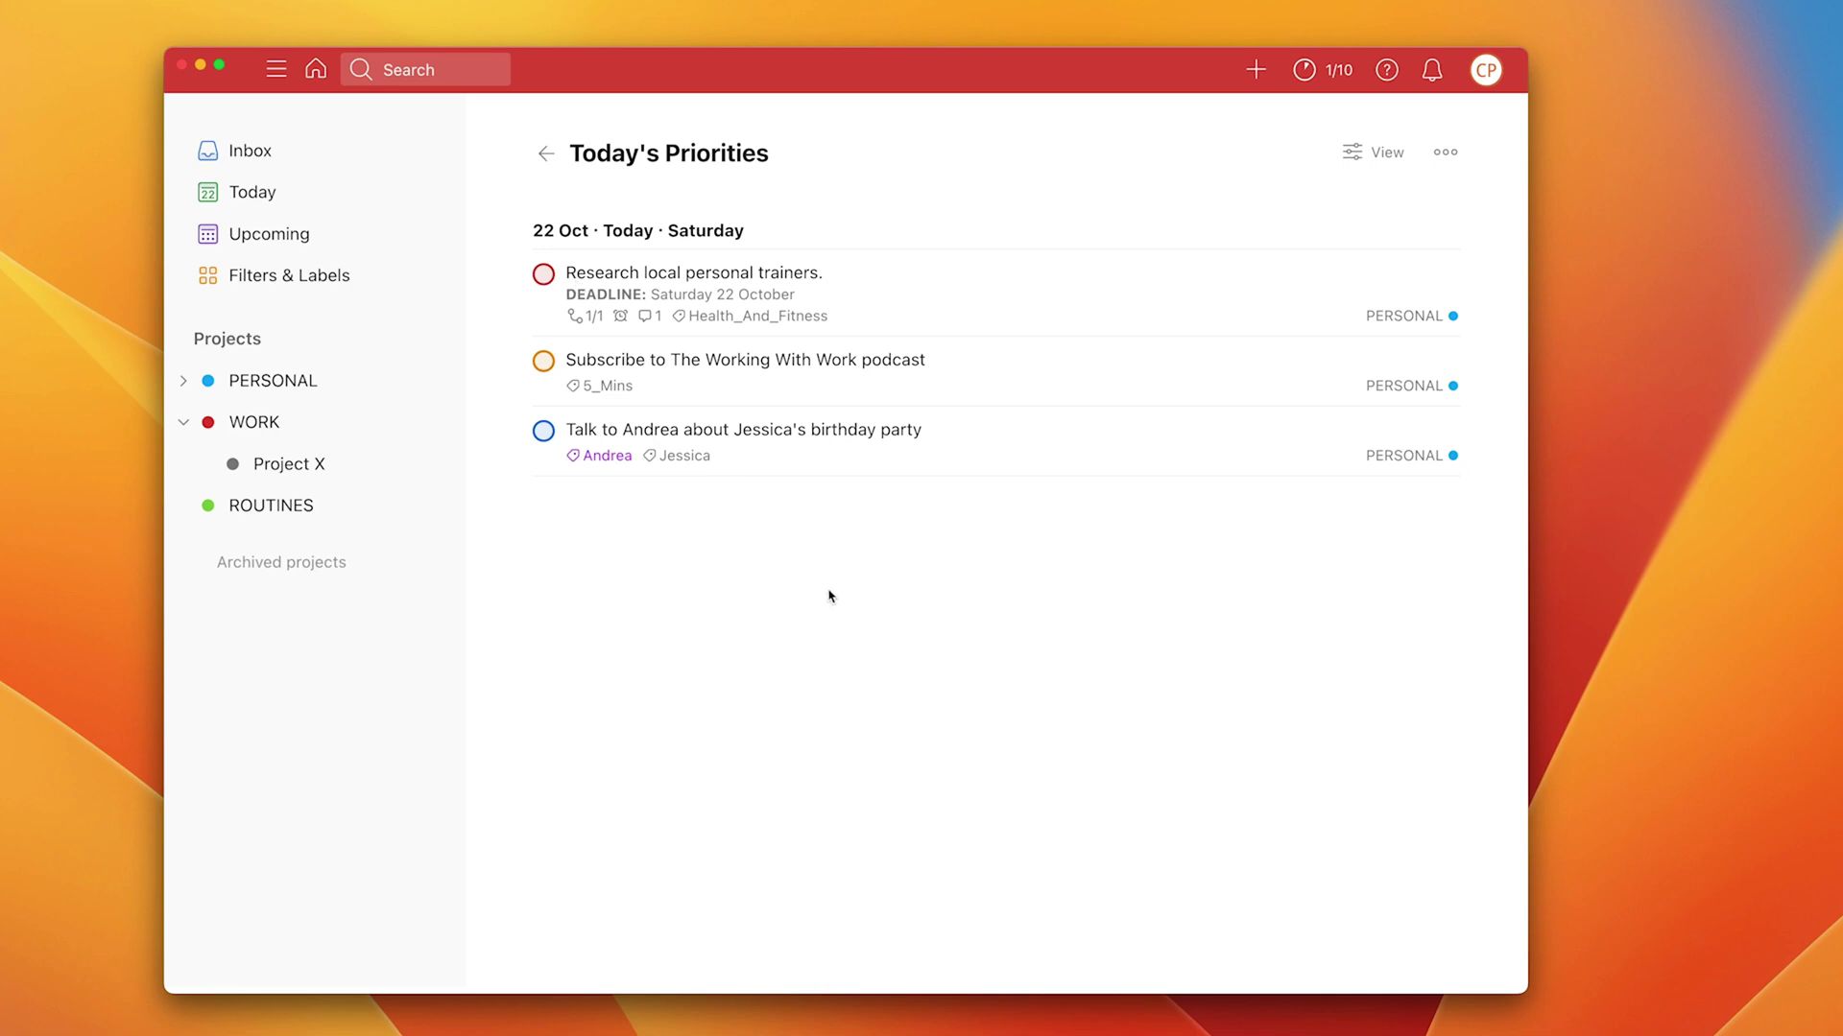
pyautogui.click(546, 153)
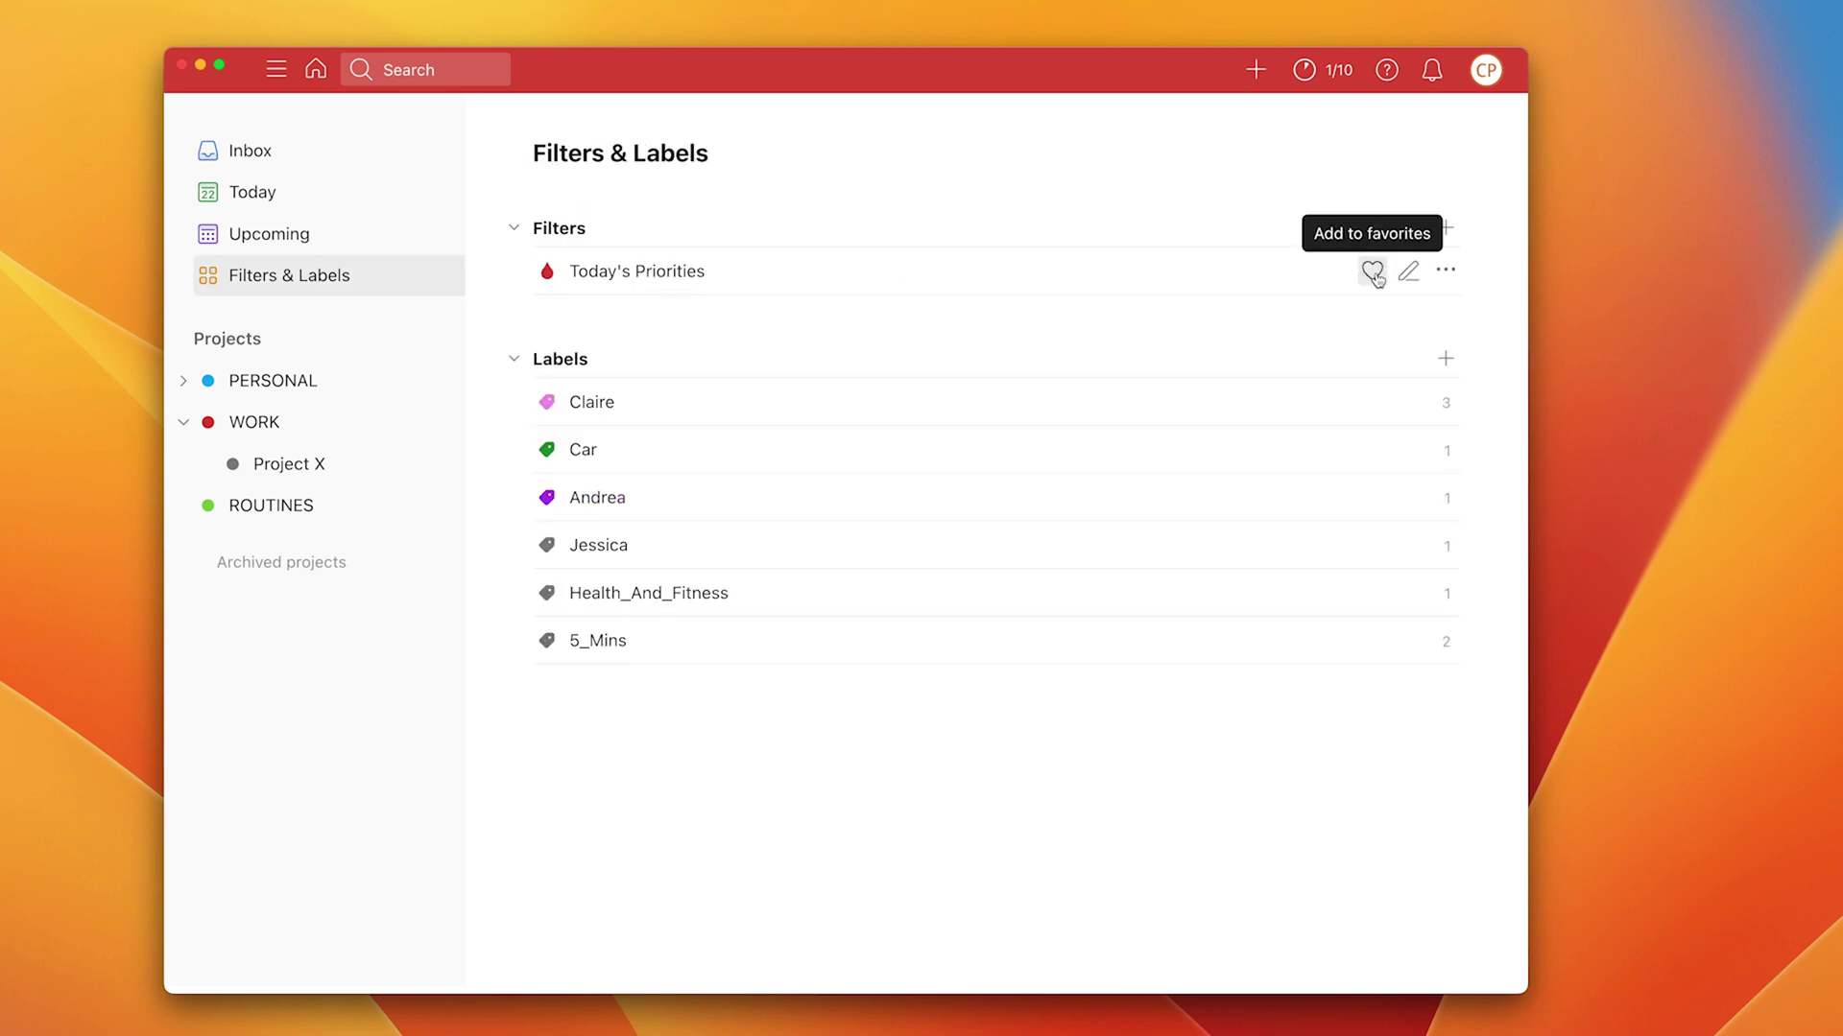
pyautogui.click(1373, 272)
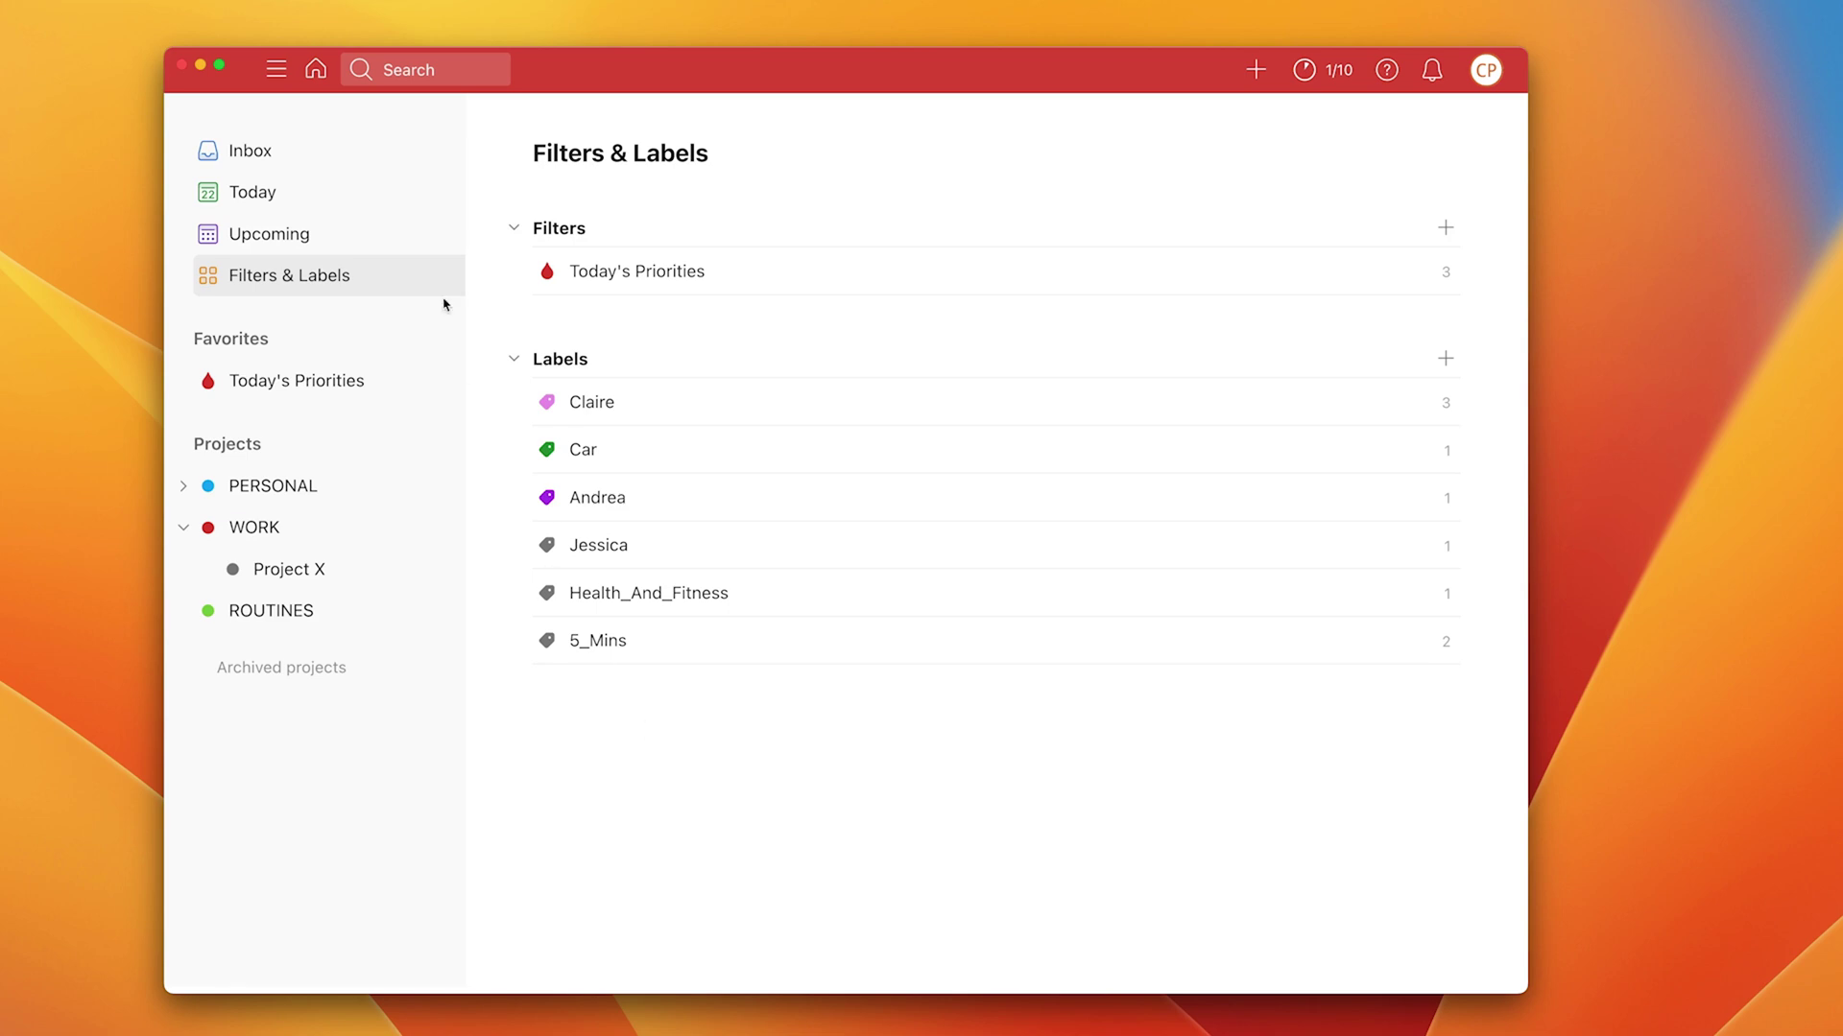
# Step: Start a new filter named Mot Important with the query P1
pyautogui.click(1445, 228)
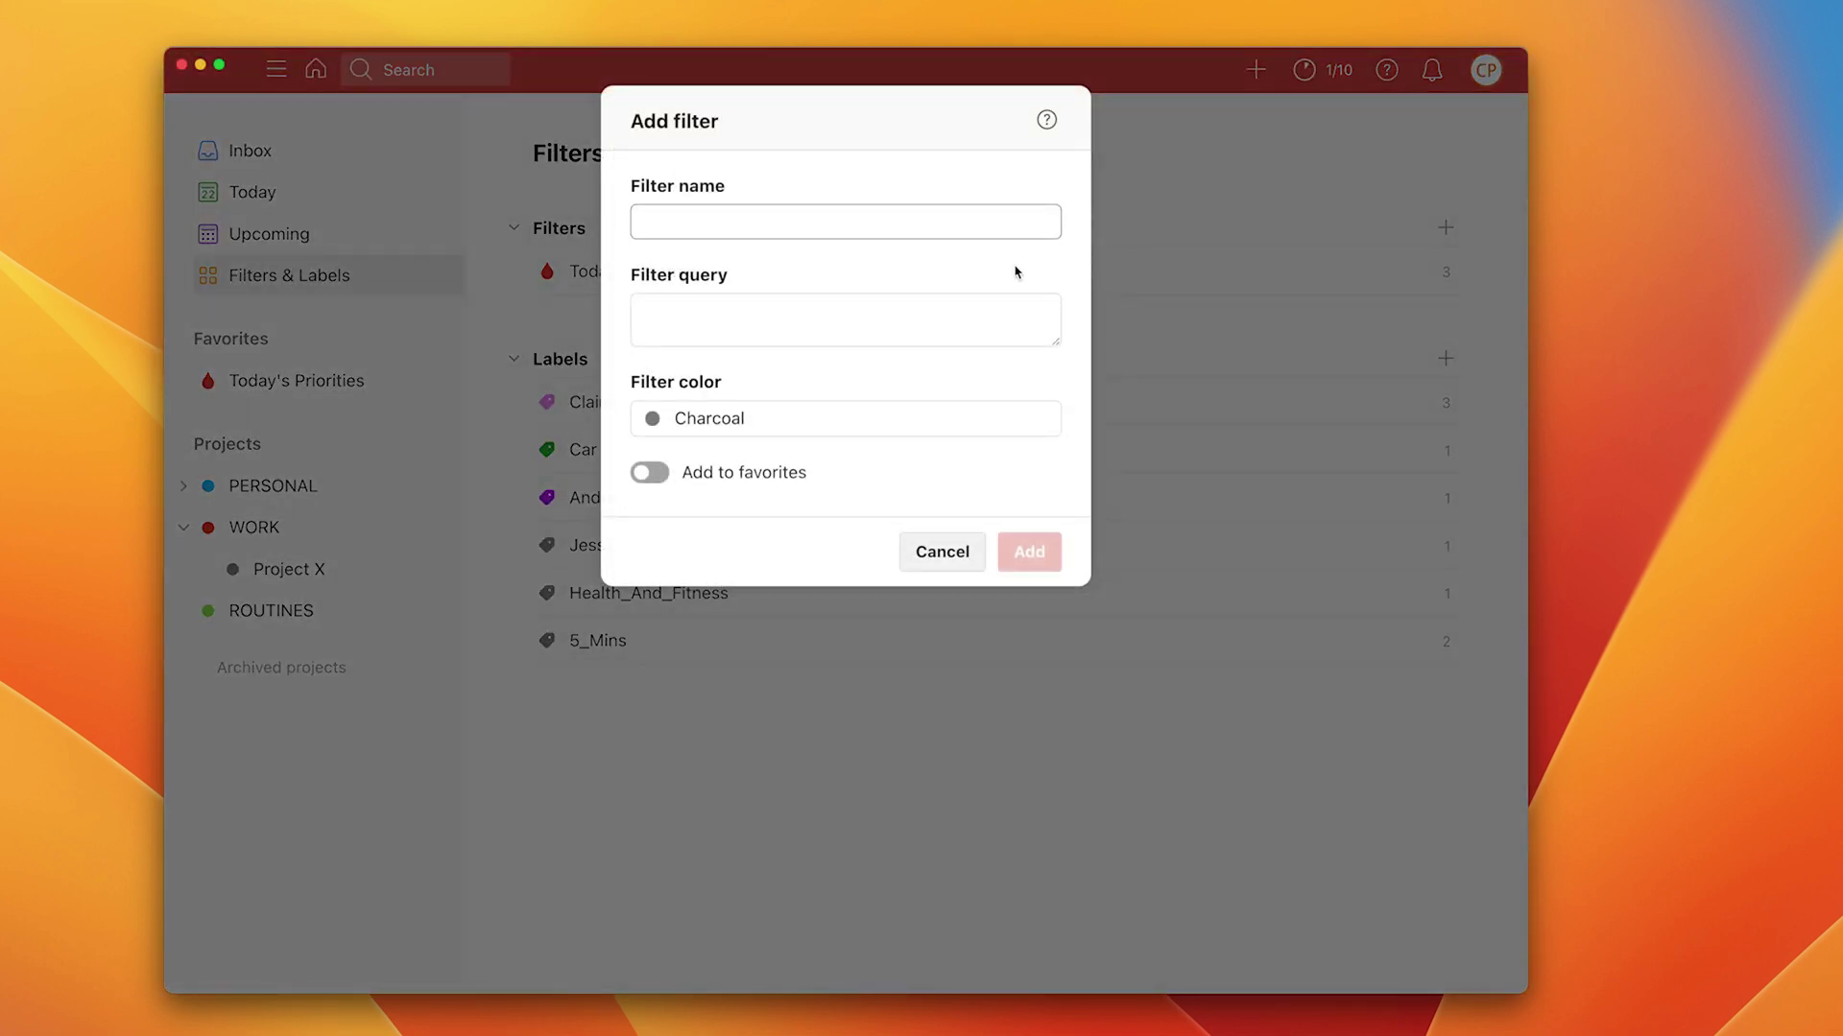
pyautogui.write('Mot ')
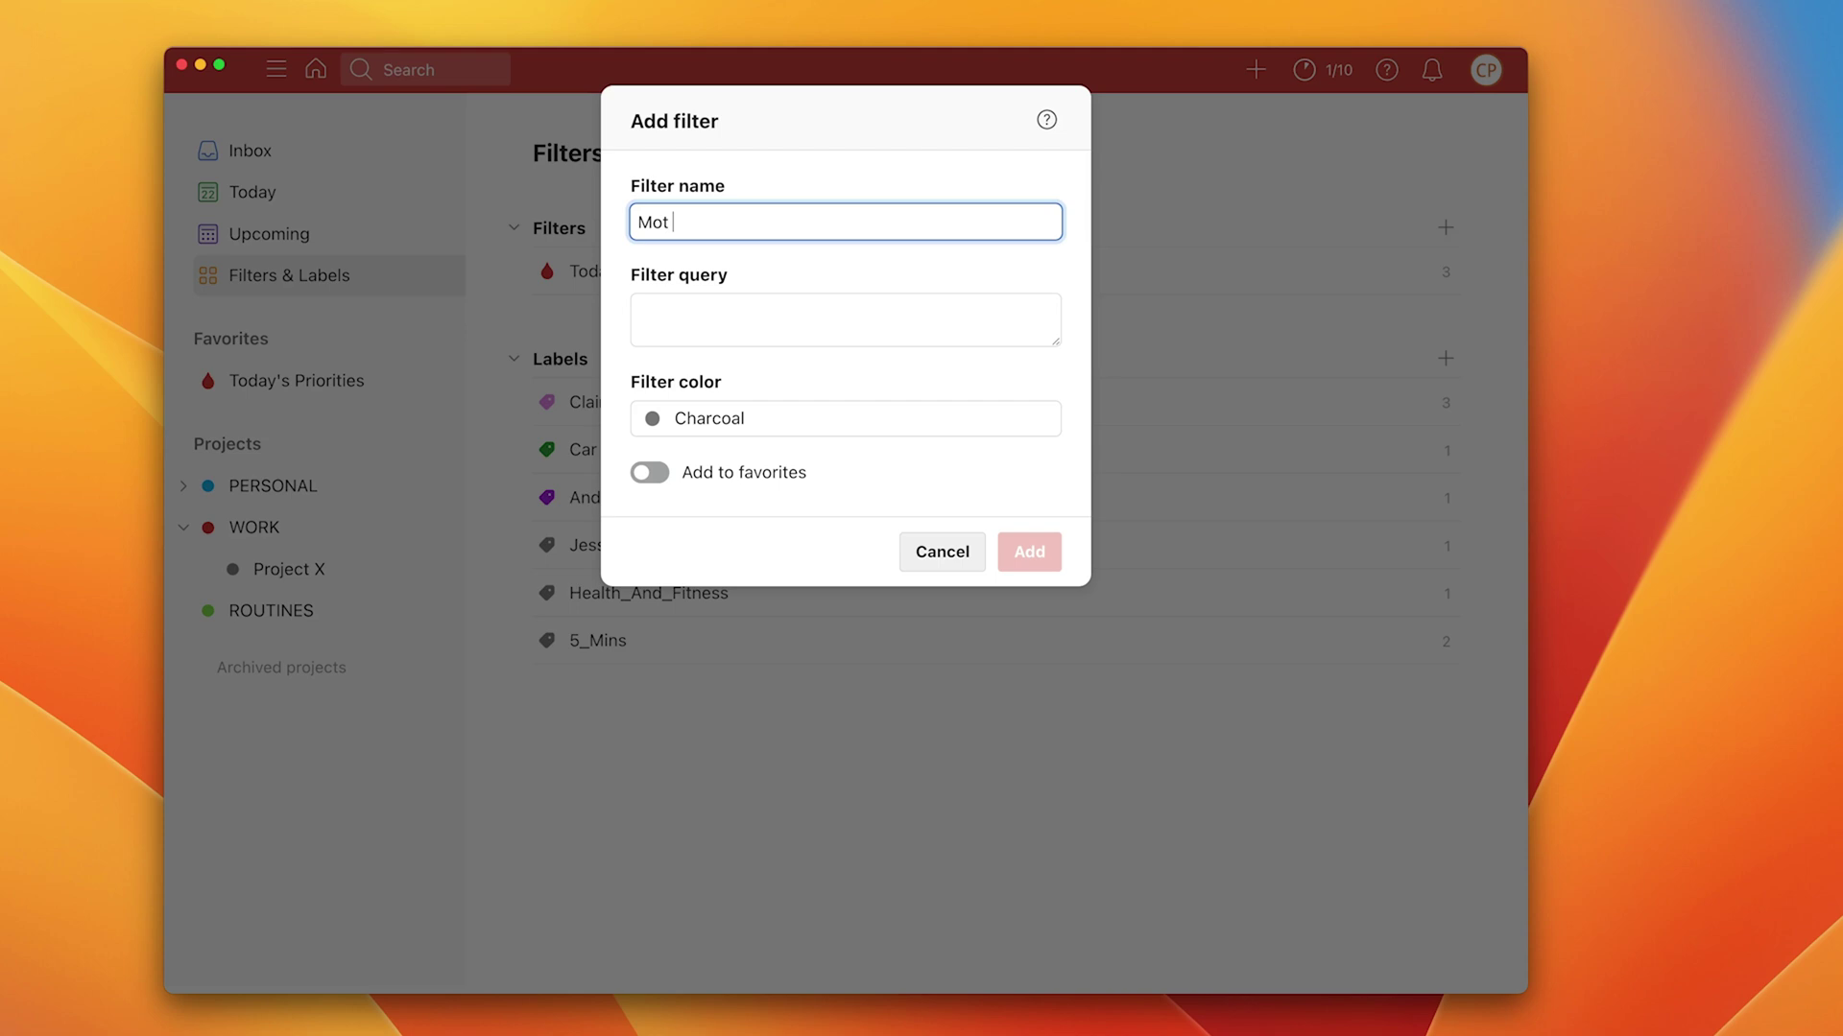
pyautogui.write('Important')
pyautogui.click(797, 322)
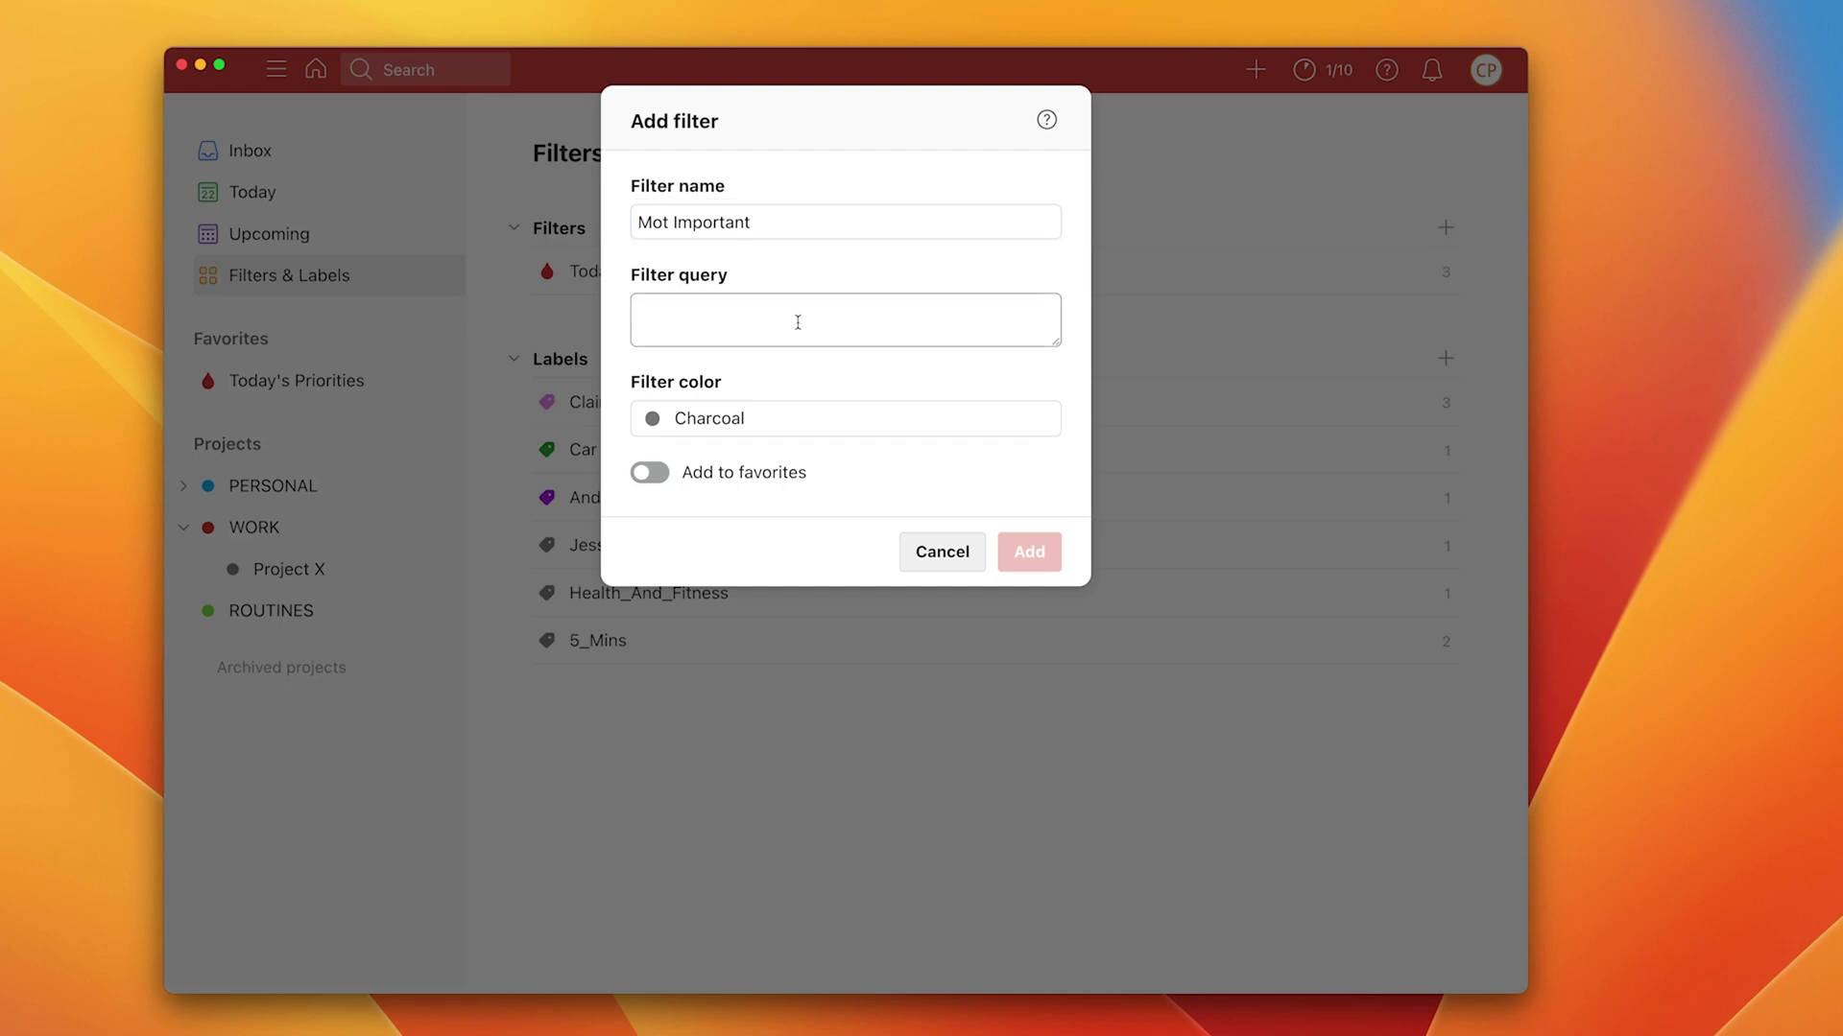
pyautogui.write('p1')
pyautogui.press('BackSpace')
pyautogui.press('BackSpace')
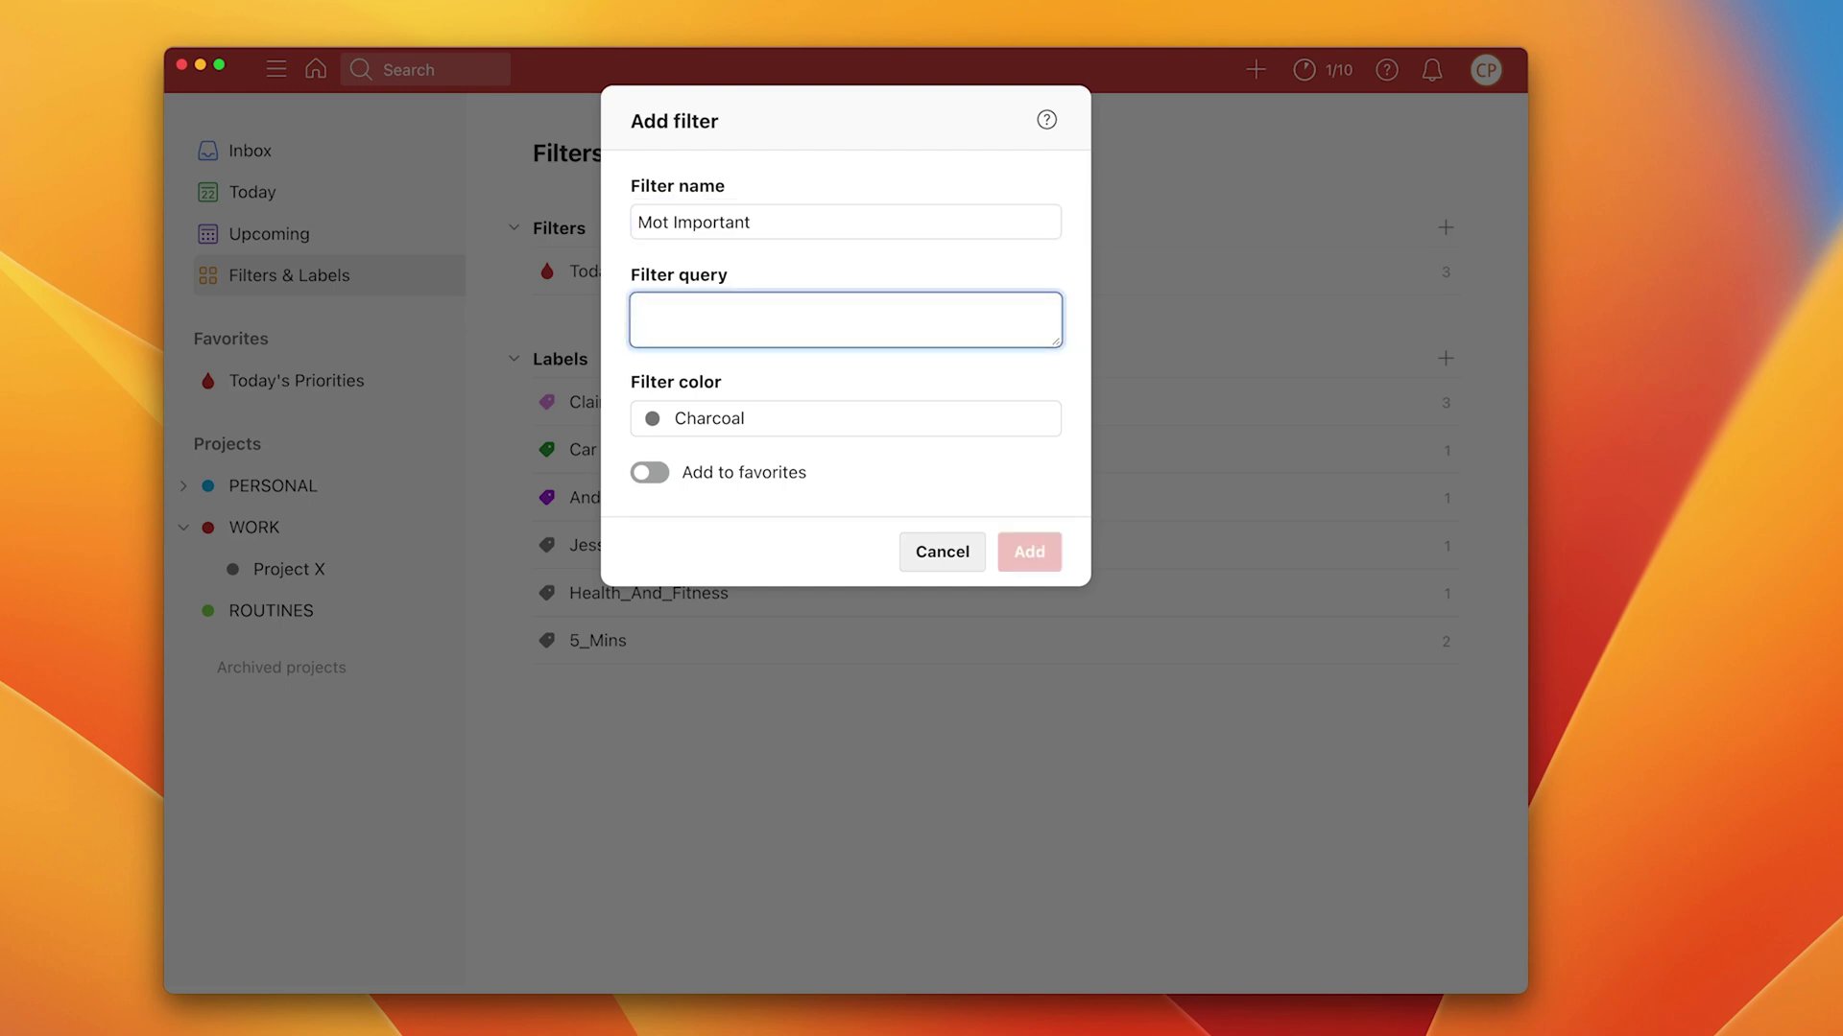
pyautogui.write('P1')
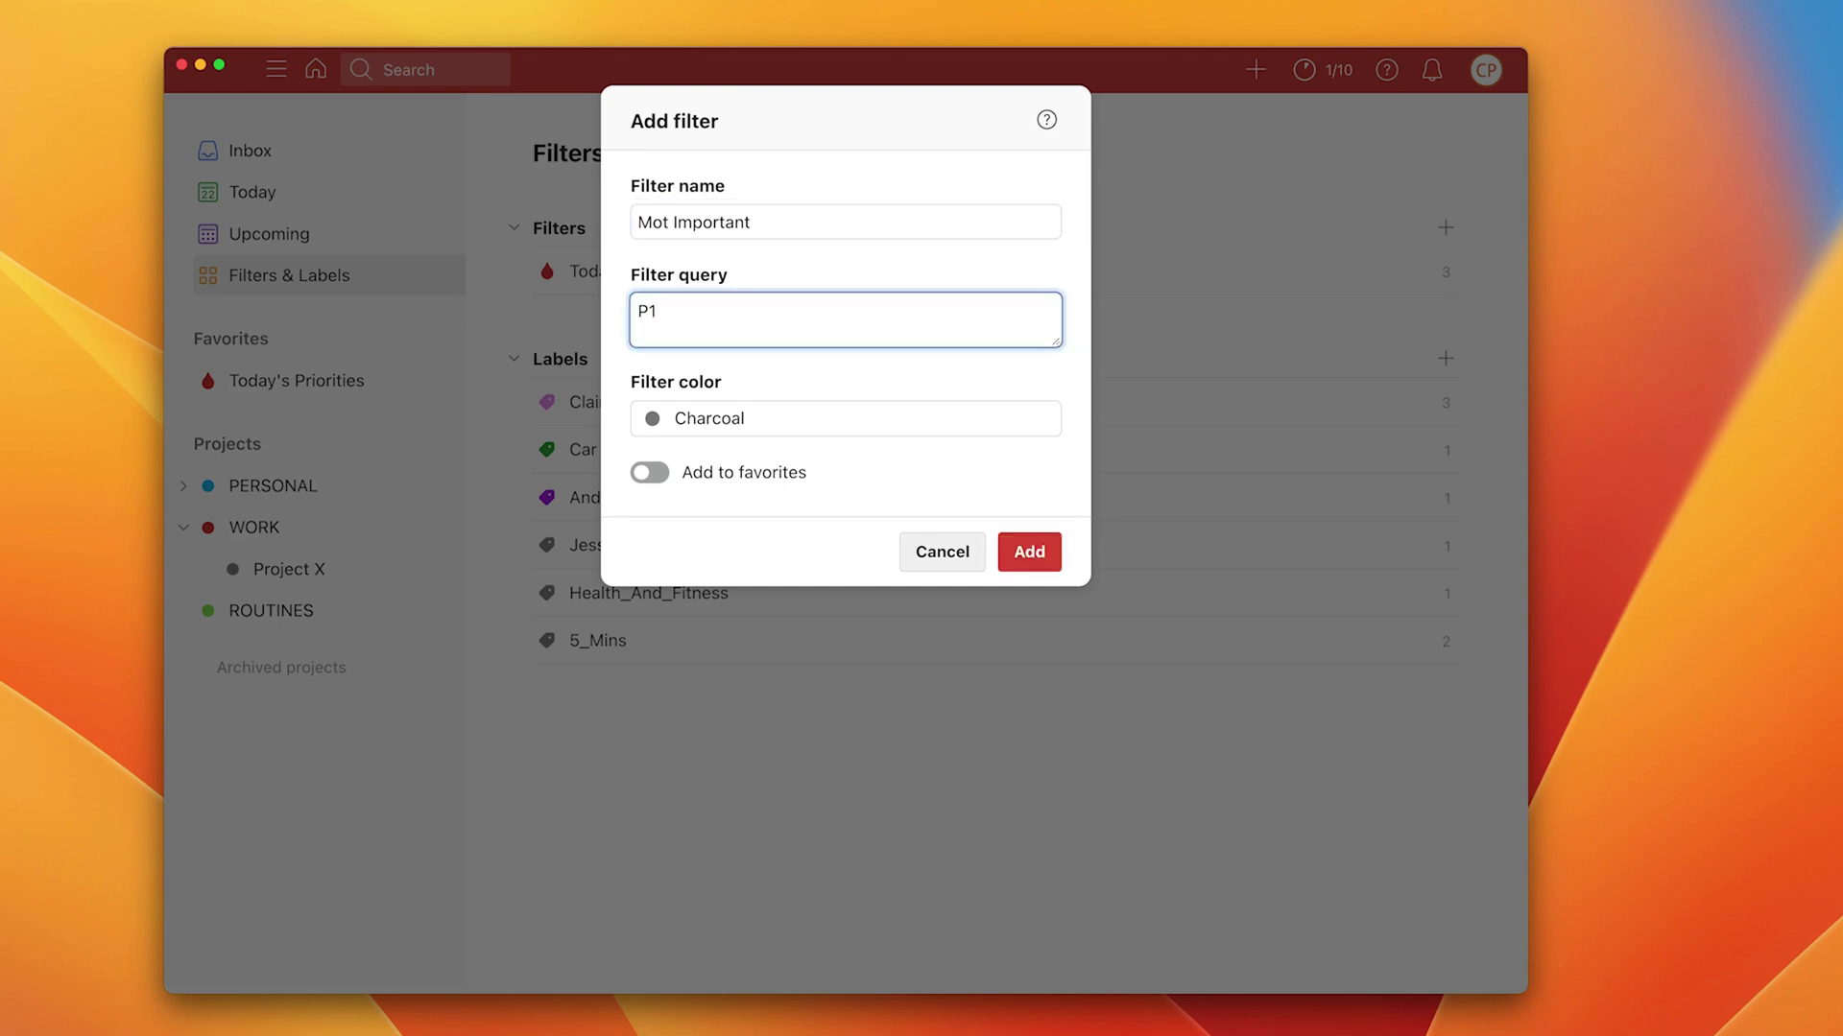
# Step: Make the filter Red and a favourite, add it, and return to Filters & Labels
pyautogui.click(745, 421)
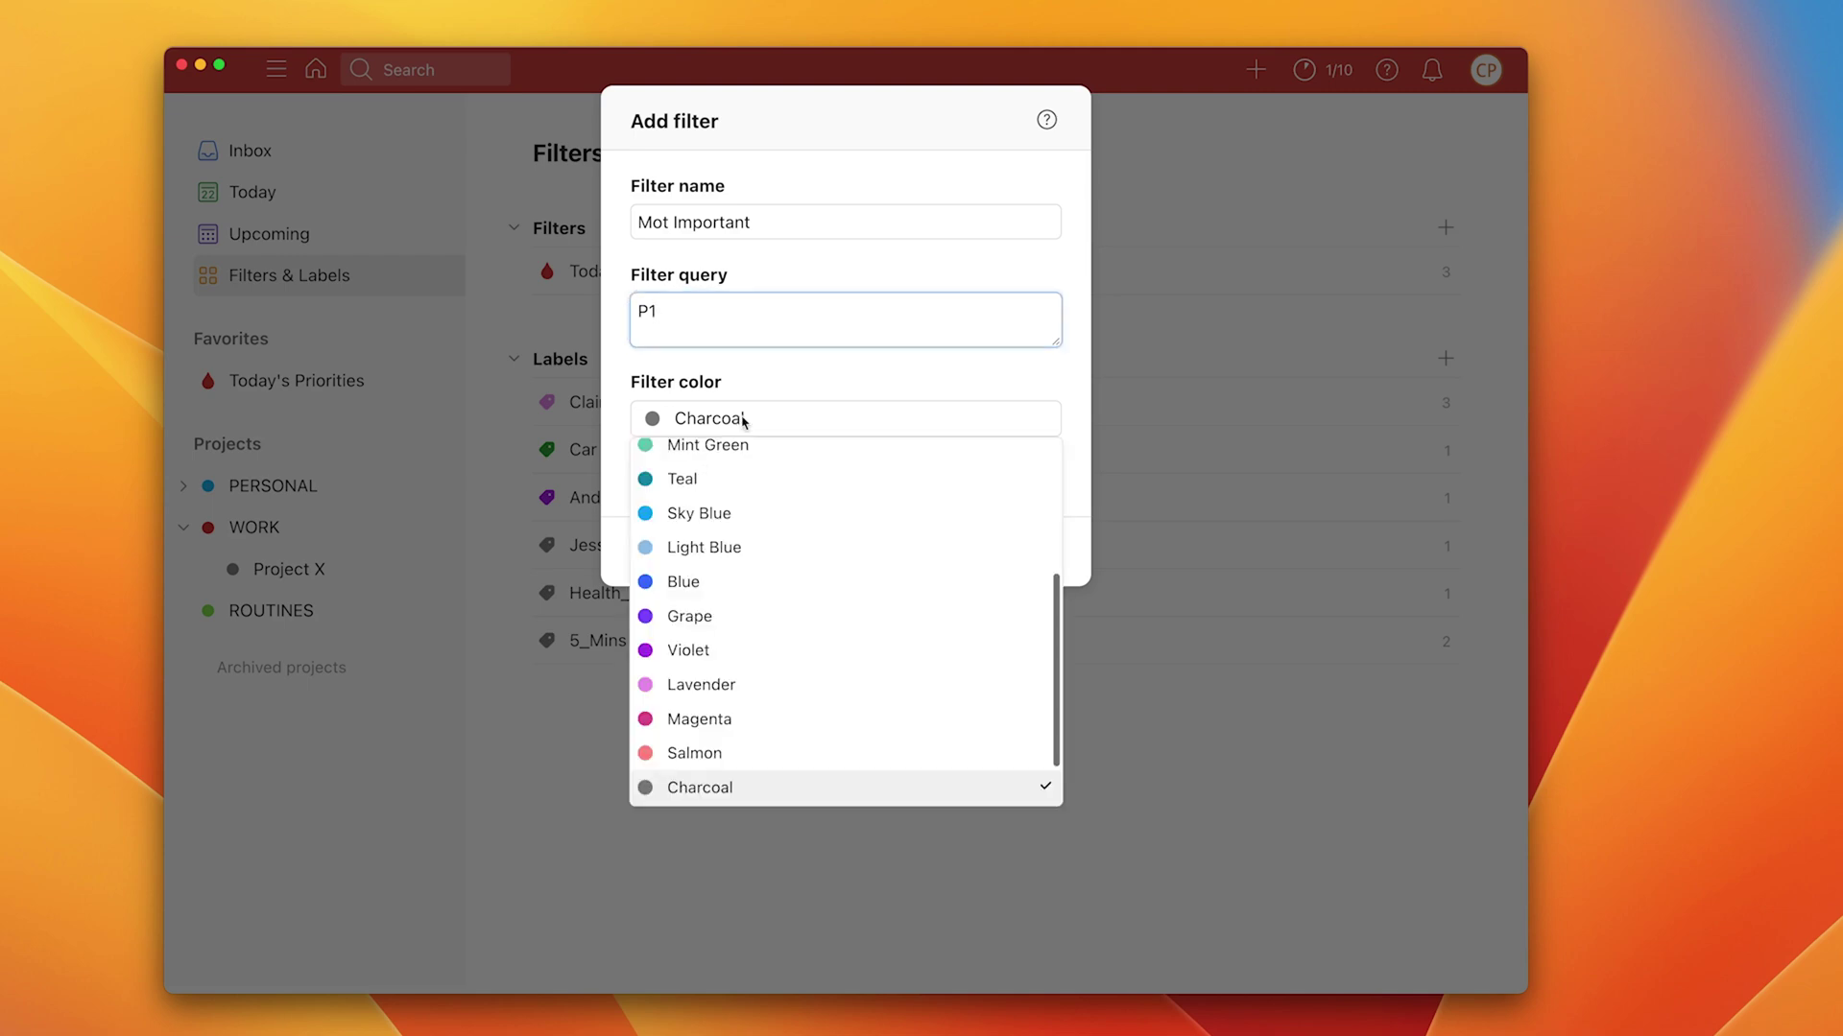
pyautogui.scroll(5, 749, 486)
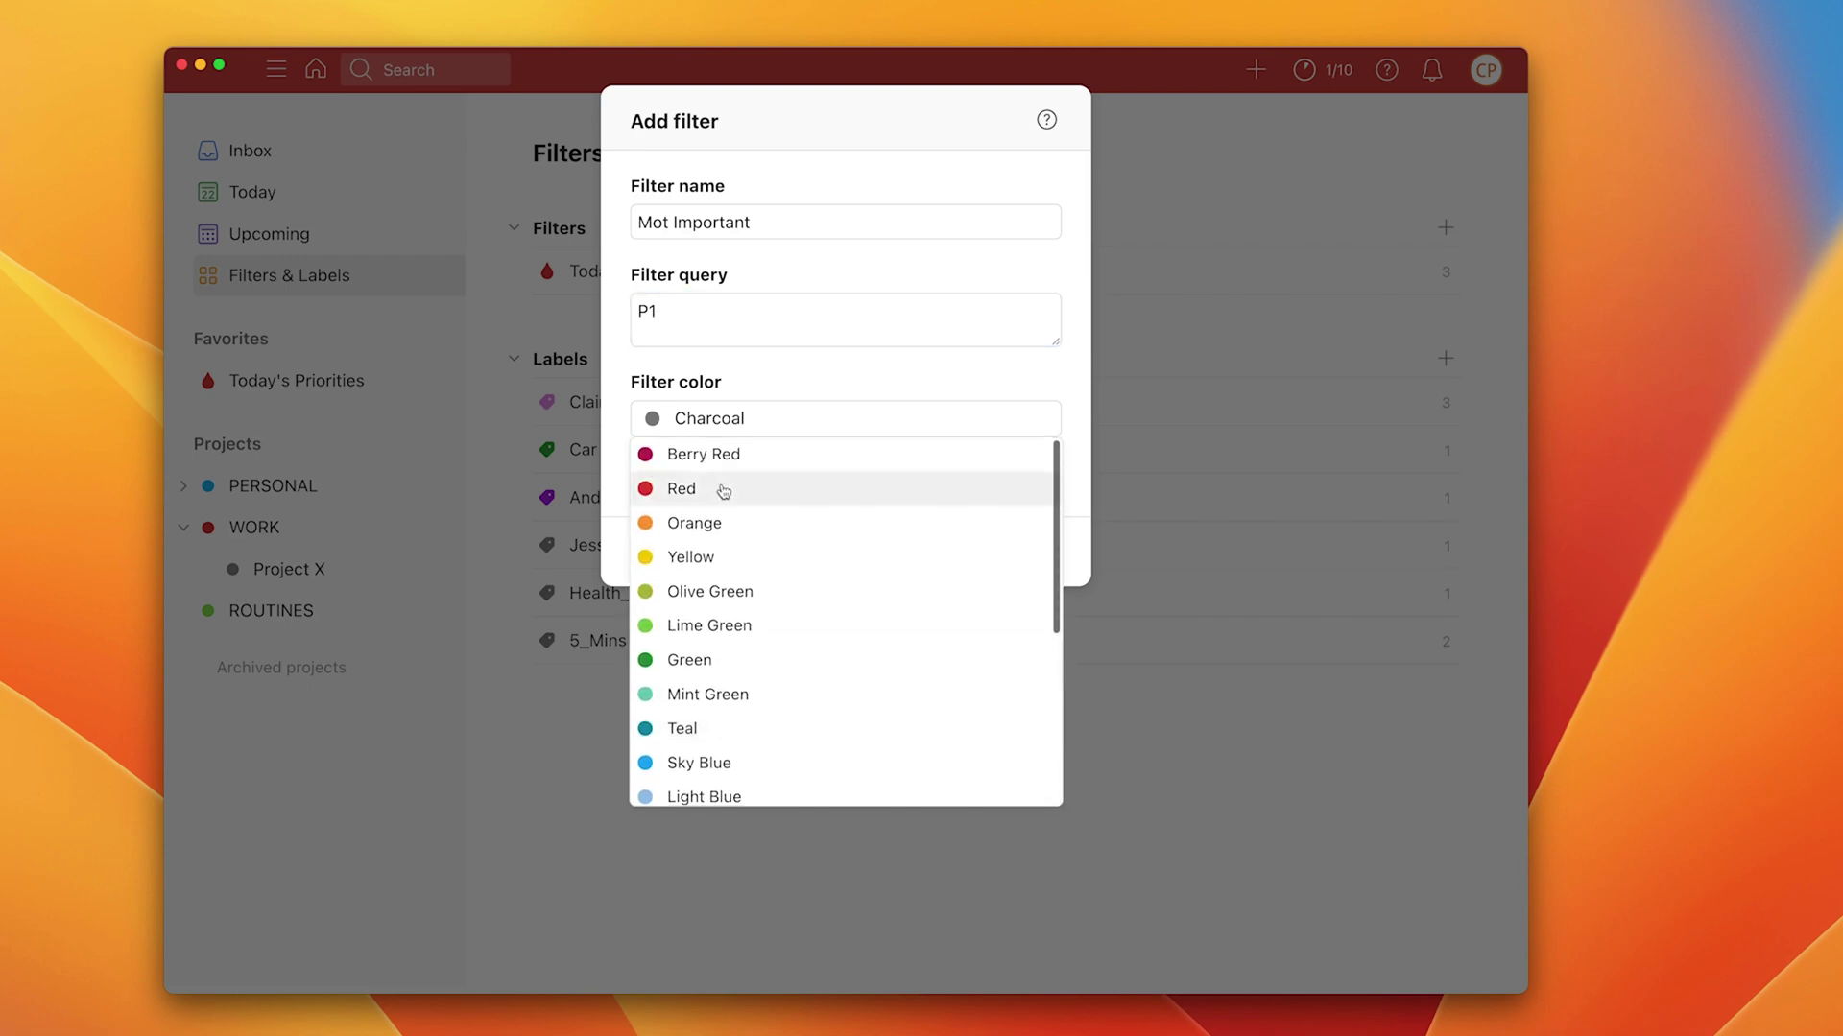
pyautogui.click(721, 487)
pyautogui.click(649, 473)
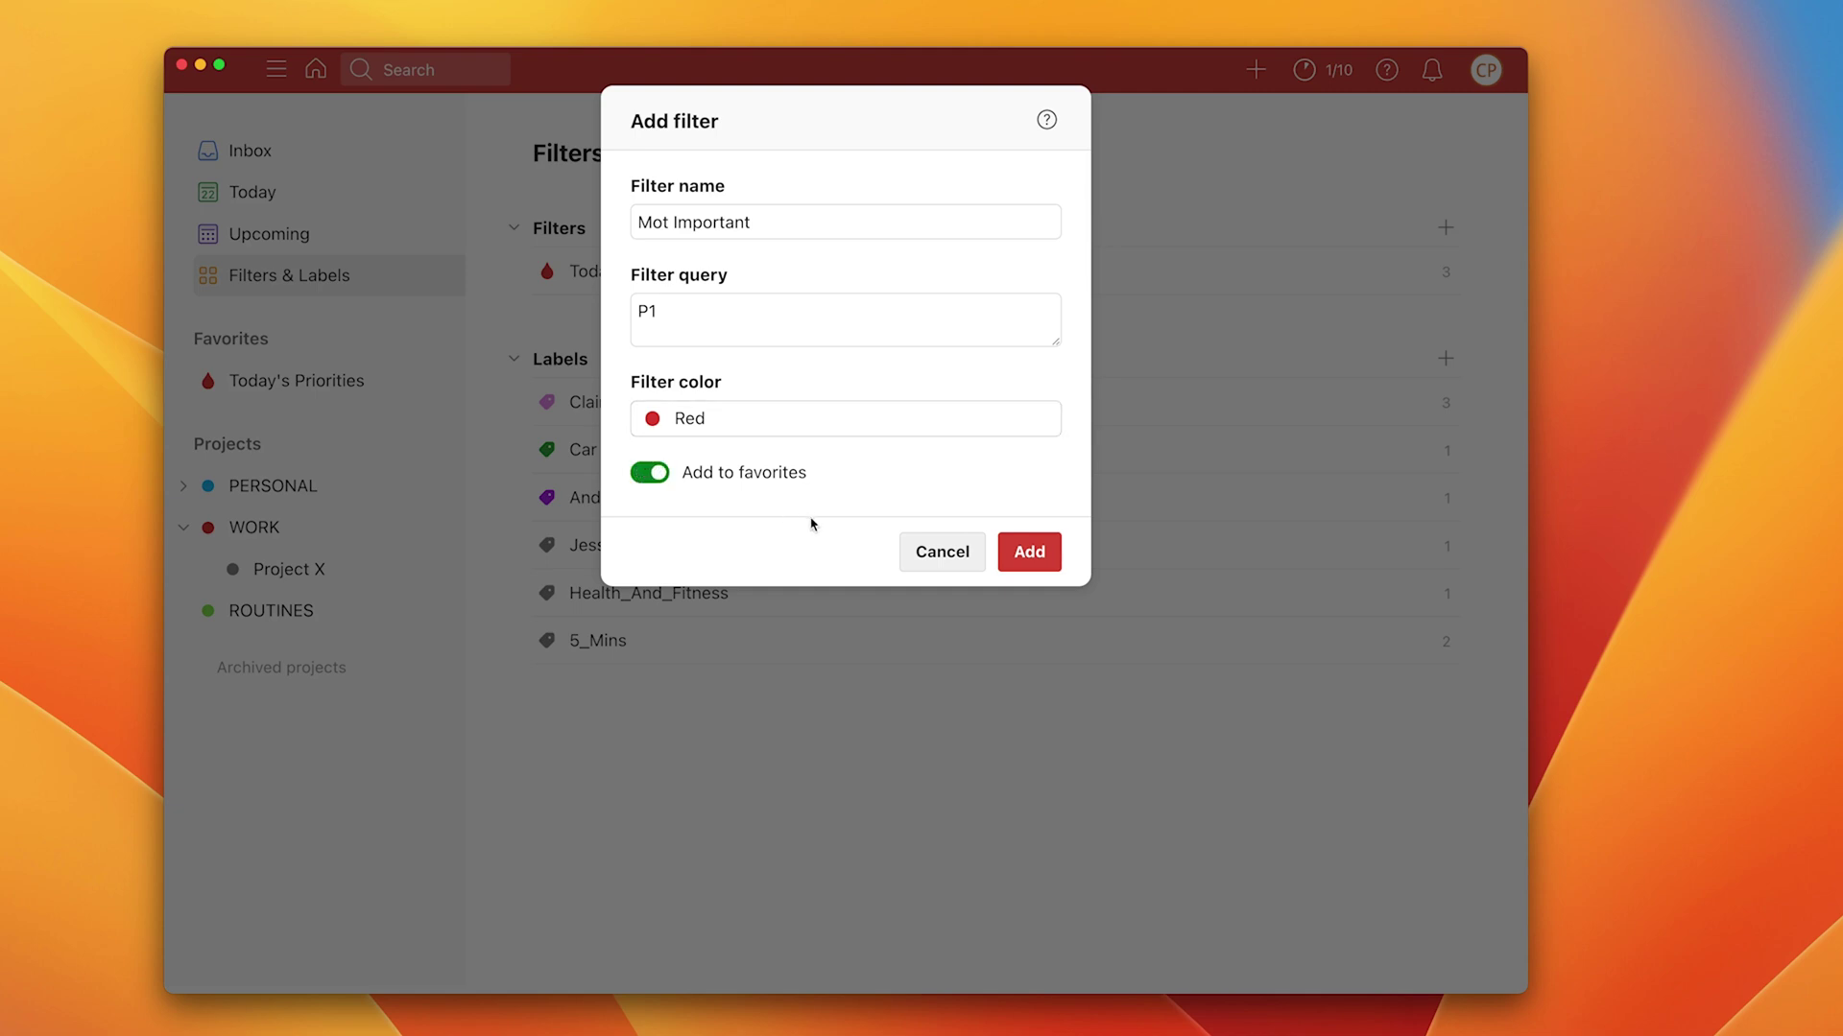
pyautogui.click(1030, 553)
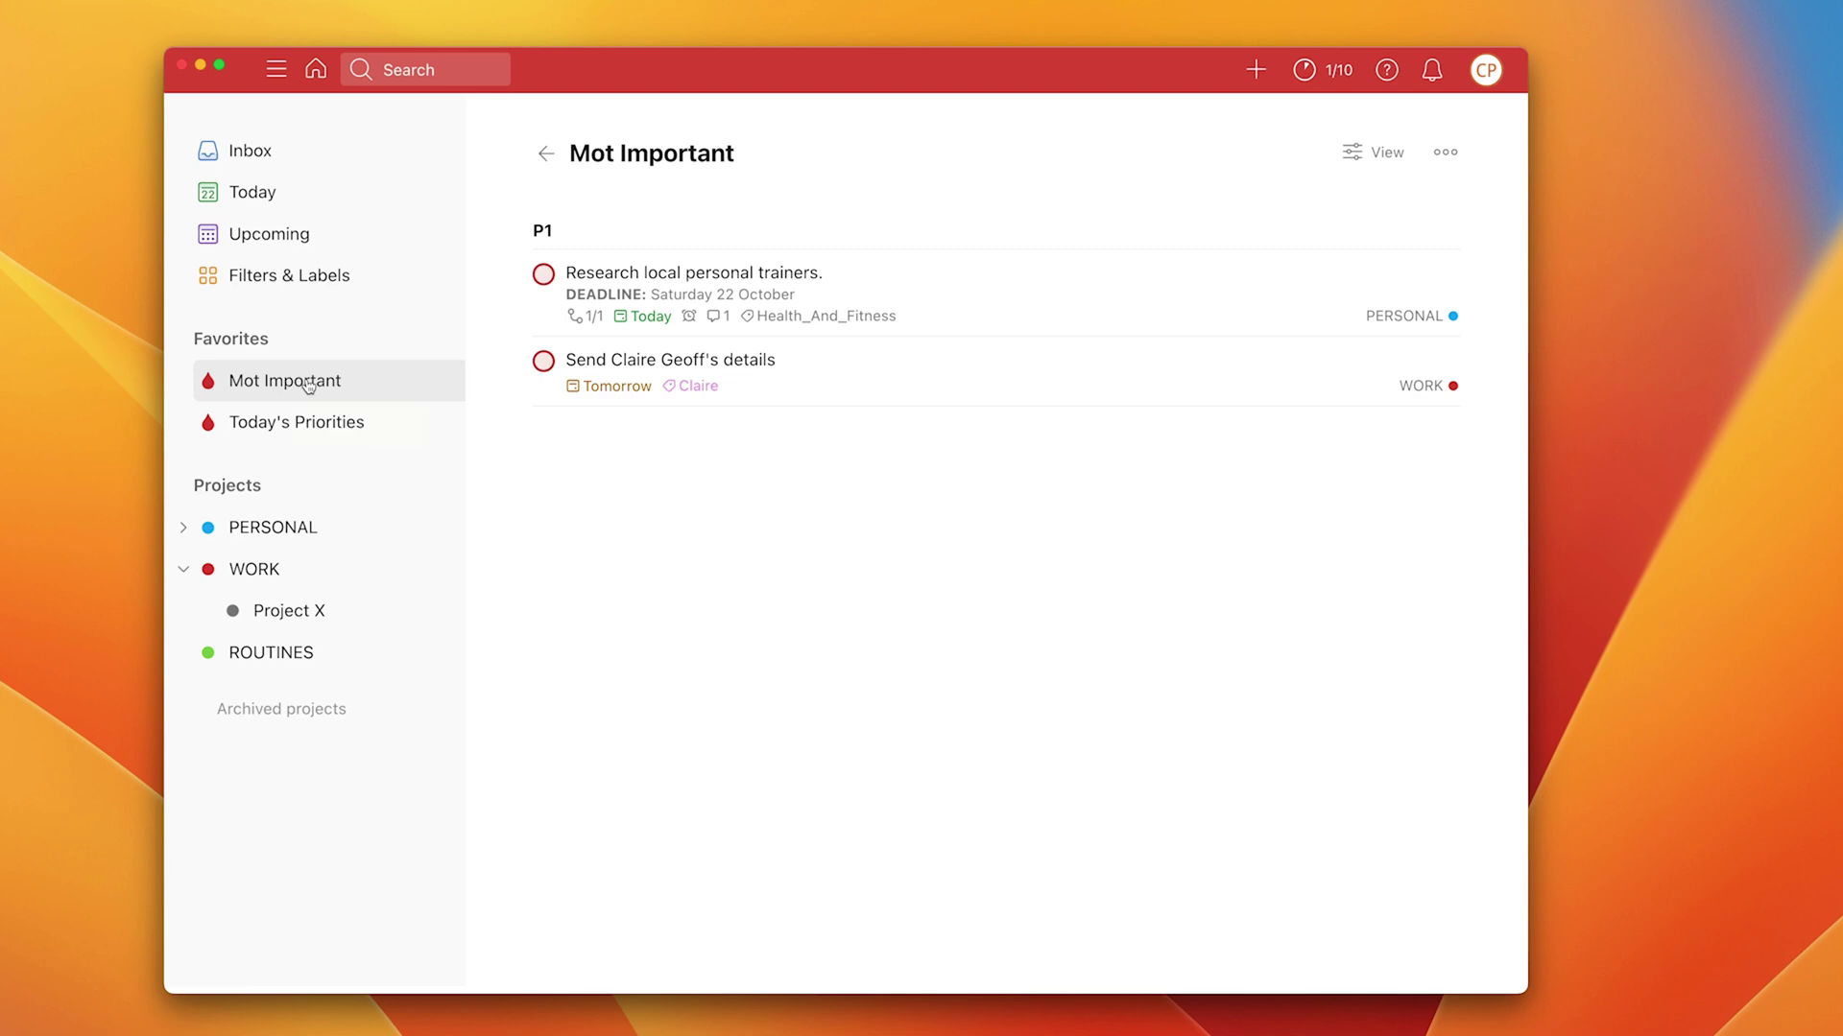
pyautogui.click(288, 276)
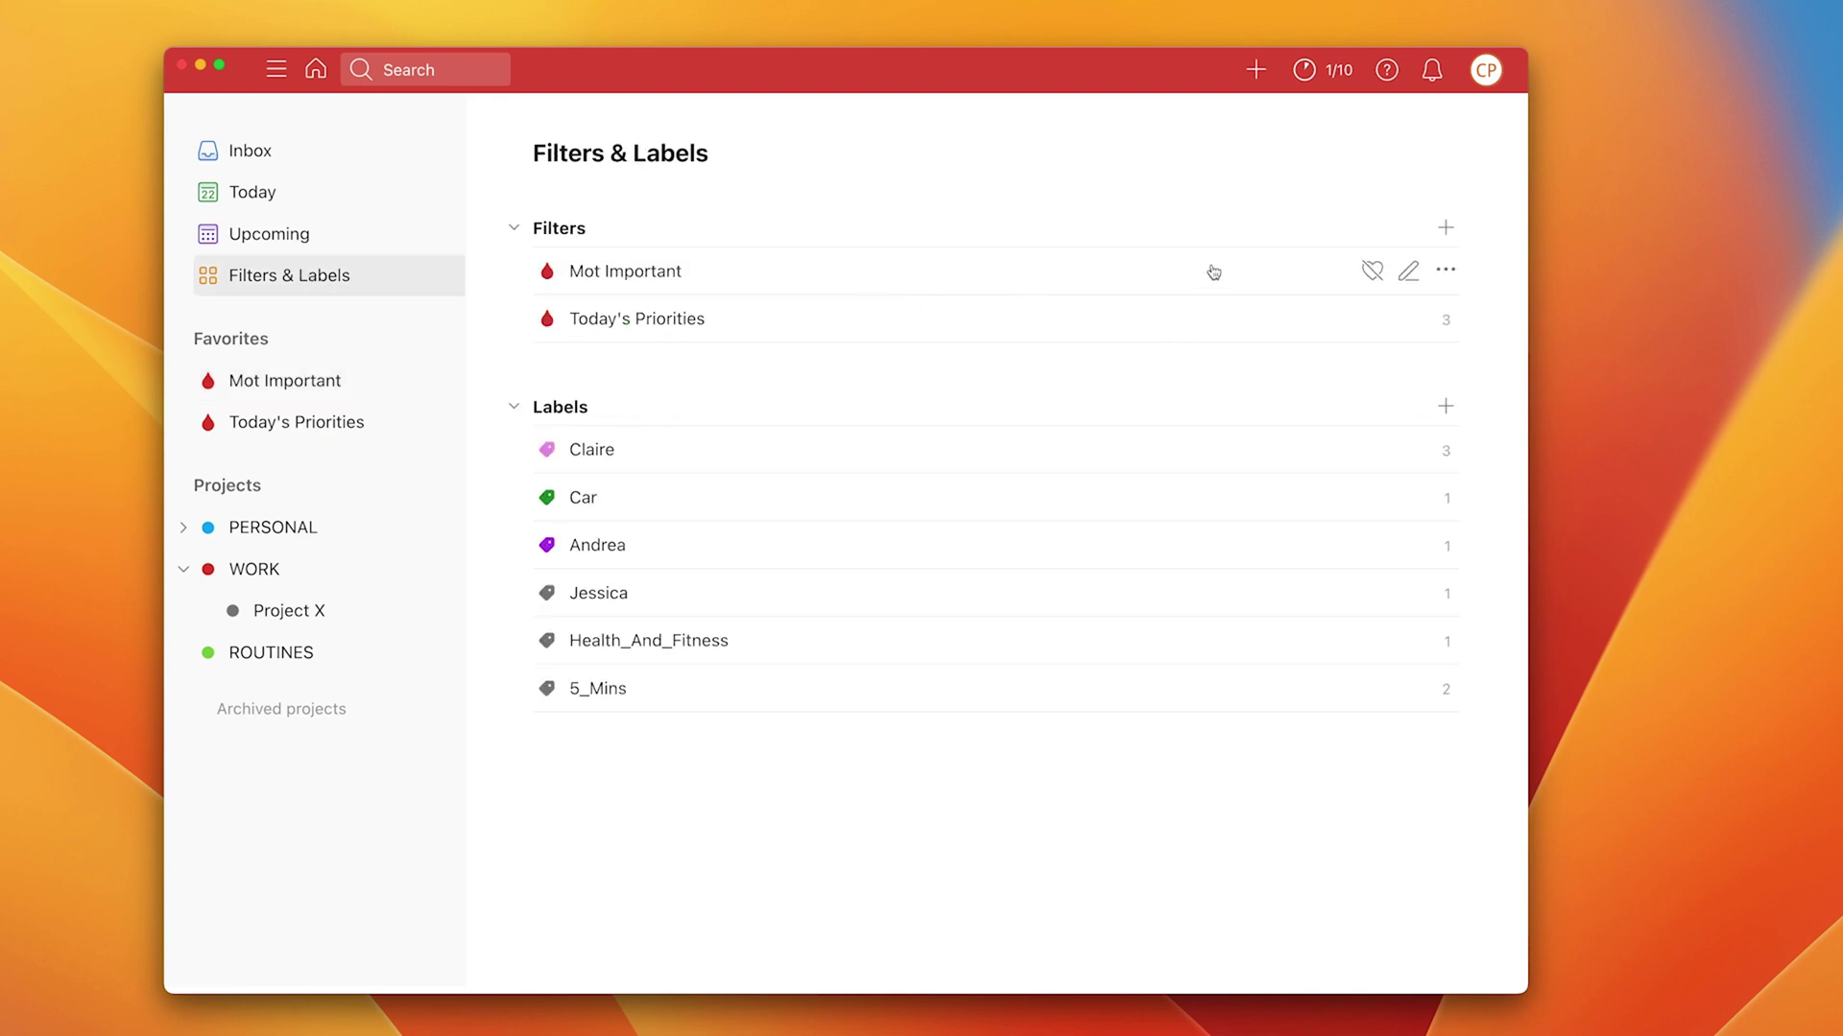
# Step: Insert the missing 's' so the filter is named Most Important, and save
pyautogui.click(1408, 271)
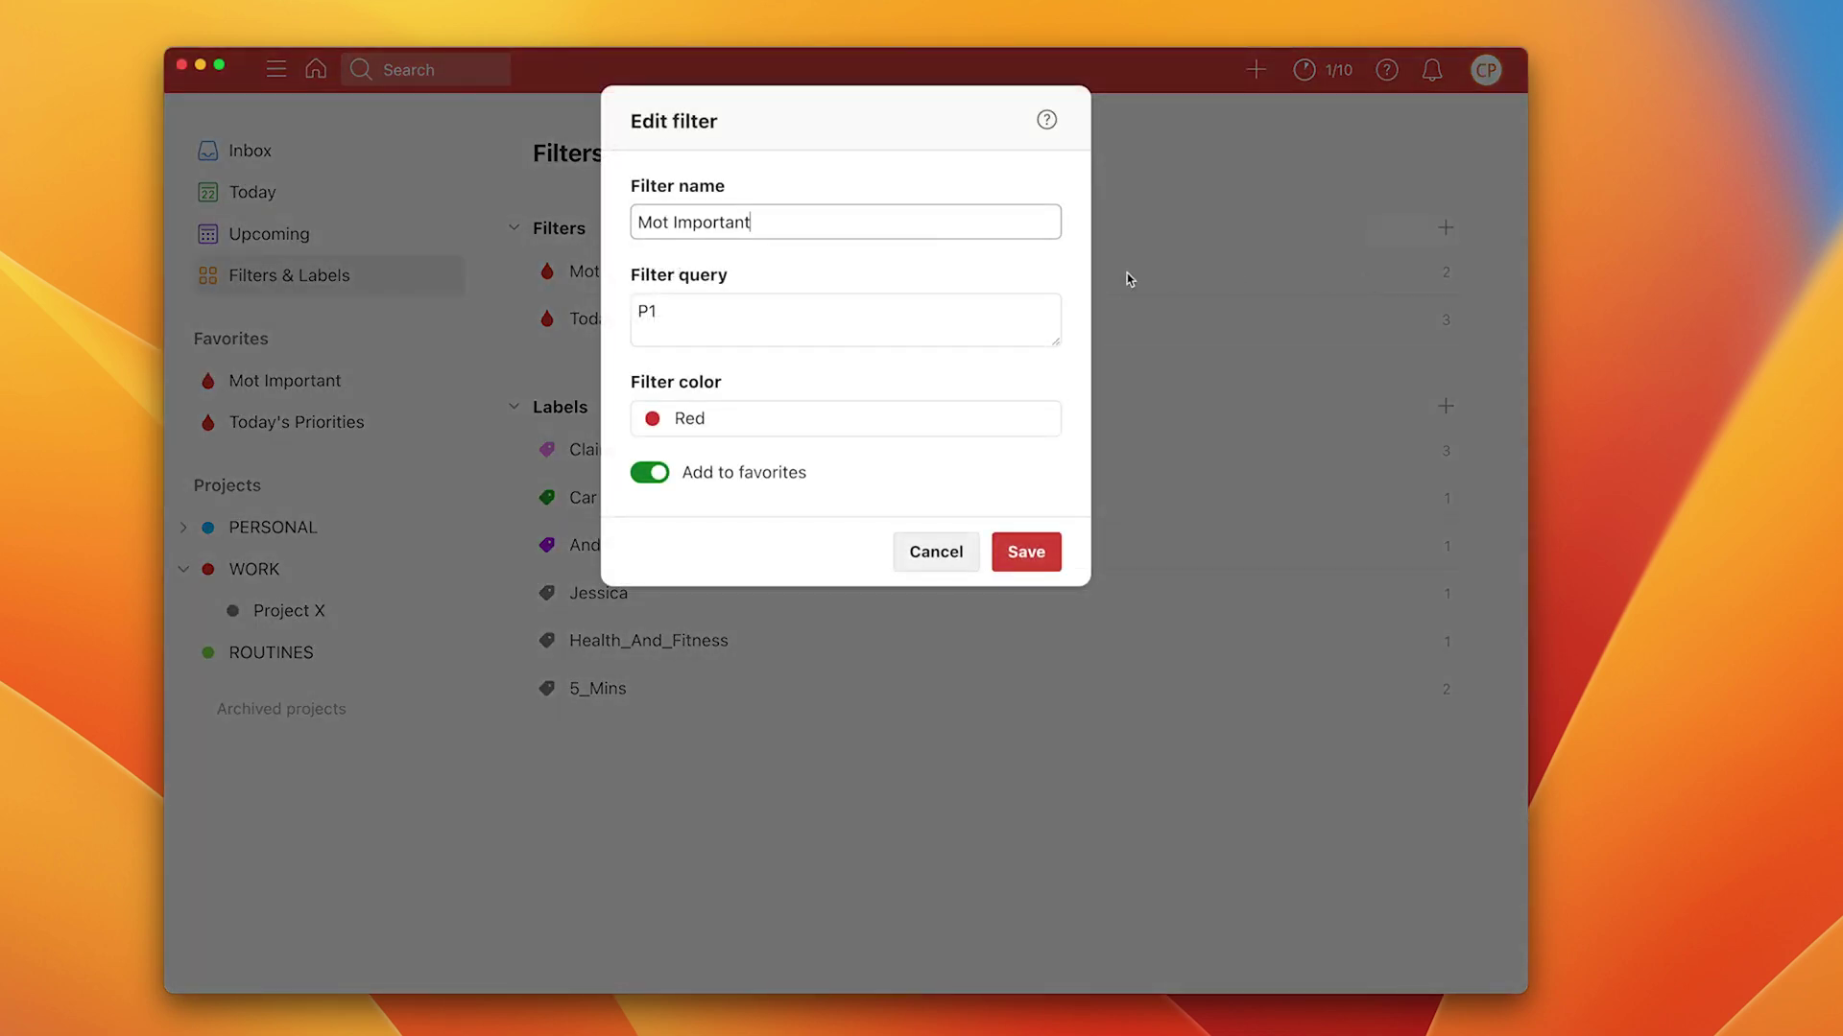
pyautogui.click(661, 222)
pyautogui.write('s')
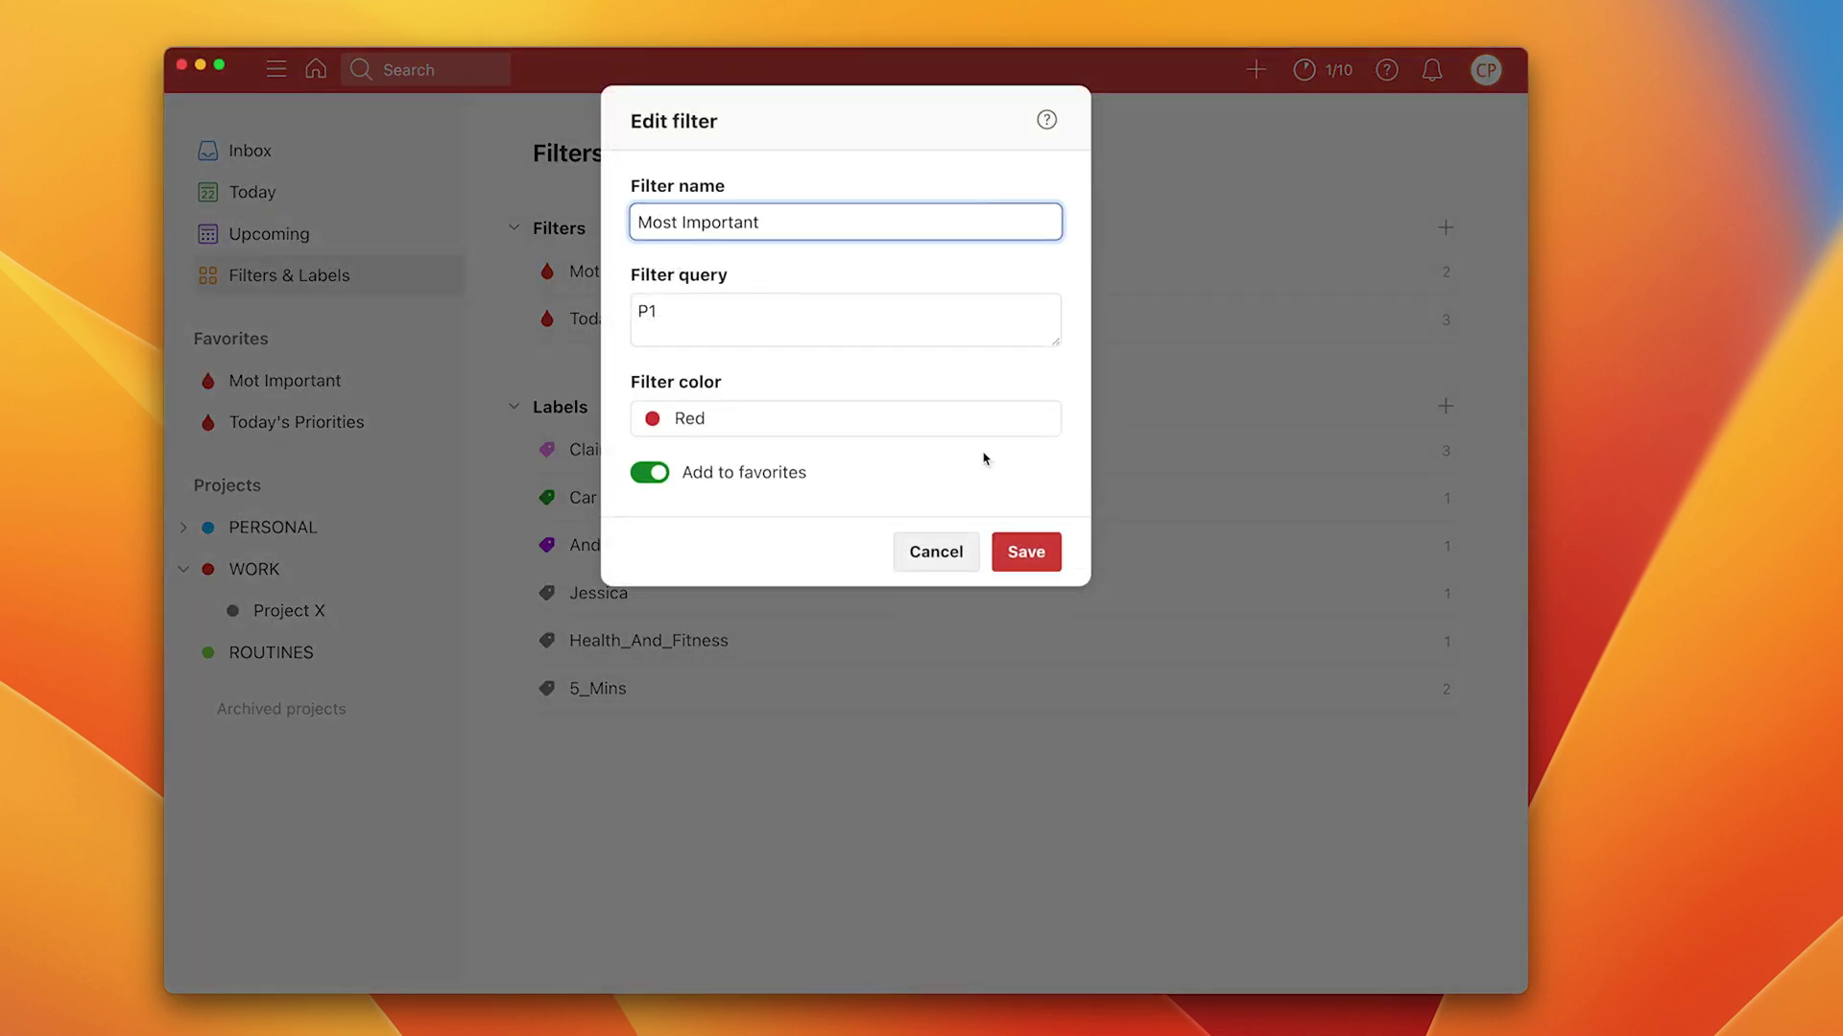
pyautogui.click(1026, 553)
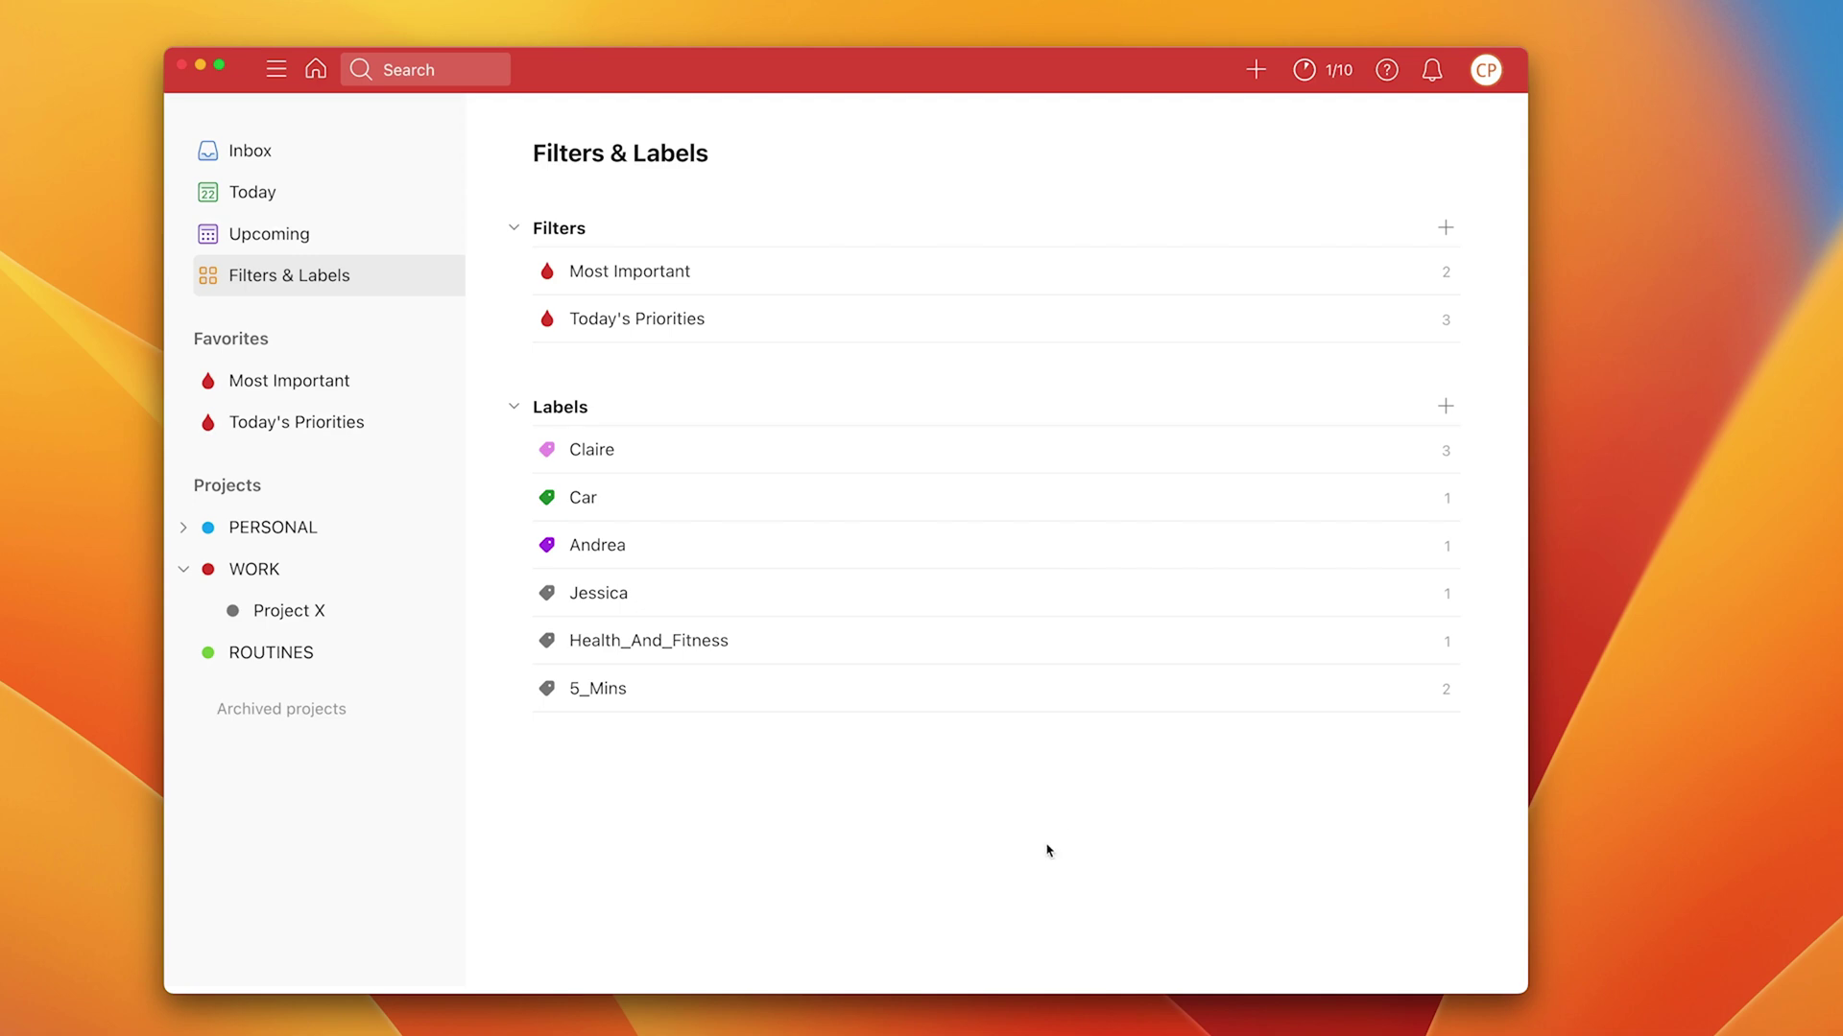
# Step: Compare Today's Priorities, Most Important and Today lists with a P1 search, ending on Today's Priorities
pyautogui.click(304, 429)
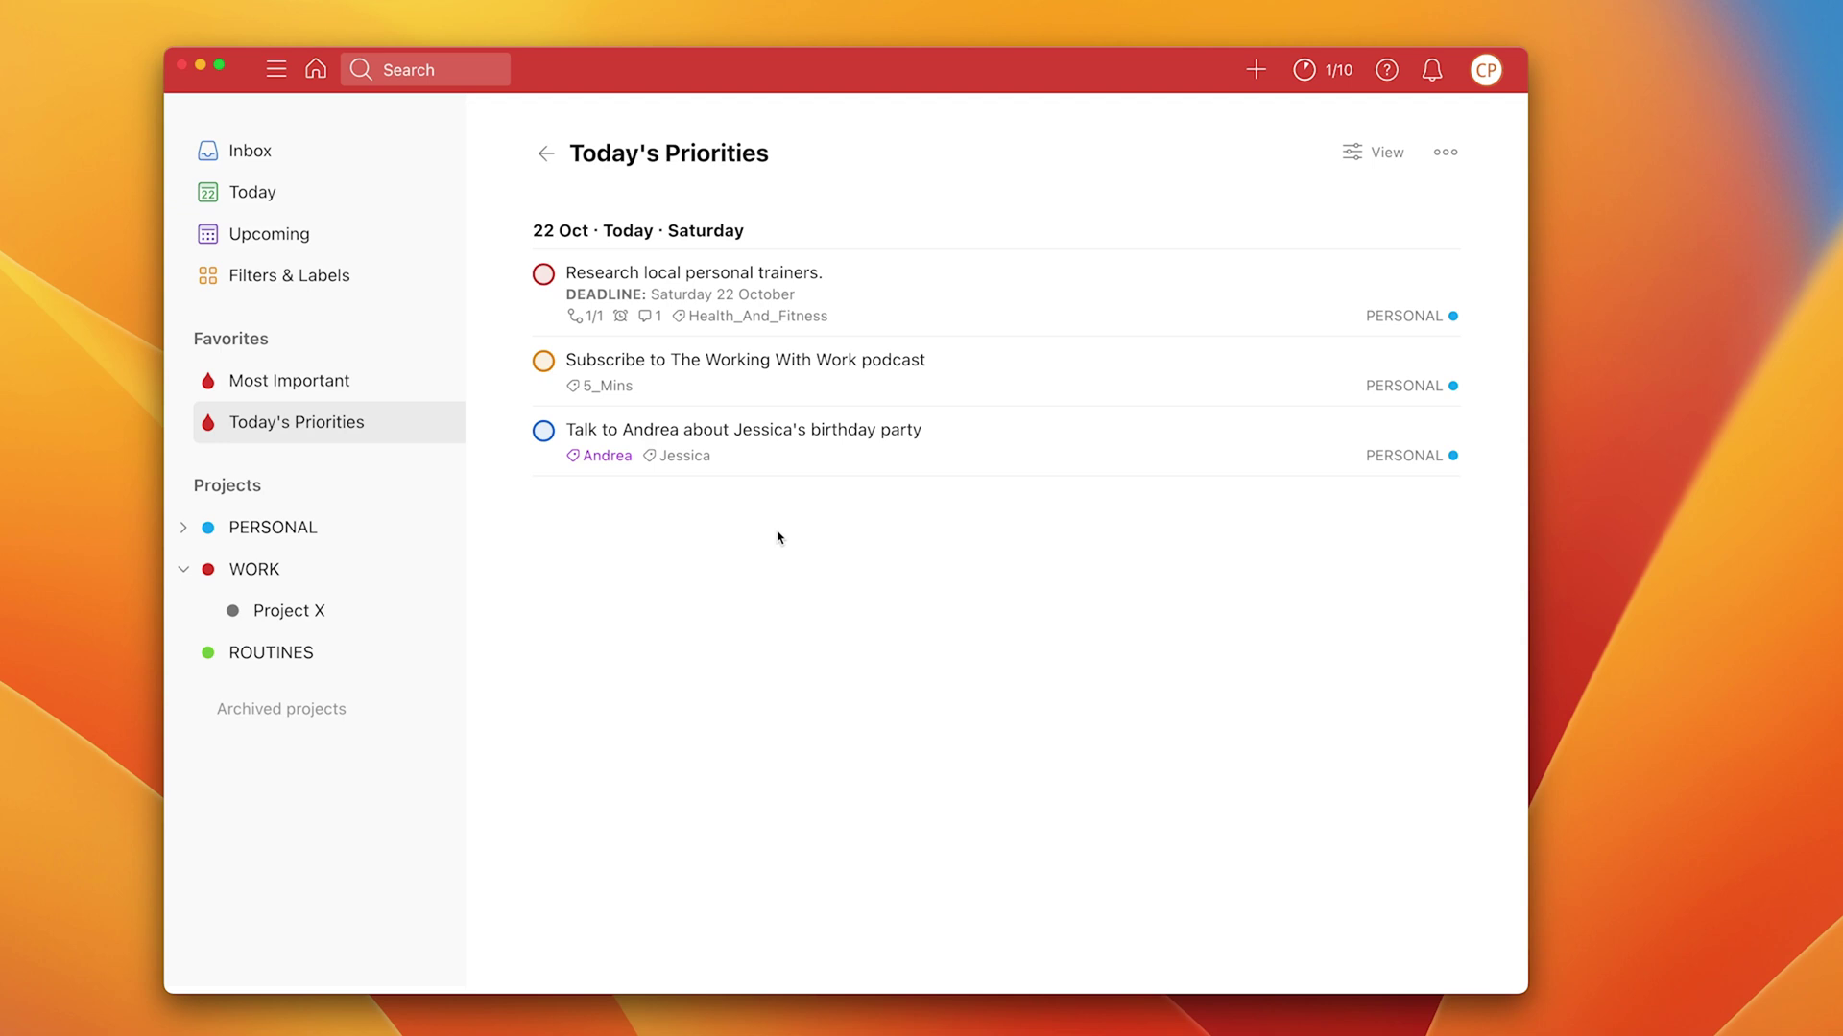
pyautogui.click(313, 386)
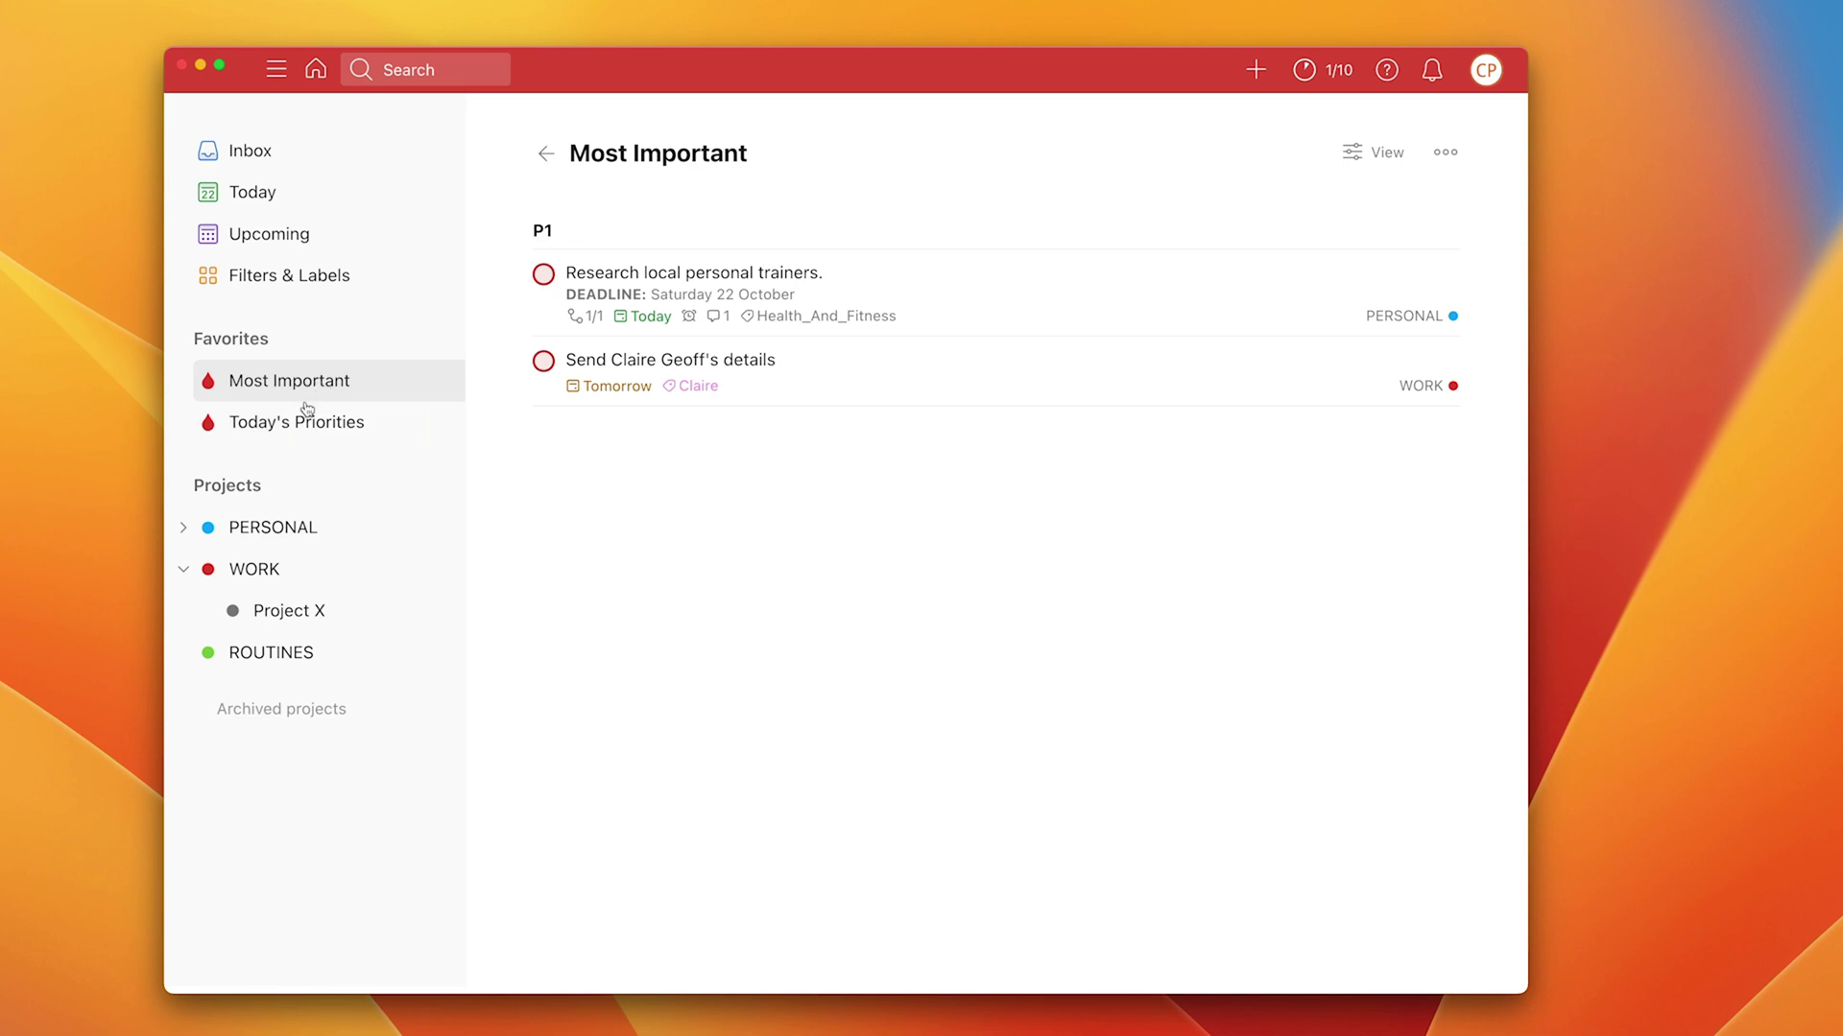
pyautogui.click(253, 202)
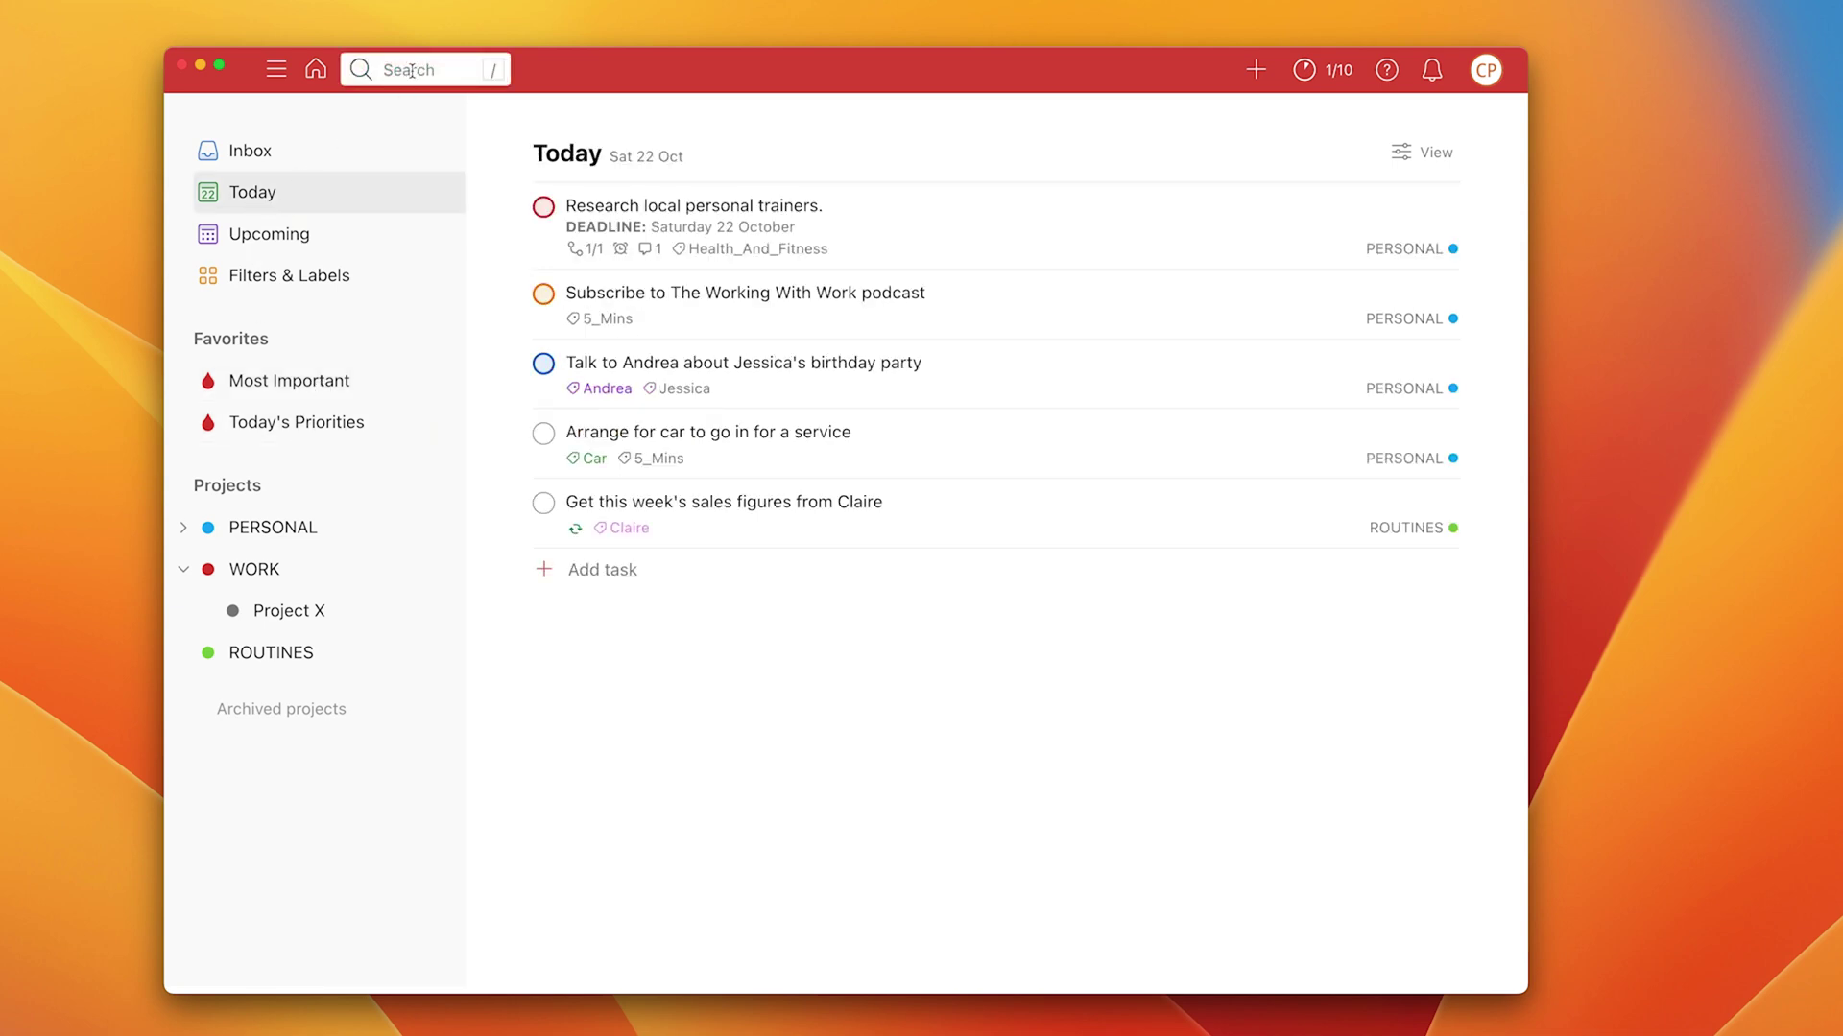
pyautogui.click(411, 69)
pyautogui.write('P1')
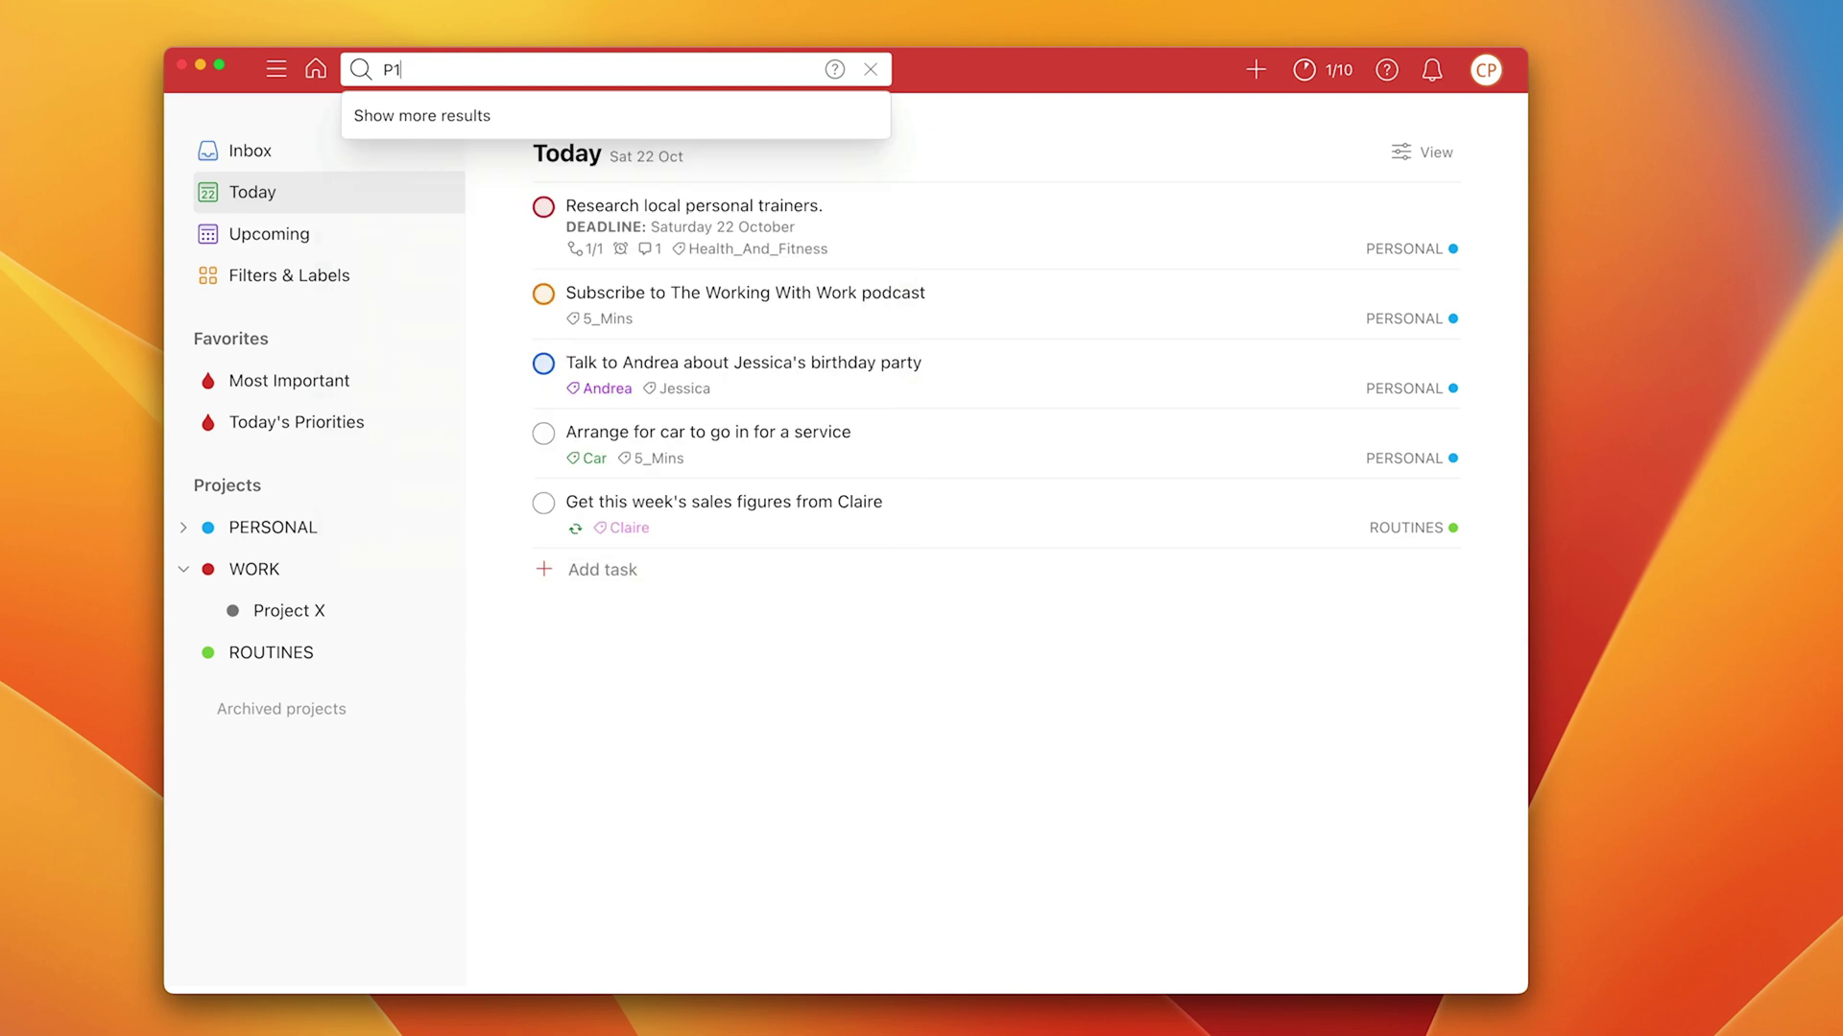
pyautogui.press('Return')
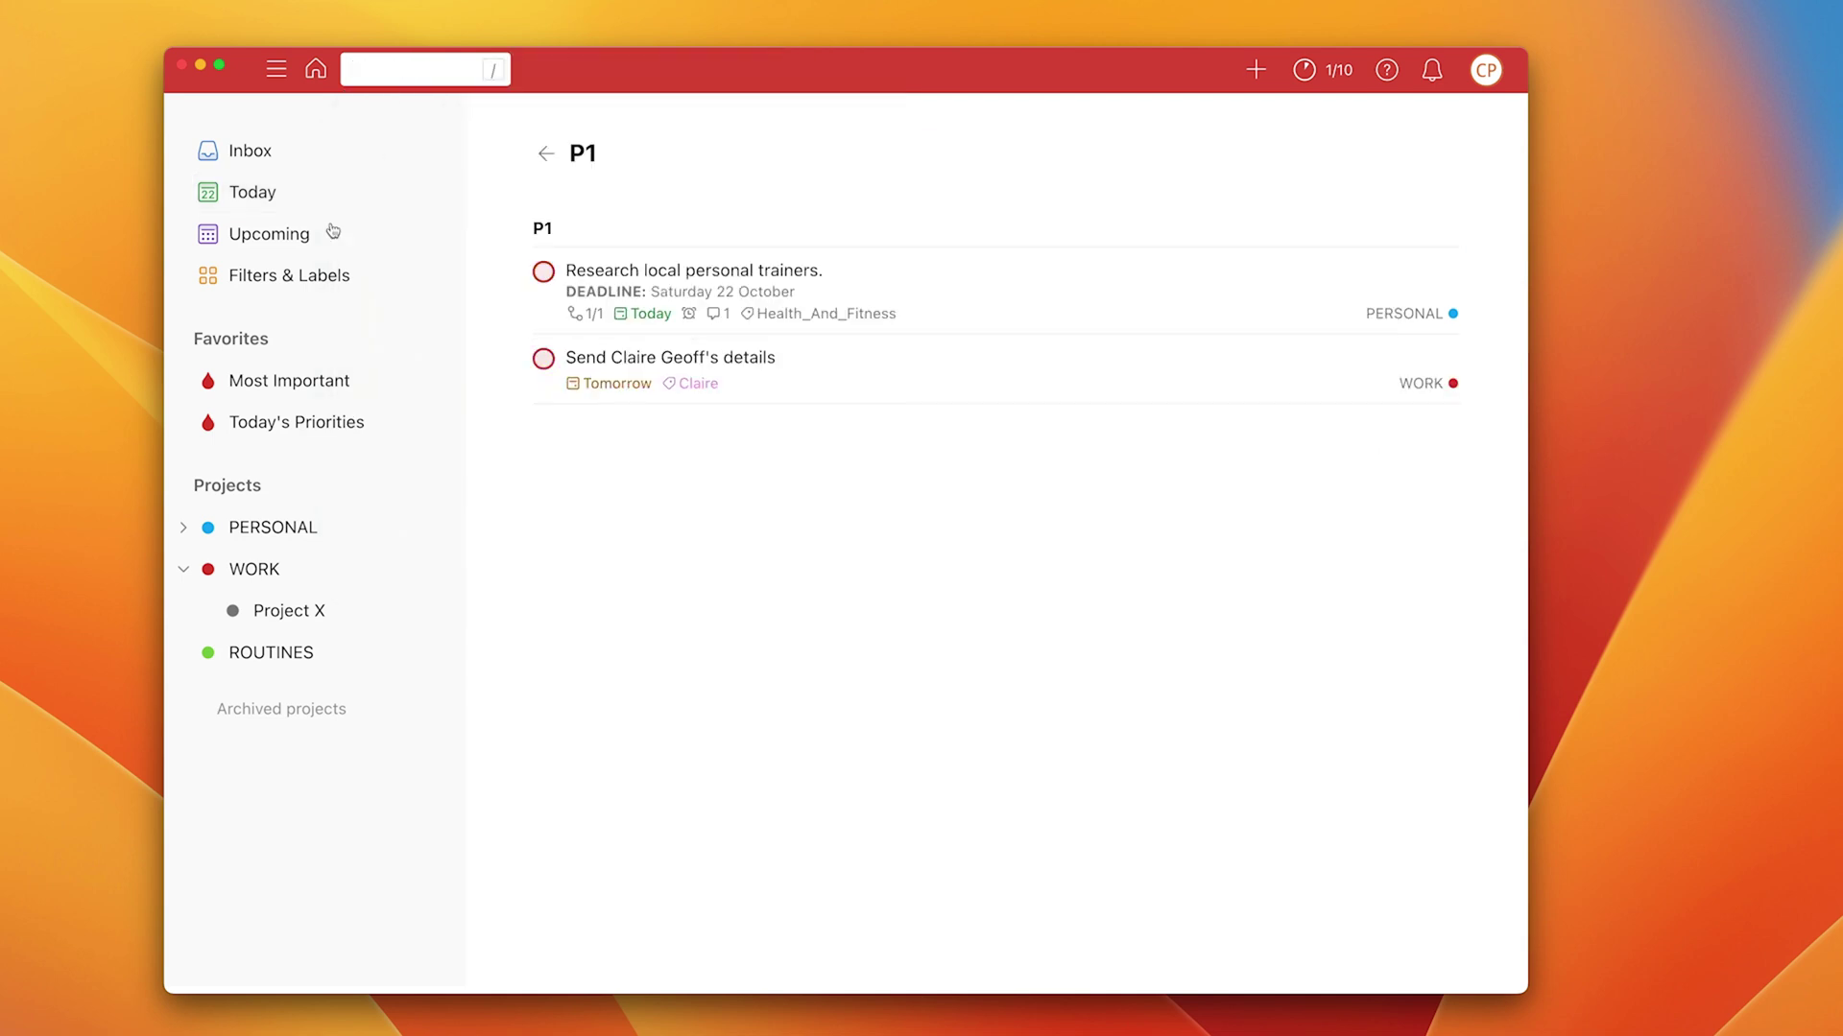
pyautogui.click(307, 440)
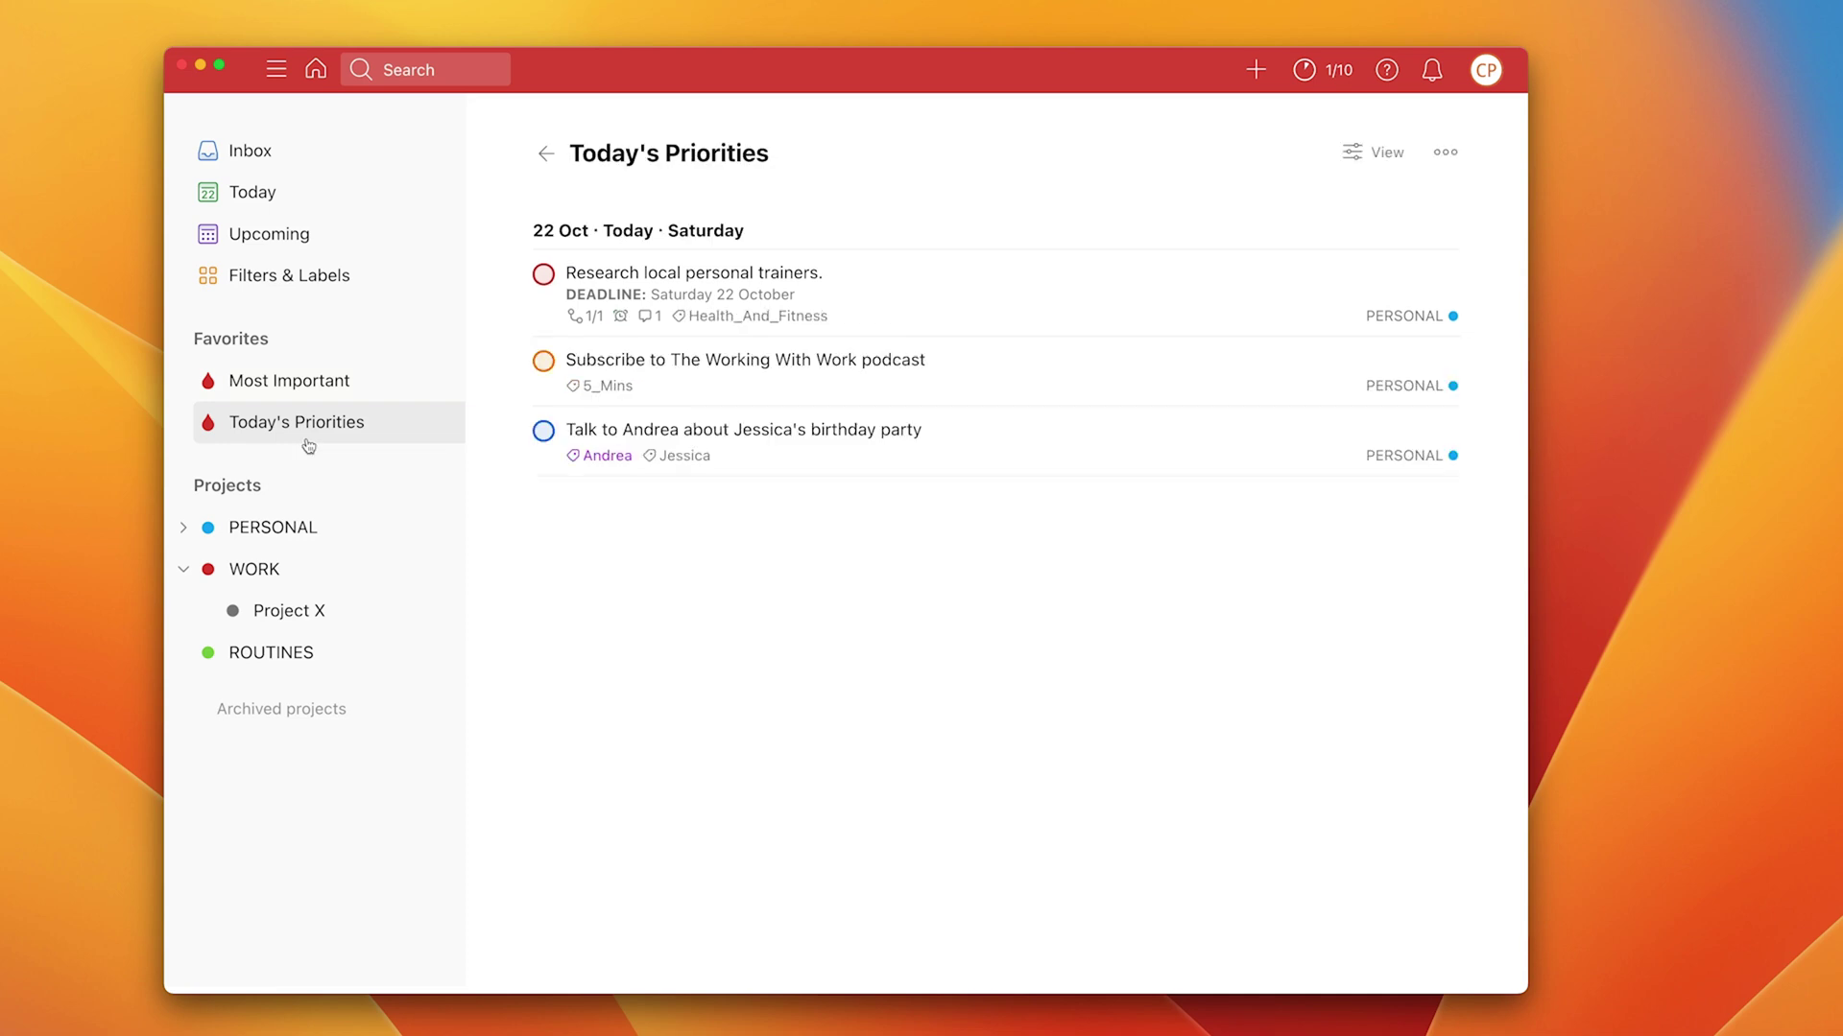
# Step: Delete the Most Important filter from Filters & Labels and confirm the deletion
pyautogui.click(544, 156)
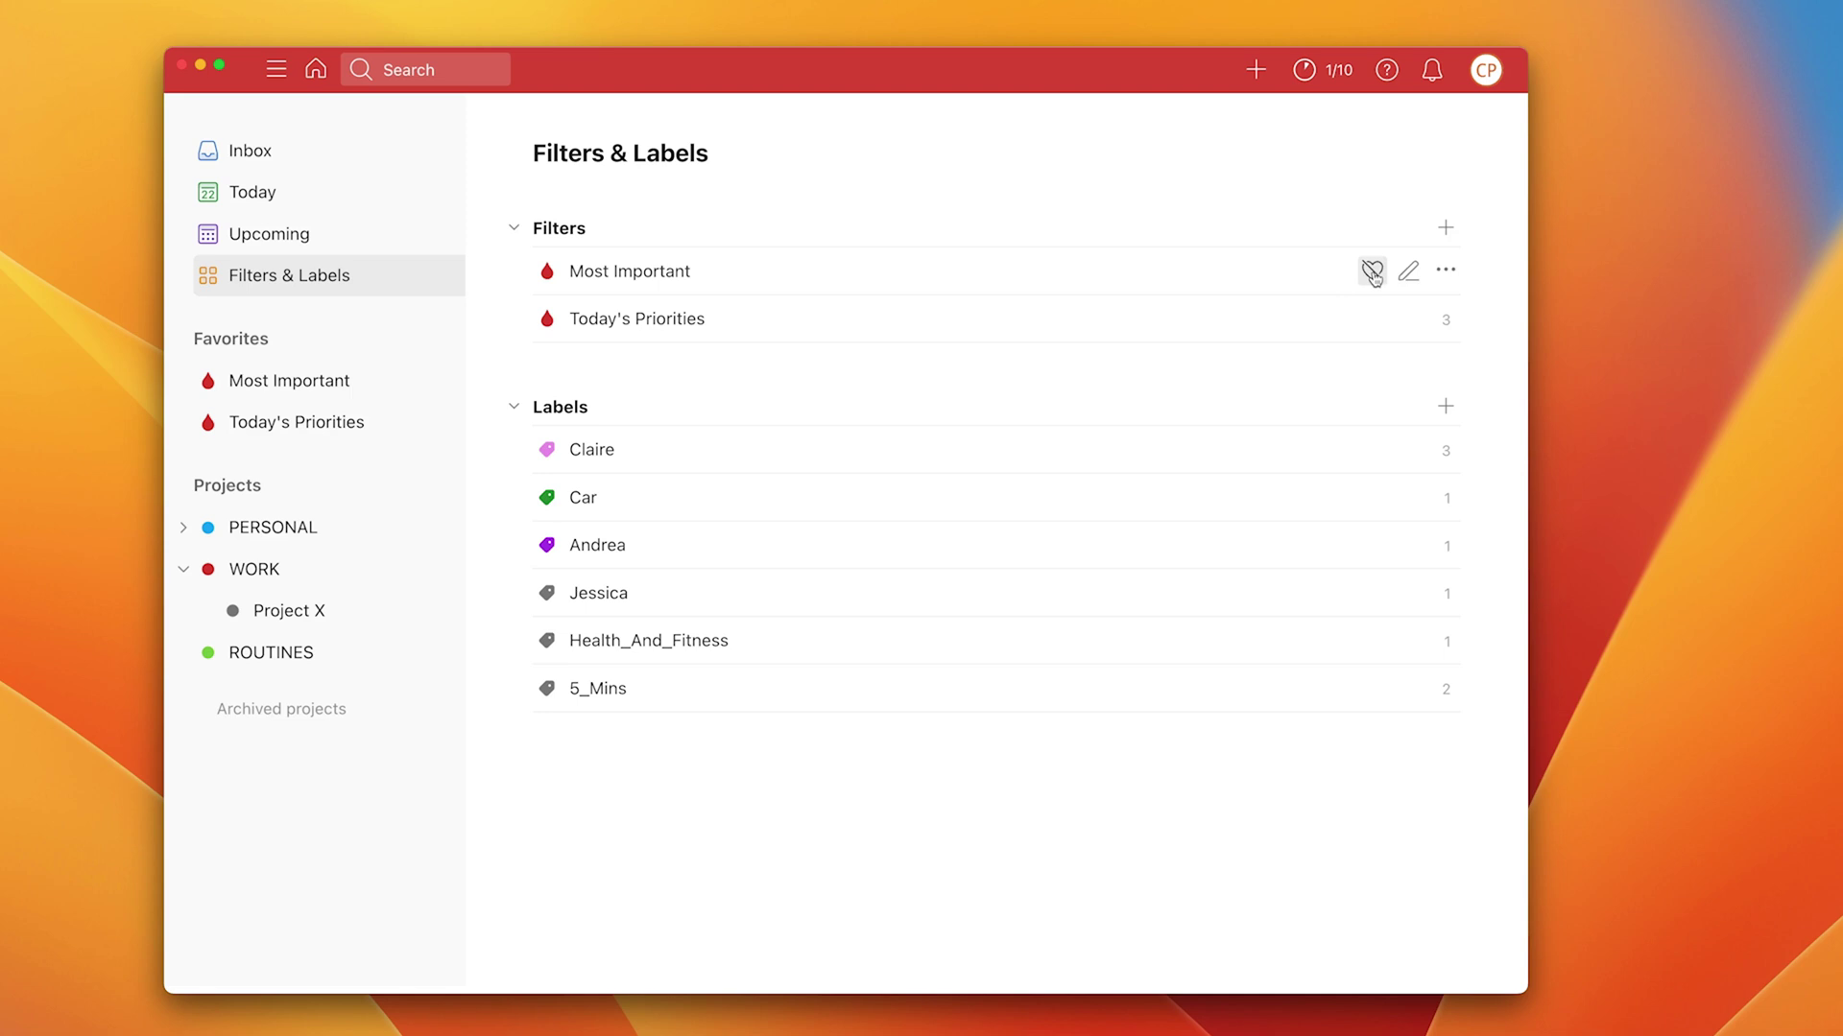
pyautogui.click(1444, 272)
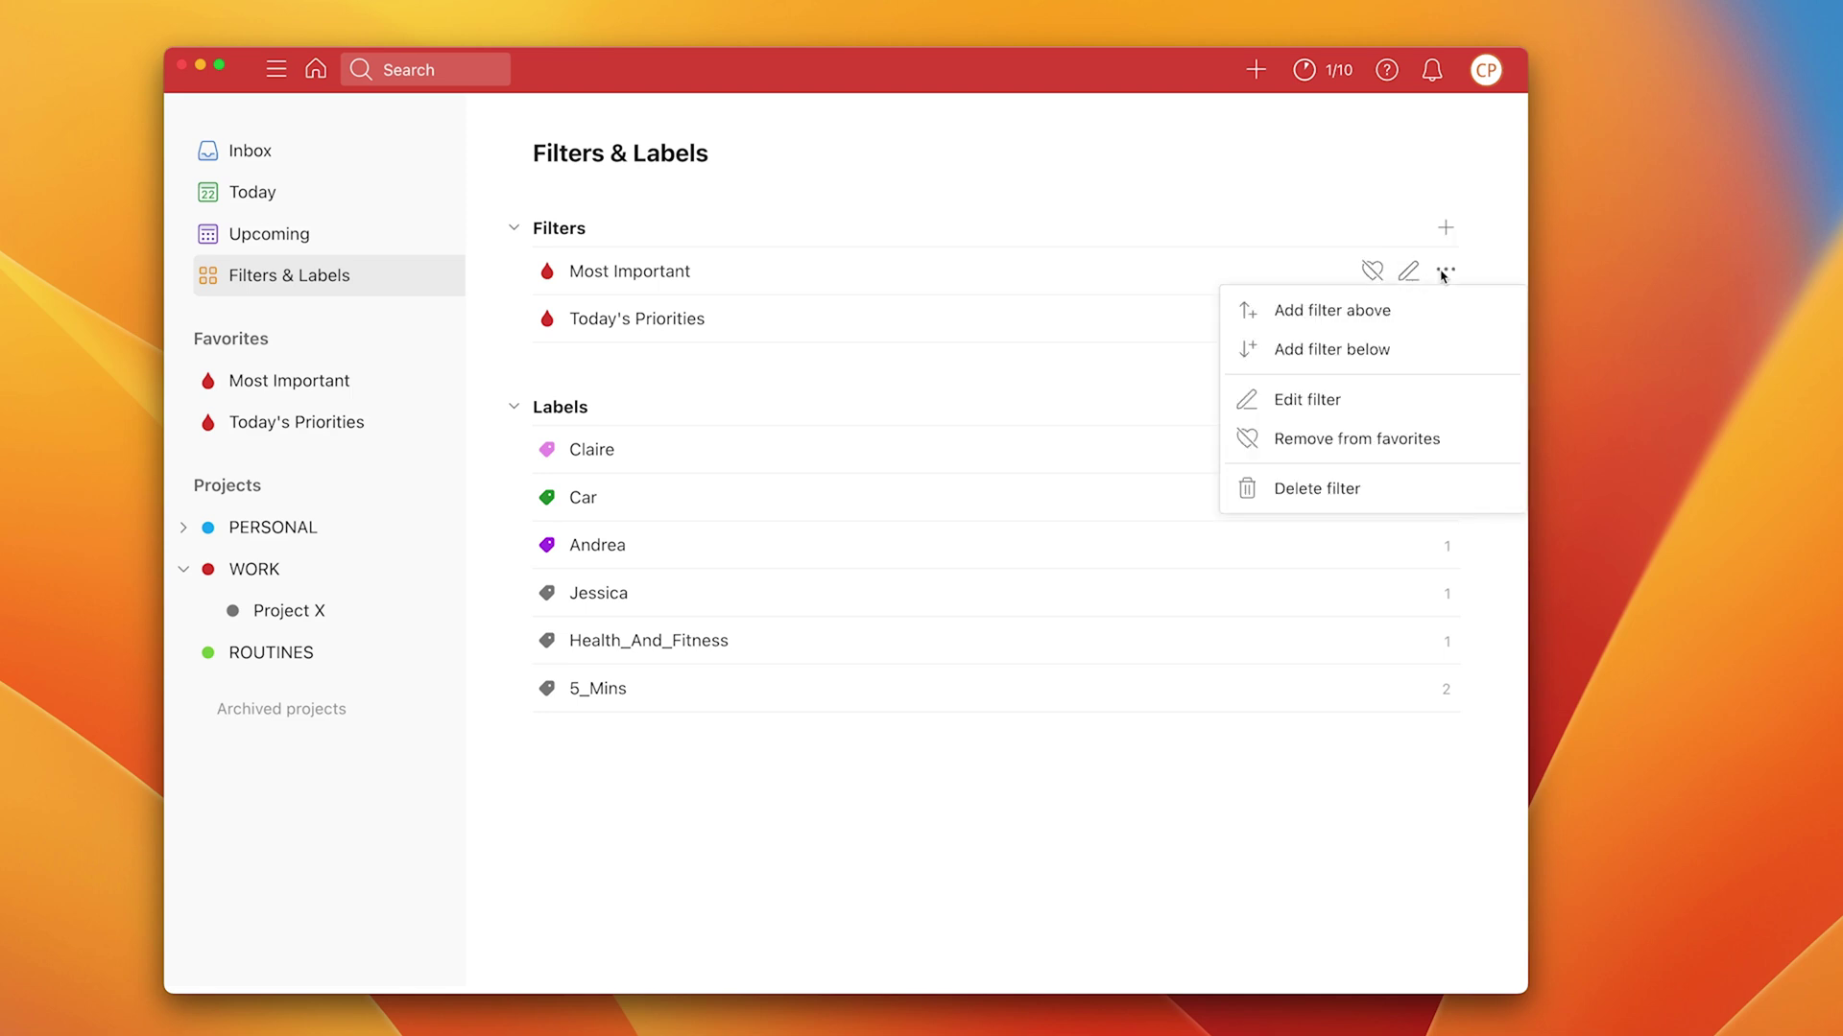
pyautogui.click(1321, 489)
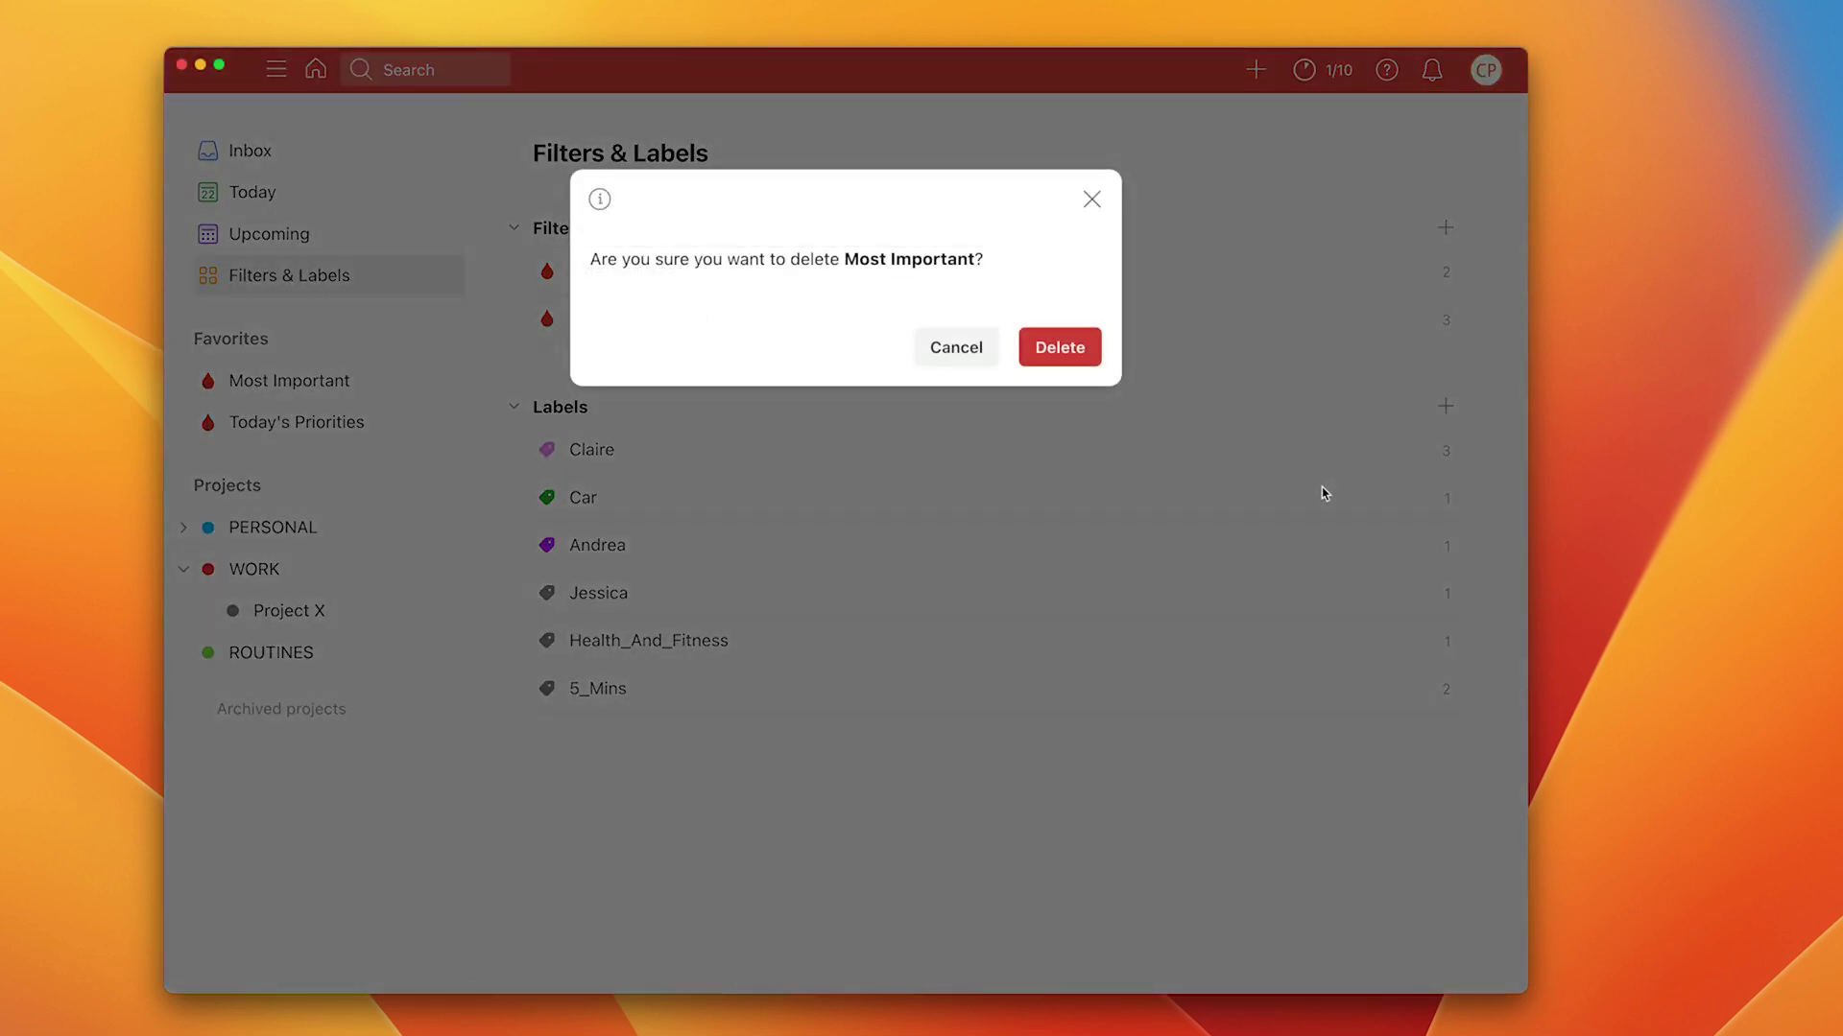
pyautogui.click(1070, 351)
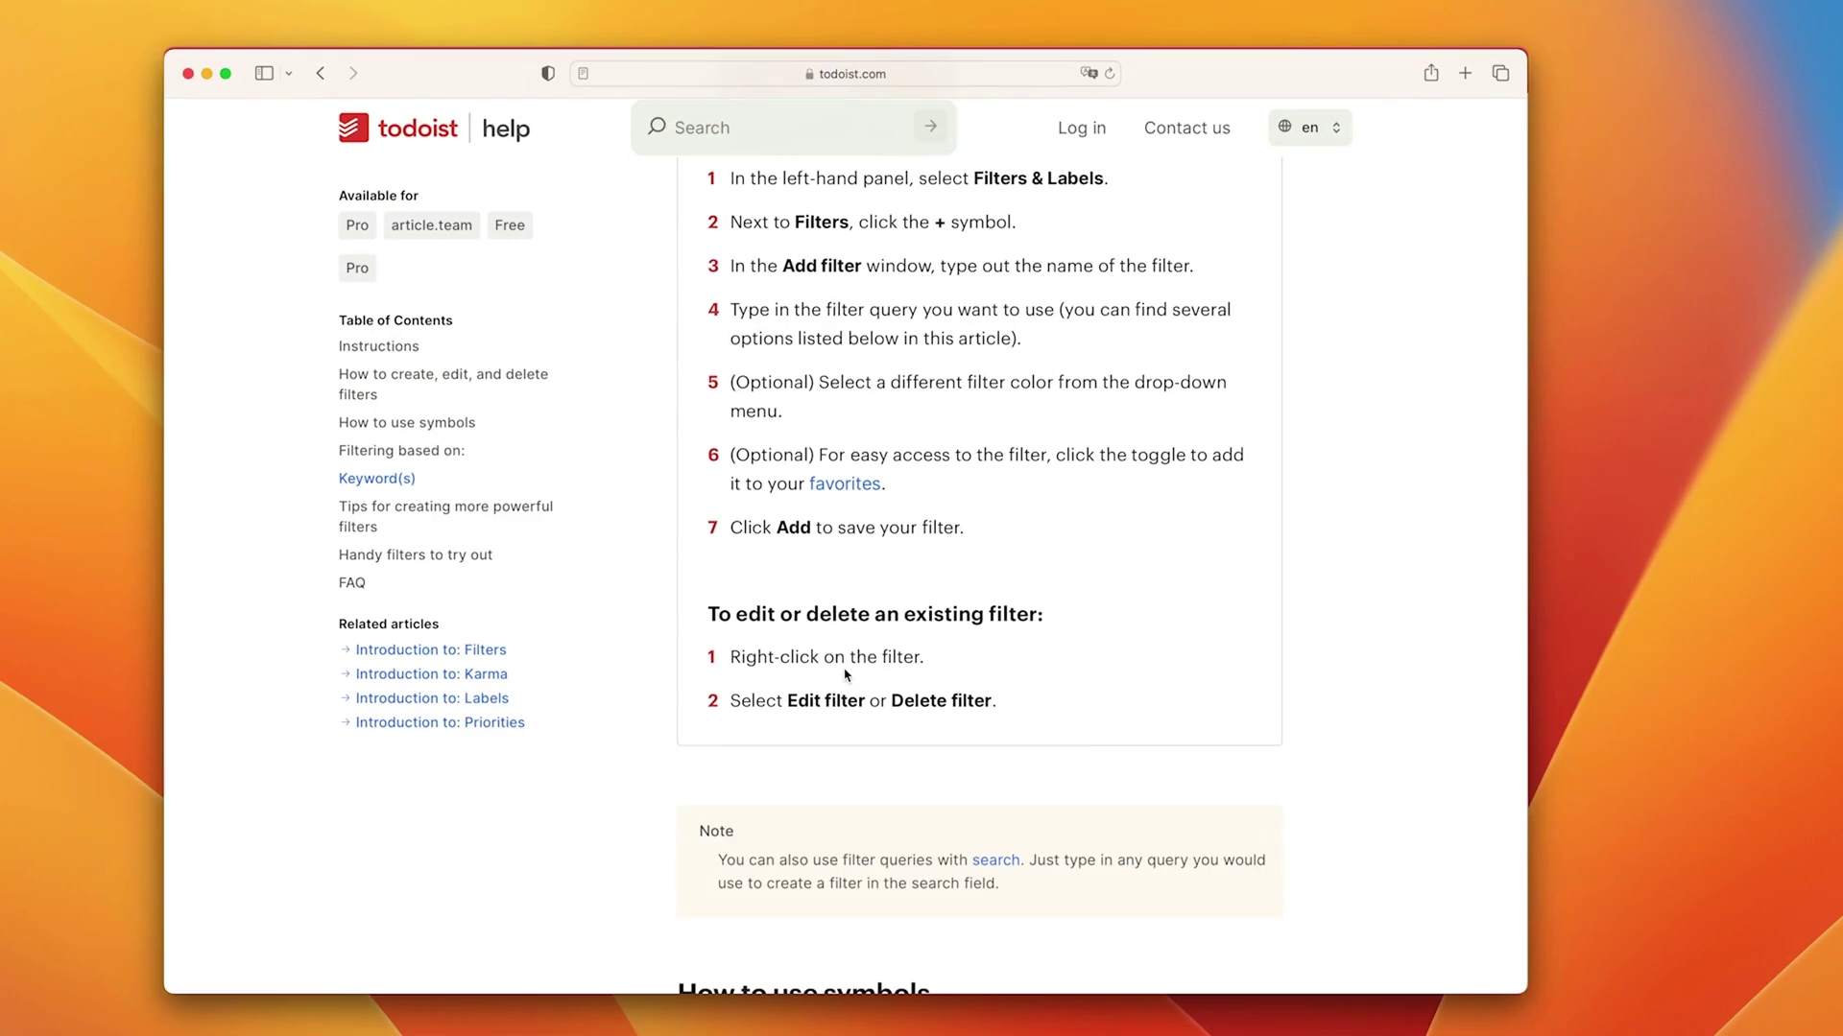
# Step: Scroll to Handy filters to try out and select 'created before: -365 days'
pyautogui.scroll(10, 1075, 623)
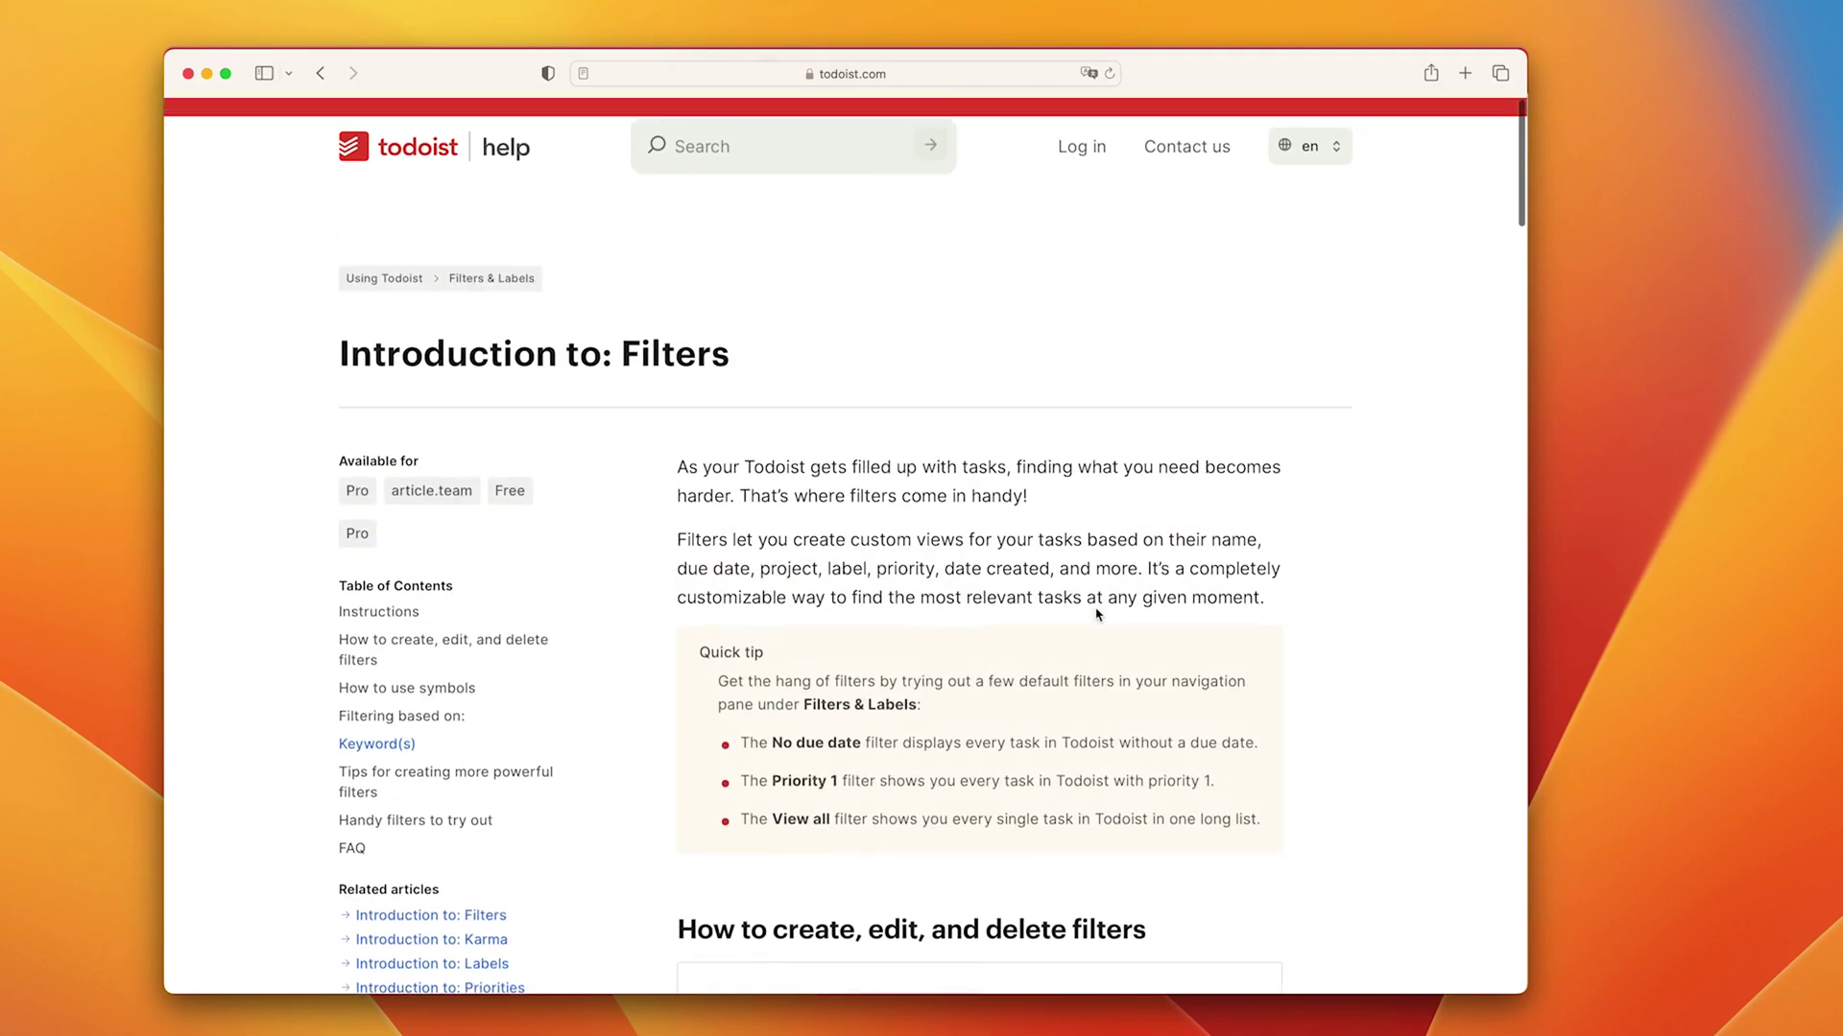
pyautogui.scroll(-15, 1097, 614)
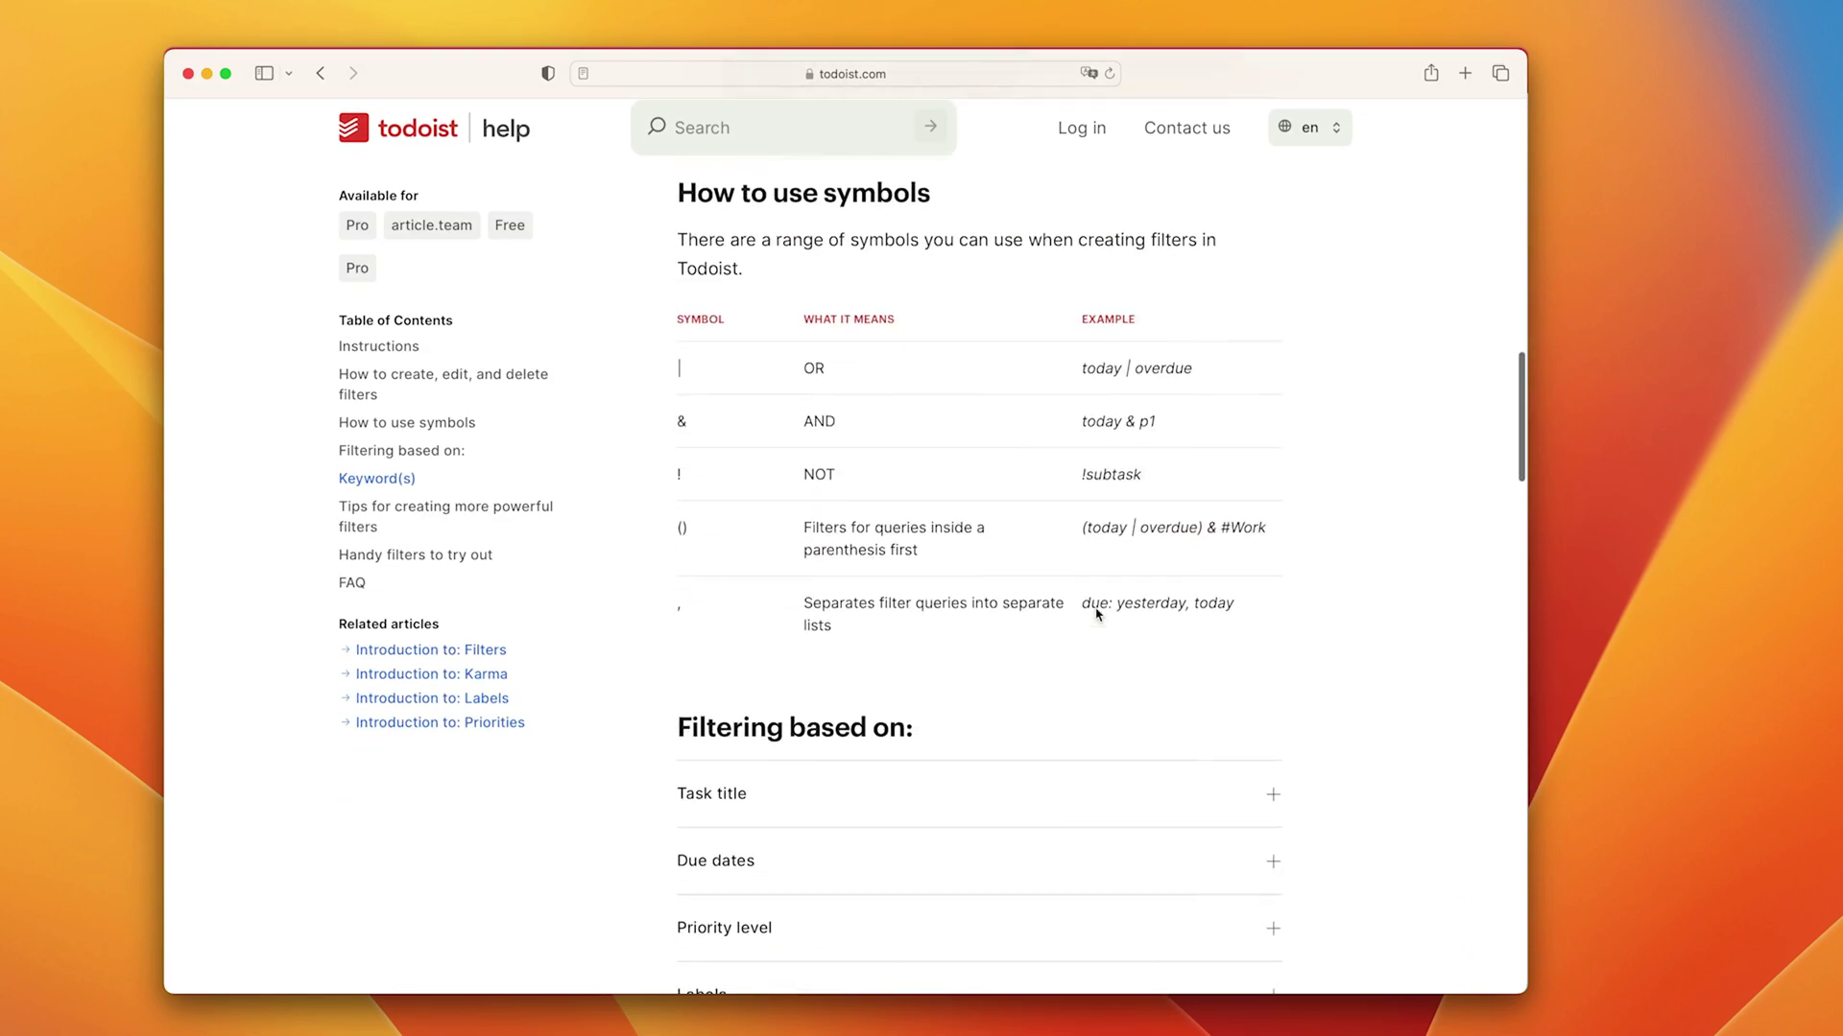
pyautogui.scroll(-3, 1096, 608)
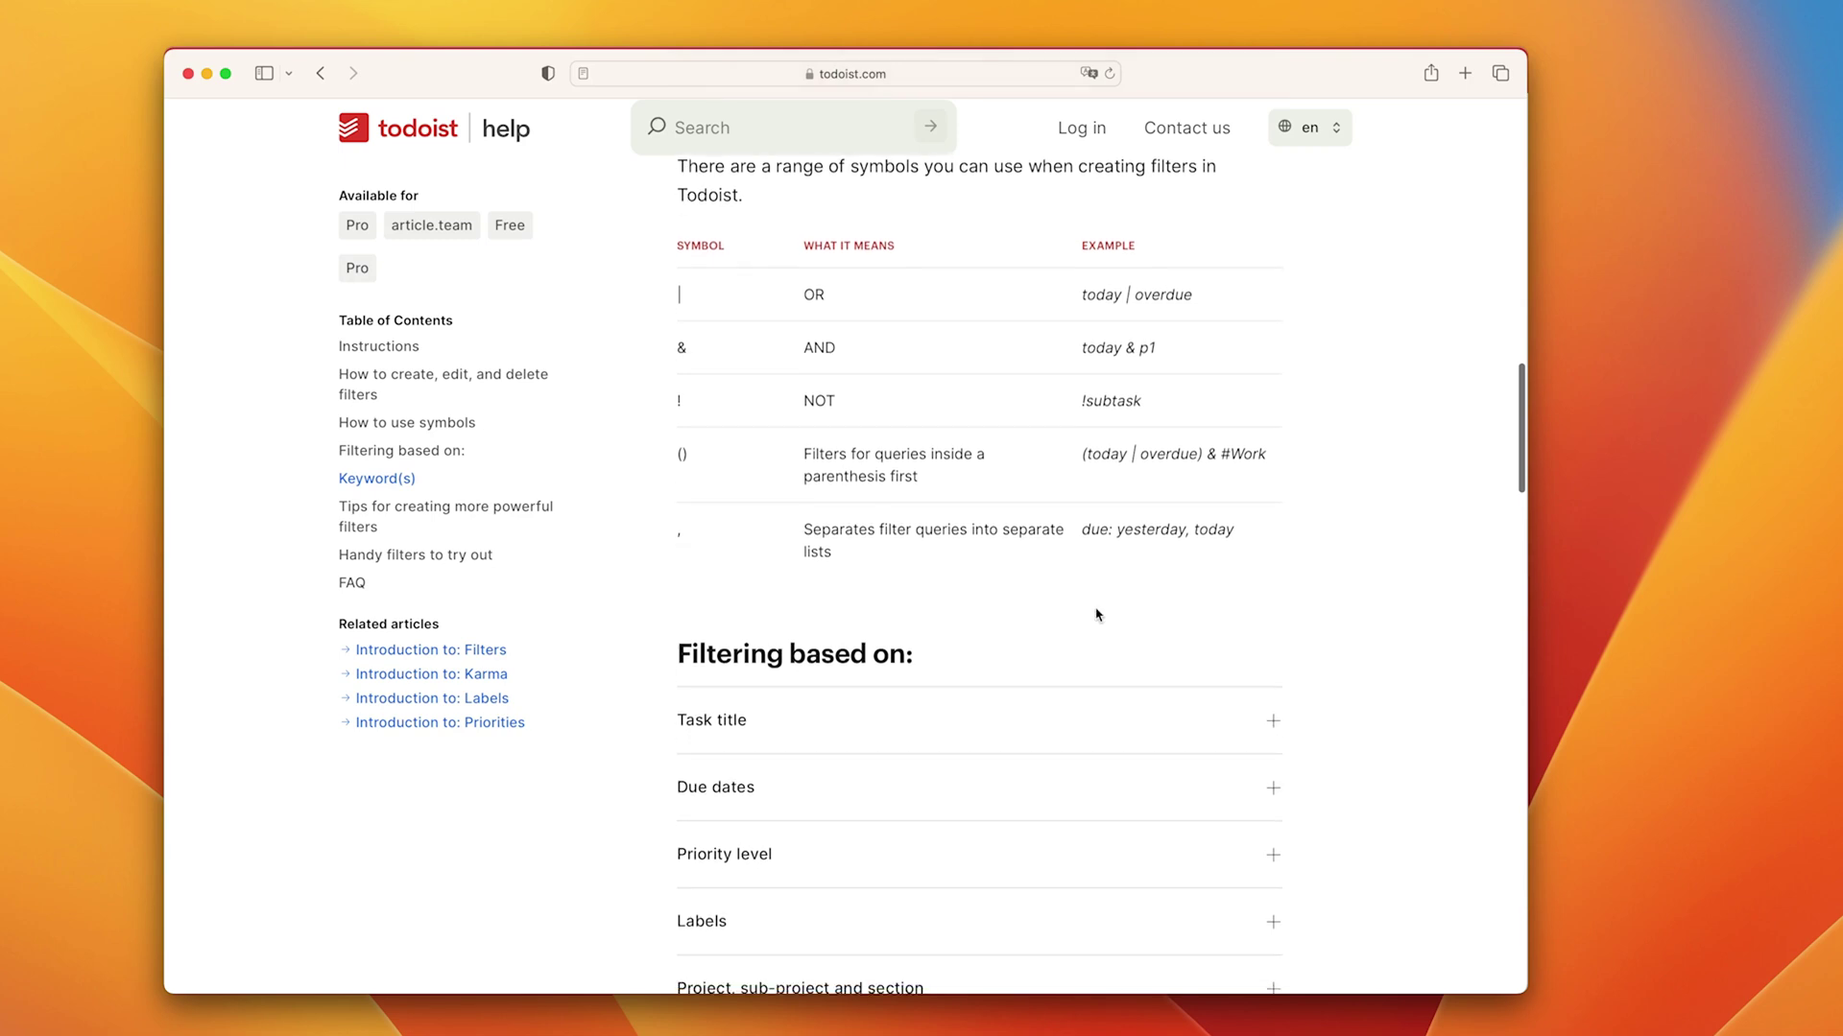
pyautogui.scroll(-15, 1096, 615)
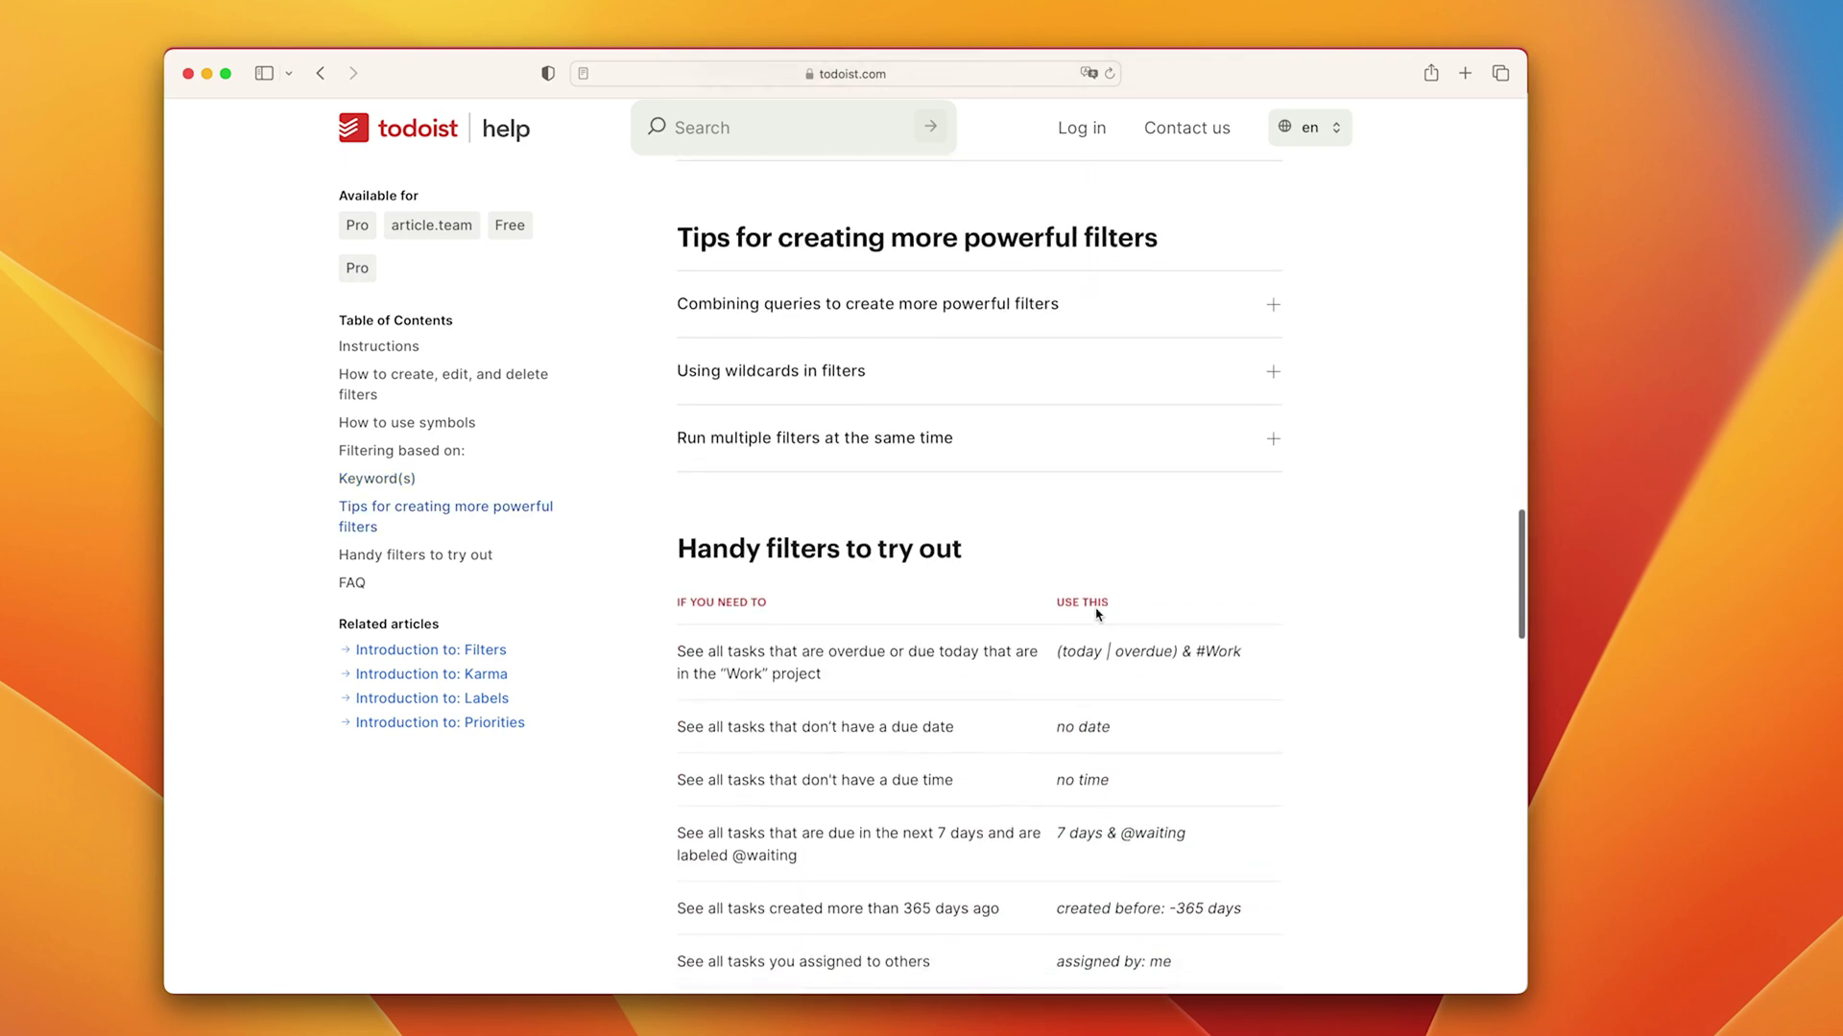
pyautogui.scroll(-1, 1097, 615)
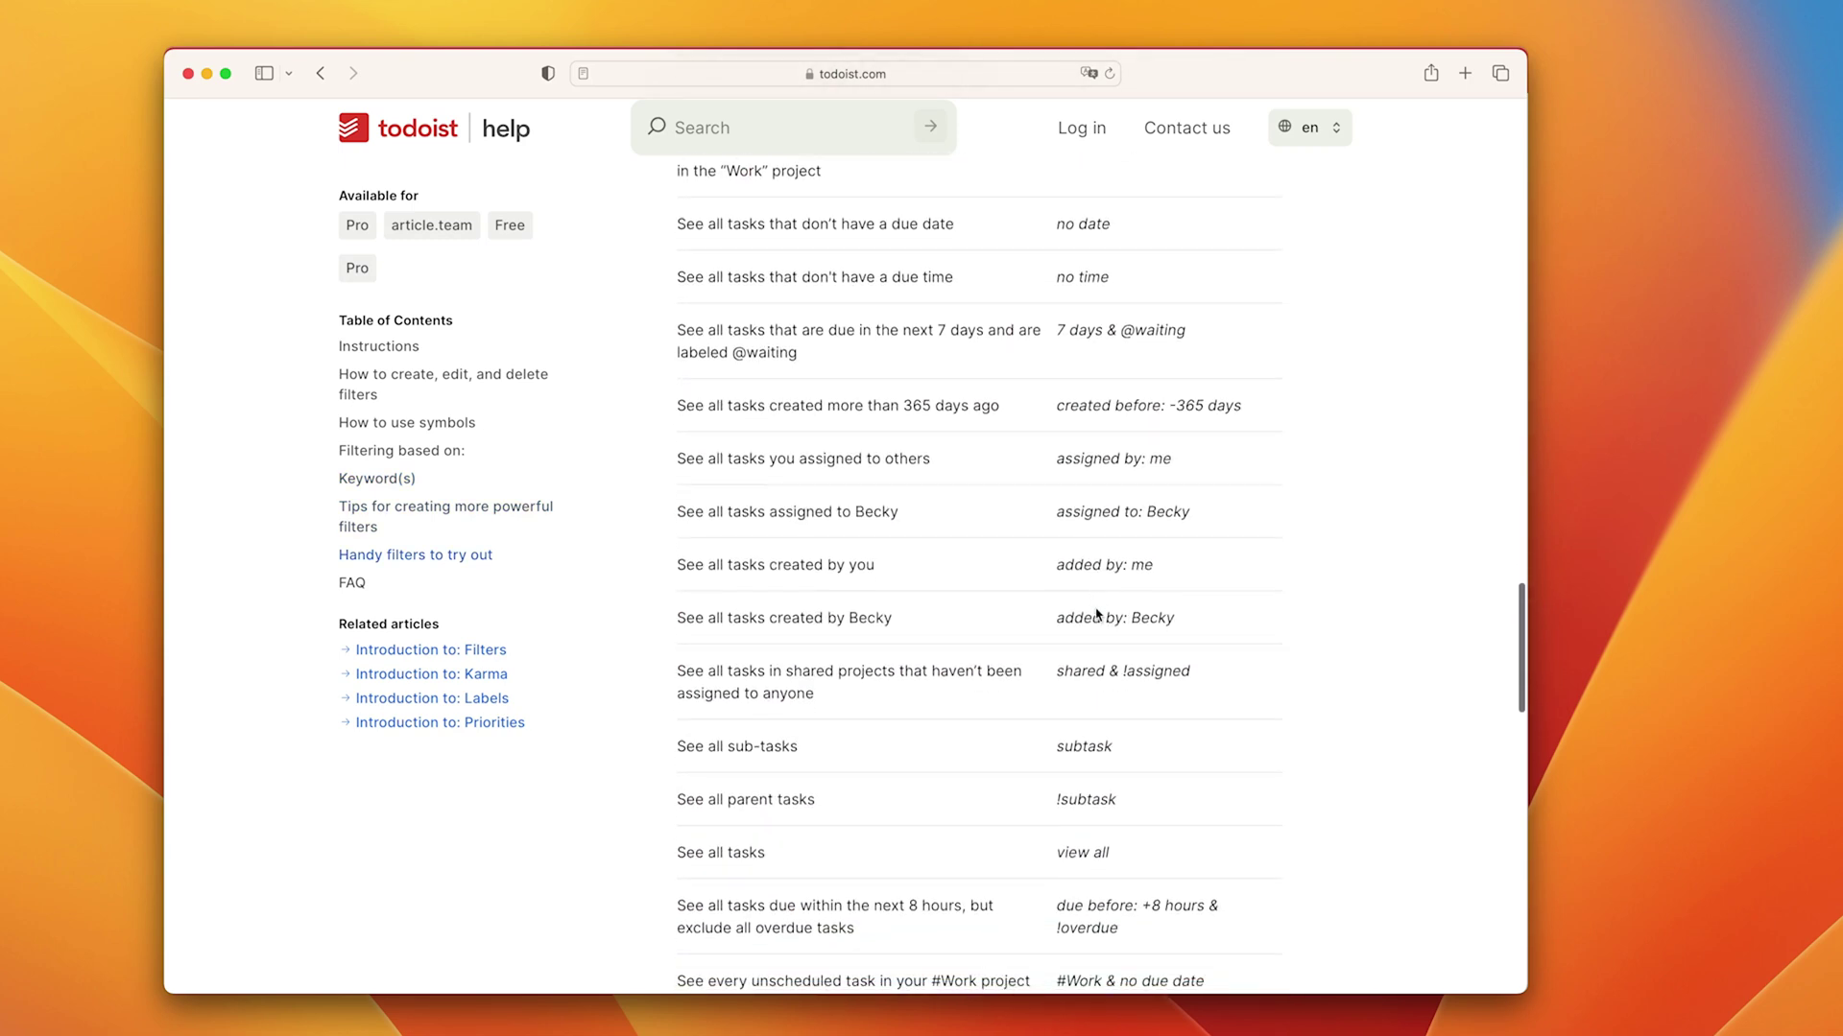
pyautogui.scroll(-1, 1097, 614)
pyautogui.moveTo(1056, 403); pyautogui.dragTo(1250, 405)
pyautogui.press('super+c')
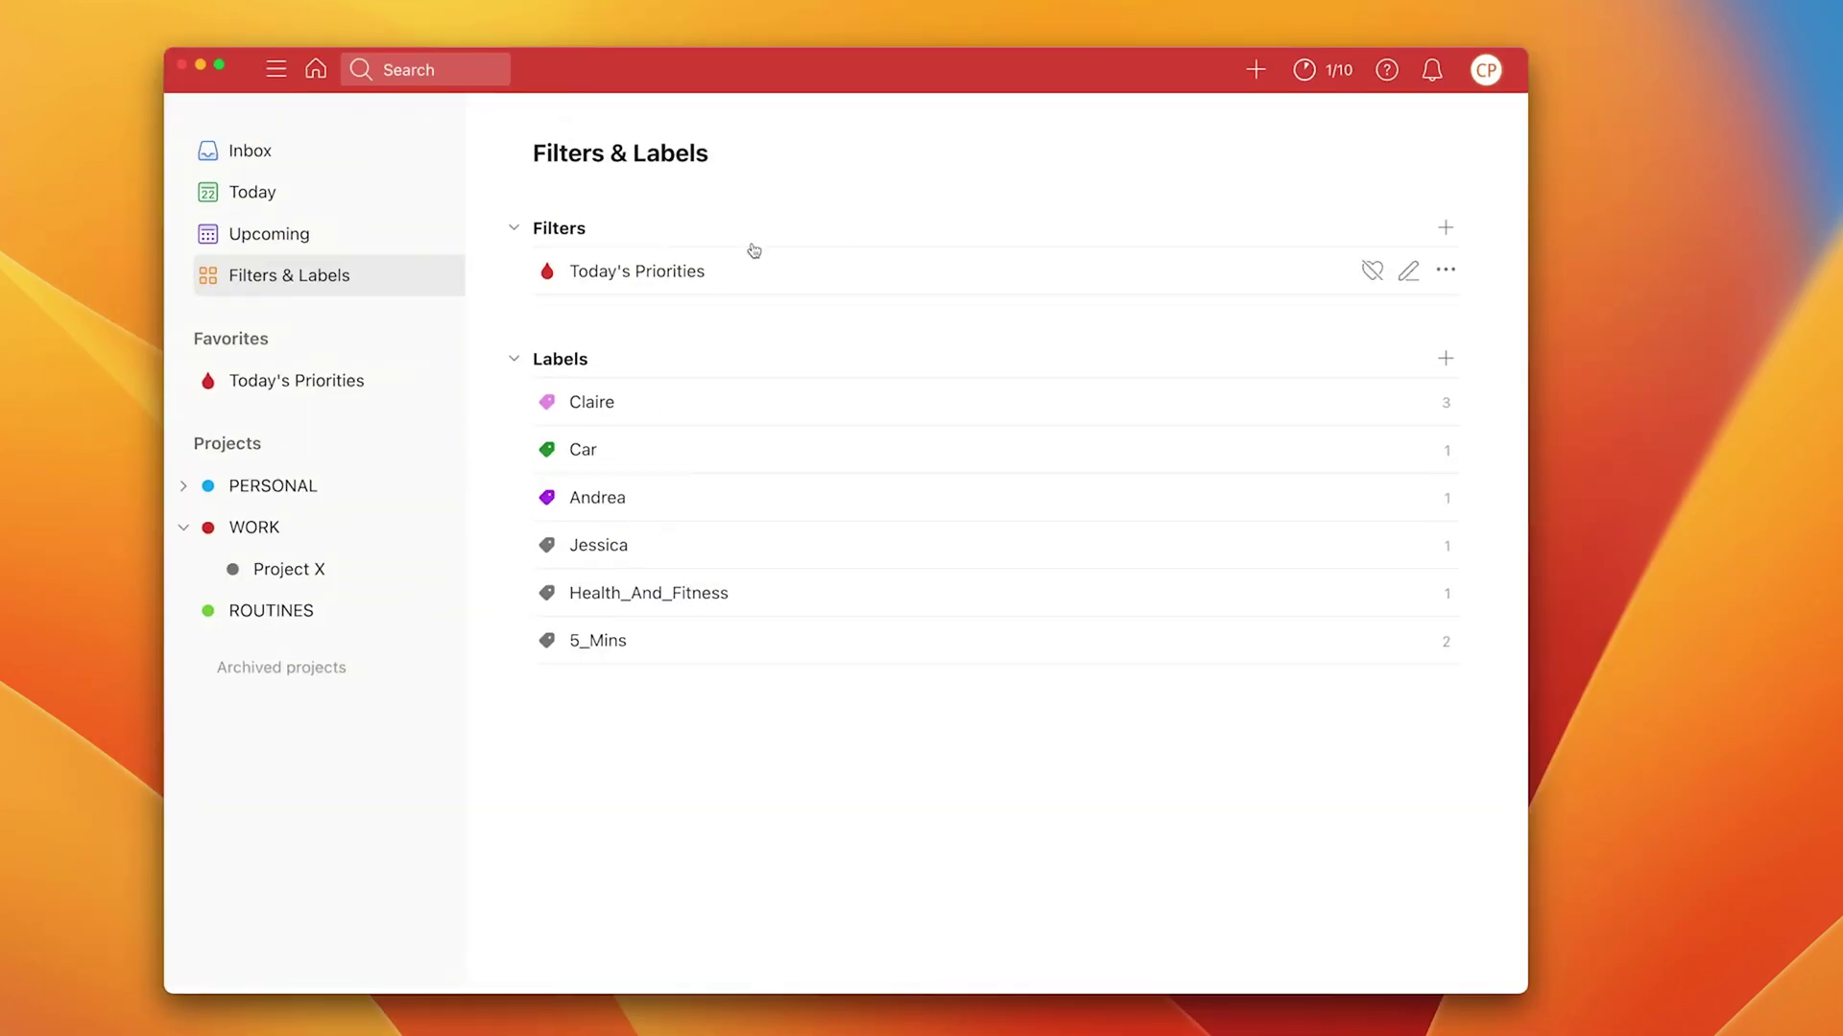
# Step: Add a filter named Old tasks with the pasted query 'created before: -365 days'
pyautogui.click(1446, 228)
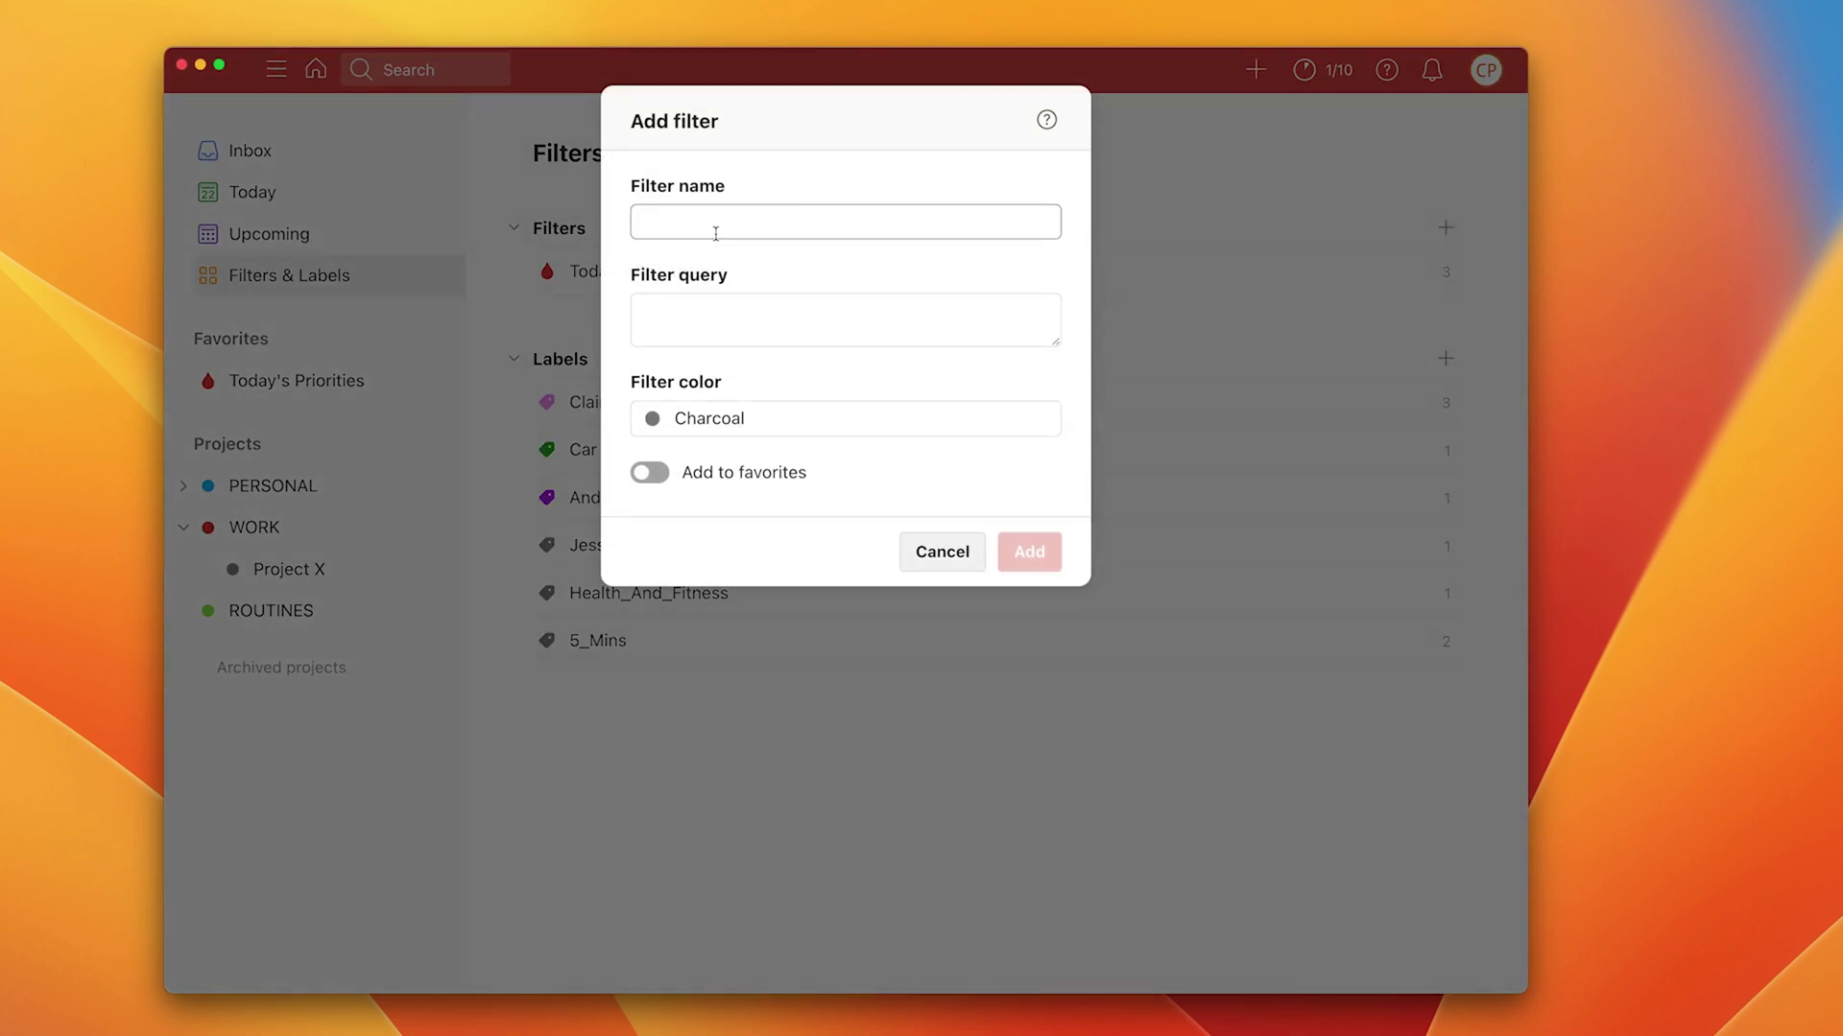
pyautogui.write('Old tasks')
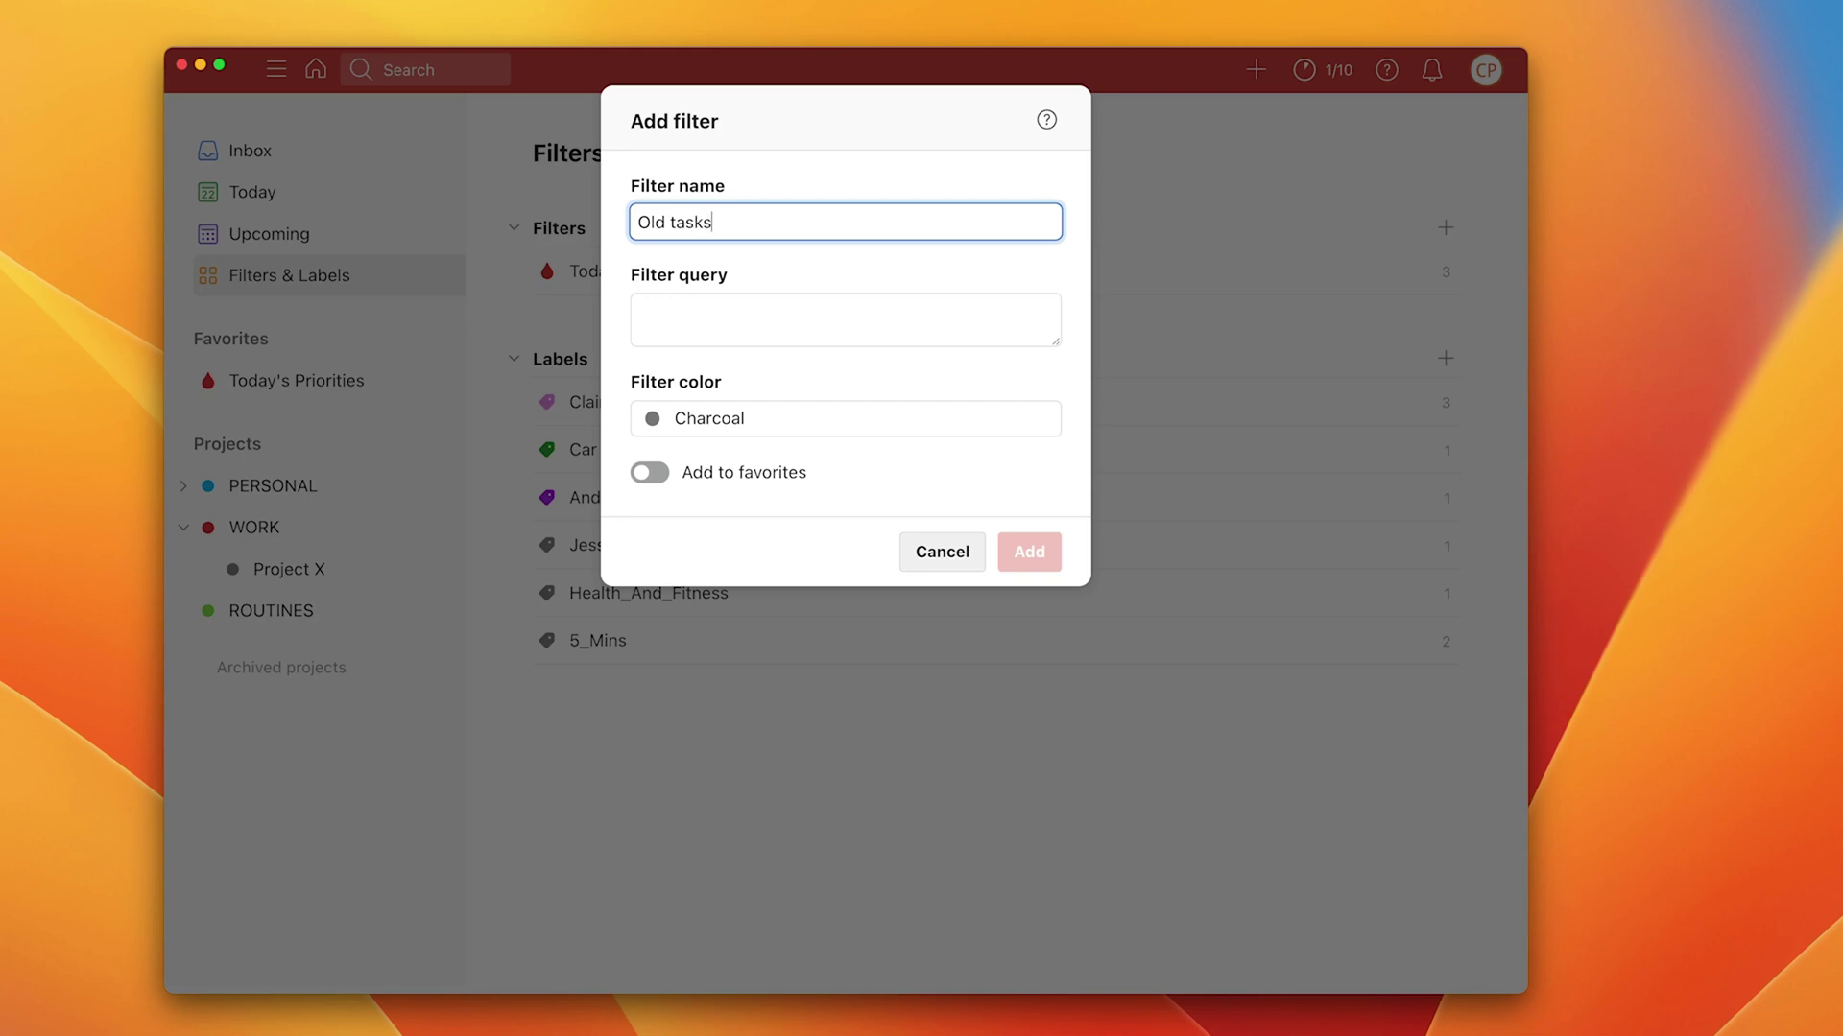
pyautogui.click(660, 323)
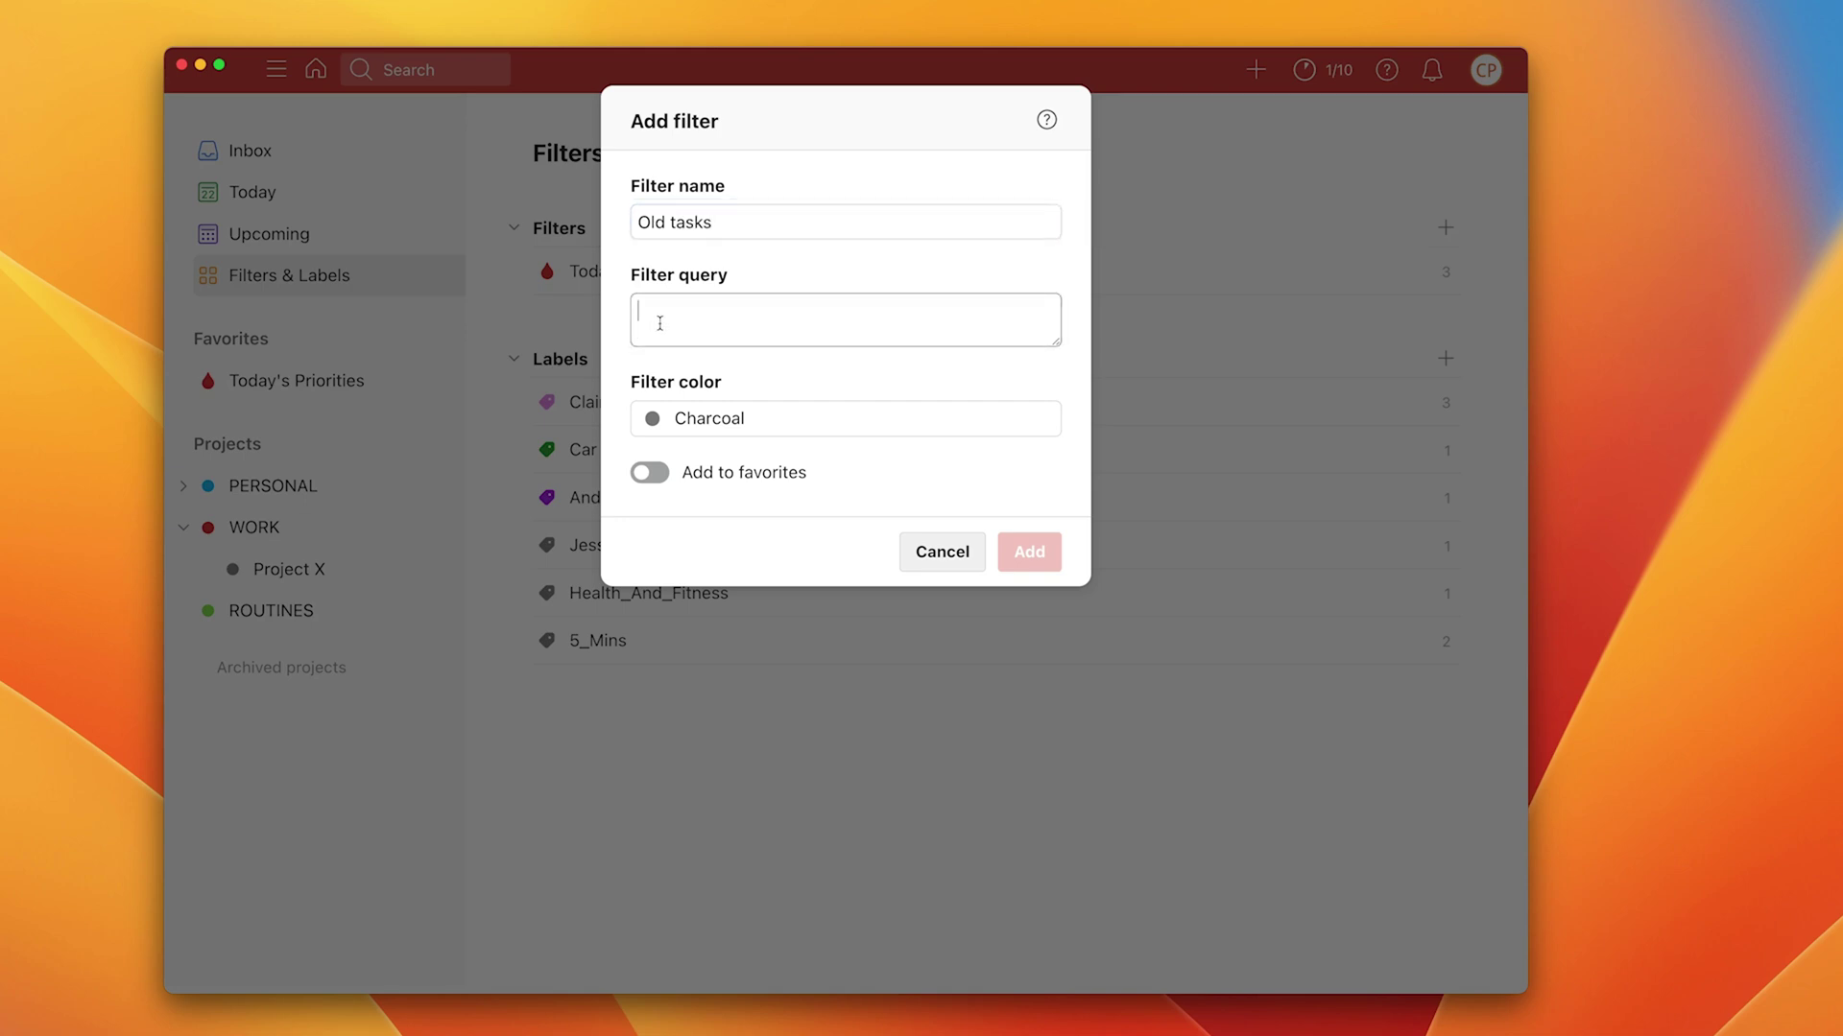
pyautogui.press('super+v')
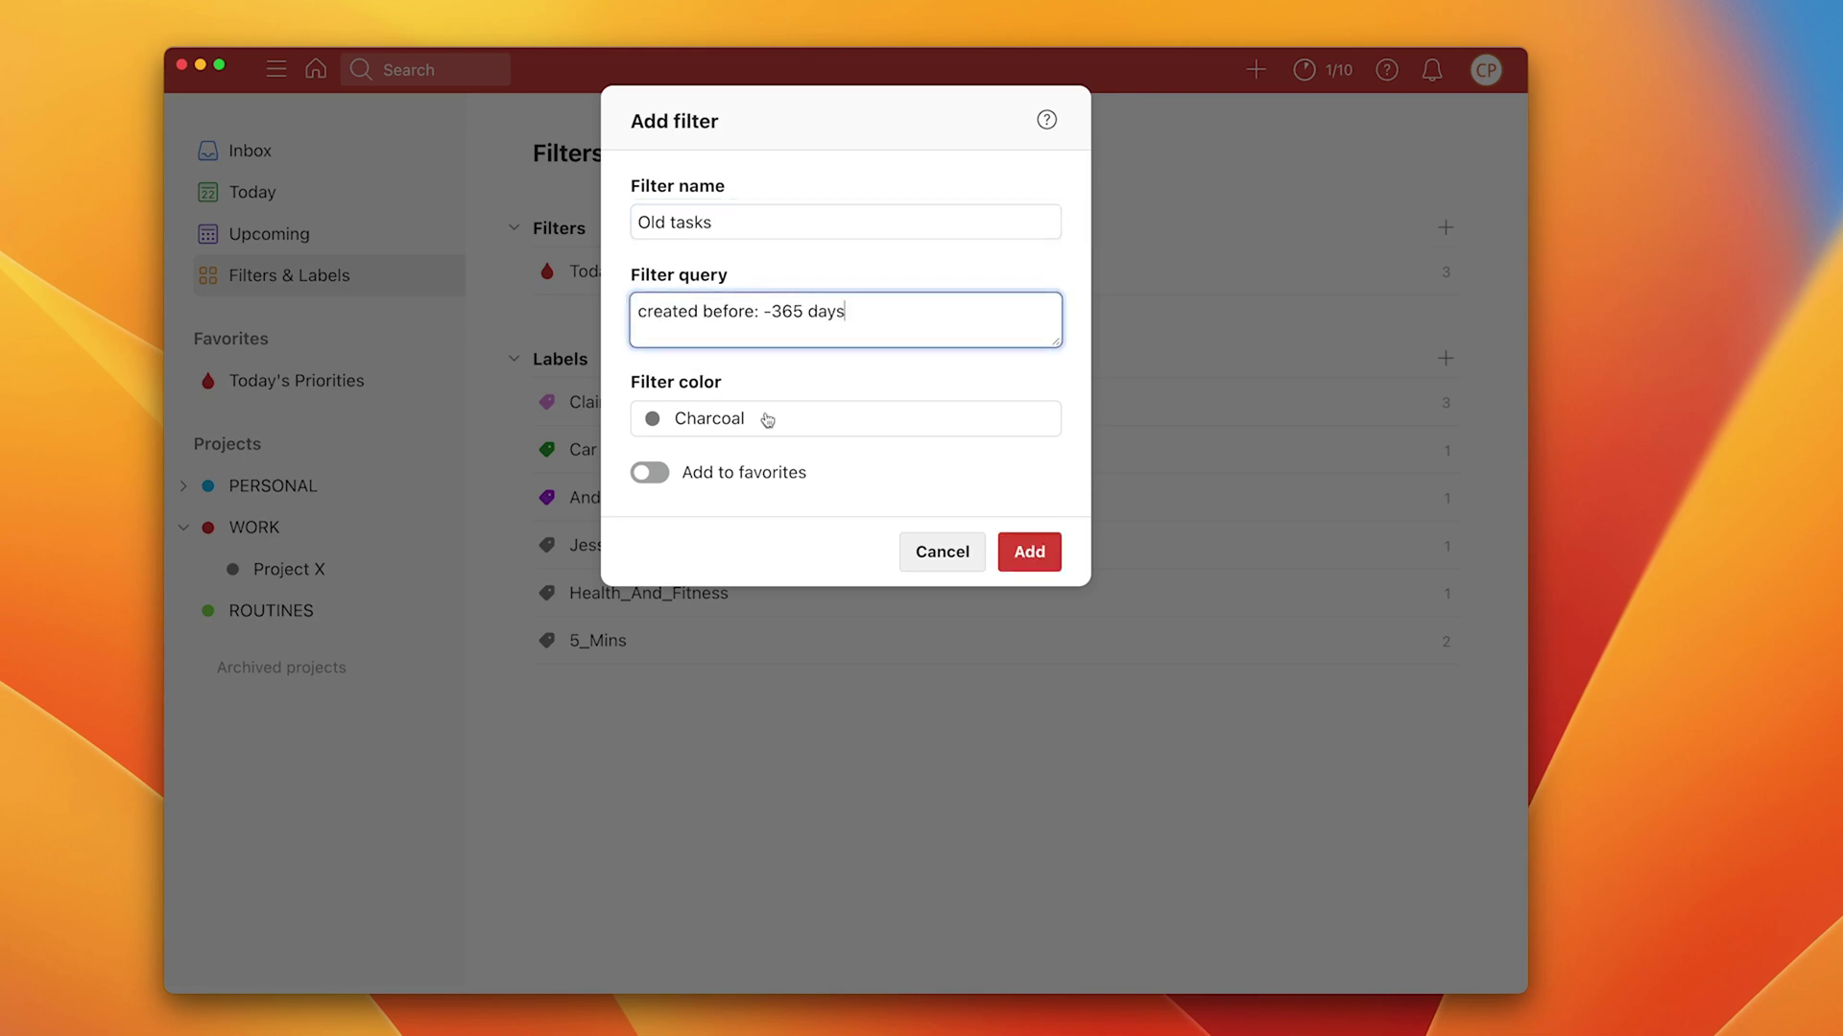
pyautogui.click(1029, 550)
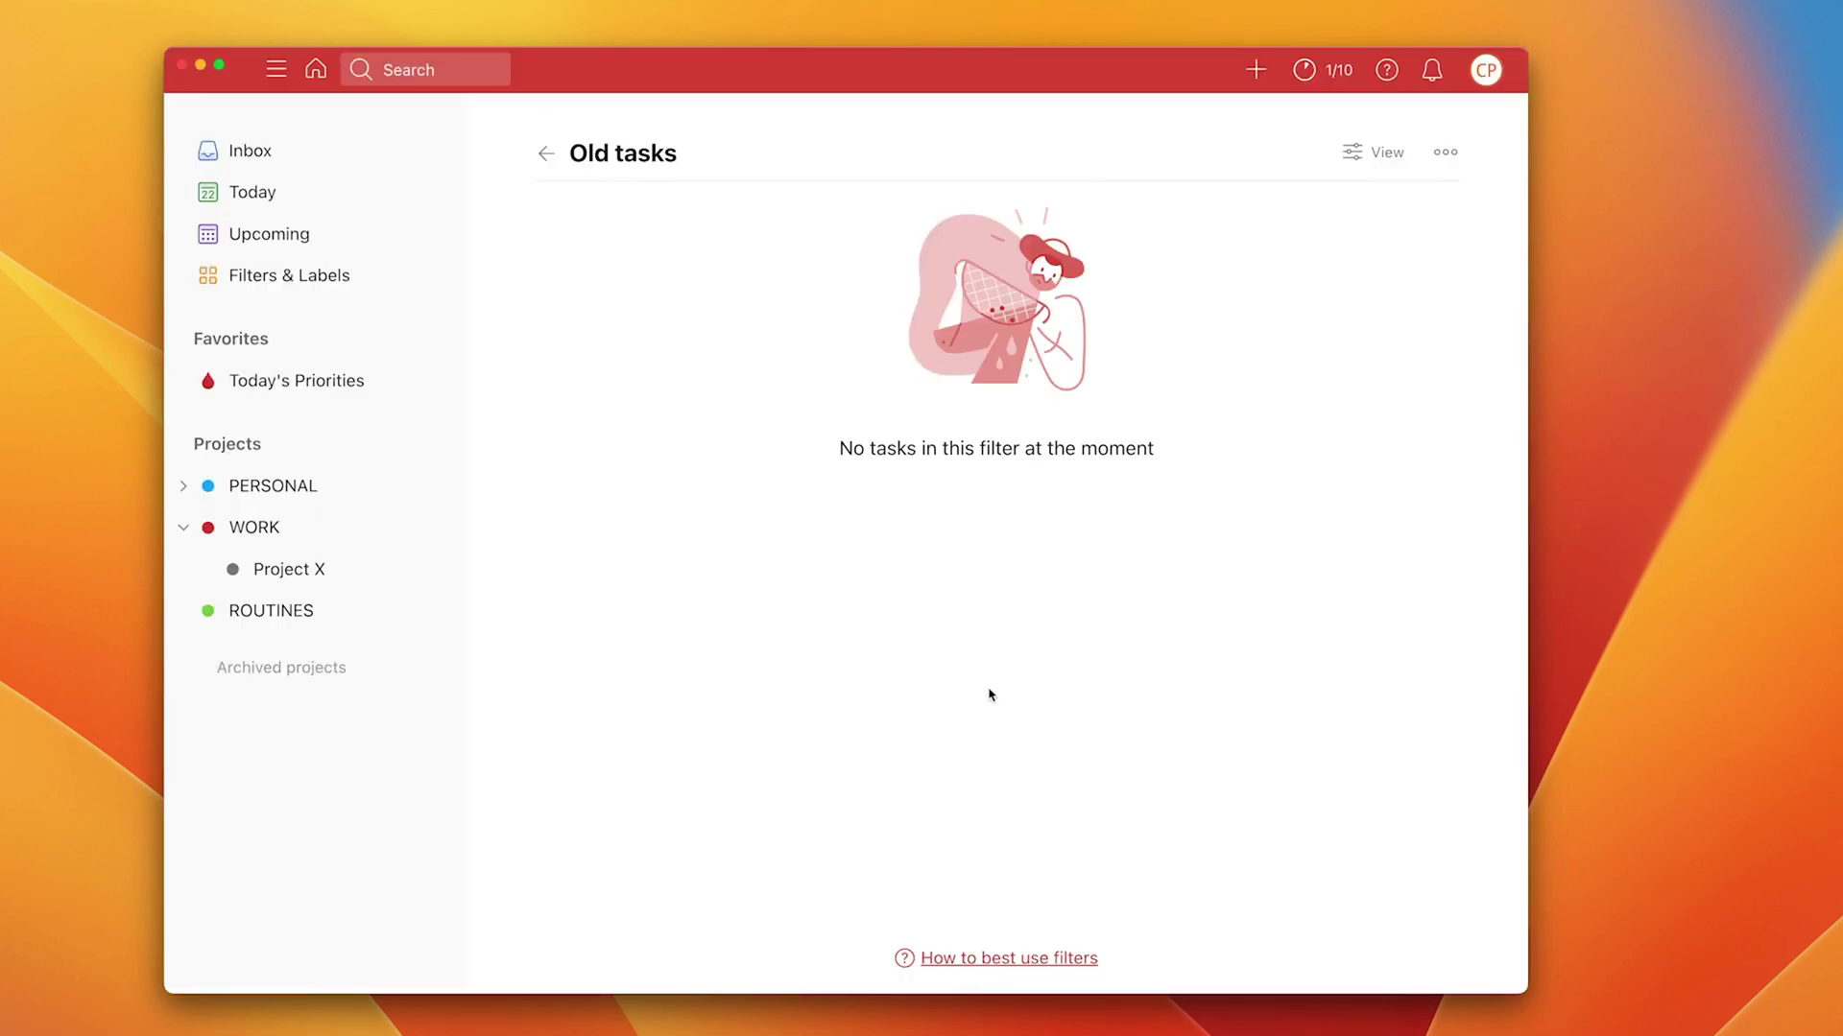
# Step: Change the Old tasks query from -365 to -30 days, save, and check which tasks match
pyautogui.click(344, 284)
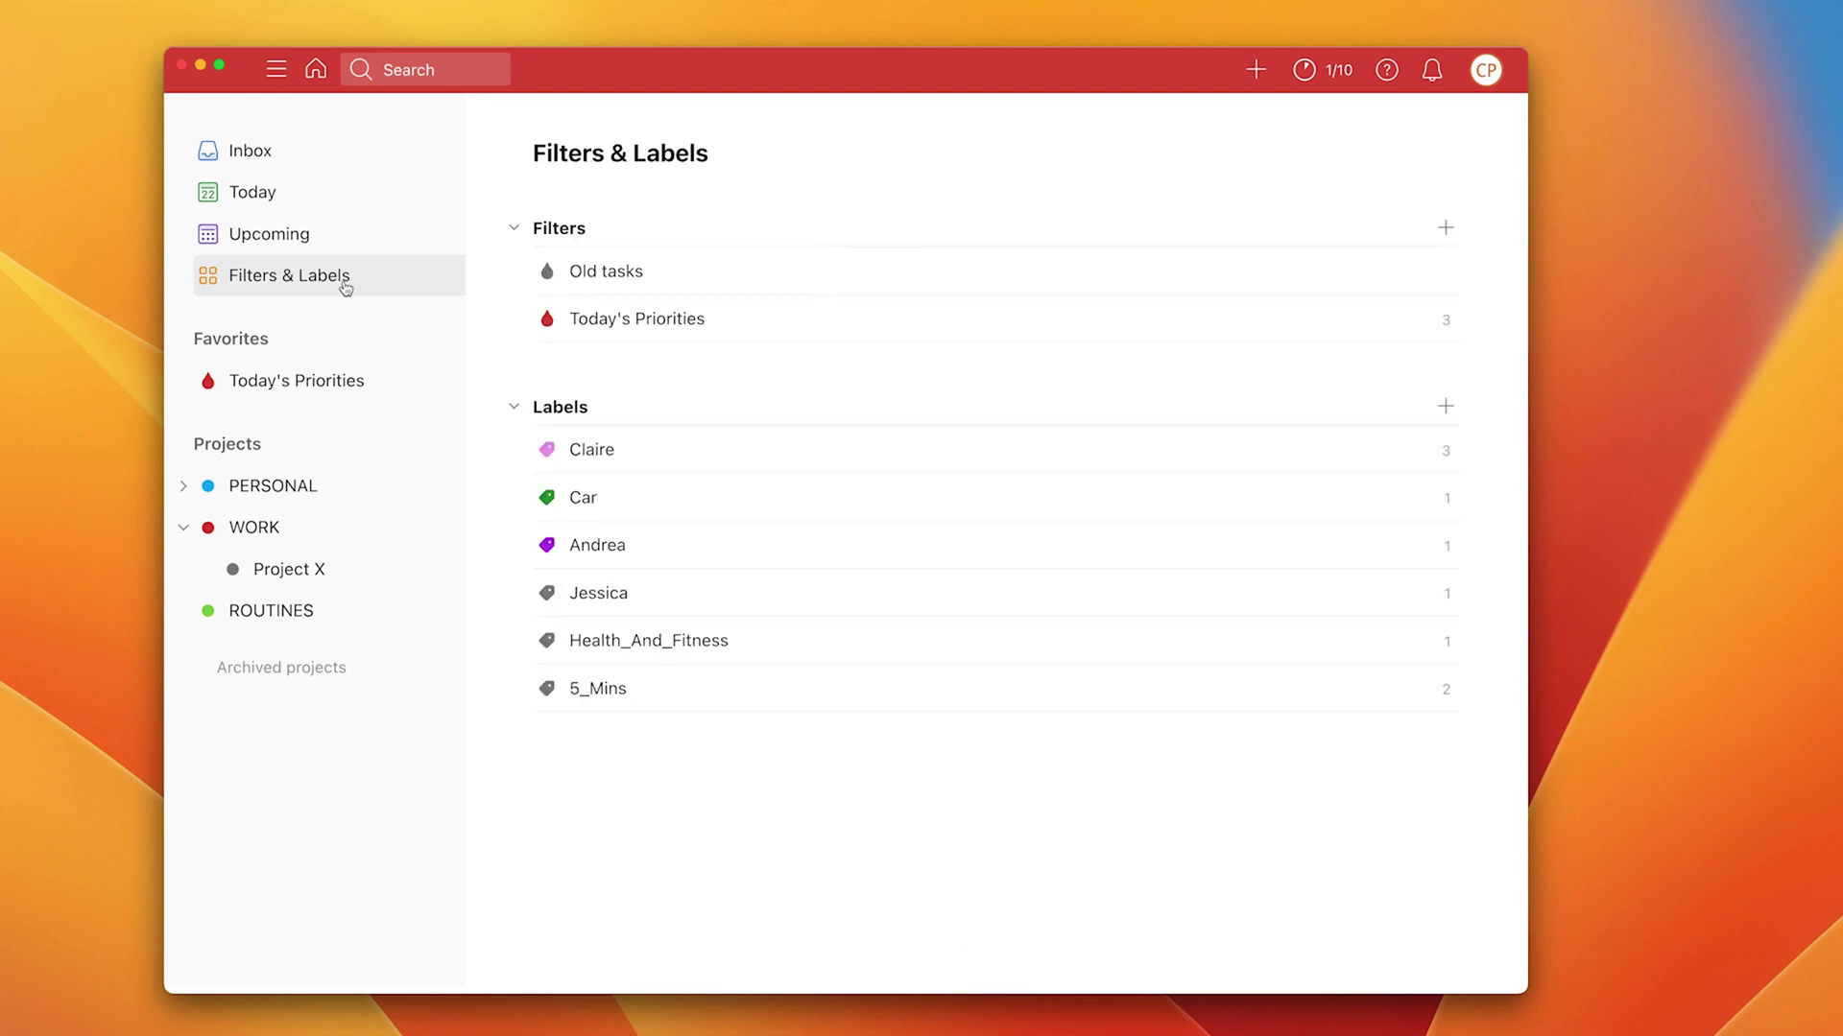
pyautogui.moveTo(637, 288)
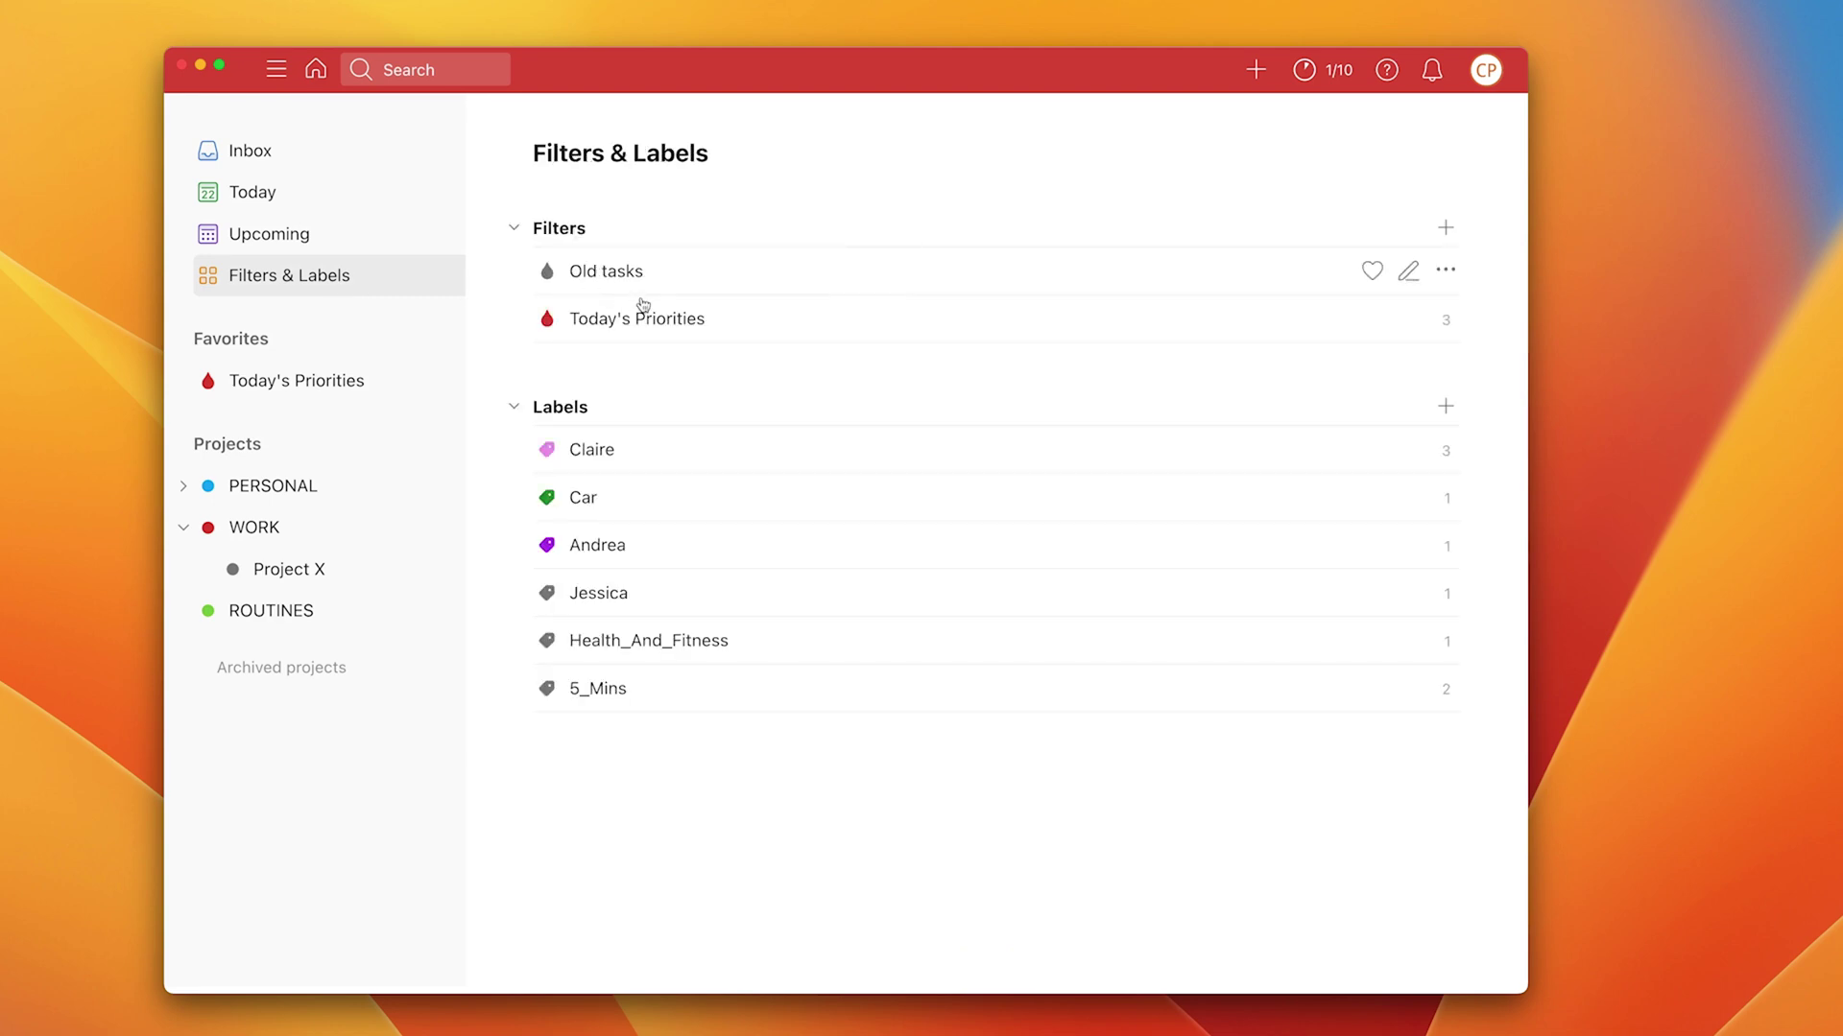
pyautogui.click(1411, 274)
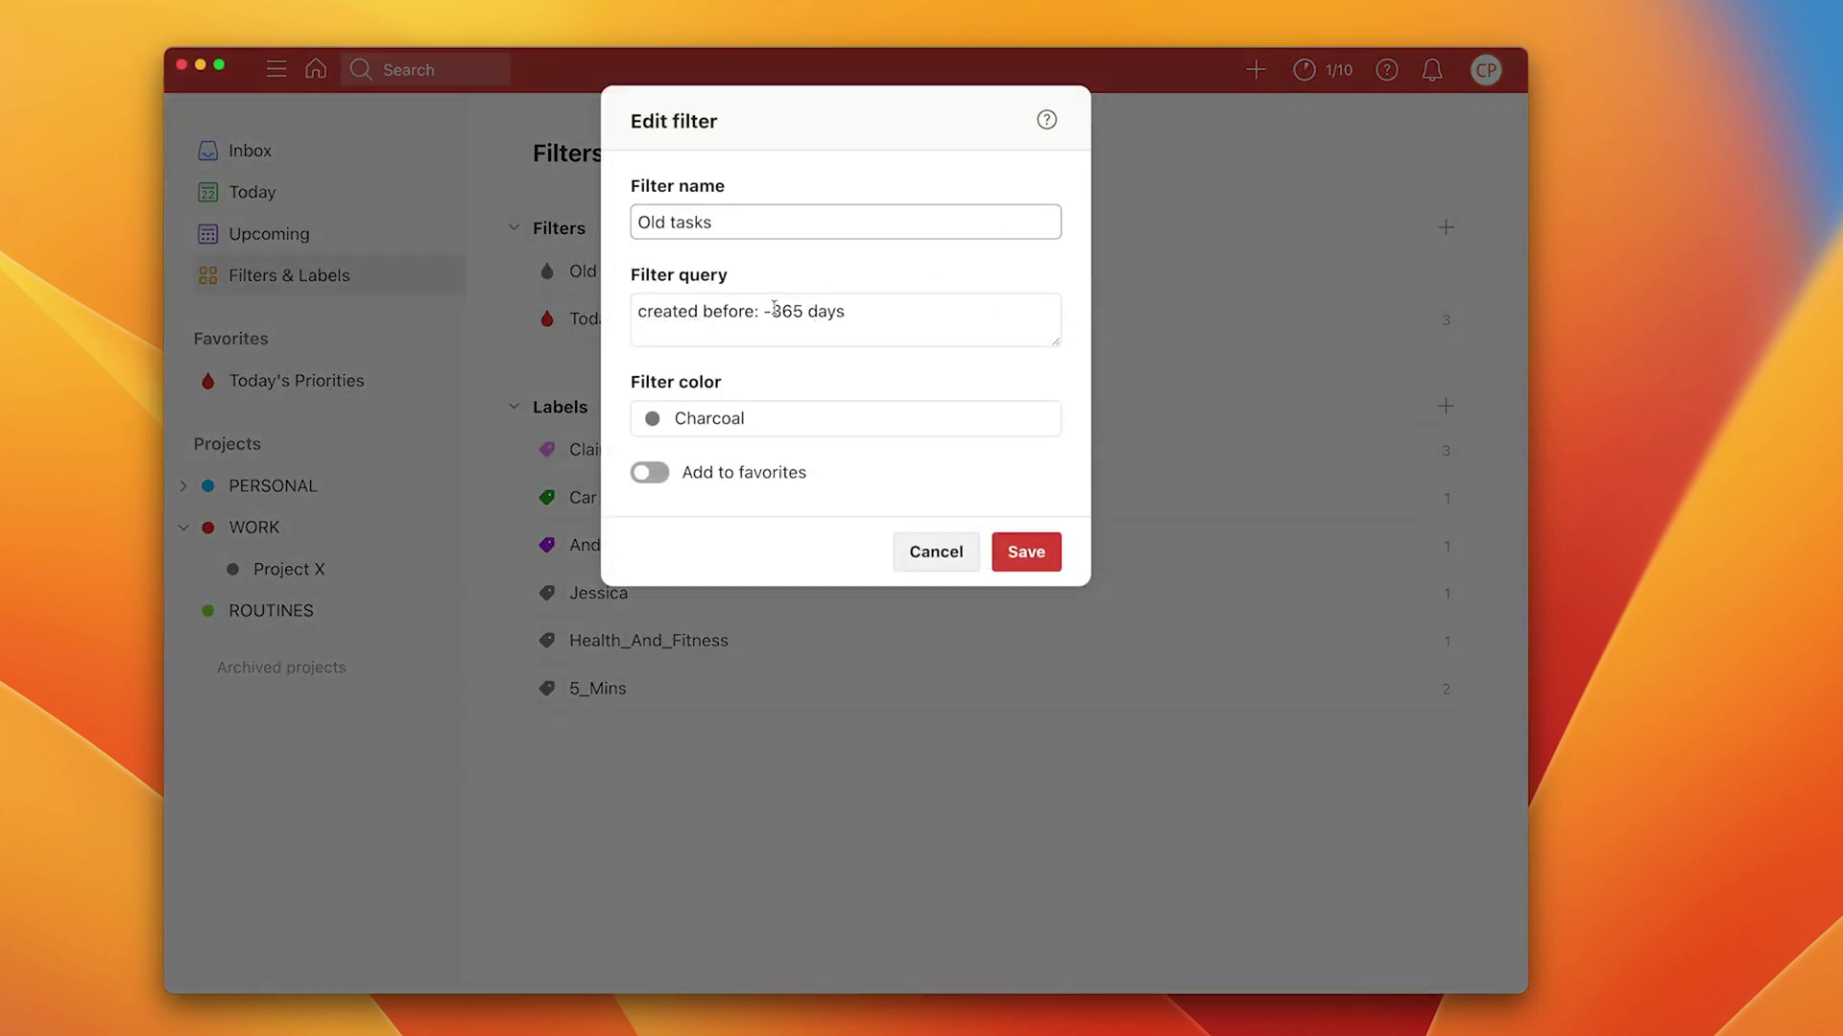
pyautogui.moveTo(772, 309); pyautogui.dragTo(802, 310)
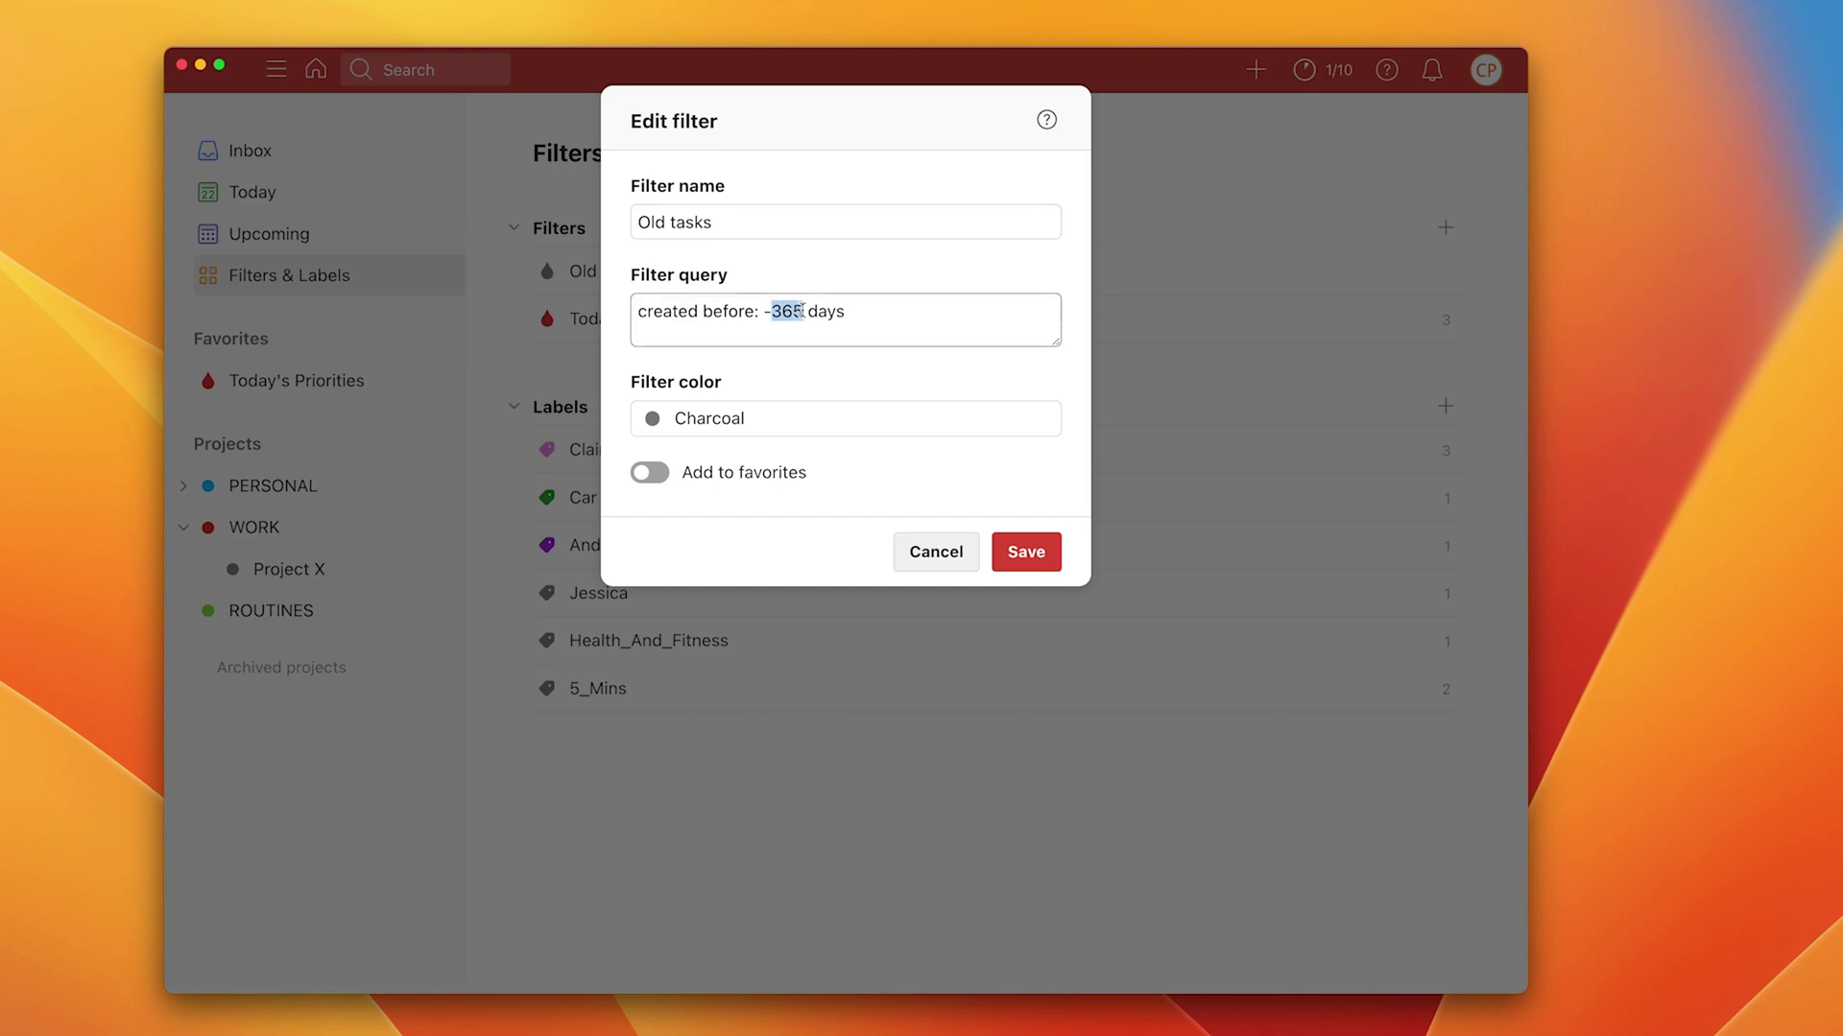
pyautogui.write('30')
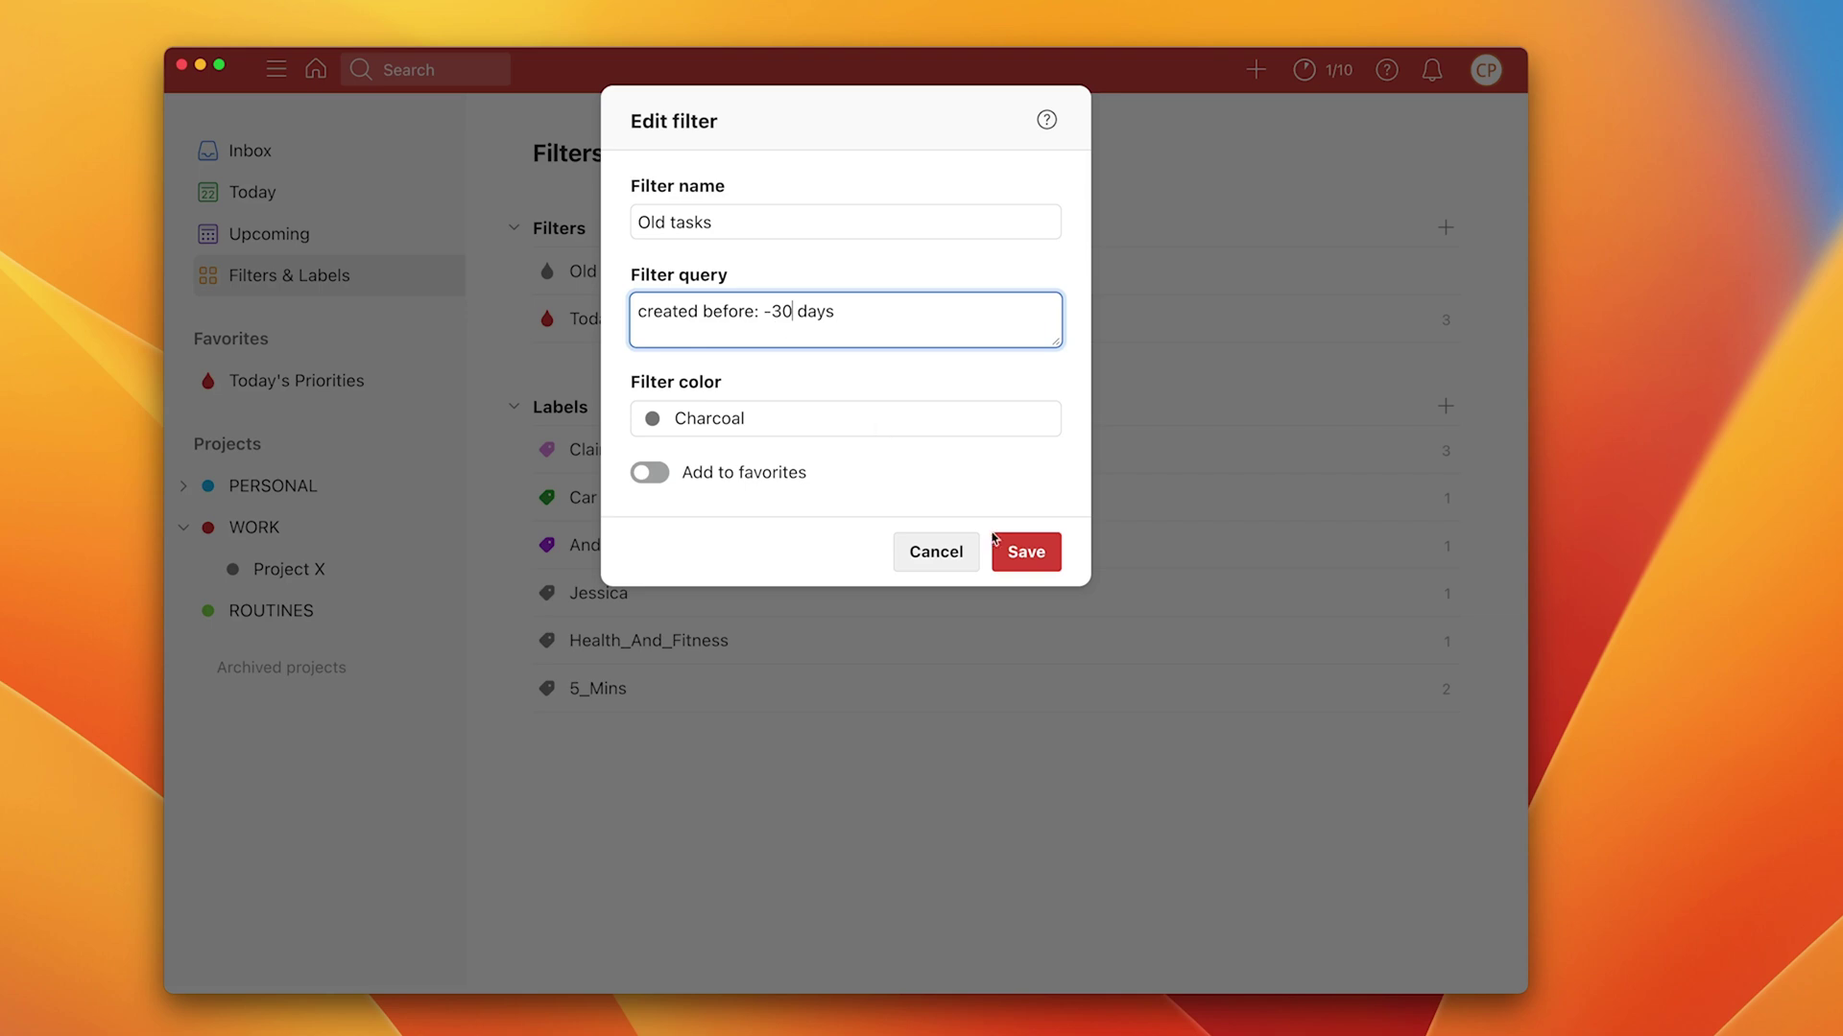
pyautogui.click(1022, 560)
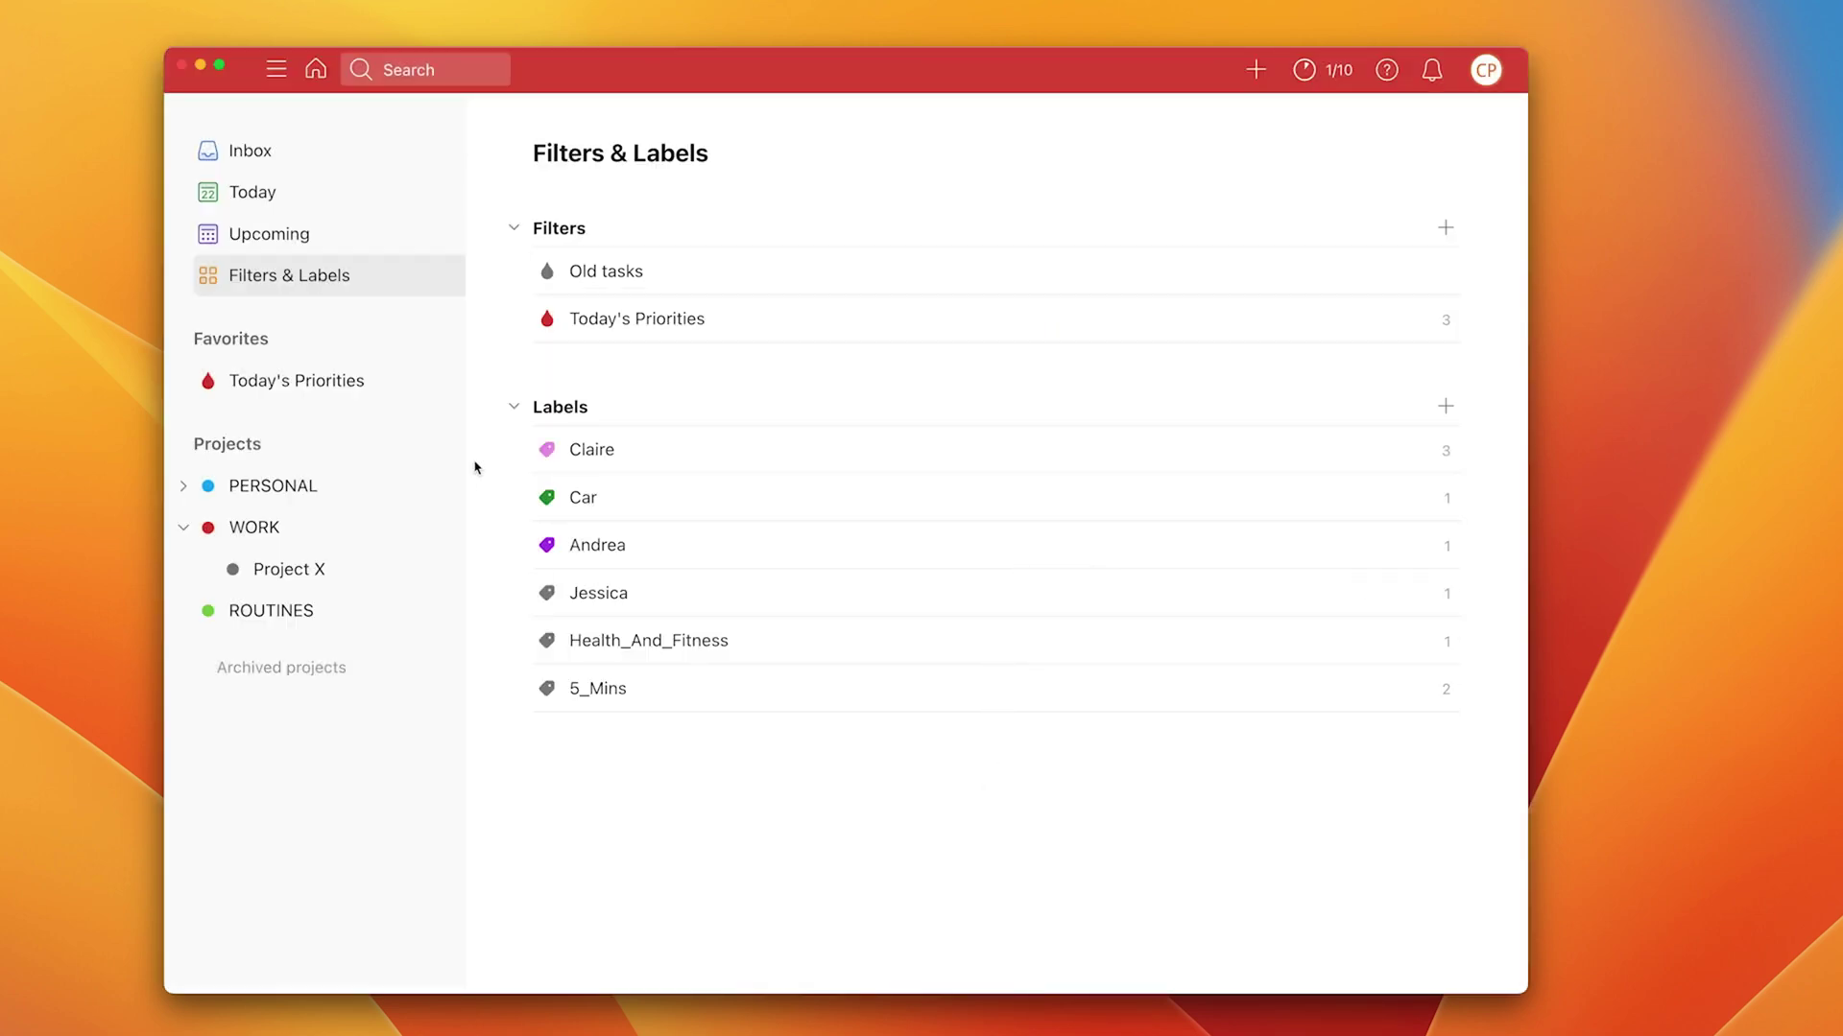
pyautogui.click(614, 271)
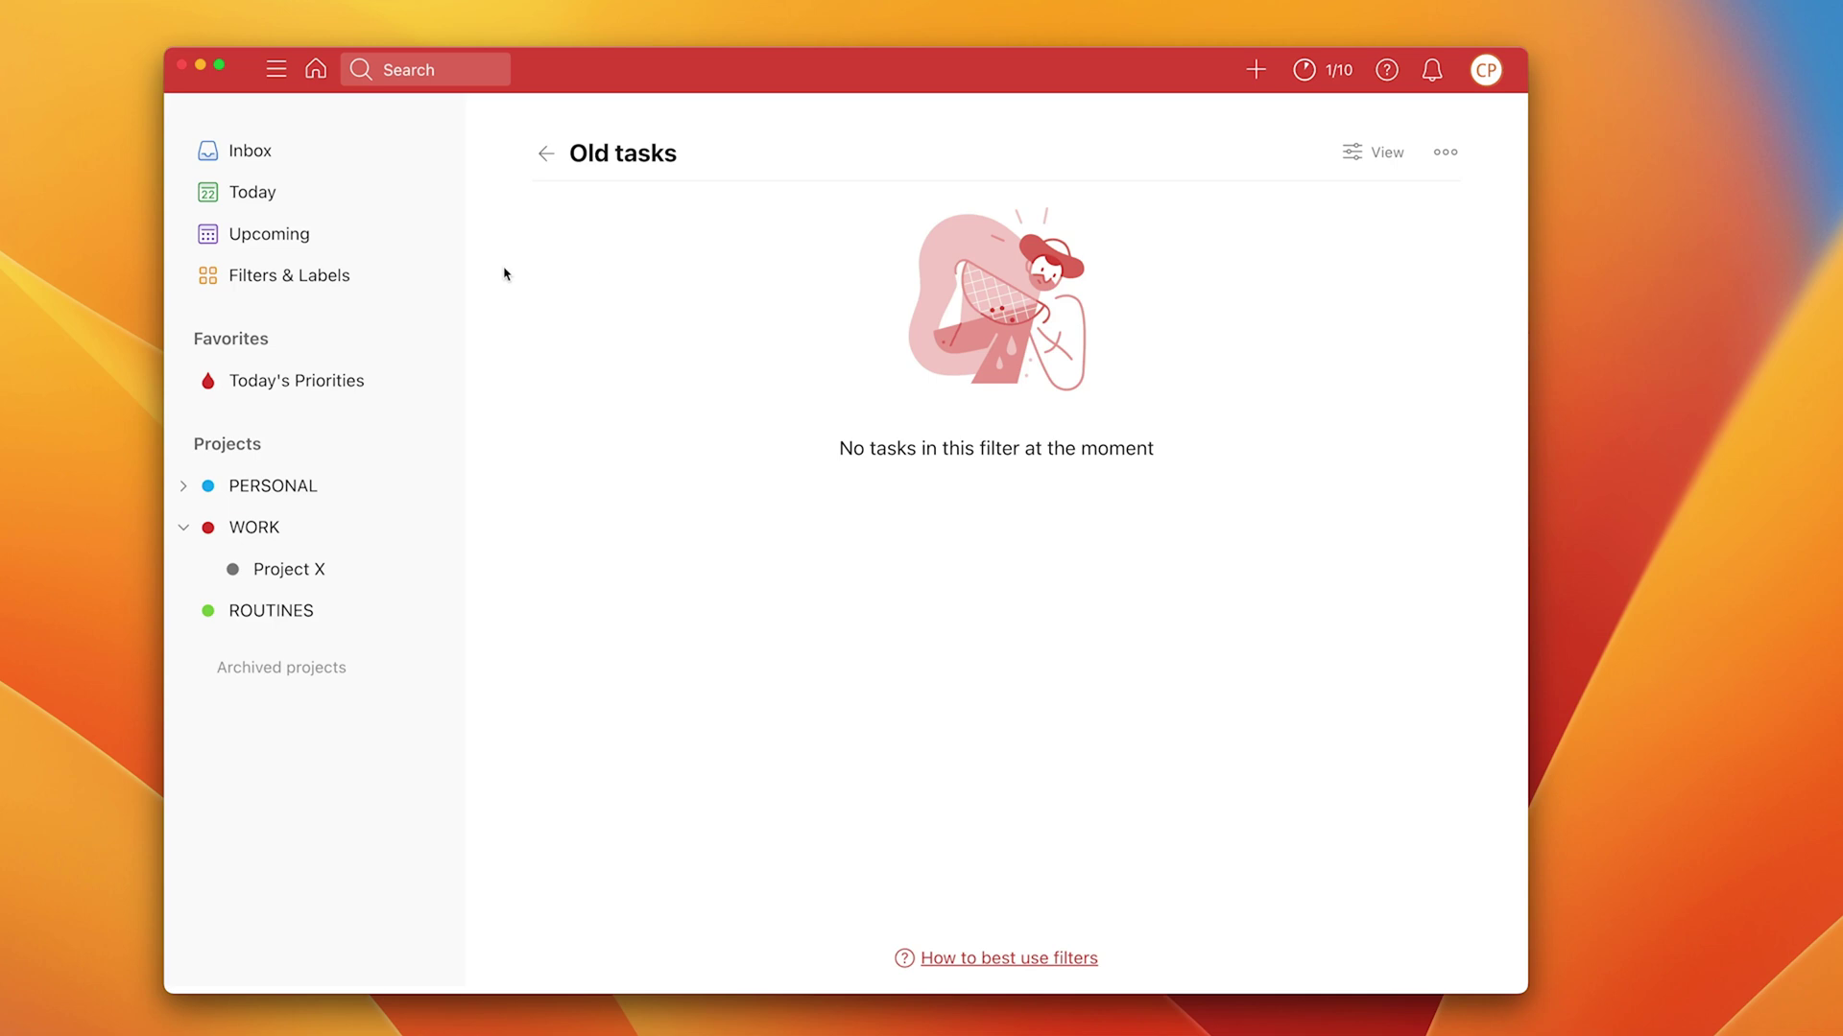
# Step: Edit Old tasks again so its query reads created before: -7 days, and save
pyautogui.click(351, 273)
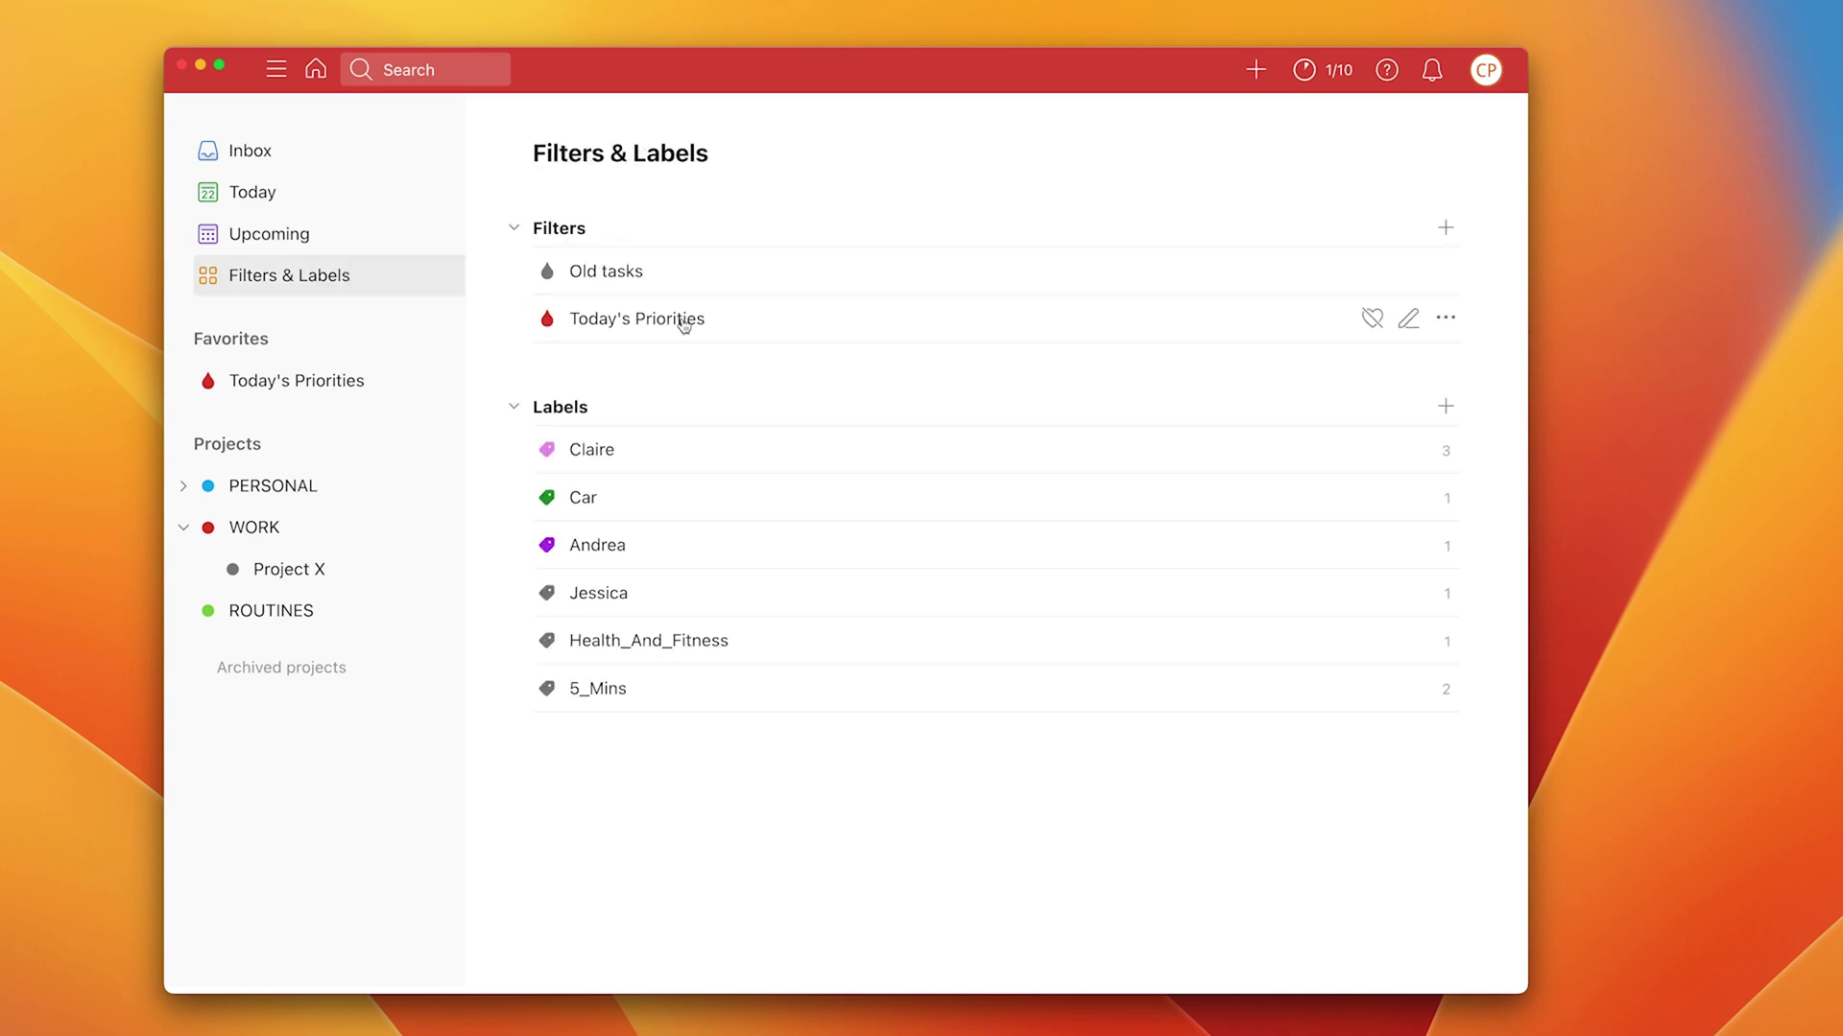
pyautogui.moveTo(678, 286)
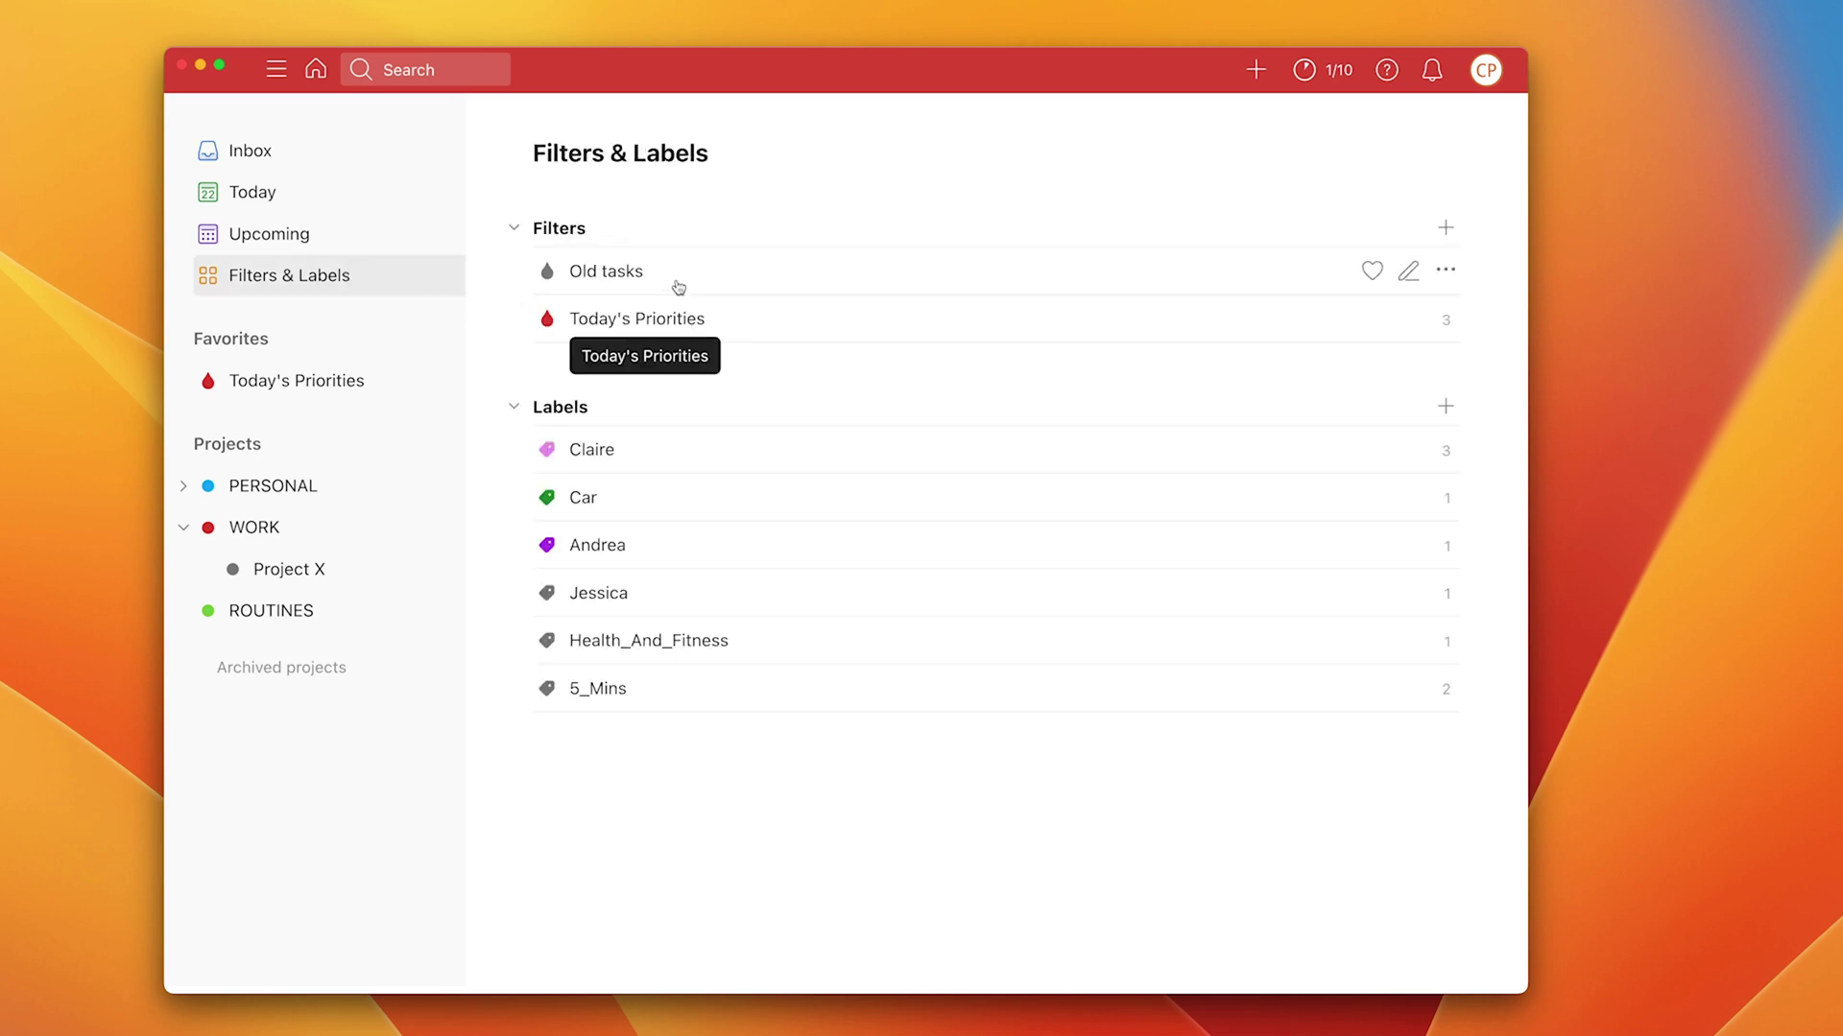
pyautogui.click(1407, 273)
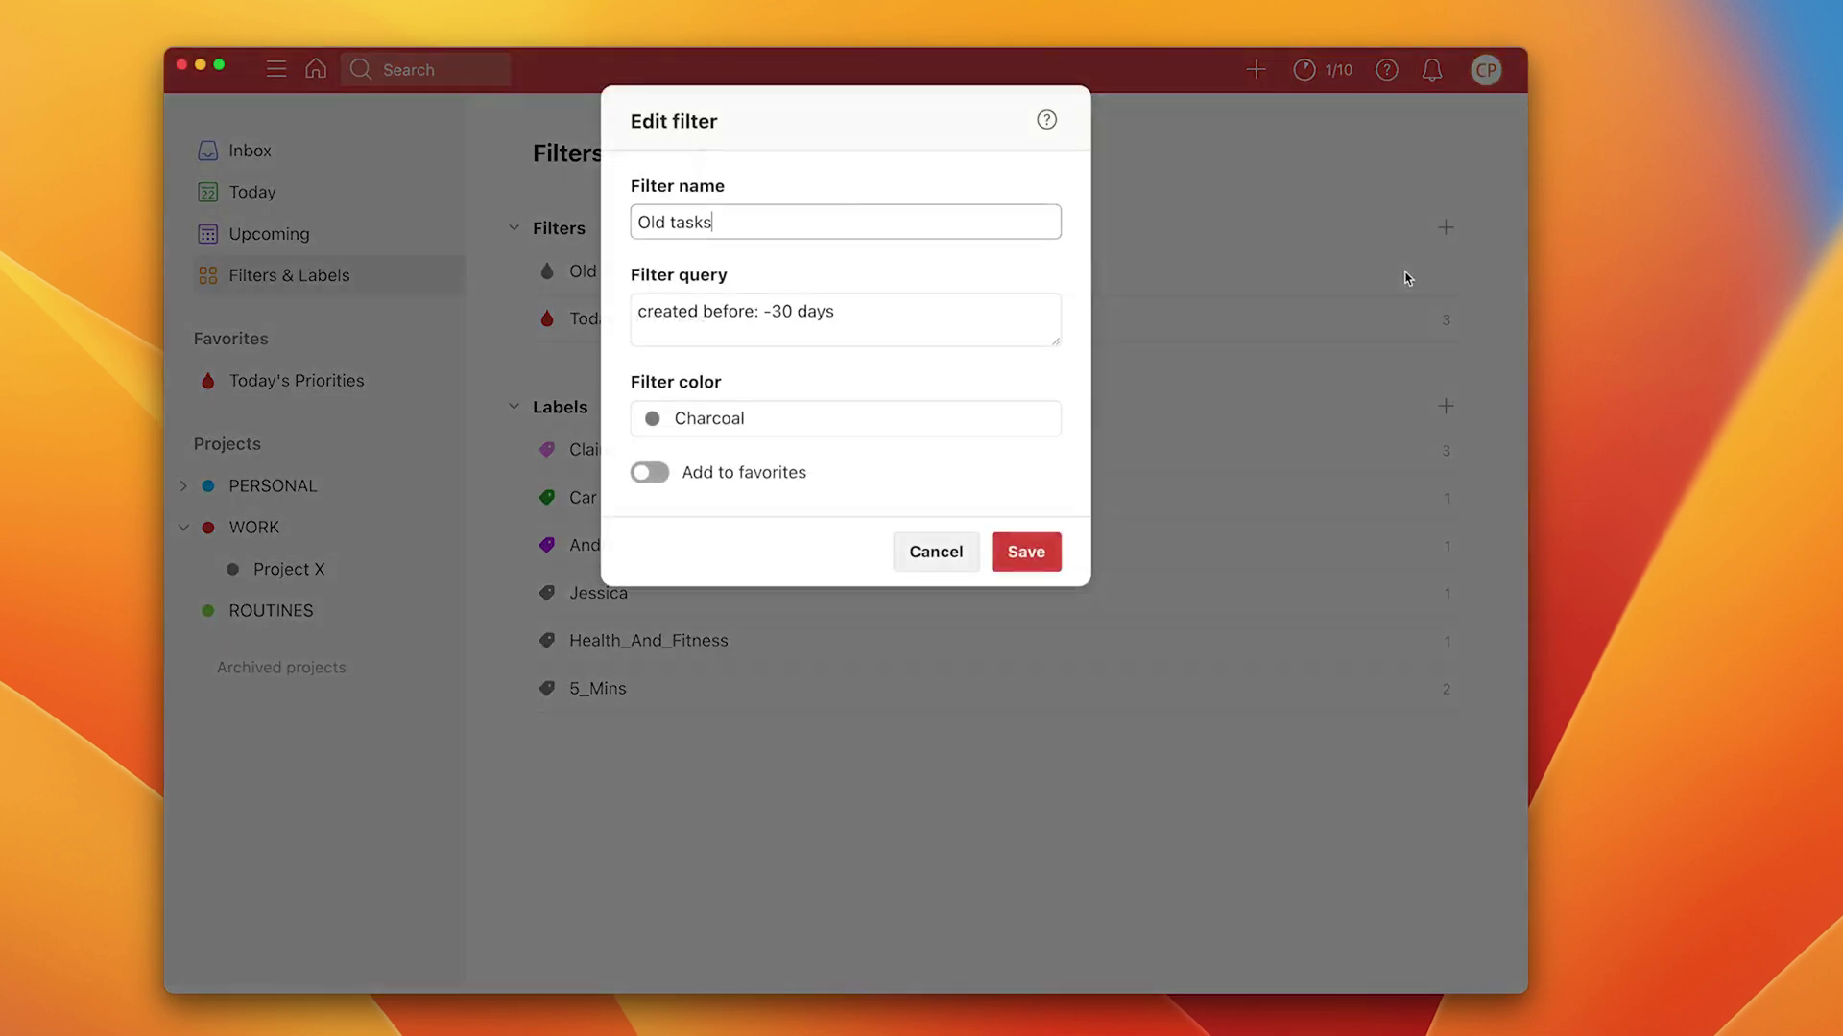
pyautogui.click(777, 312)
pyautogui.press('BackSpace')
pyautogui.press('BackSpace')
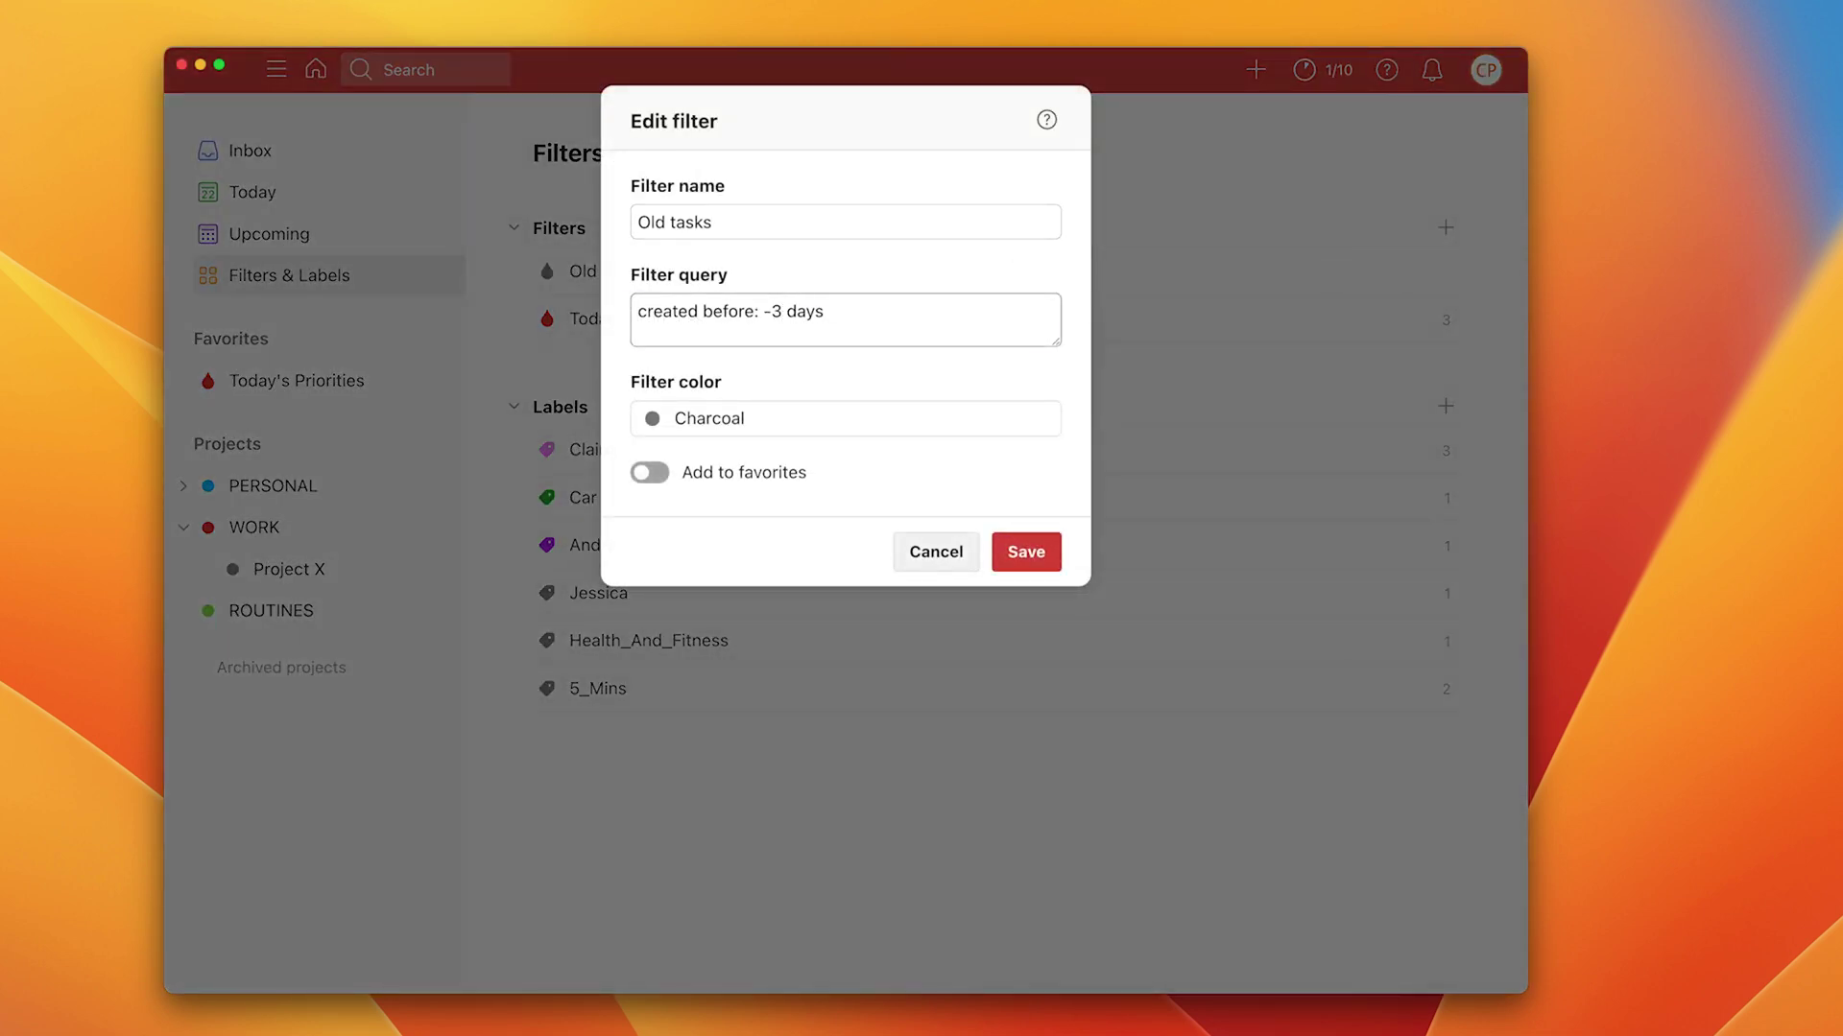
pyautogui.write('7')
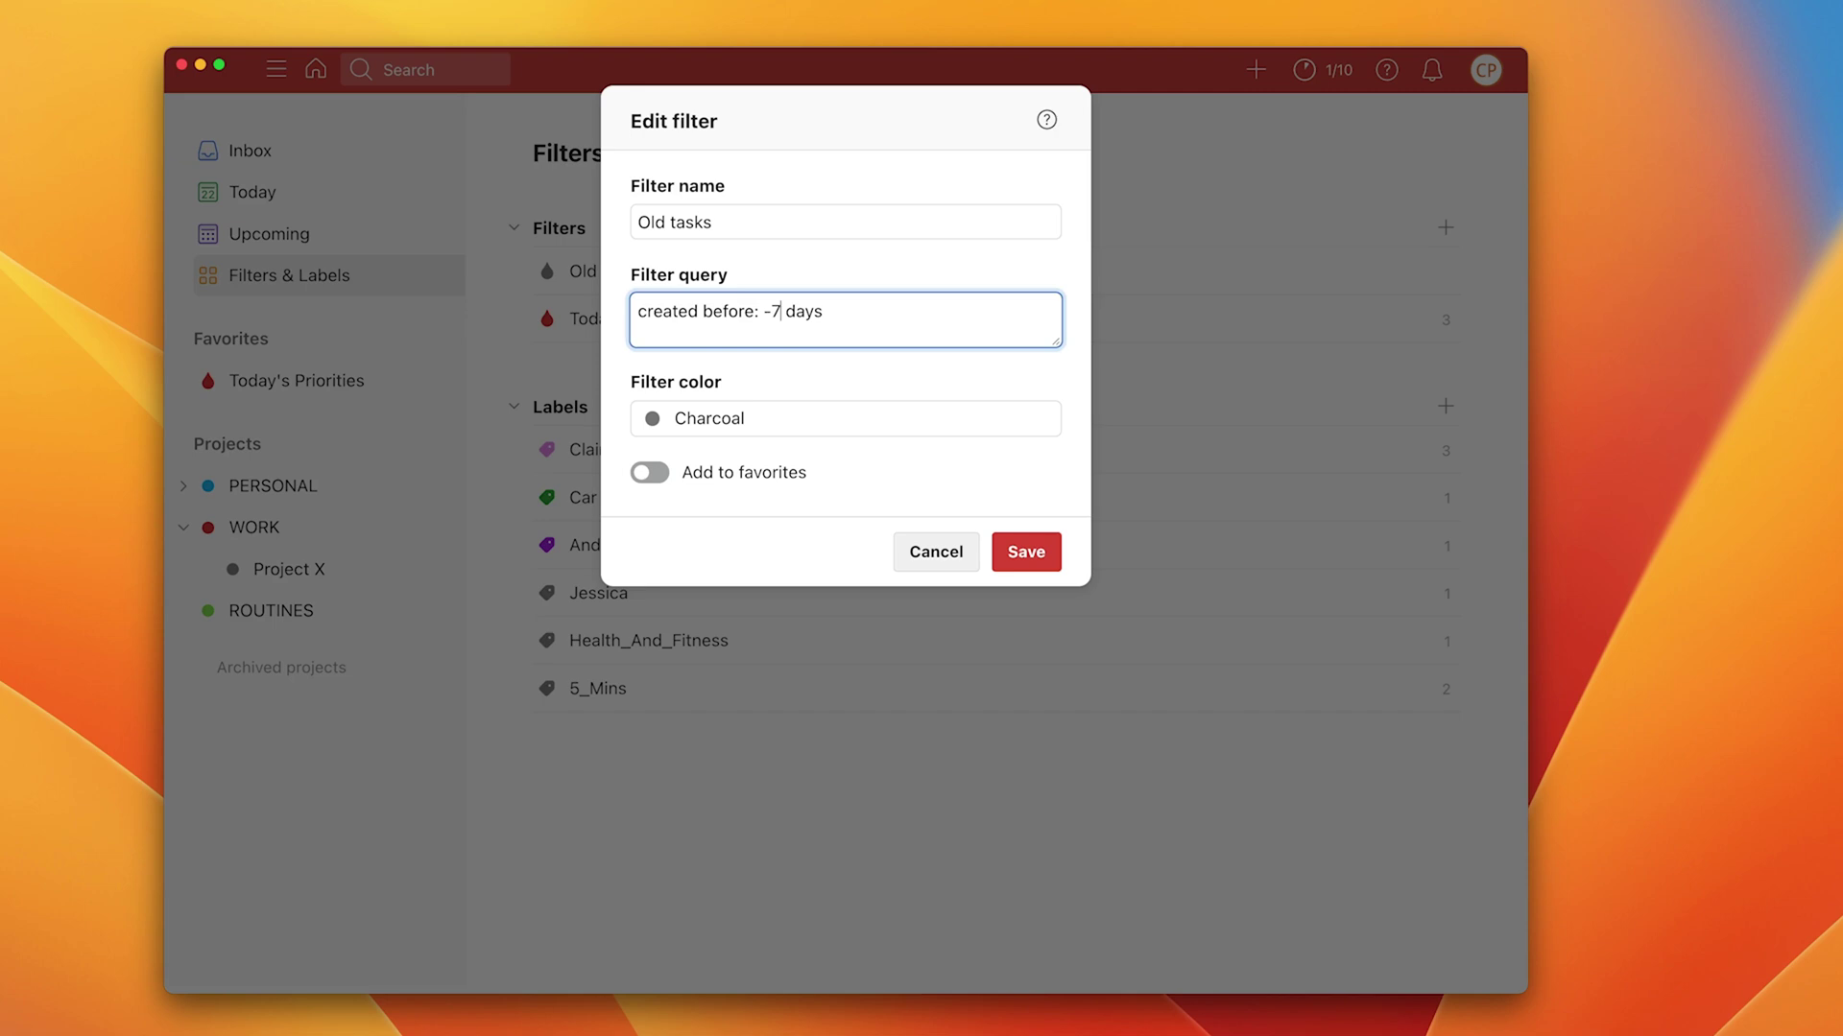
pyautogui.click(1024, 552)
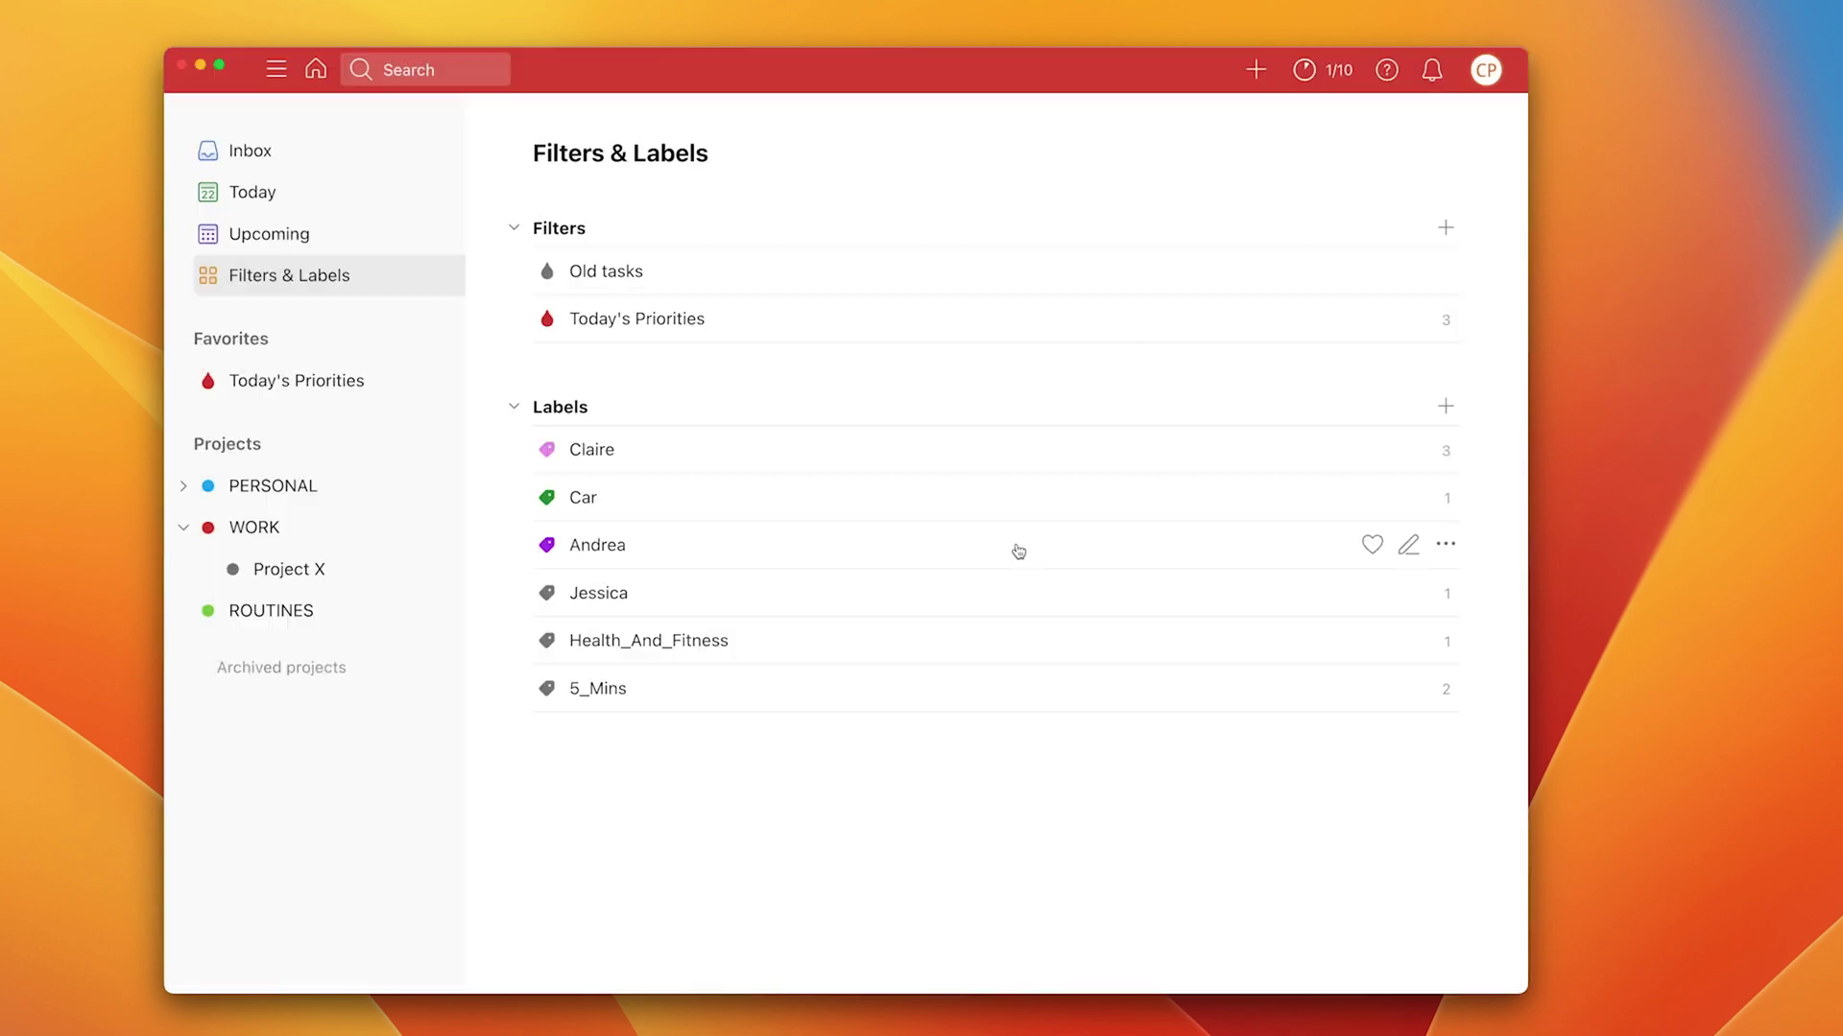
pyautogui.click(604, 276)
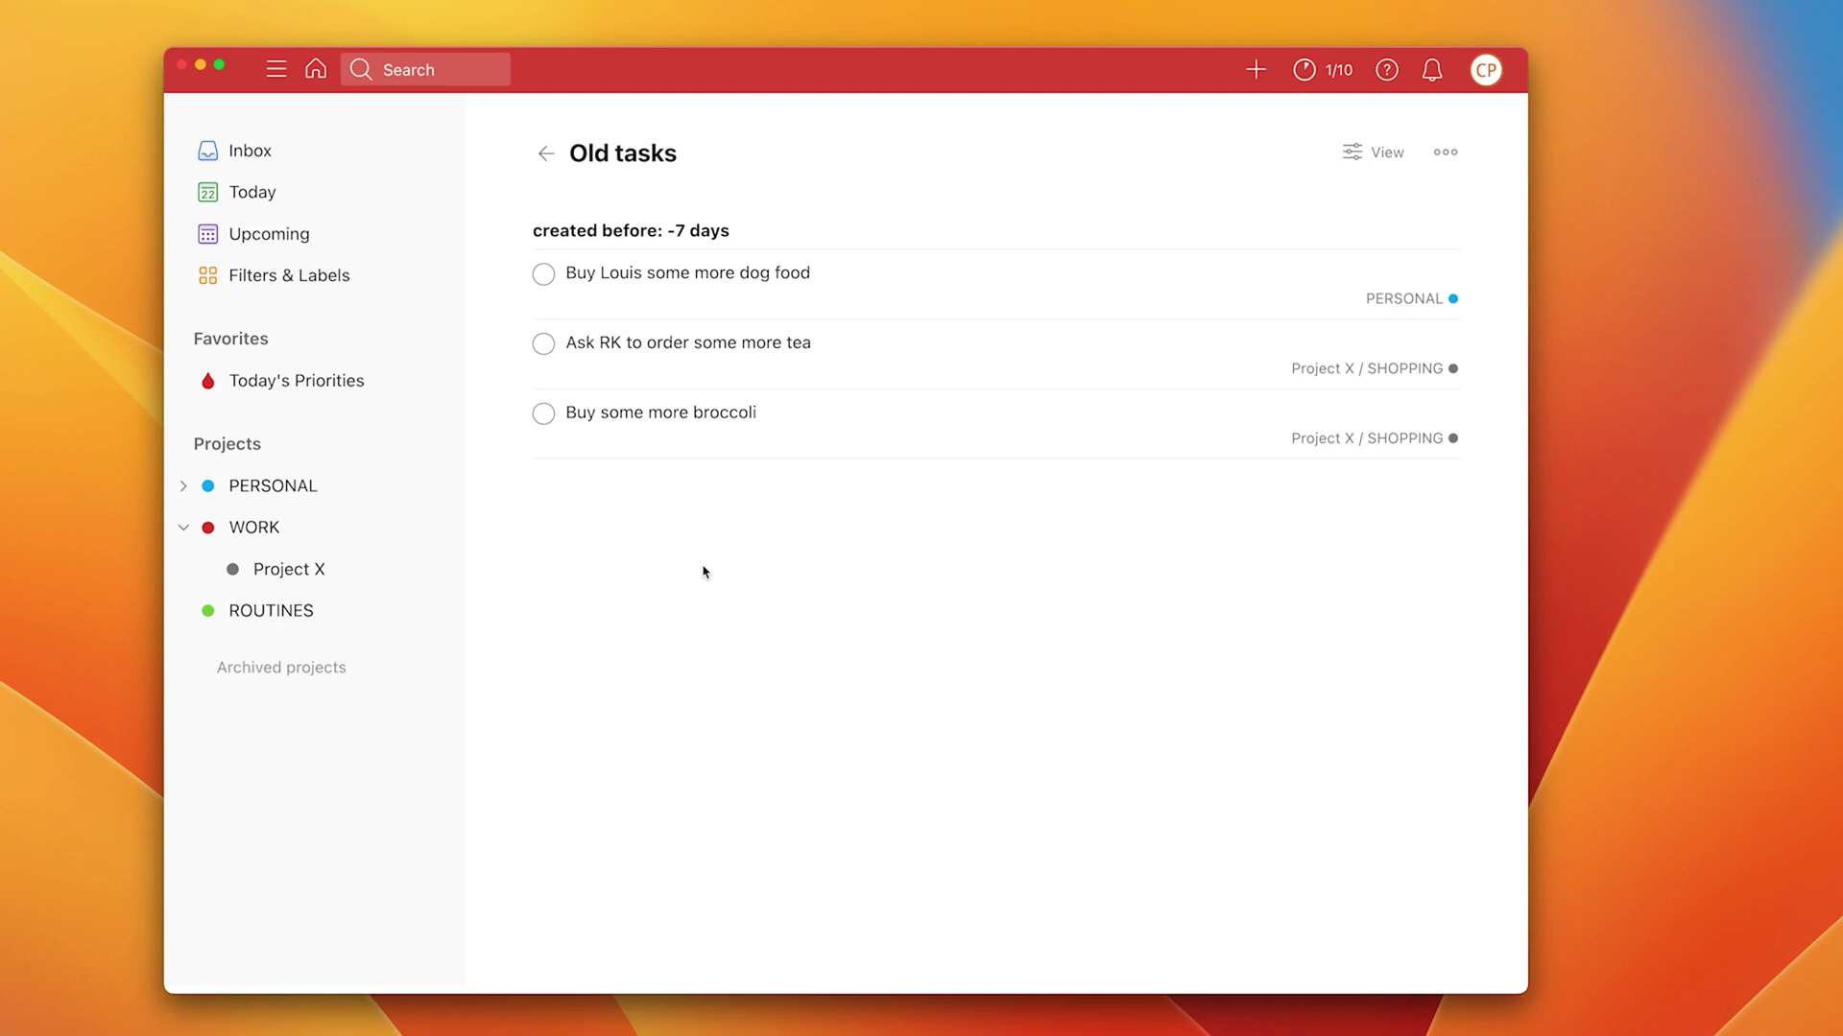
pyautogui.click(546, 154)
pyautogui.moveTo(710, 274)
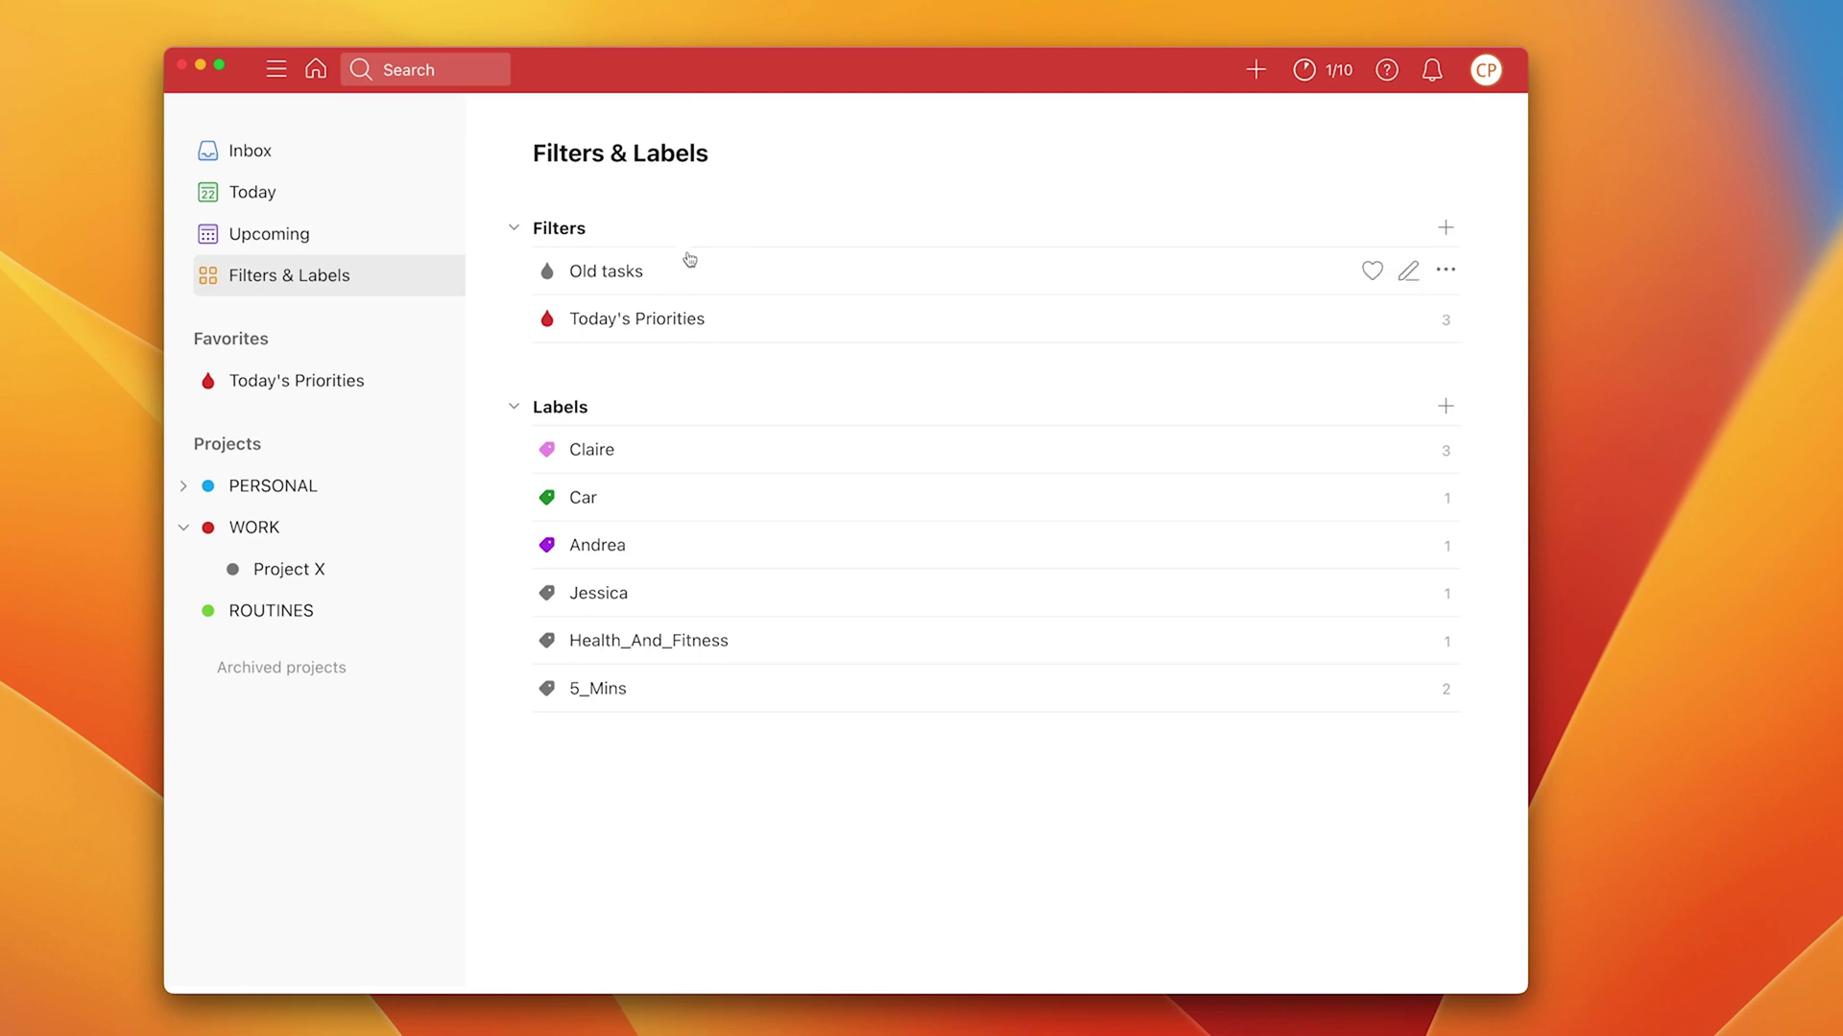
# Step: Replace the 7 with 180 in the Old tasks filter query and save
pyautogui.click(1409, 272)
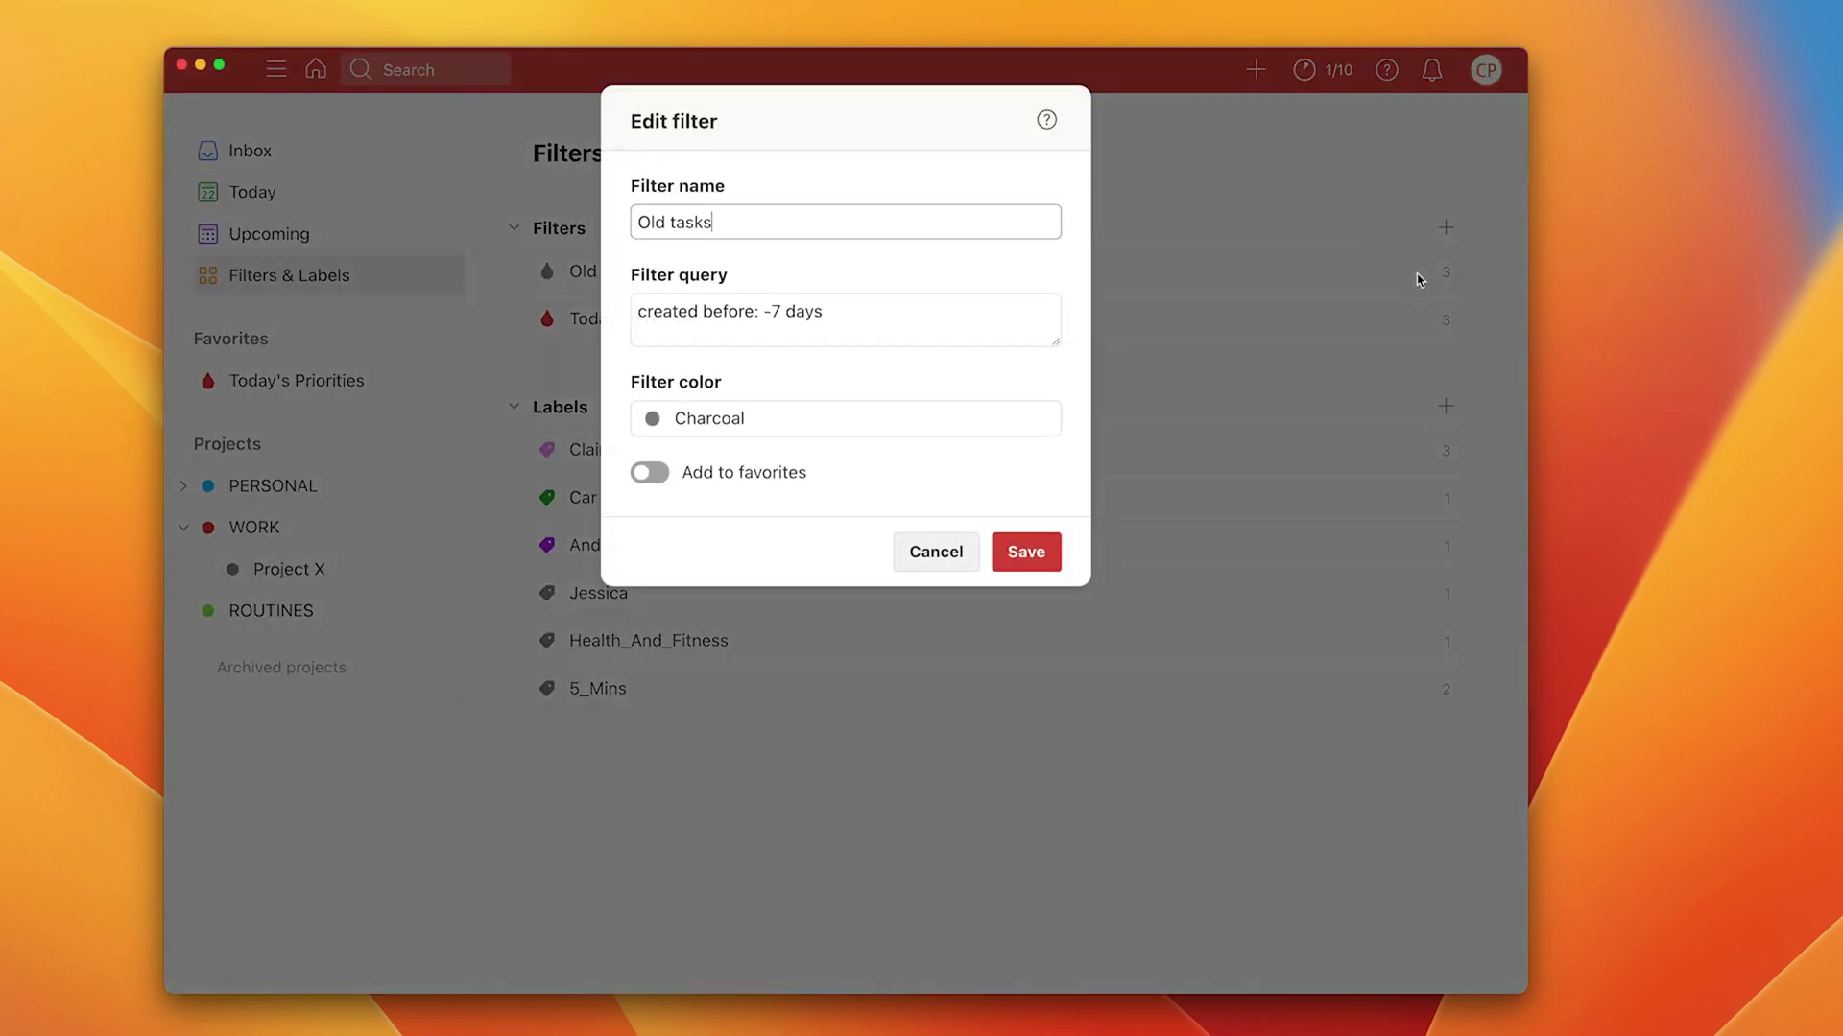
pyautogui.click(780, 311)
pyautogui.press('BackSpace')
pyautogui.write('180')
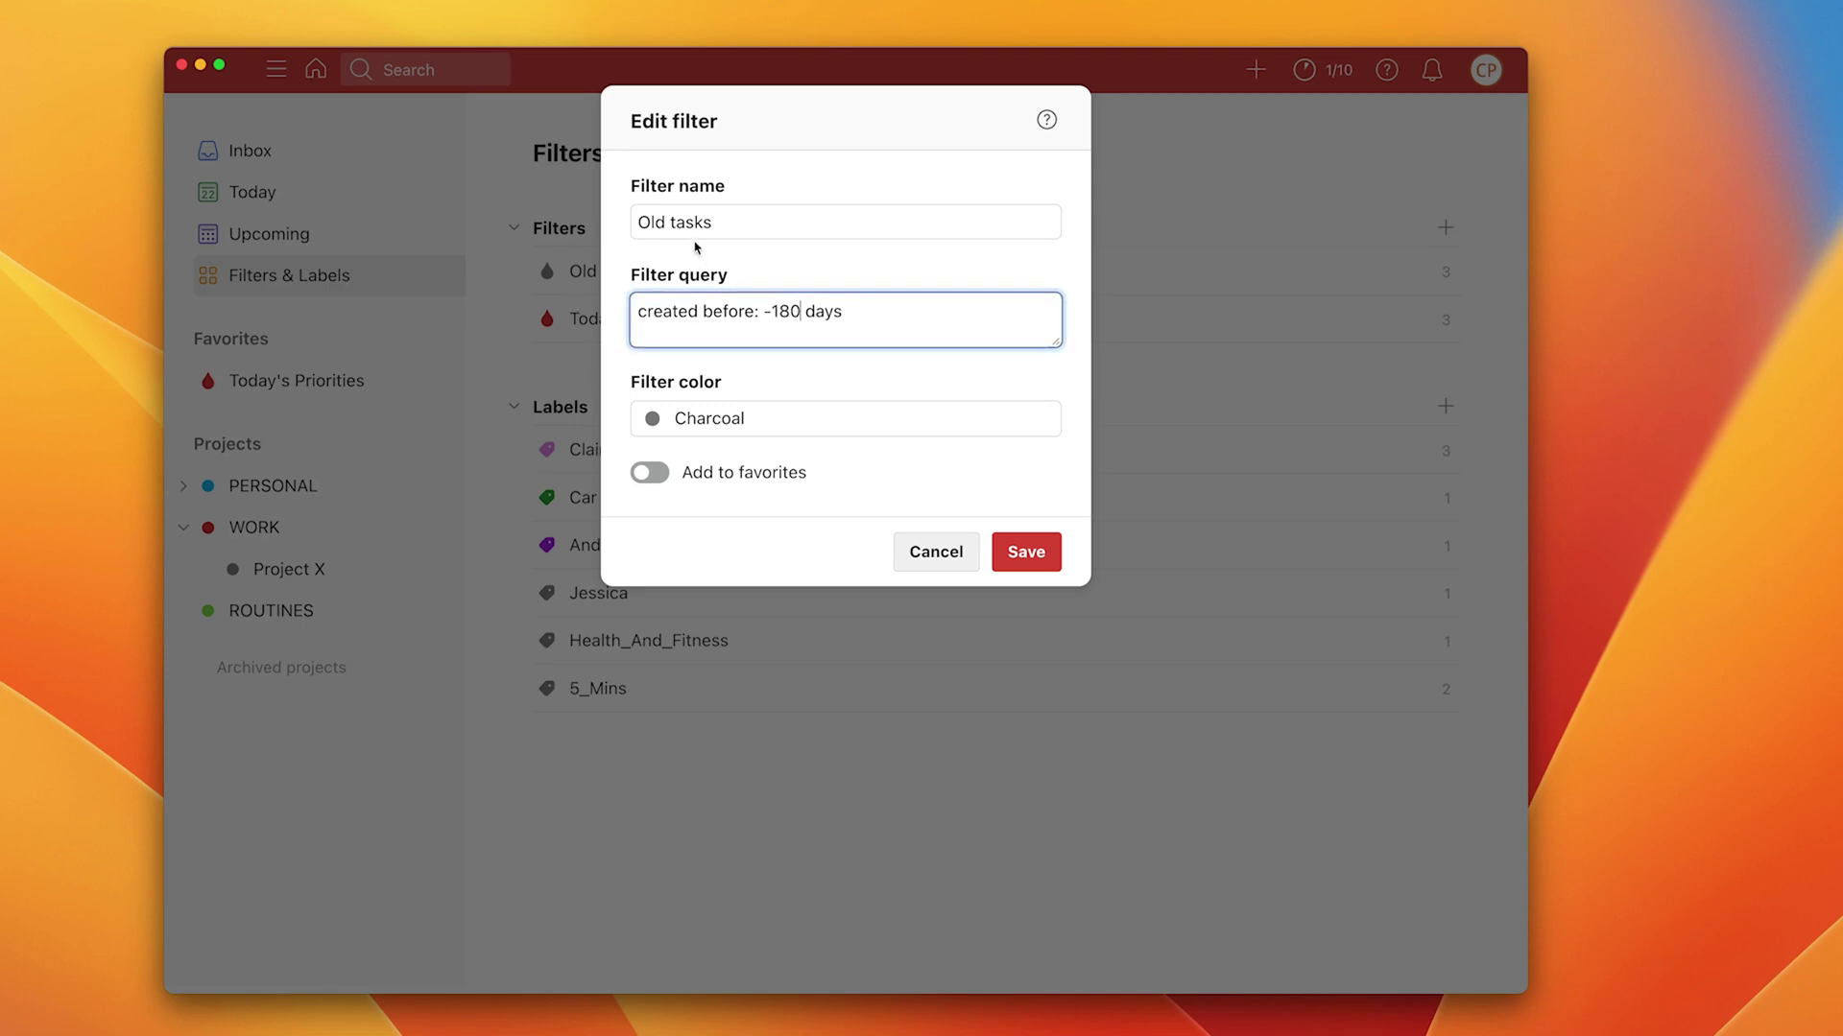
pyautogui.click(1026, 552)
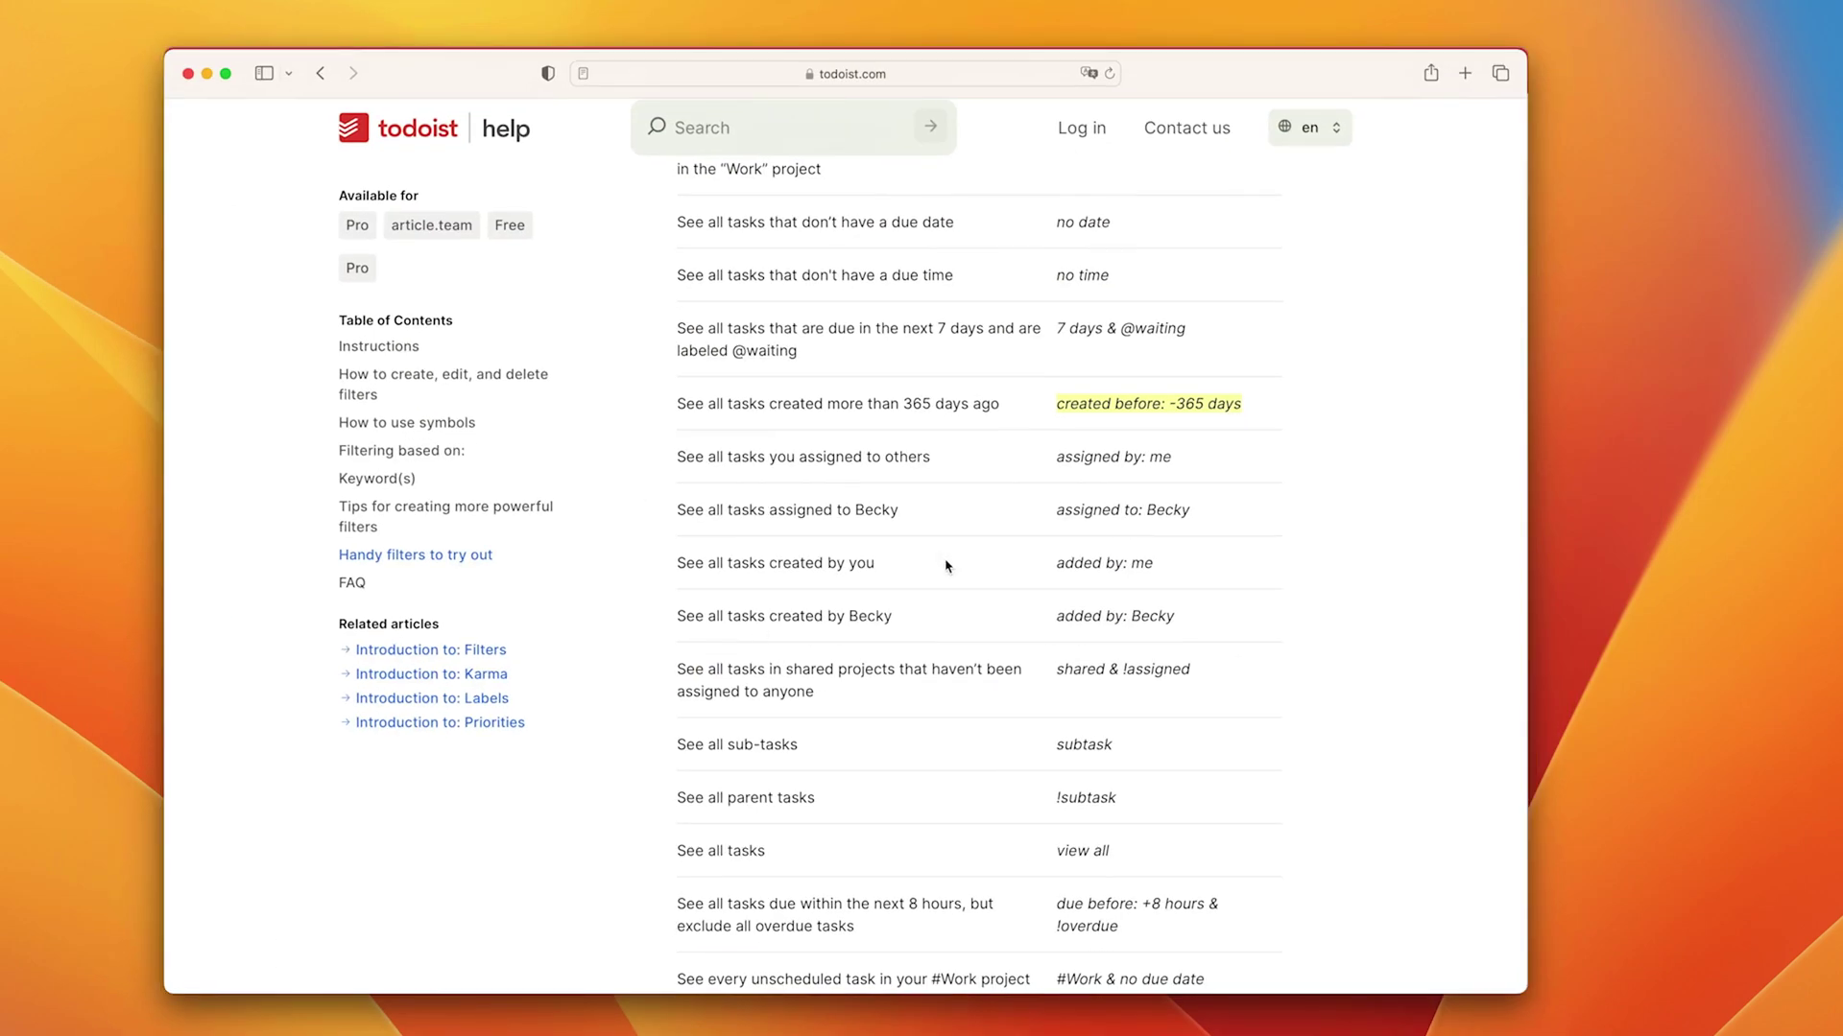
pyautogui.scroll(-10, 945, 566)
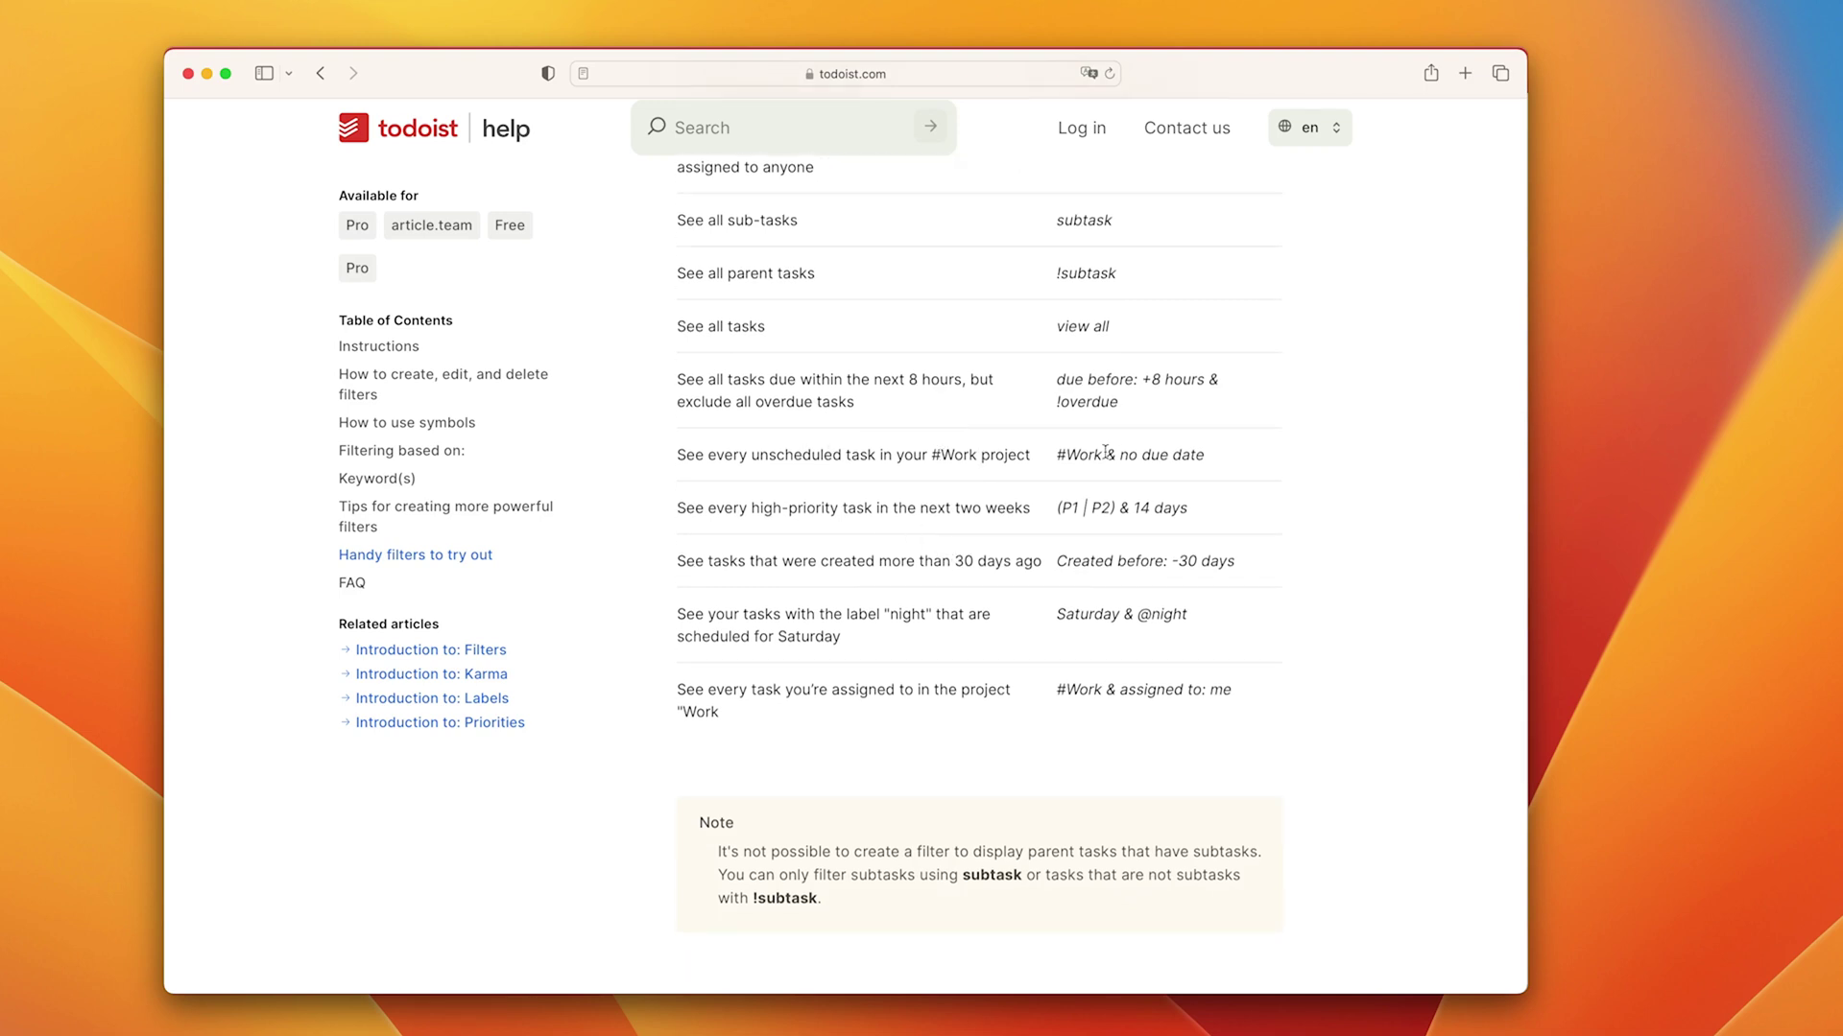
pyautogui.scroll(15, 1106, 451)
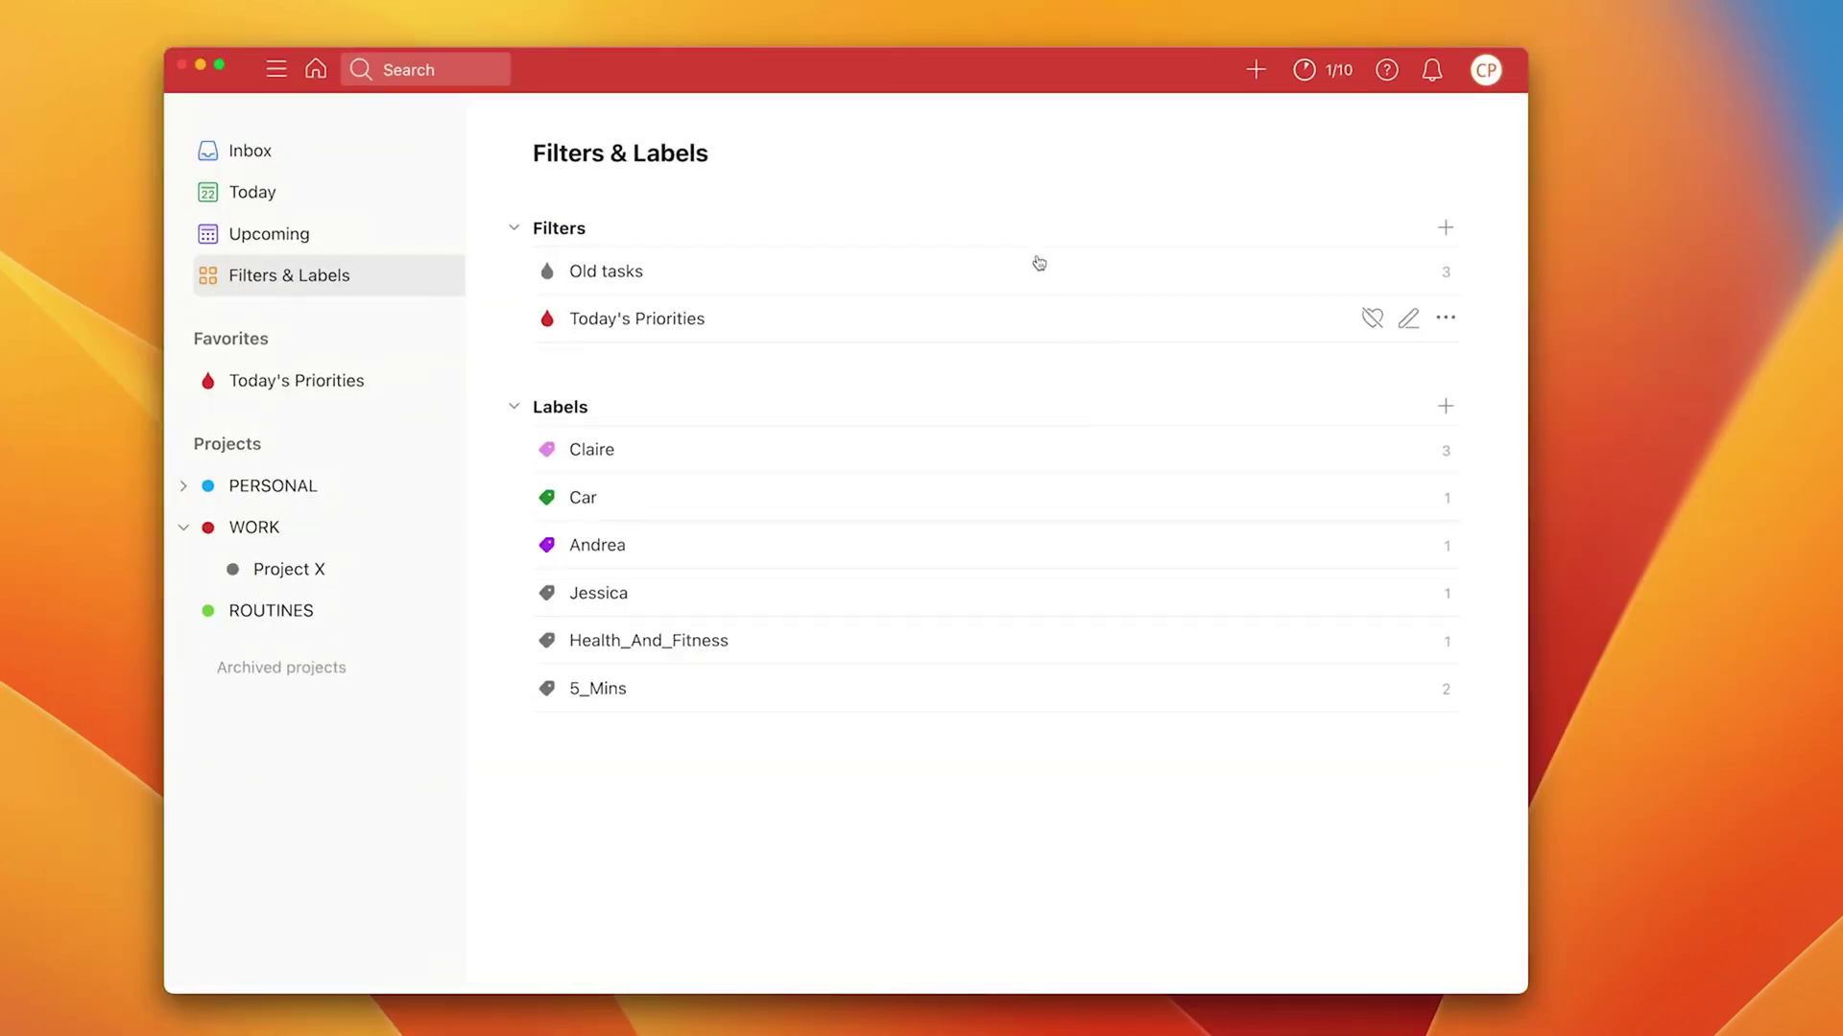
# Step: Add a filter named Today's Work with query 'Today & #WORK', correcting the mistyped £ to #
pyautogui.click(1445, 228)
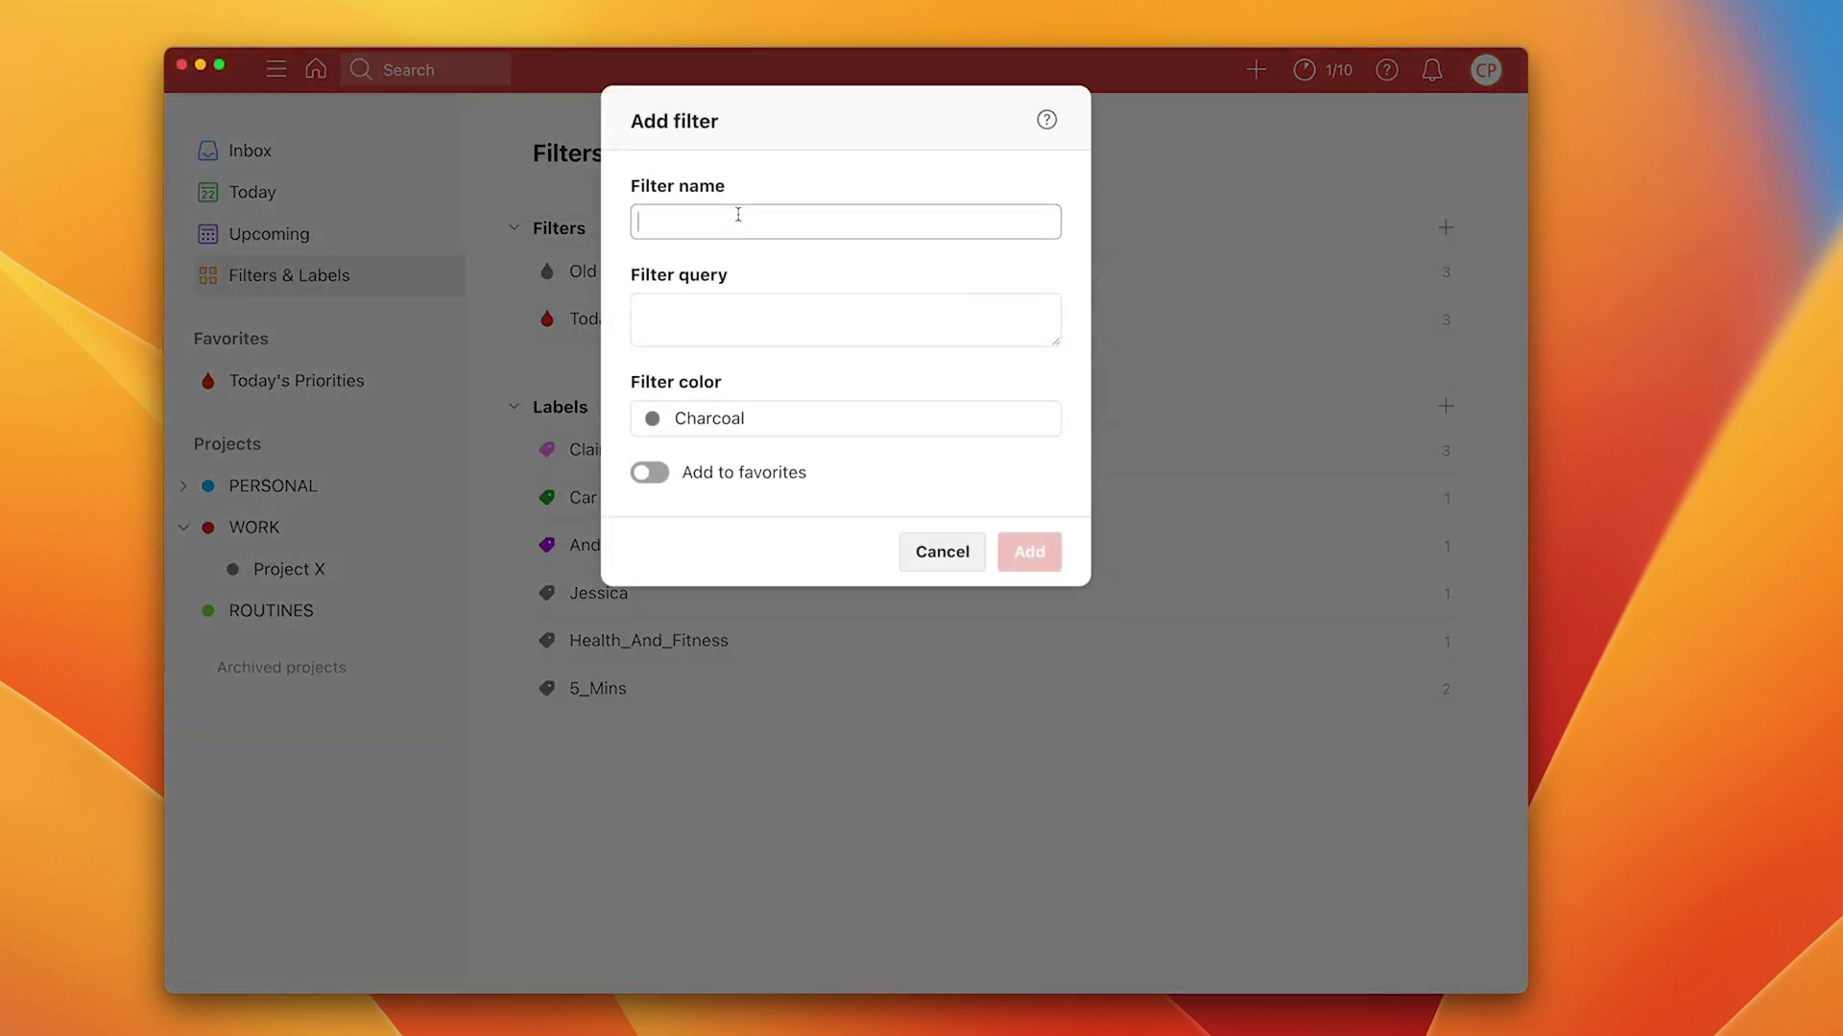
pyautogui.write("Today'")
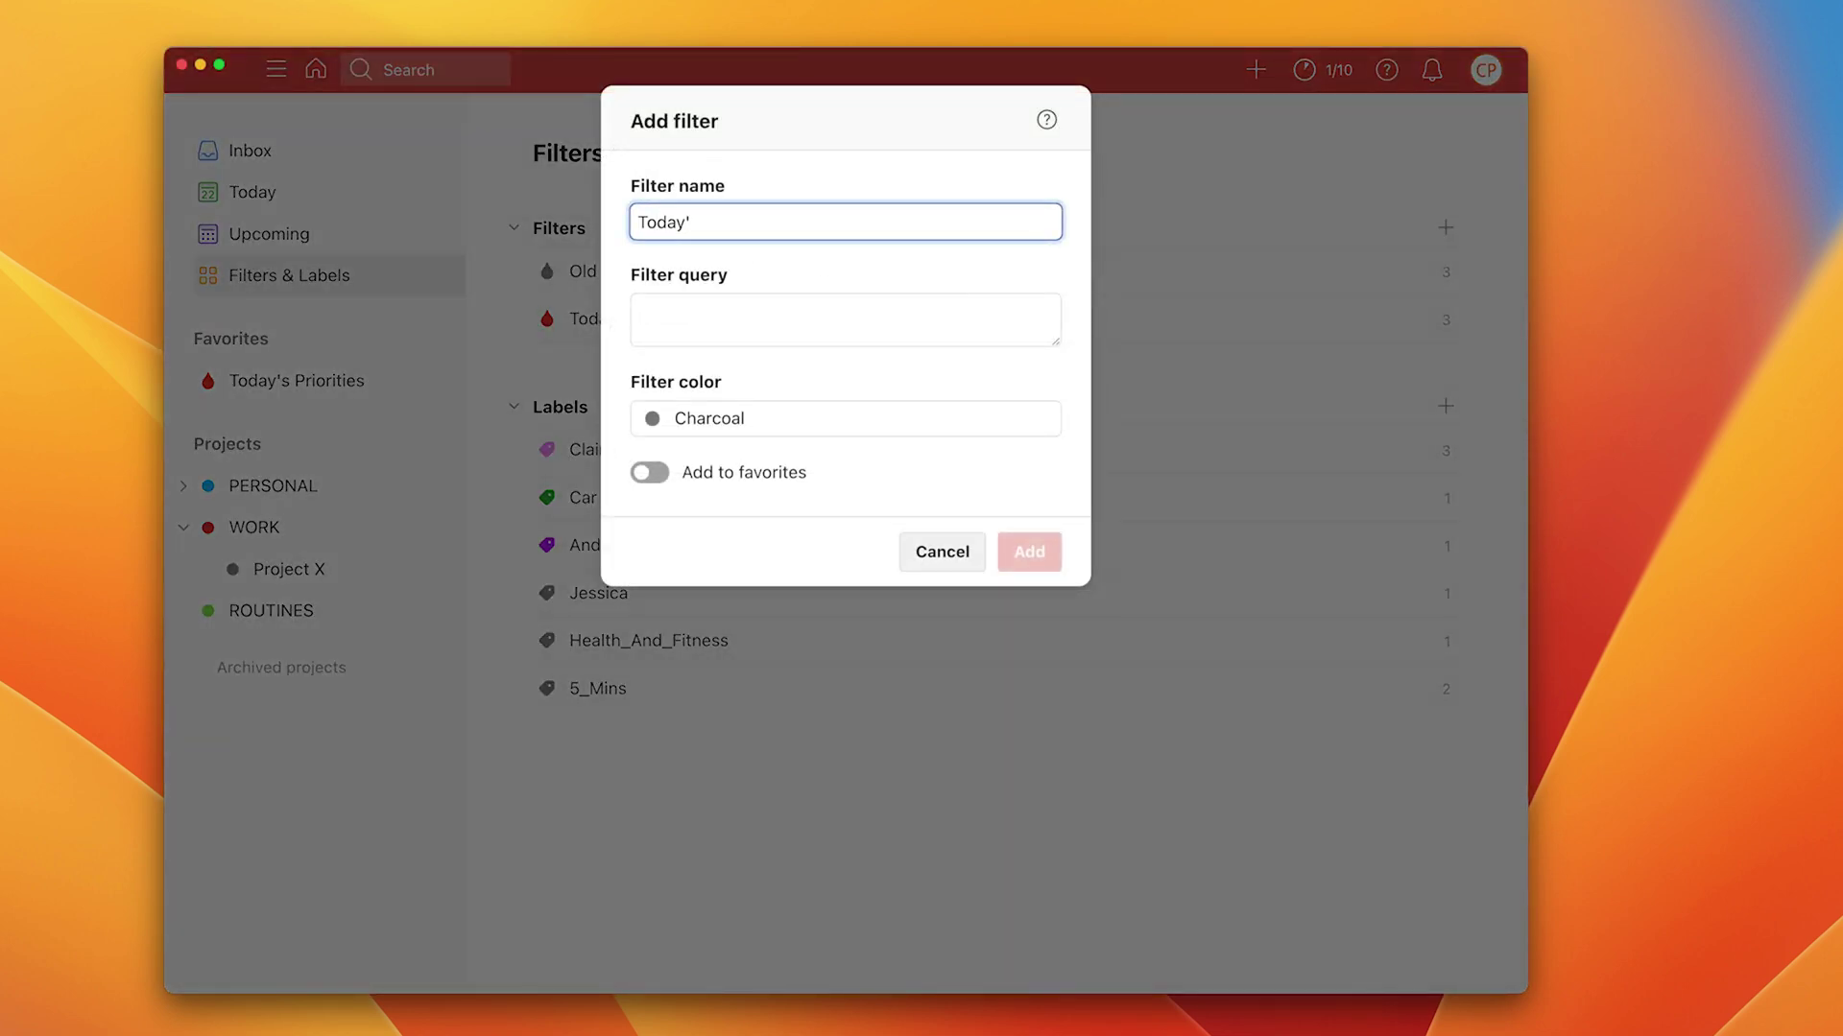
pyautogui.write('s Work')
pyautogui.click(681, 315)
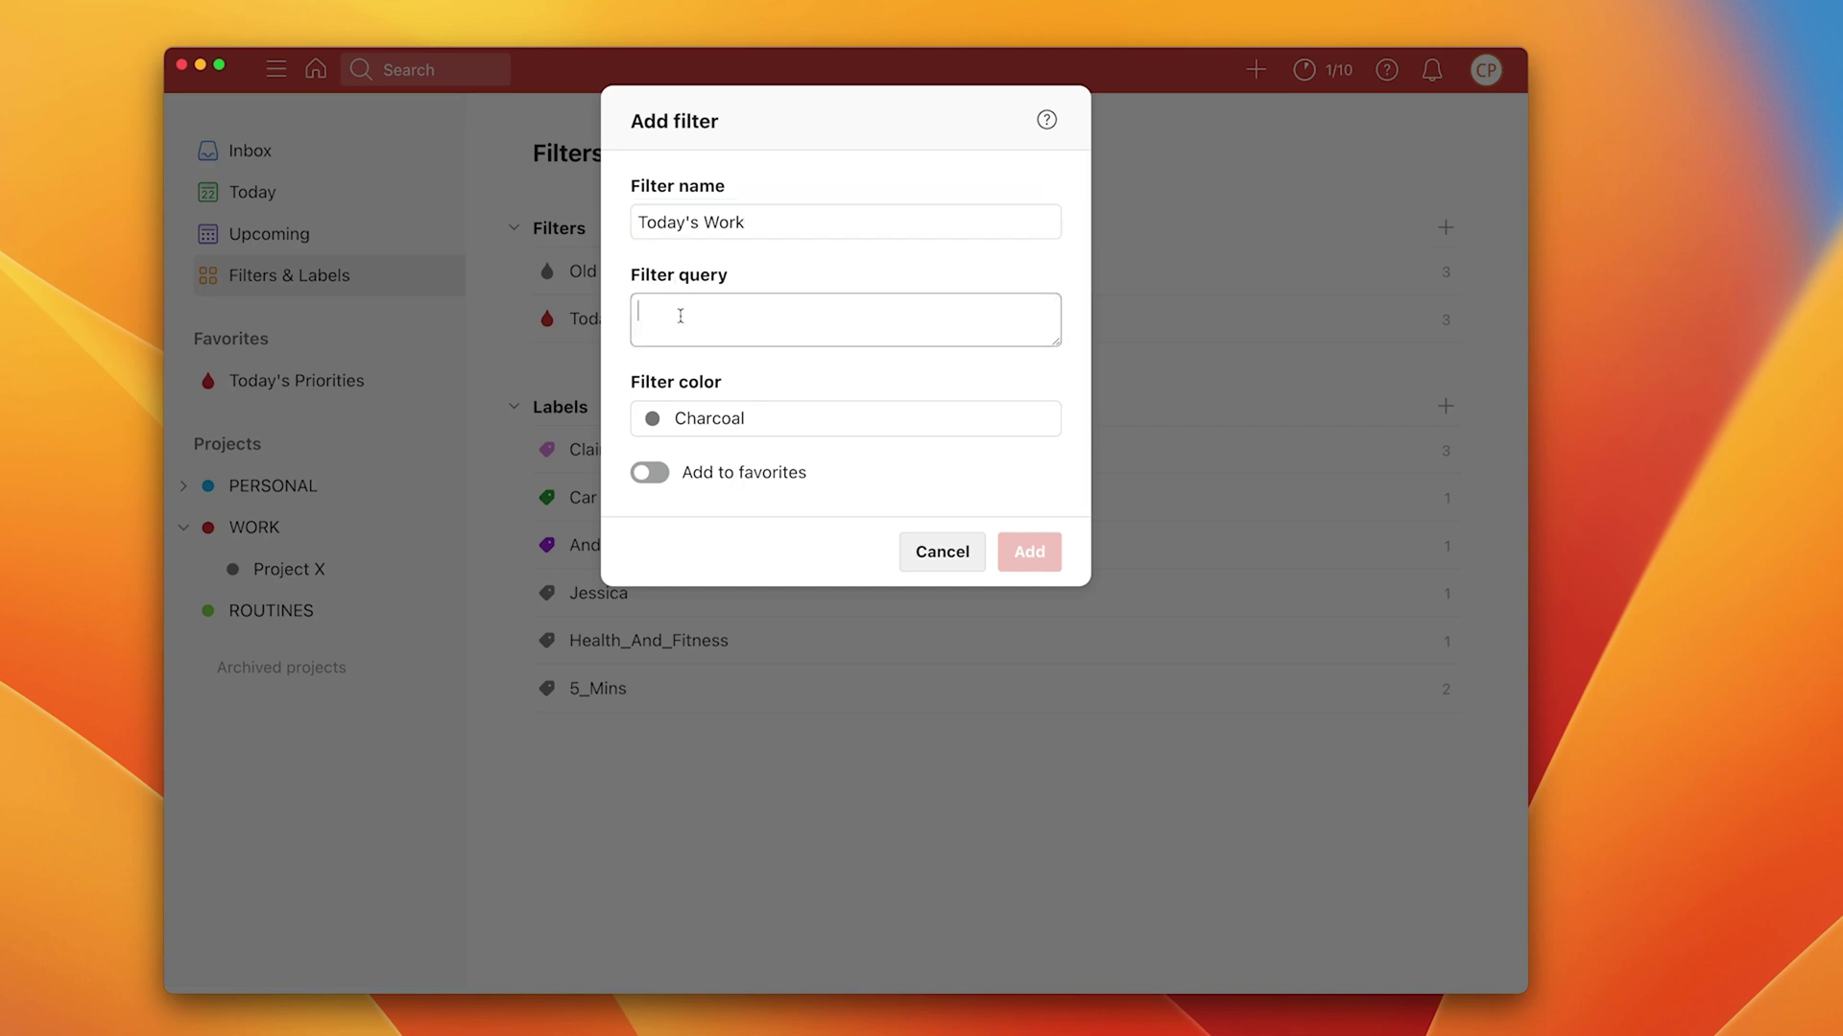
pyautogui.write('Today ')
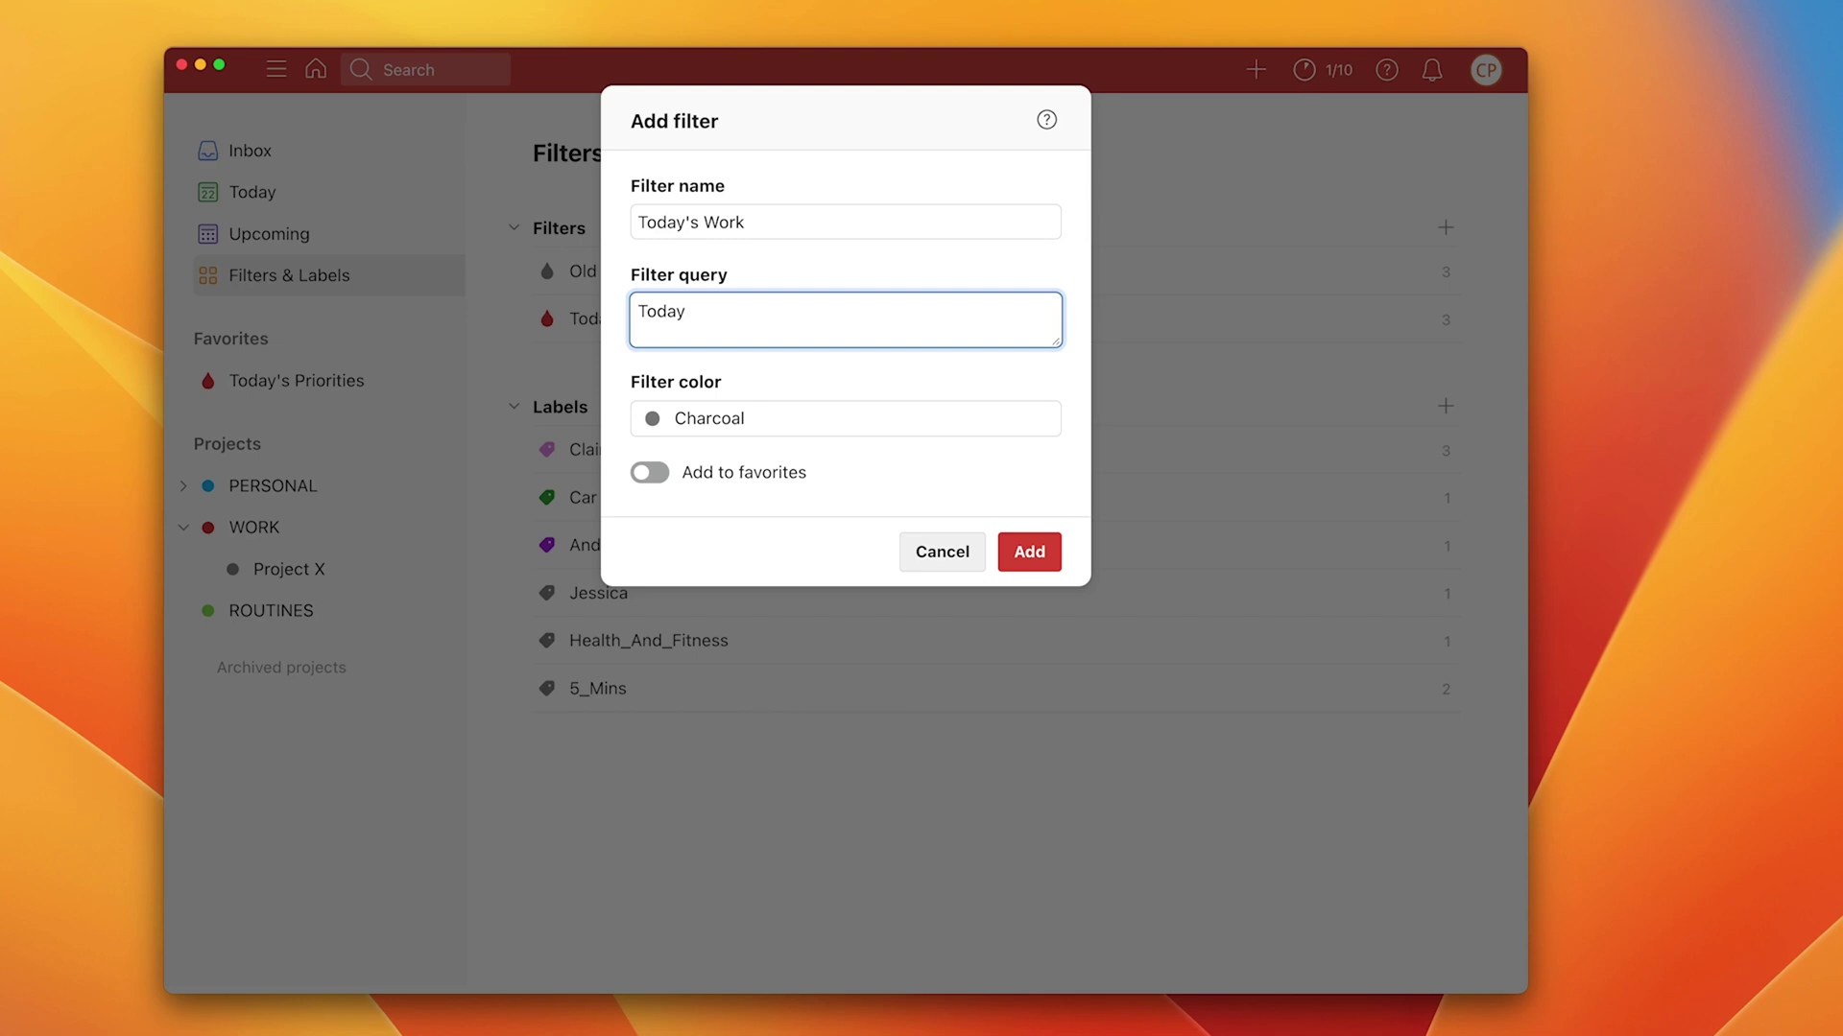
pyautogui.write('& £WORK')
pyautogui.click(717, 311)
pyautogui.press('BackSpace')
pyautogui.write('£')
pyautogui.press('BackSpace')
pyautogui.write('#')
pyautogui.click(1023, 550)
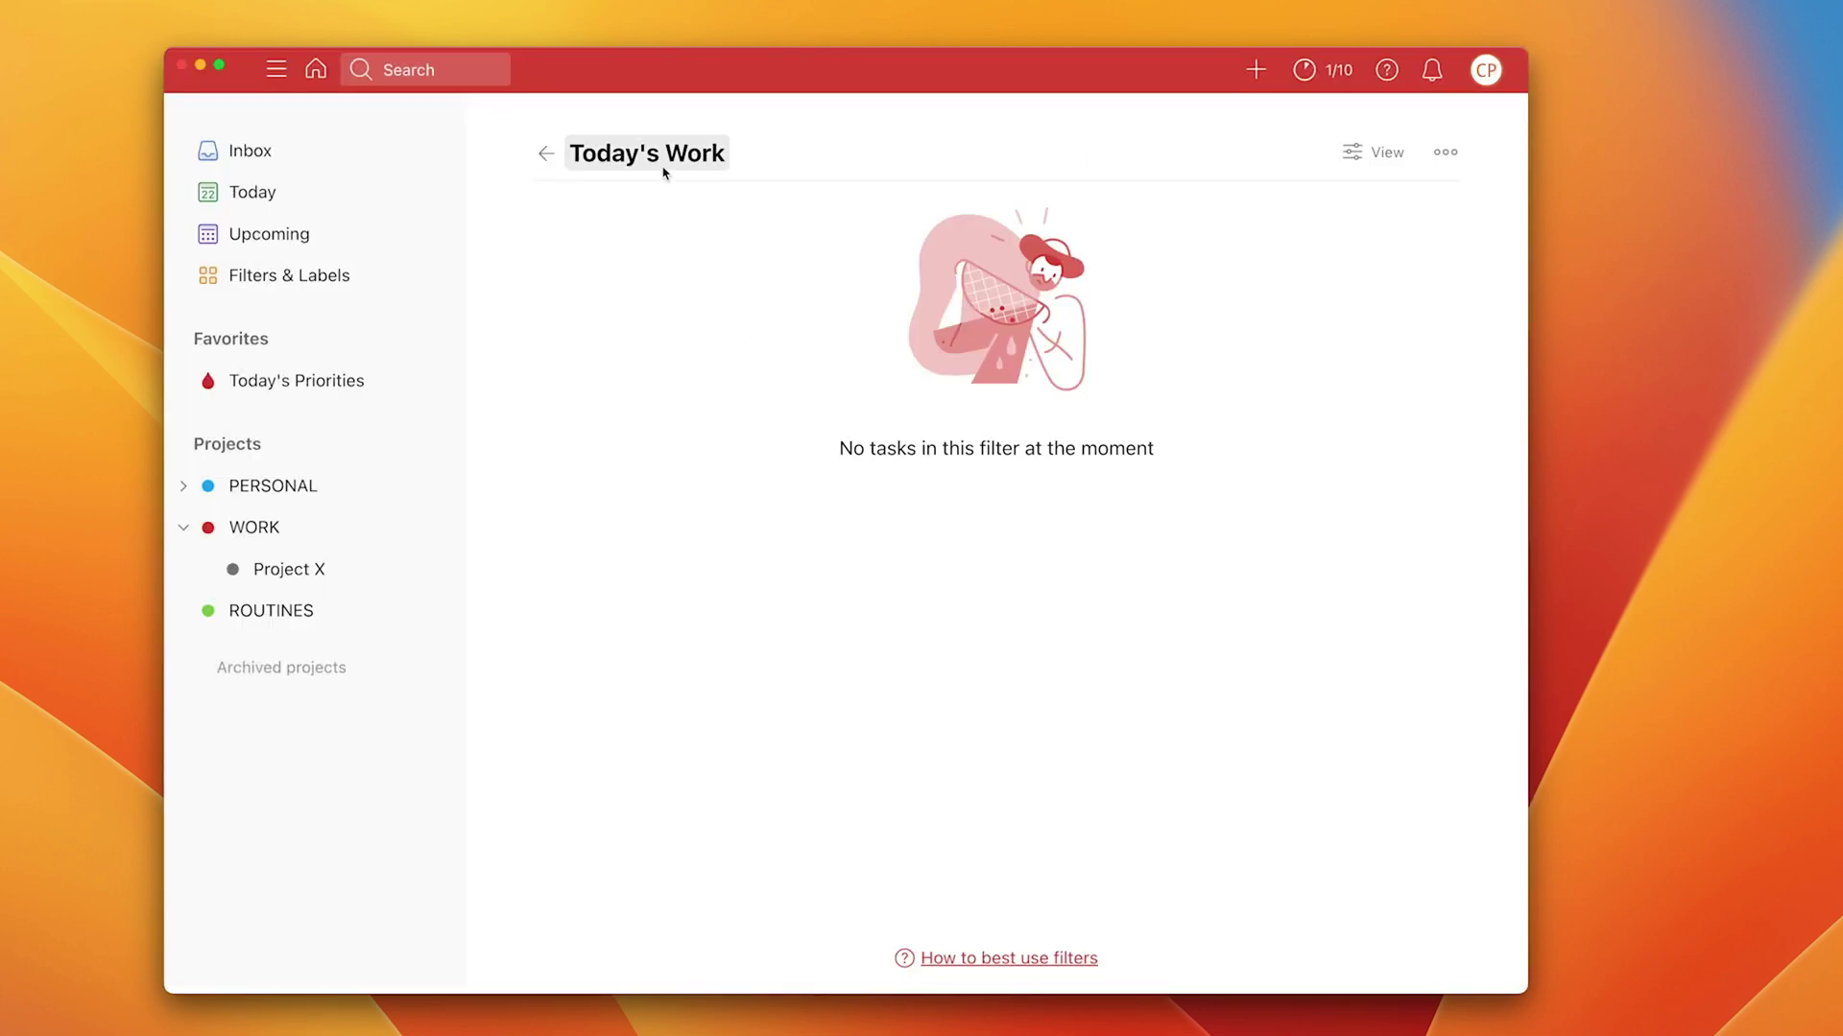
# Step: Move 'Research local personal trainers' from PERSONAL into the WORK project and view WORK's tasks
pyautogui.click(251, 192)
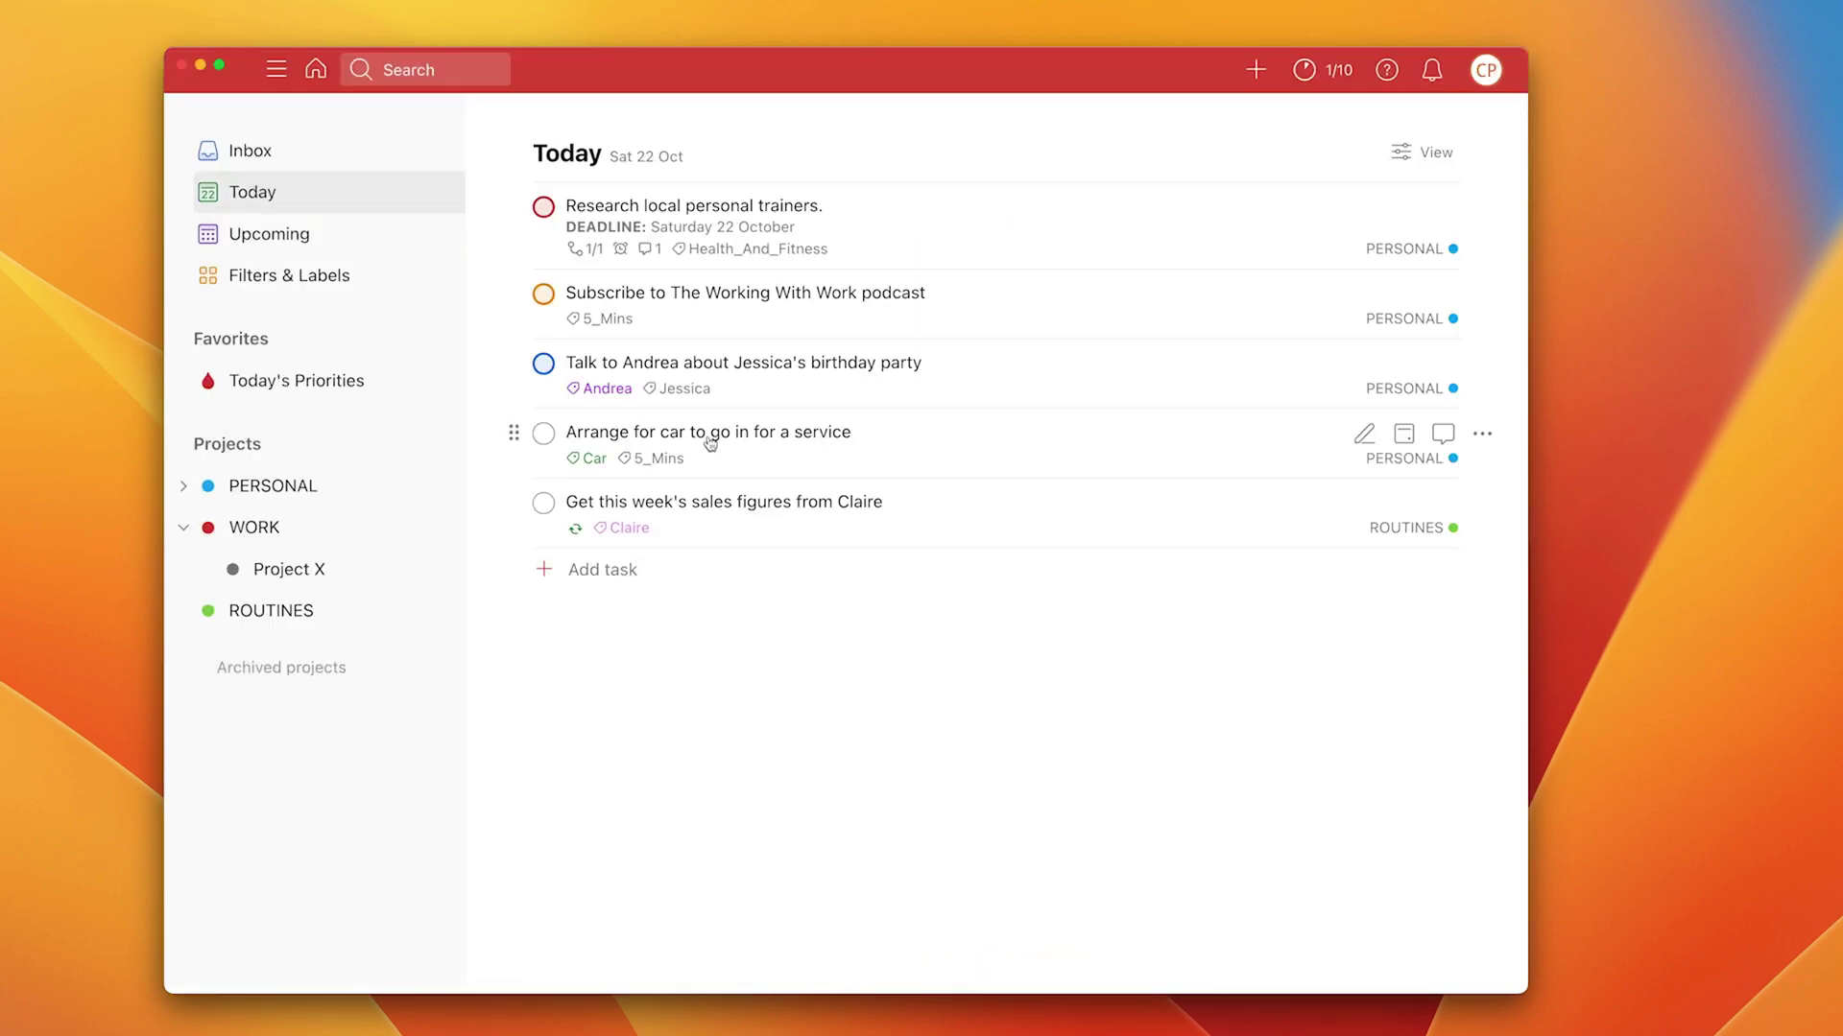
pyautogui.click(268, 496)
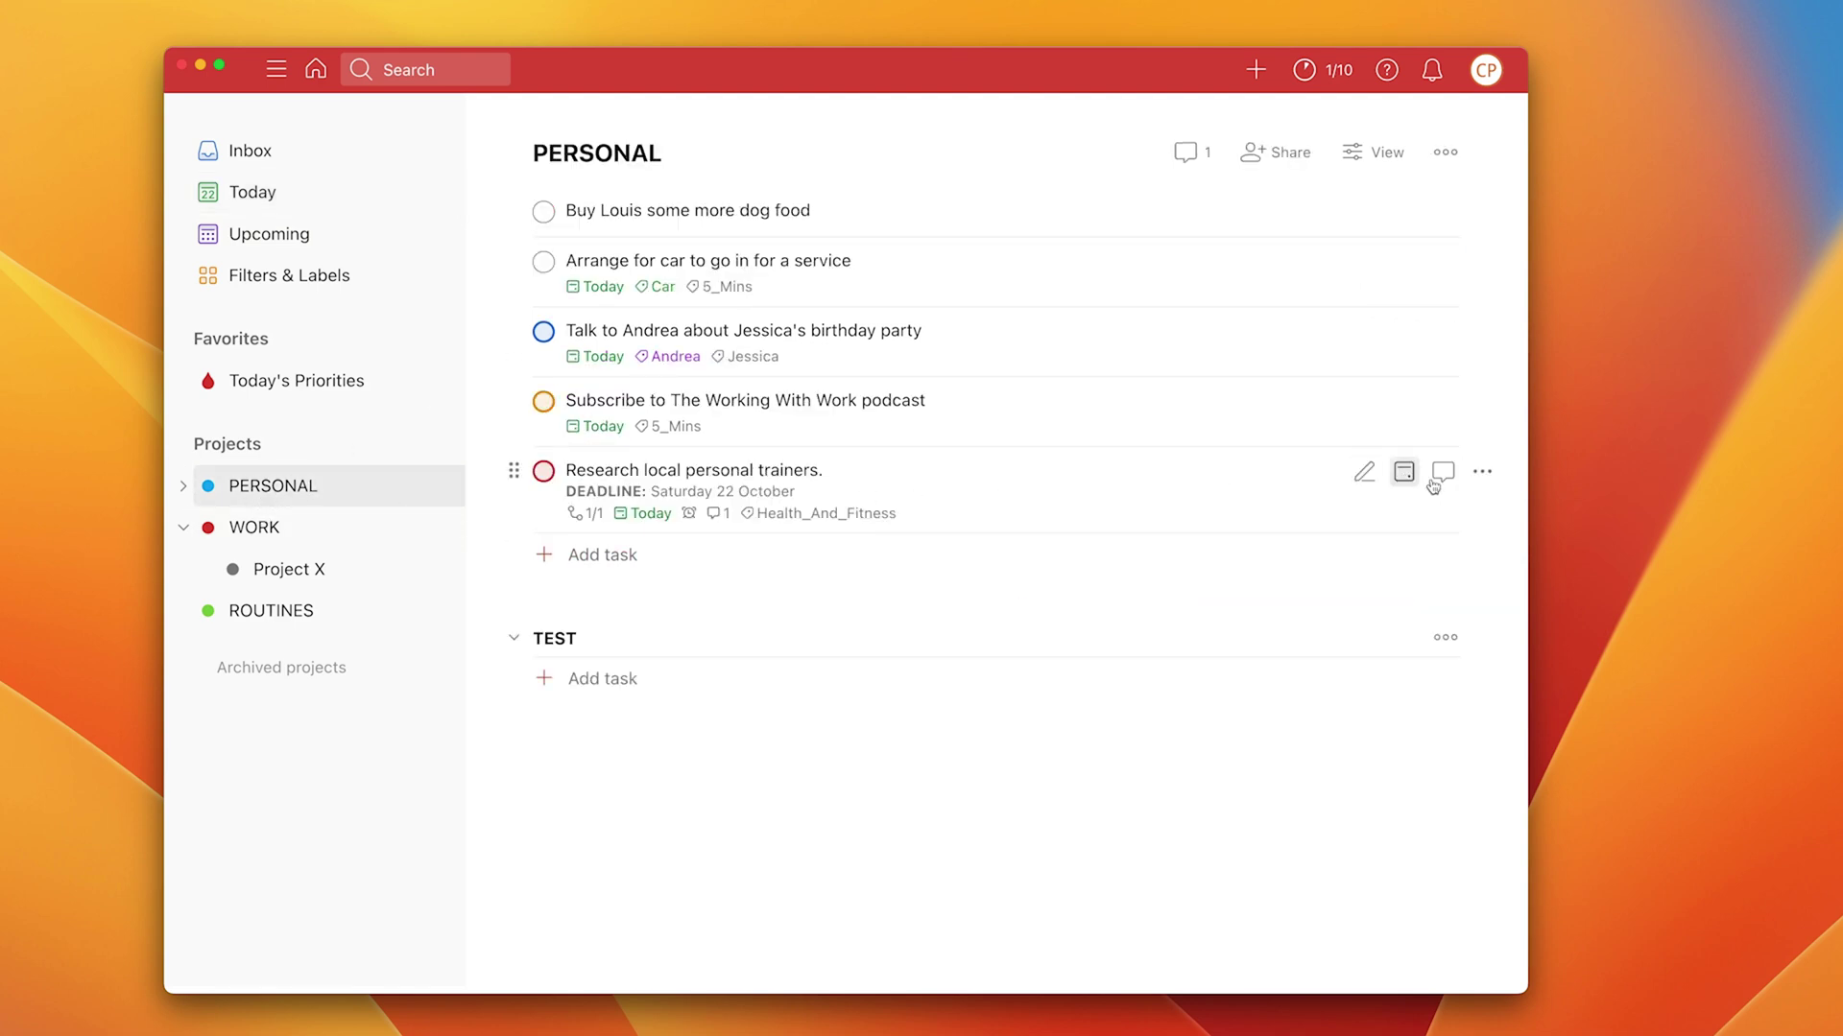
pyautogui.click(936, 481)
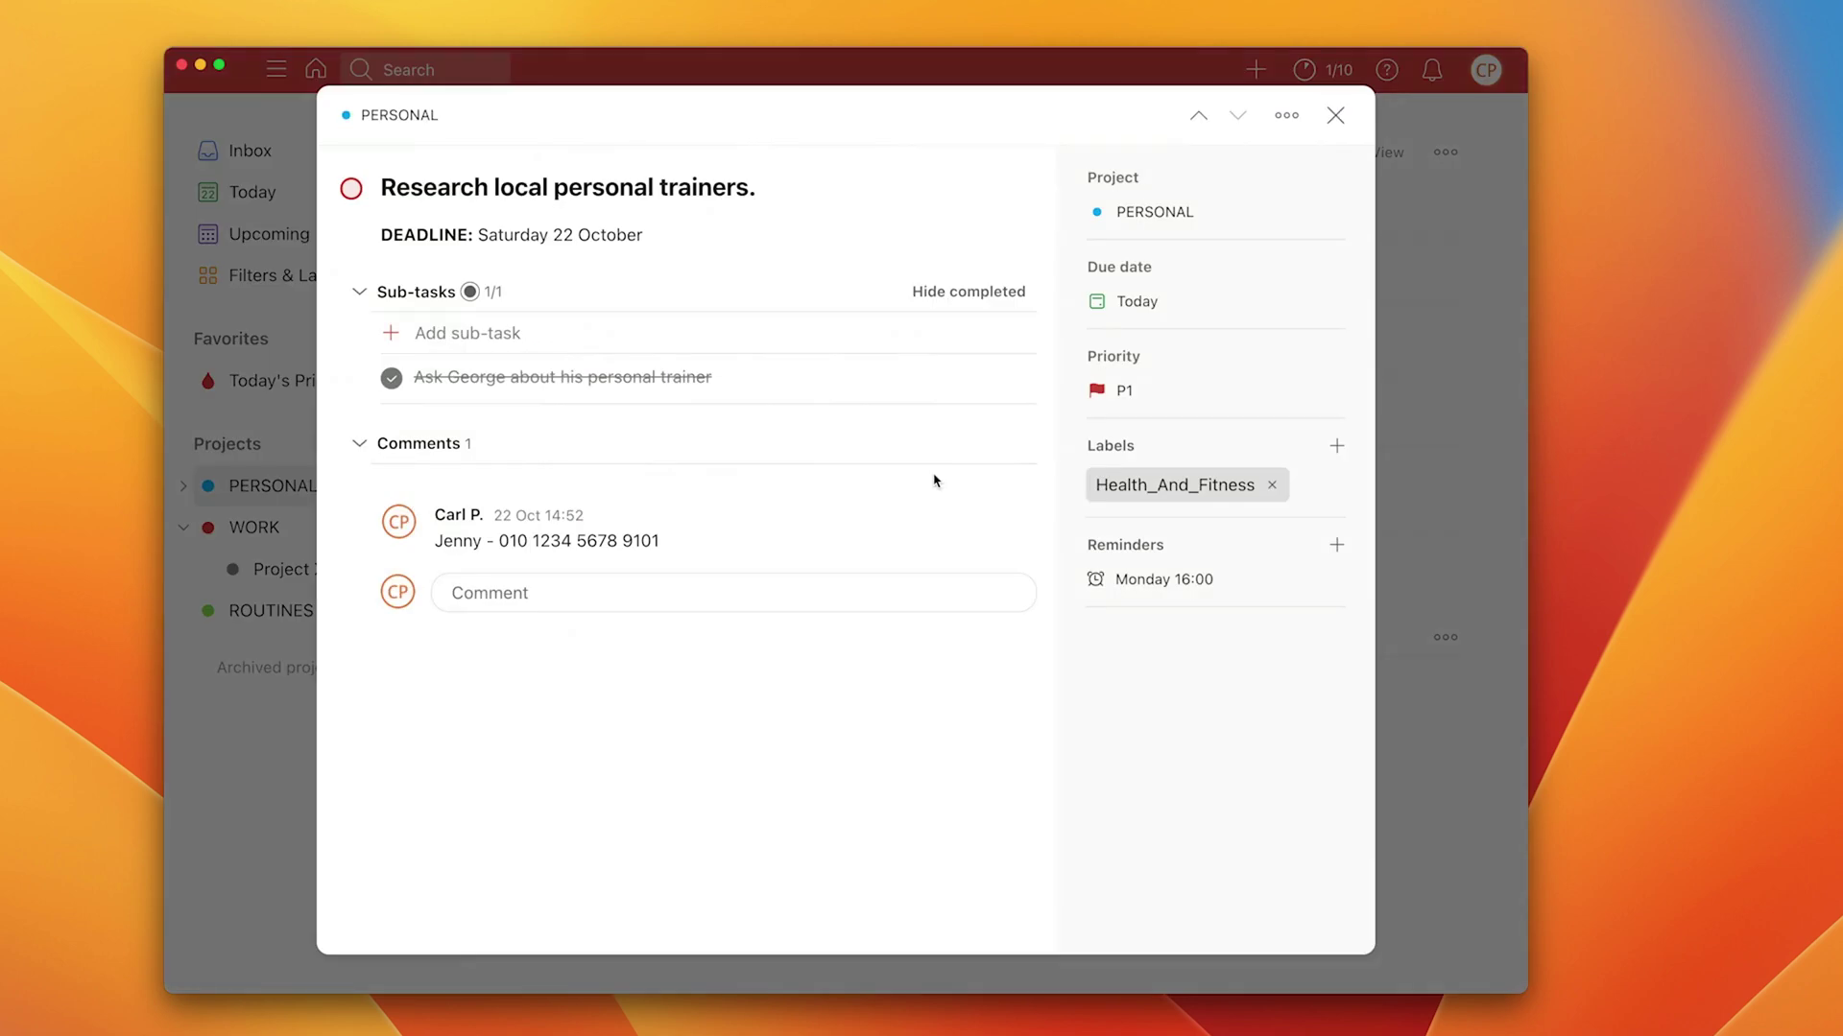
pyautogui.click(1168, 299)
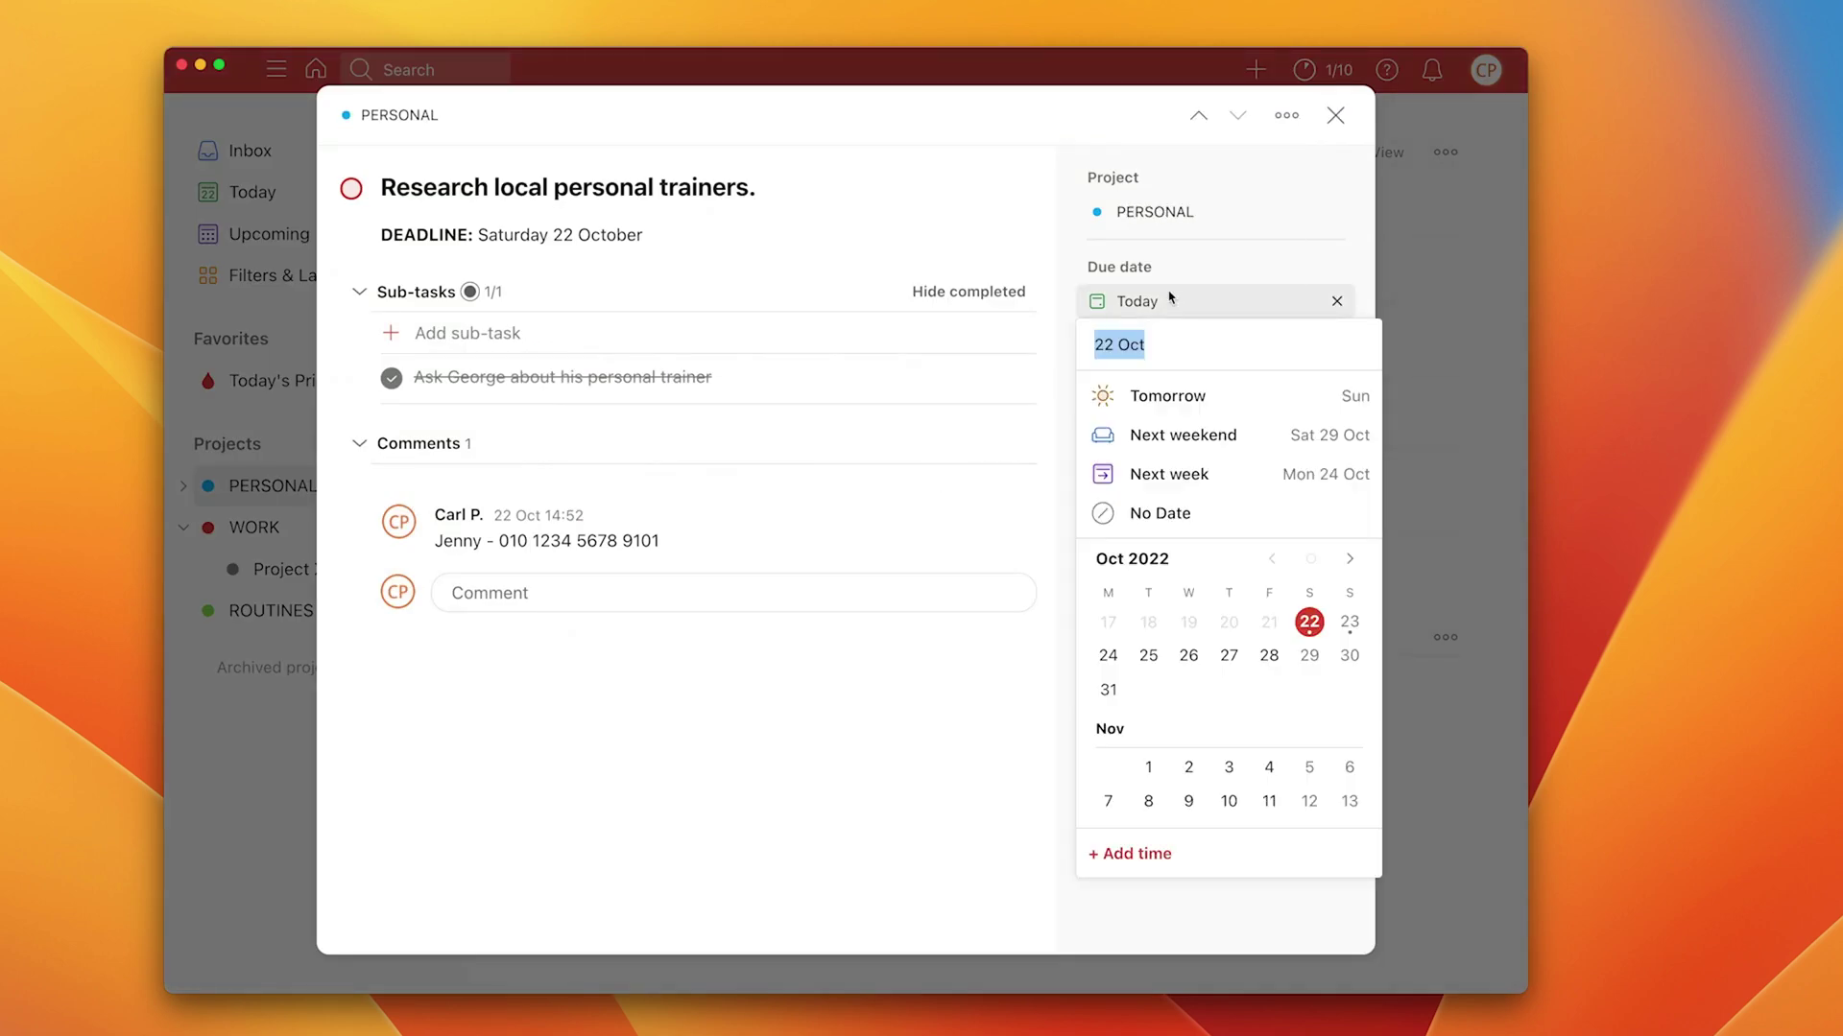
pyautogui.click(1166, 212)
pyautogui.click(1167, 213)
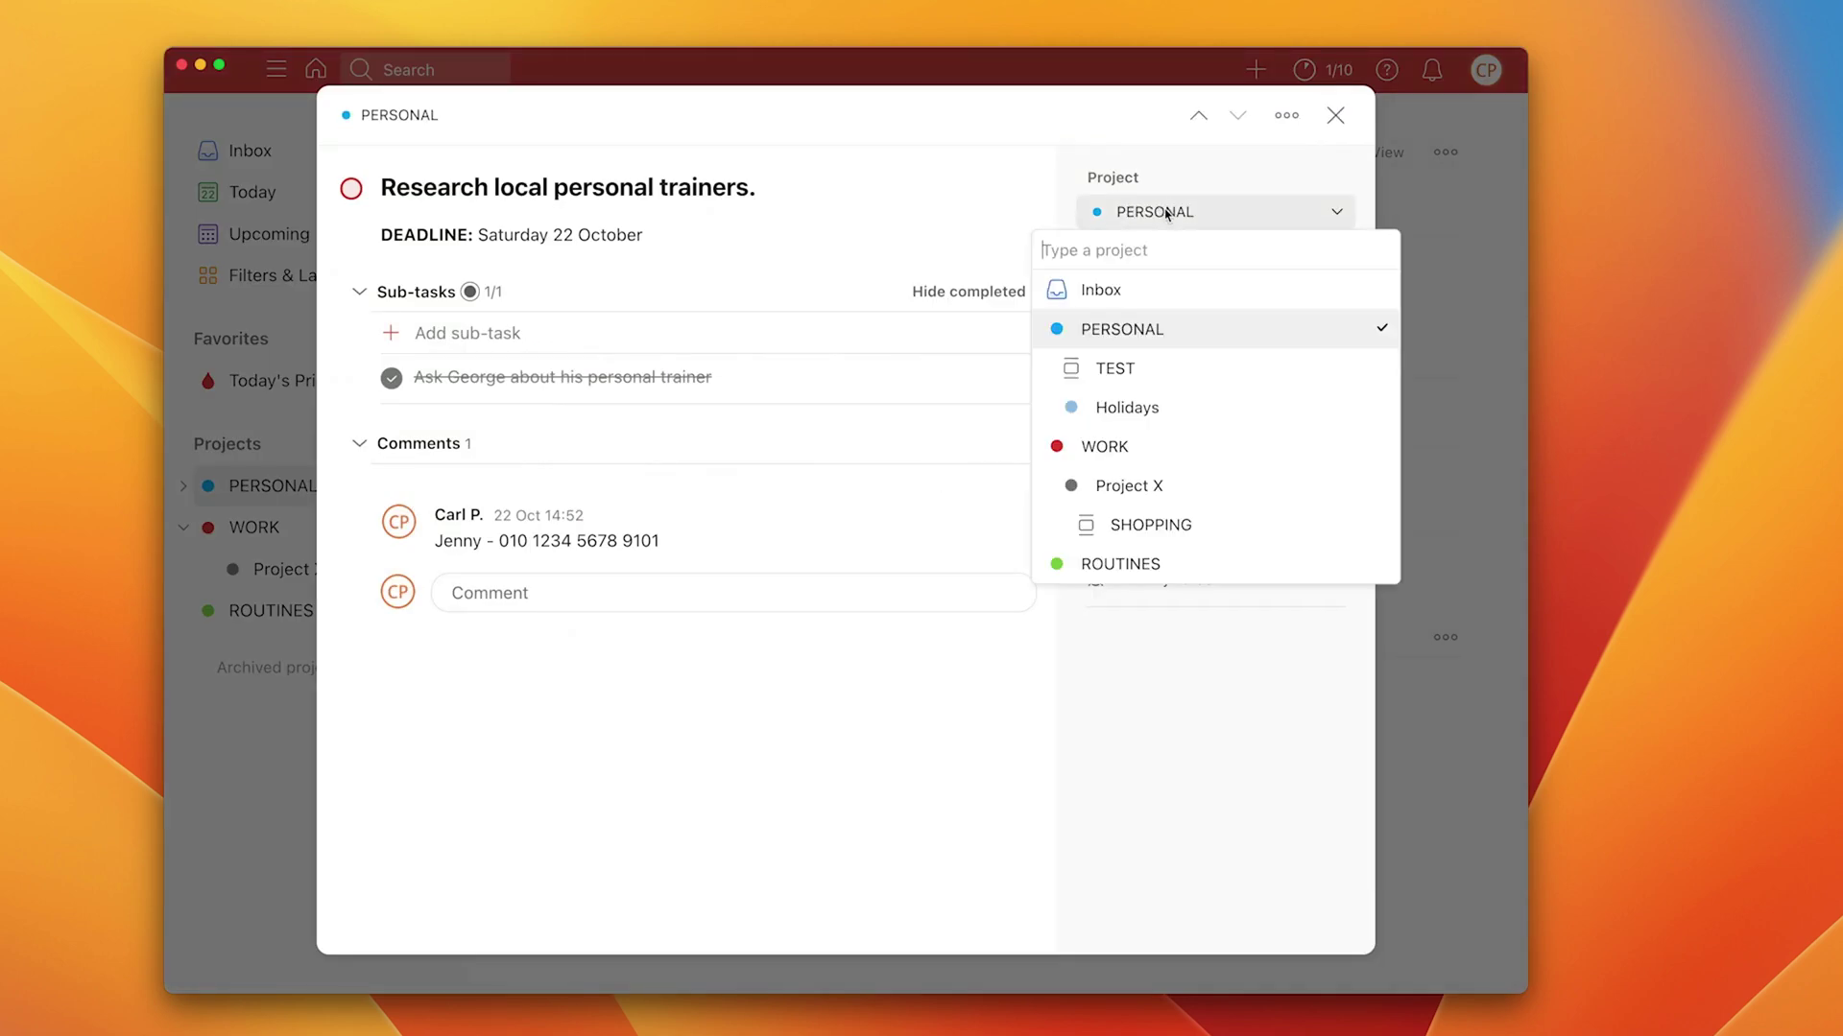
pyautogui.click(1159, 447)
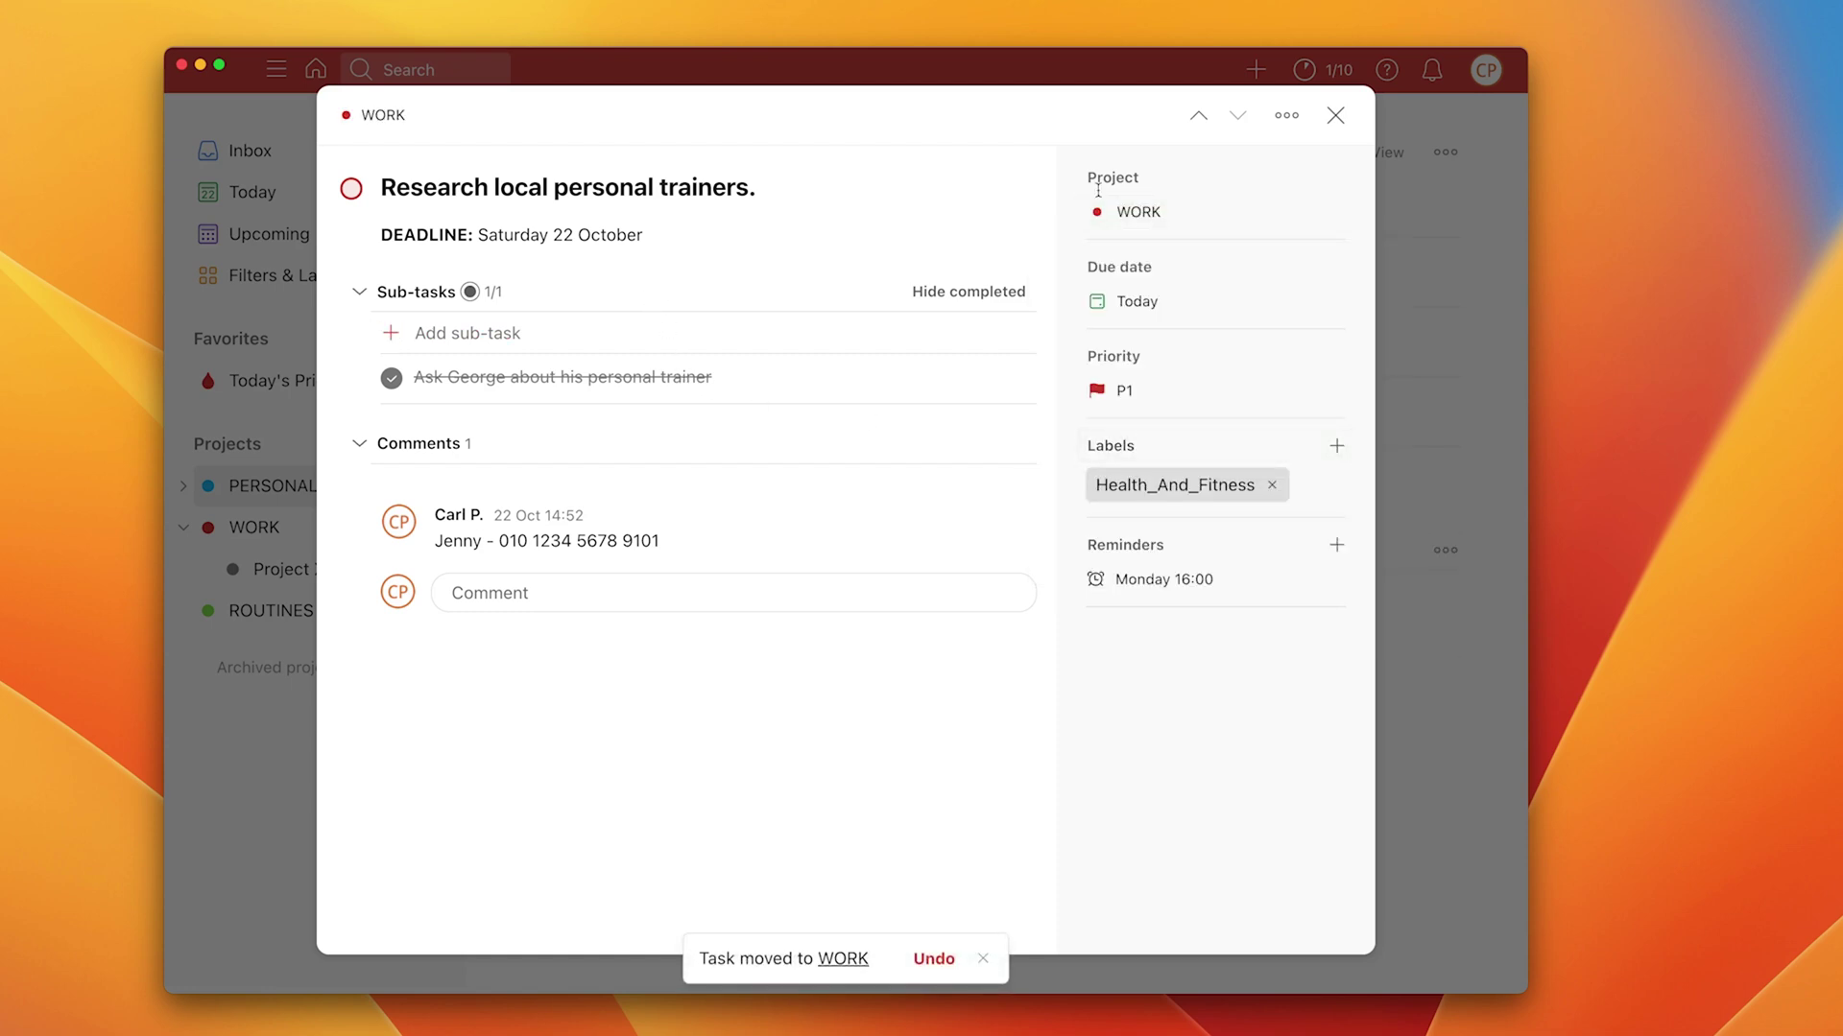
pyautogui.click(1335, 116)
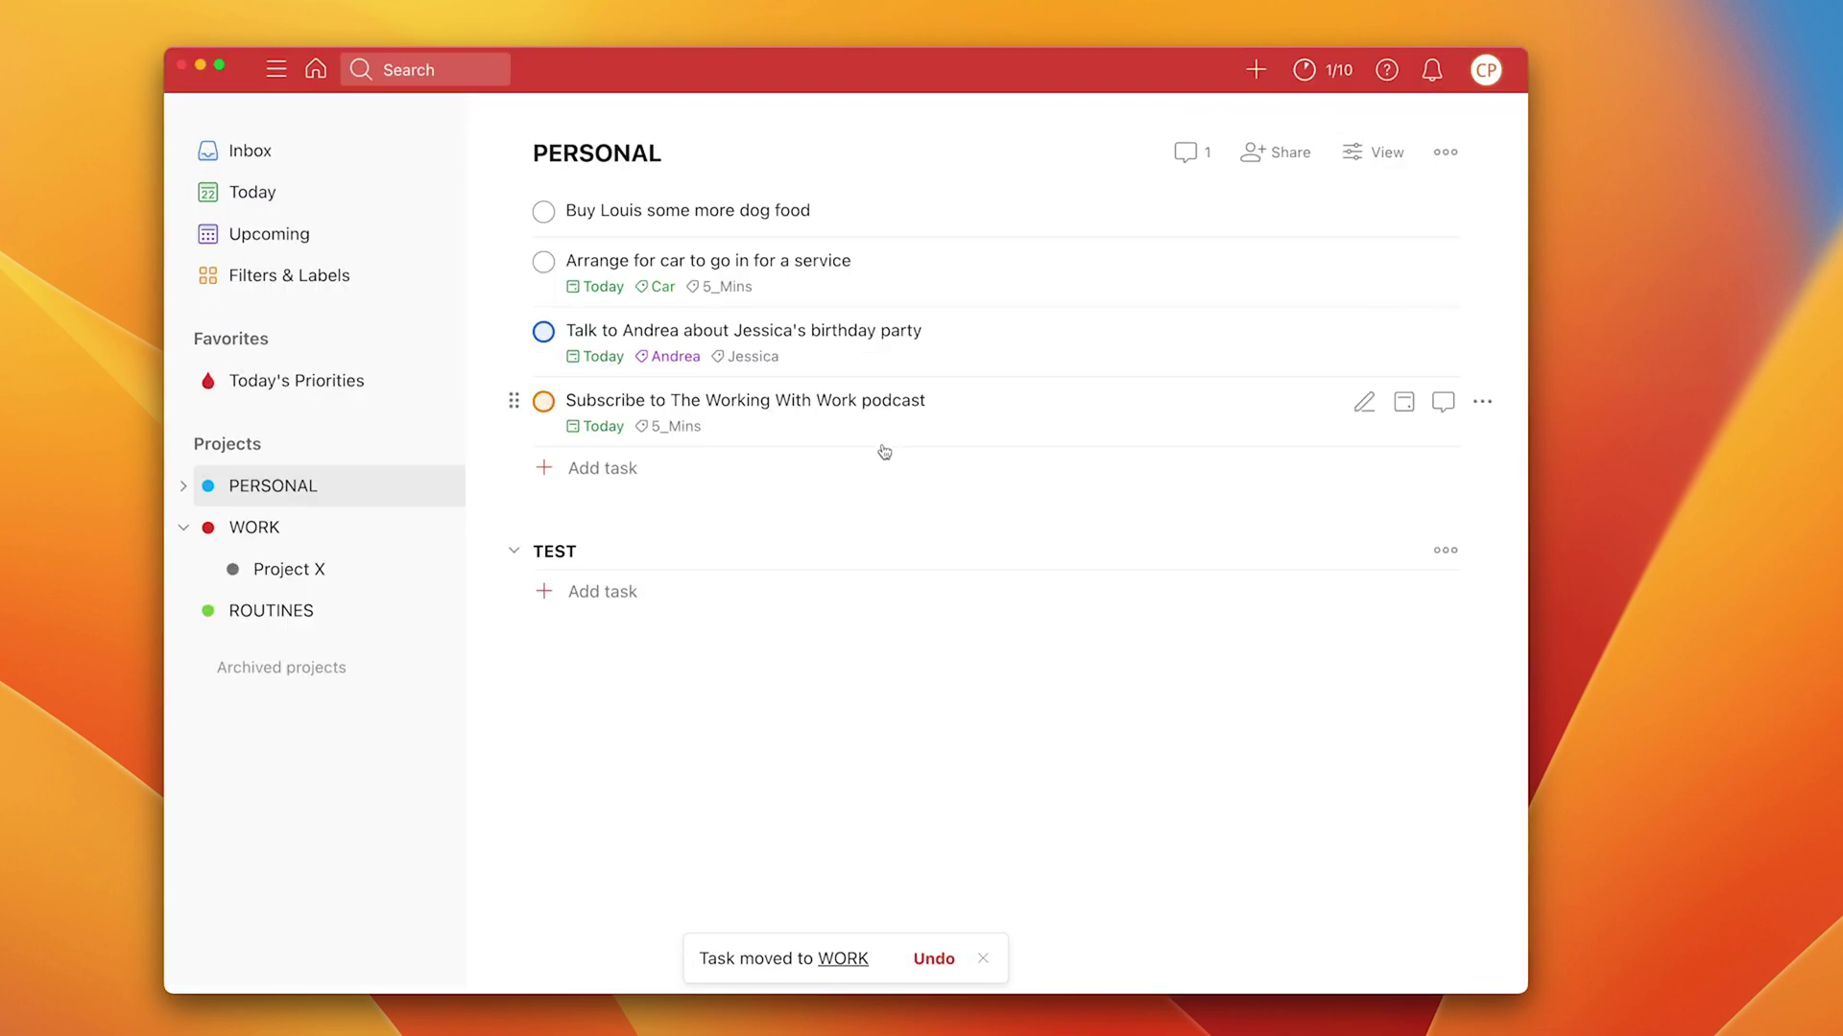
pyautogui.click(299, 528)
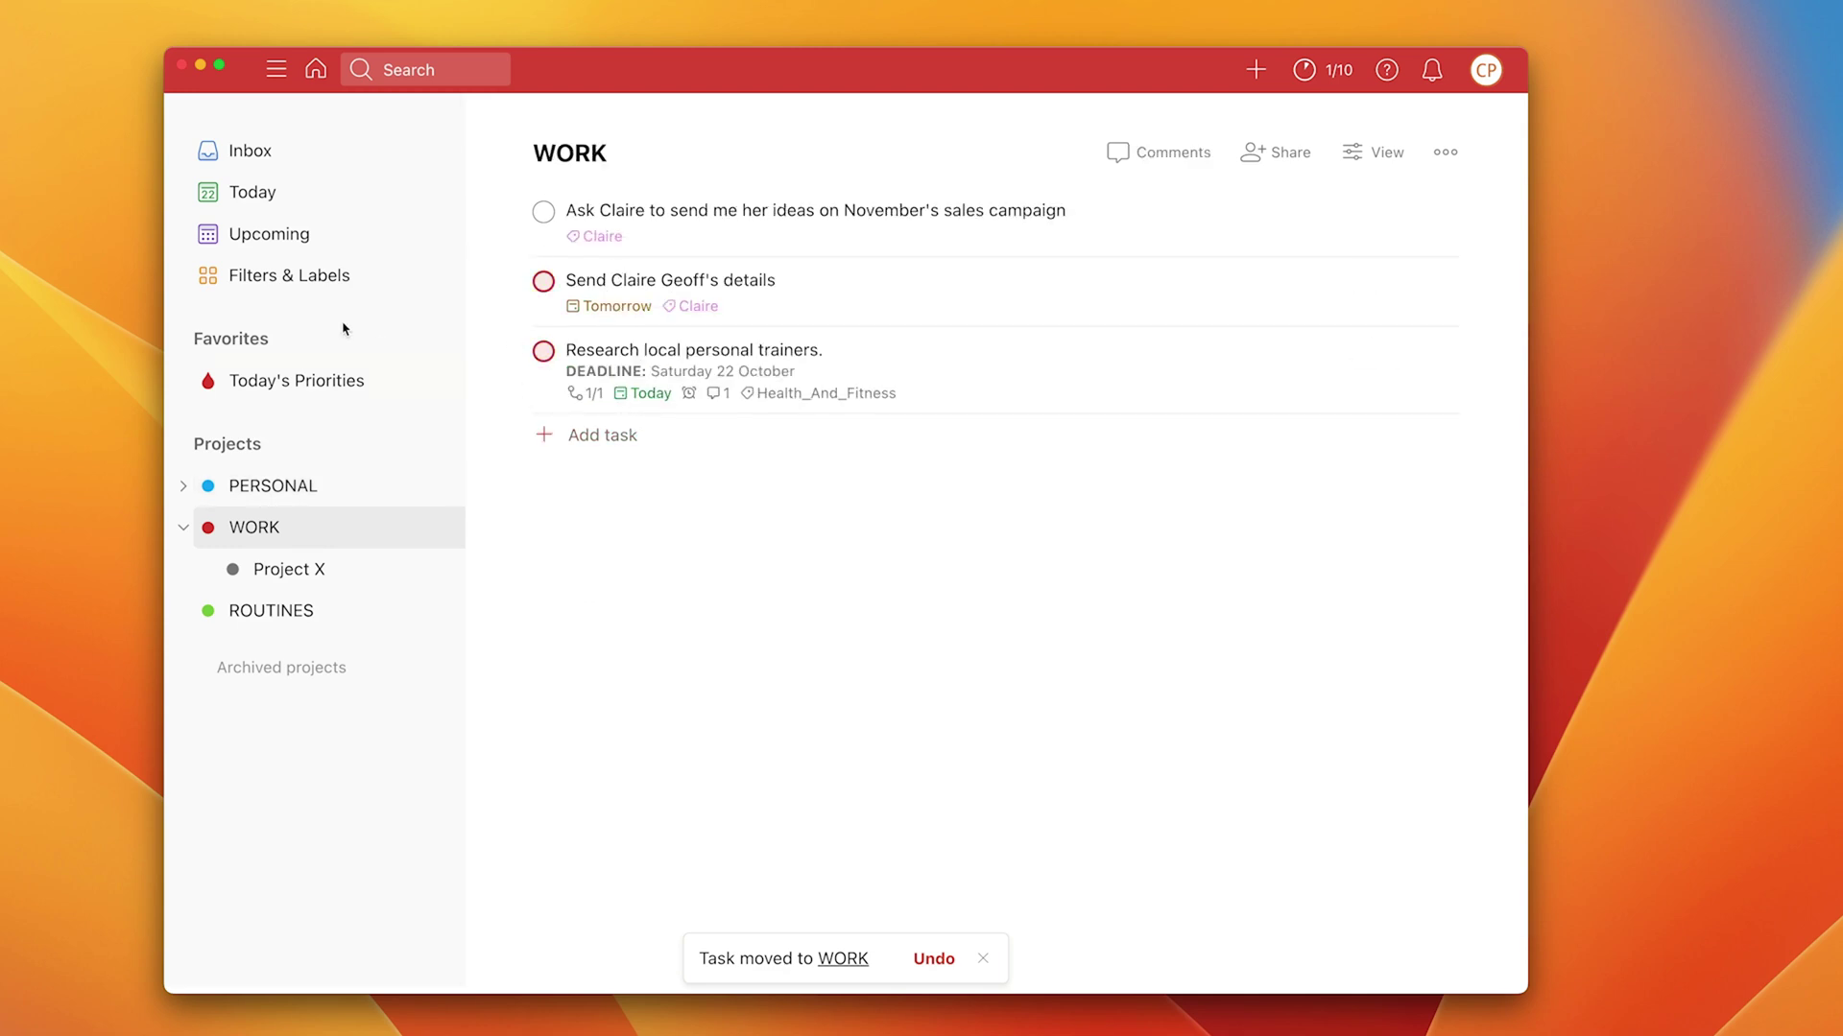
# Step: Check that Today's Work lists the personal trainers task, then favourite Today's Work
pyautogui.click(286, 290)
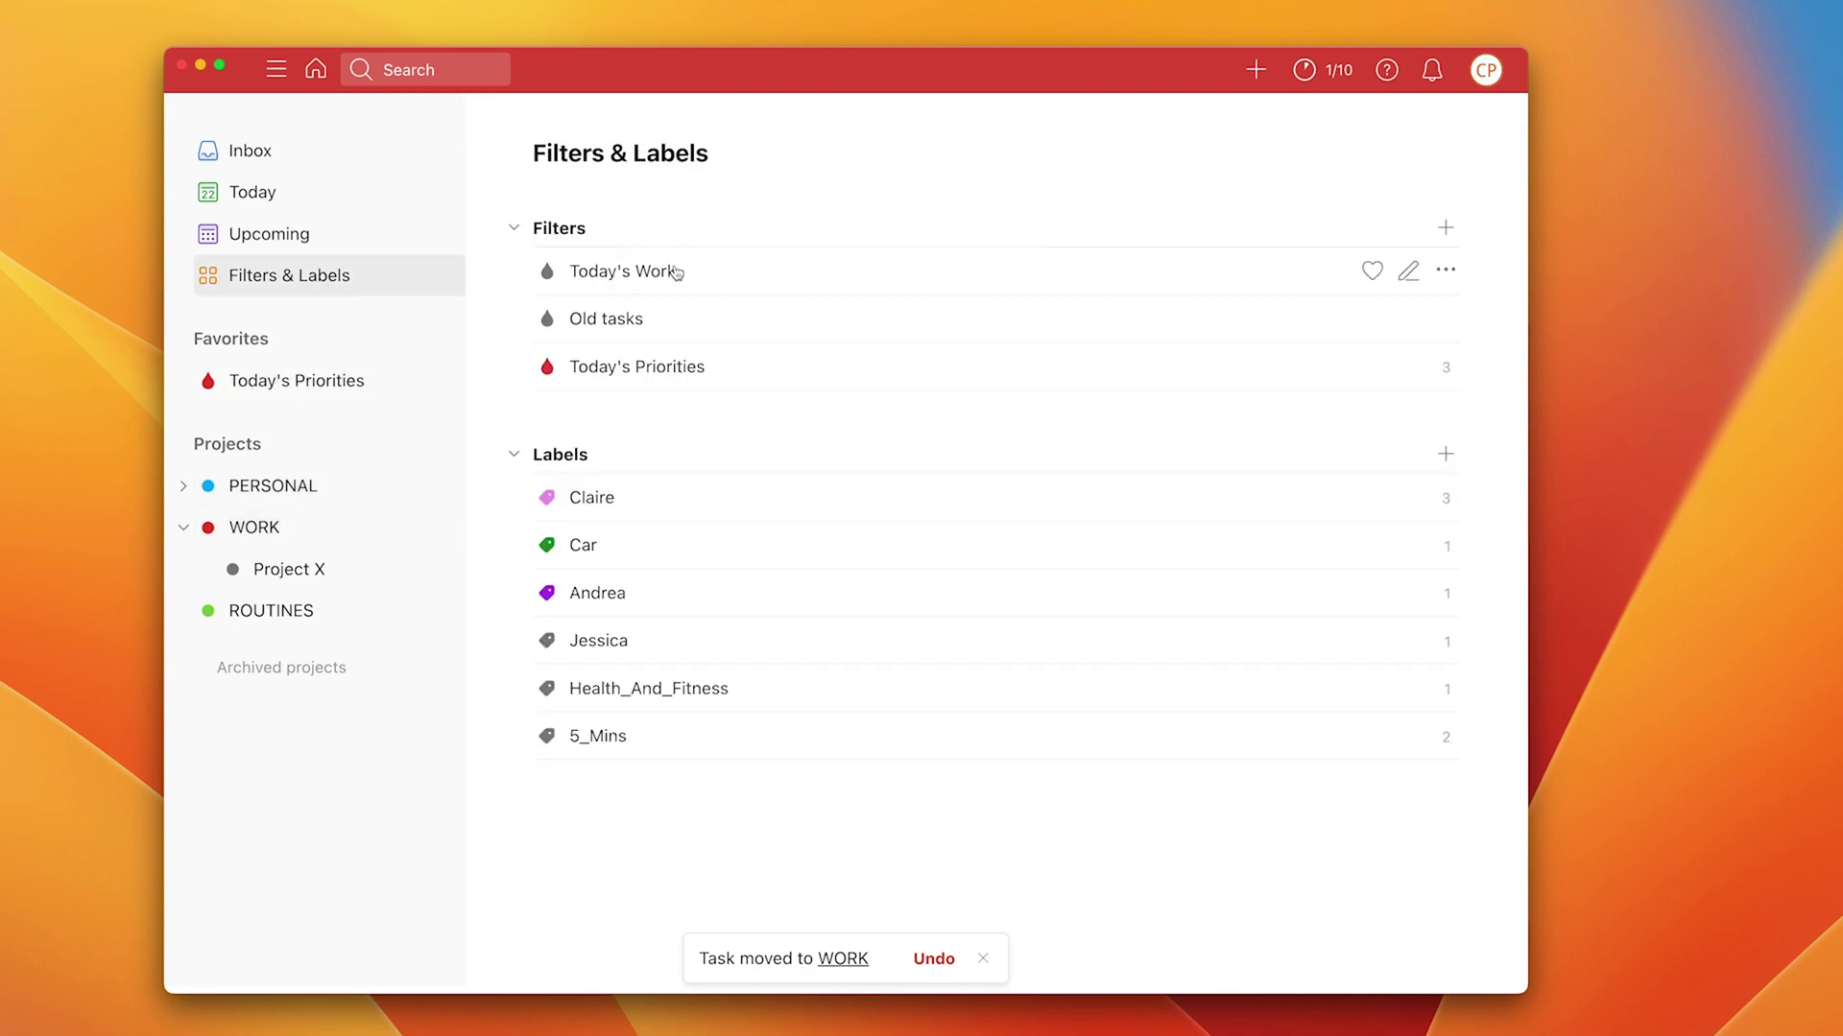
pyautogui.click(676, 273)
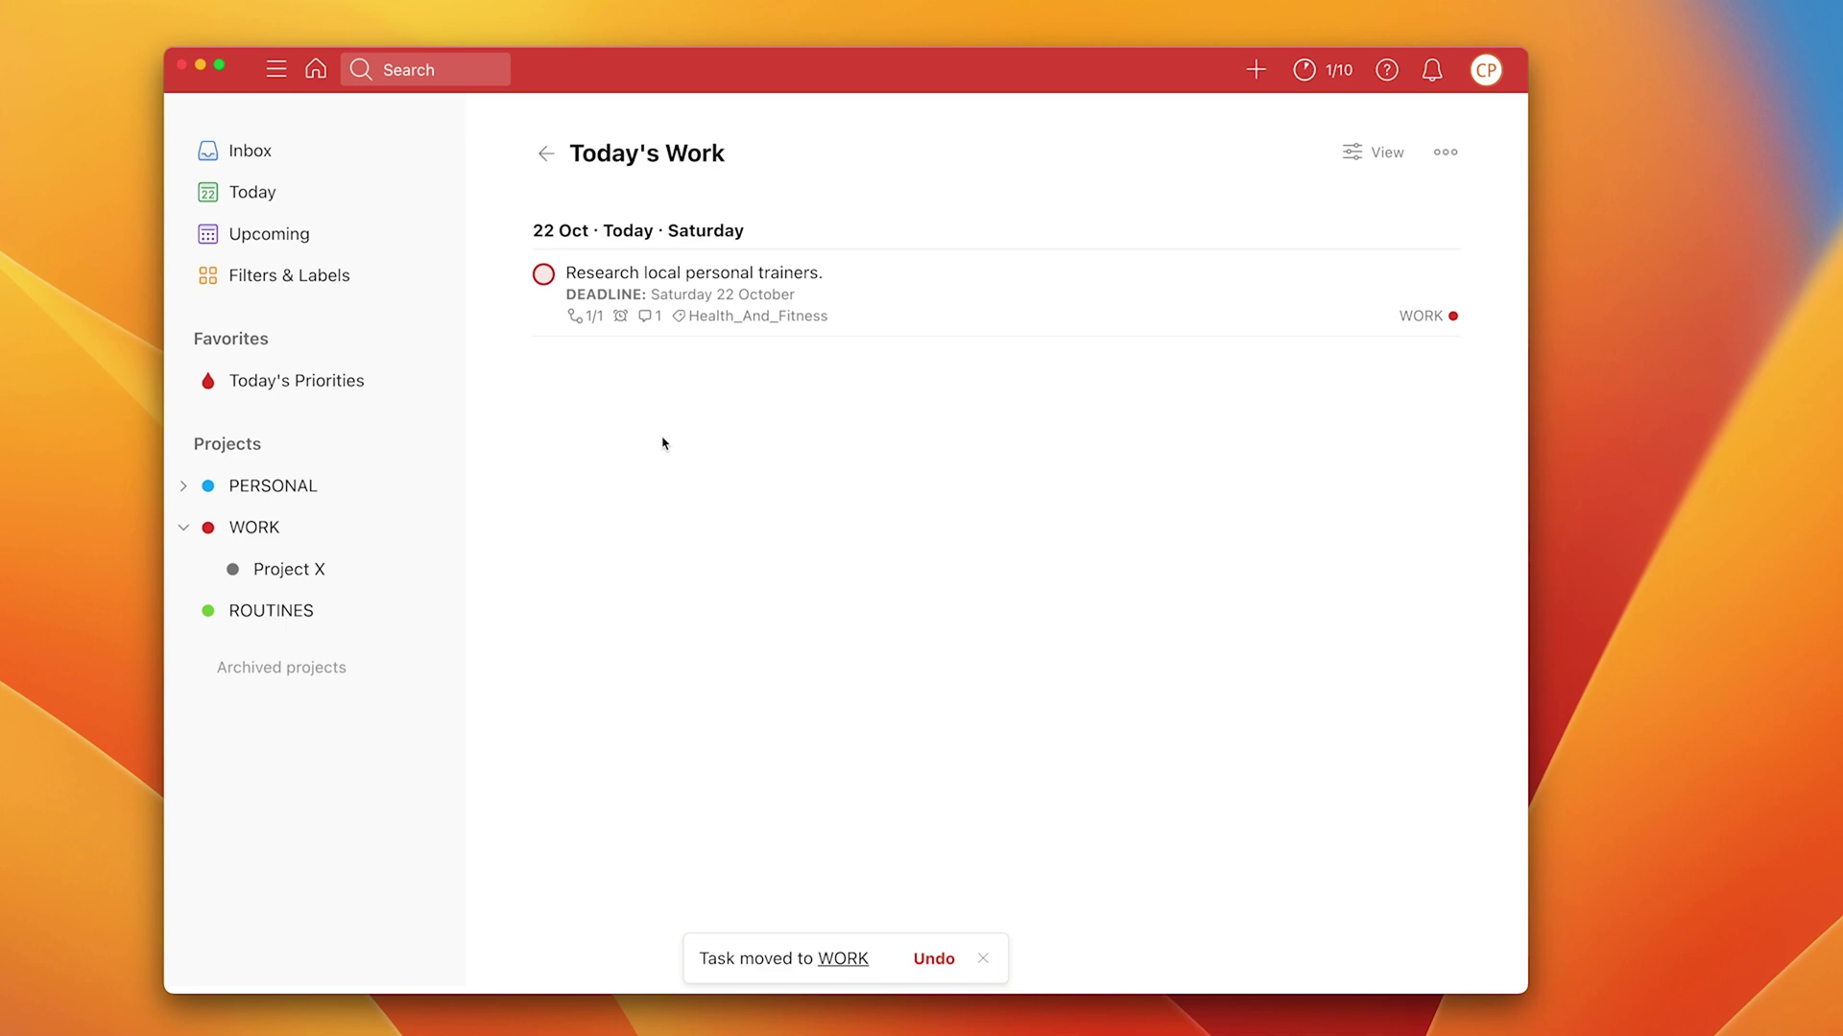
pyautogui.click(546, 153)
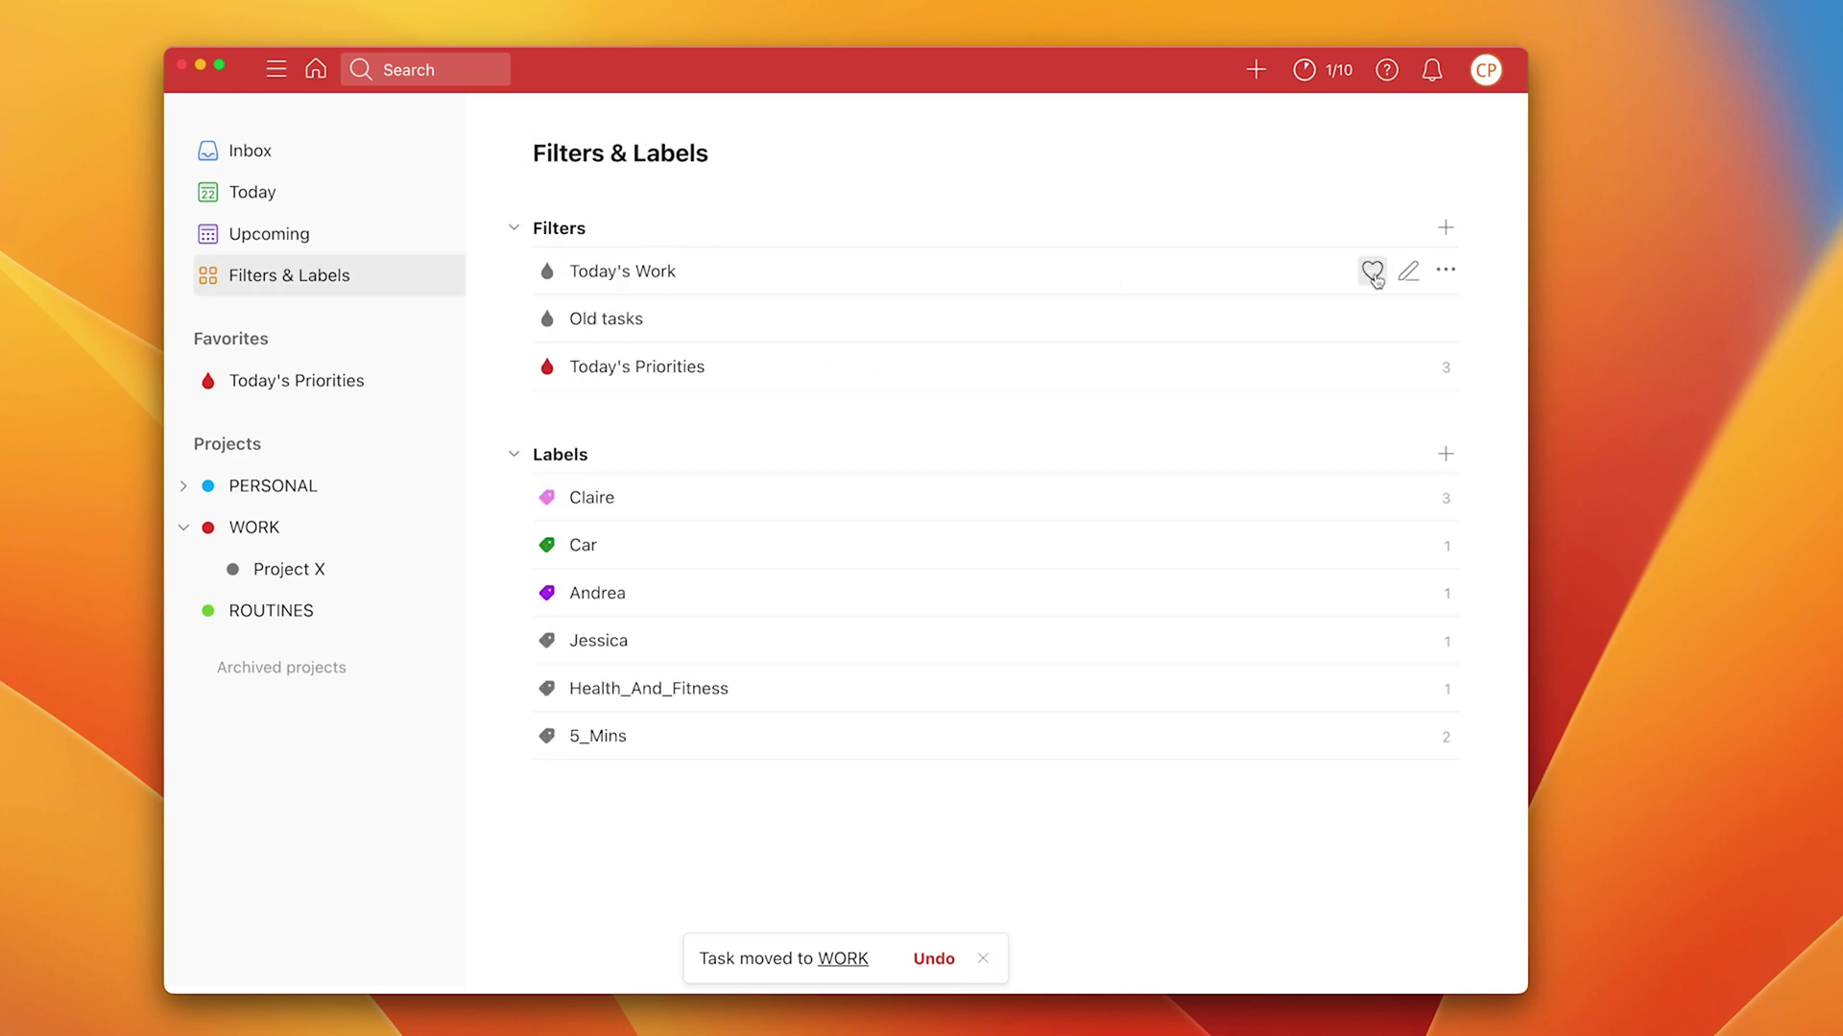
pyautogui.click(1372, 271)
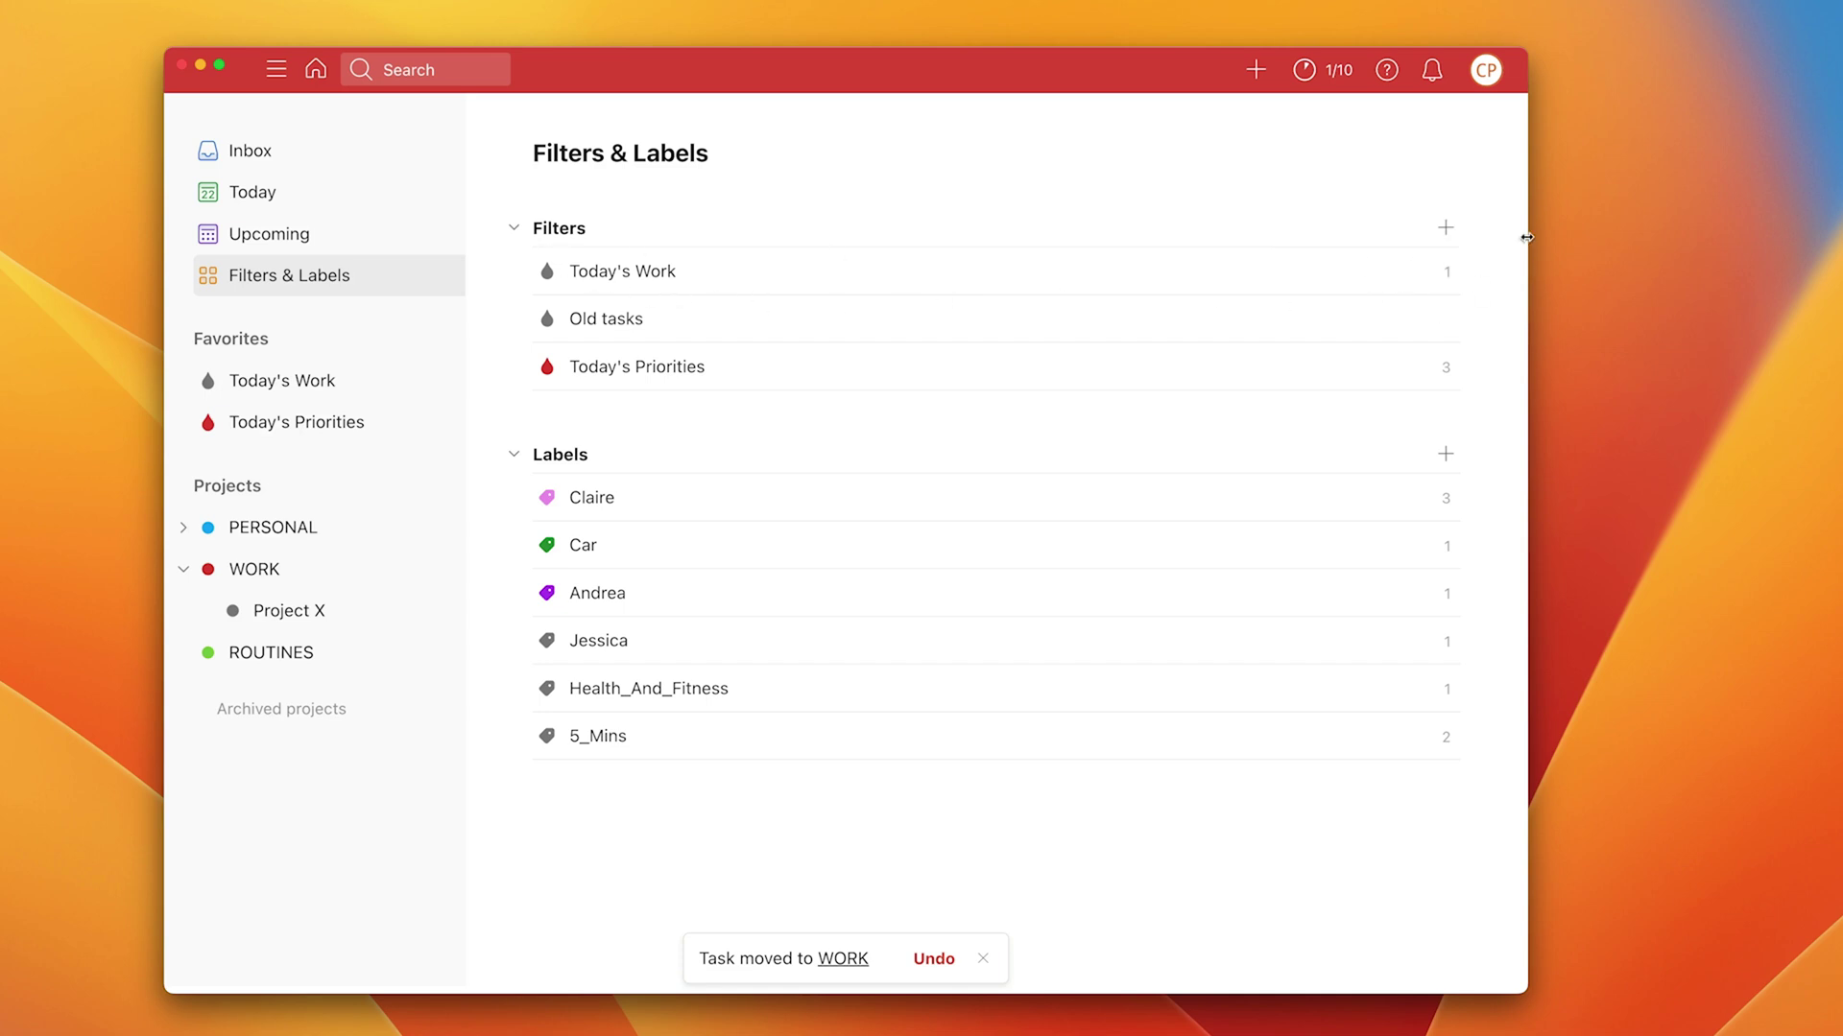
# Step: Add a Light Blue filter named Today's Personal with query 'Today & #PERSONAL'
pyautogui.click(1446, 227)
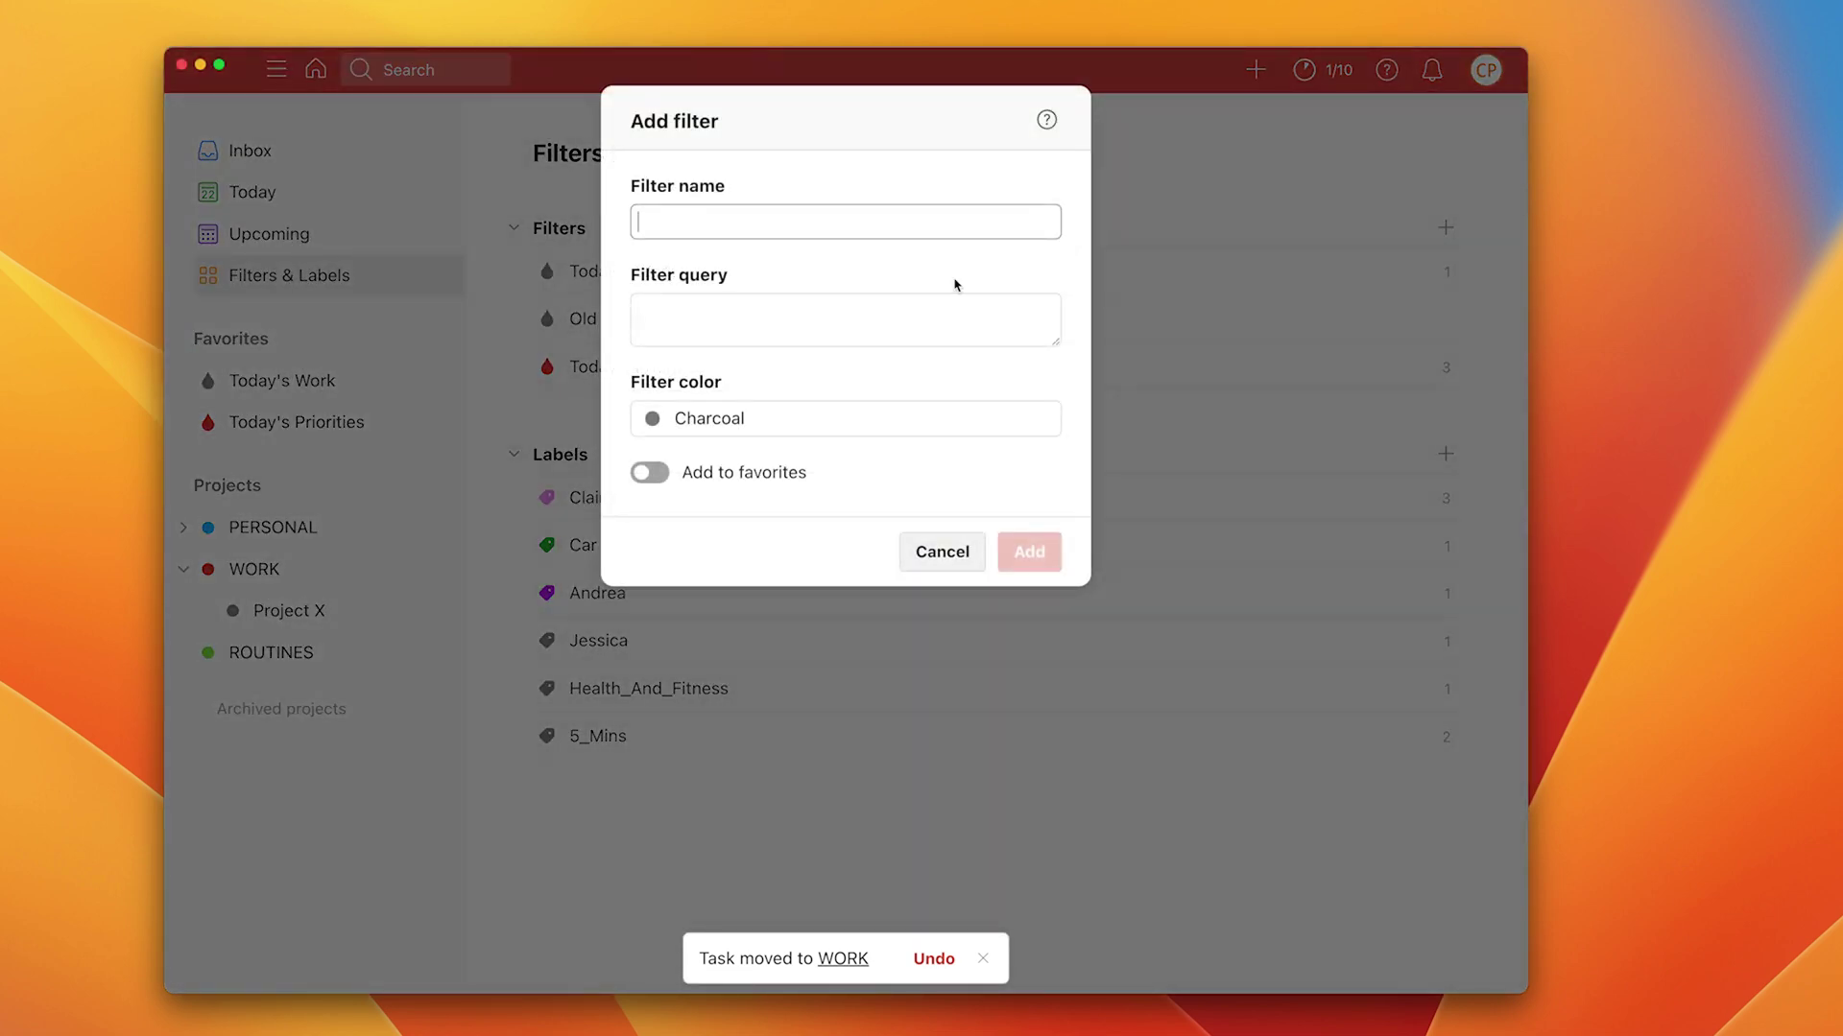
pyautogui.write("Today's P")
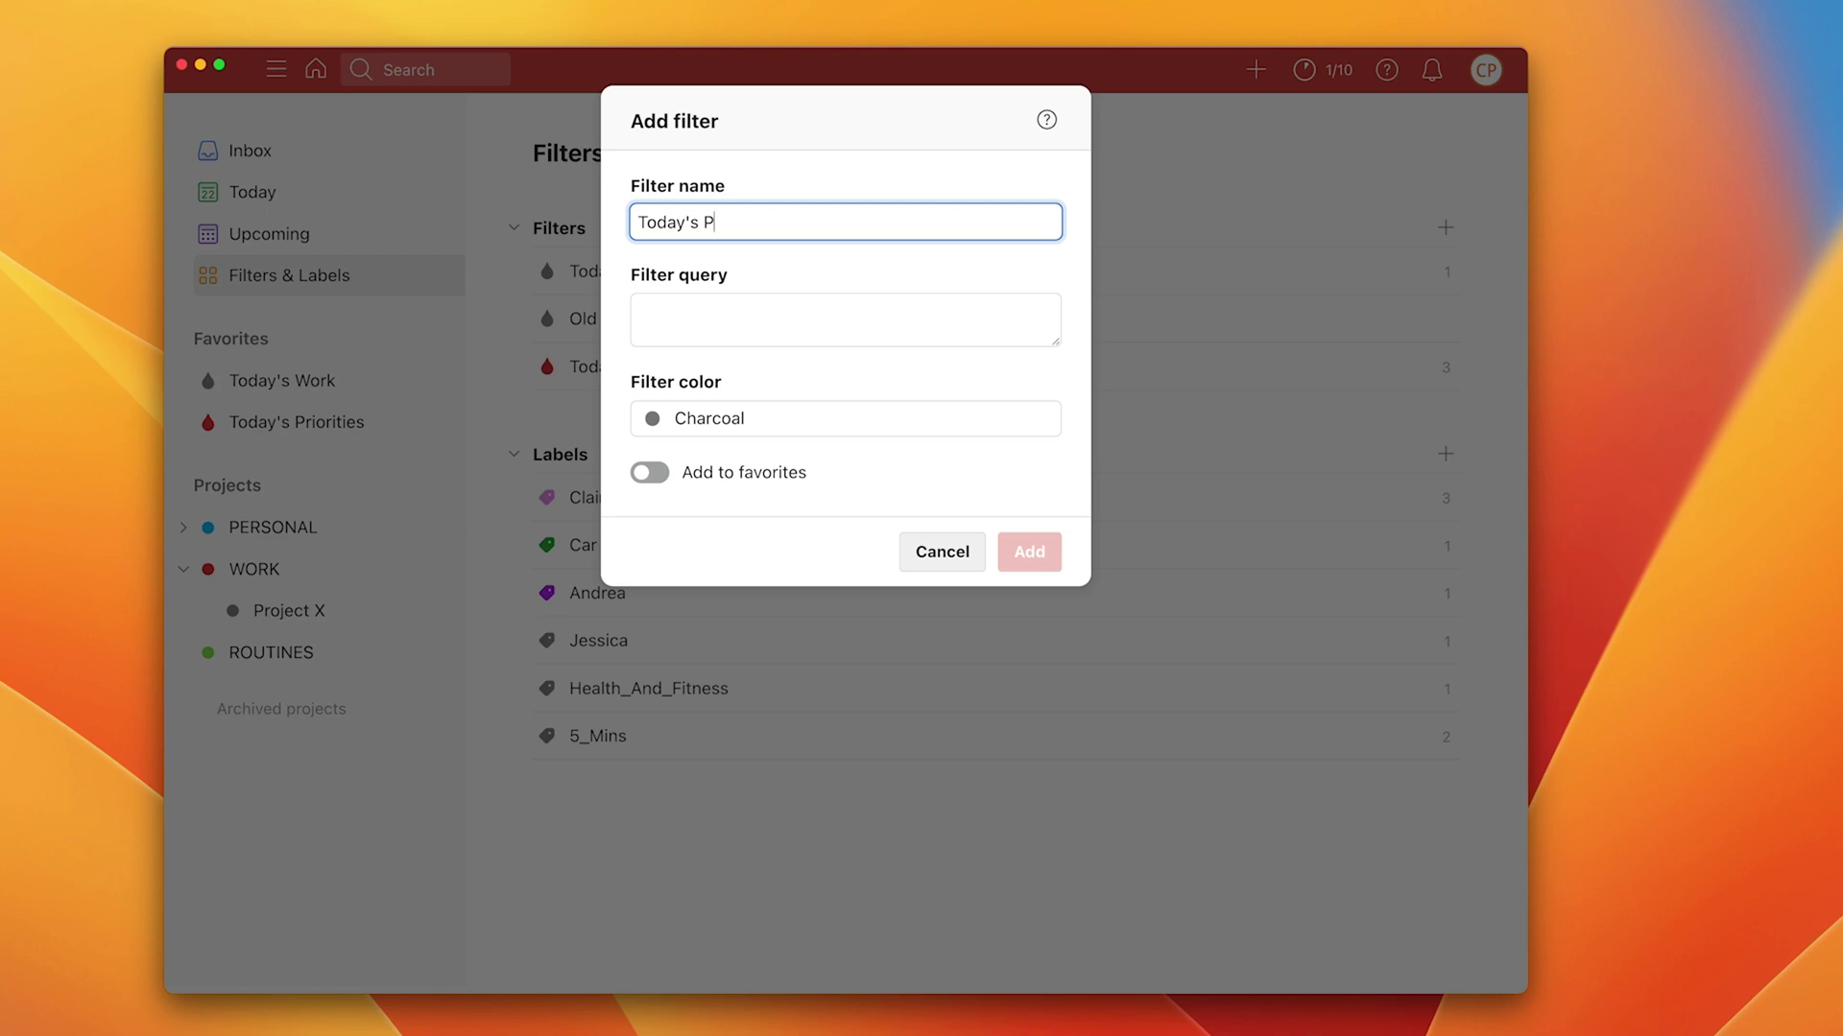
pyautogui.write('ersoan;')
pyautogui.press('BackSpace')
pyautogui.press('BackSpace')
pyautogui.write('nal')
pyautogui.click(842, 329)
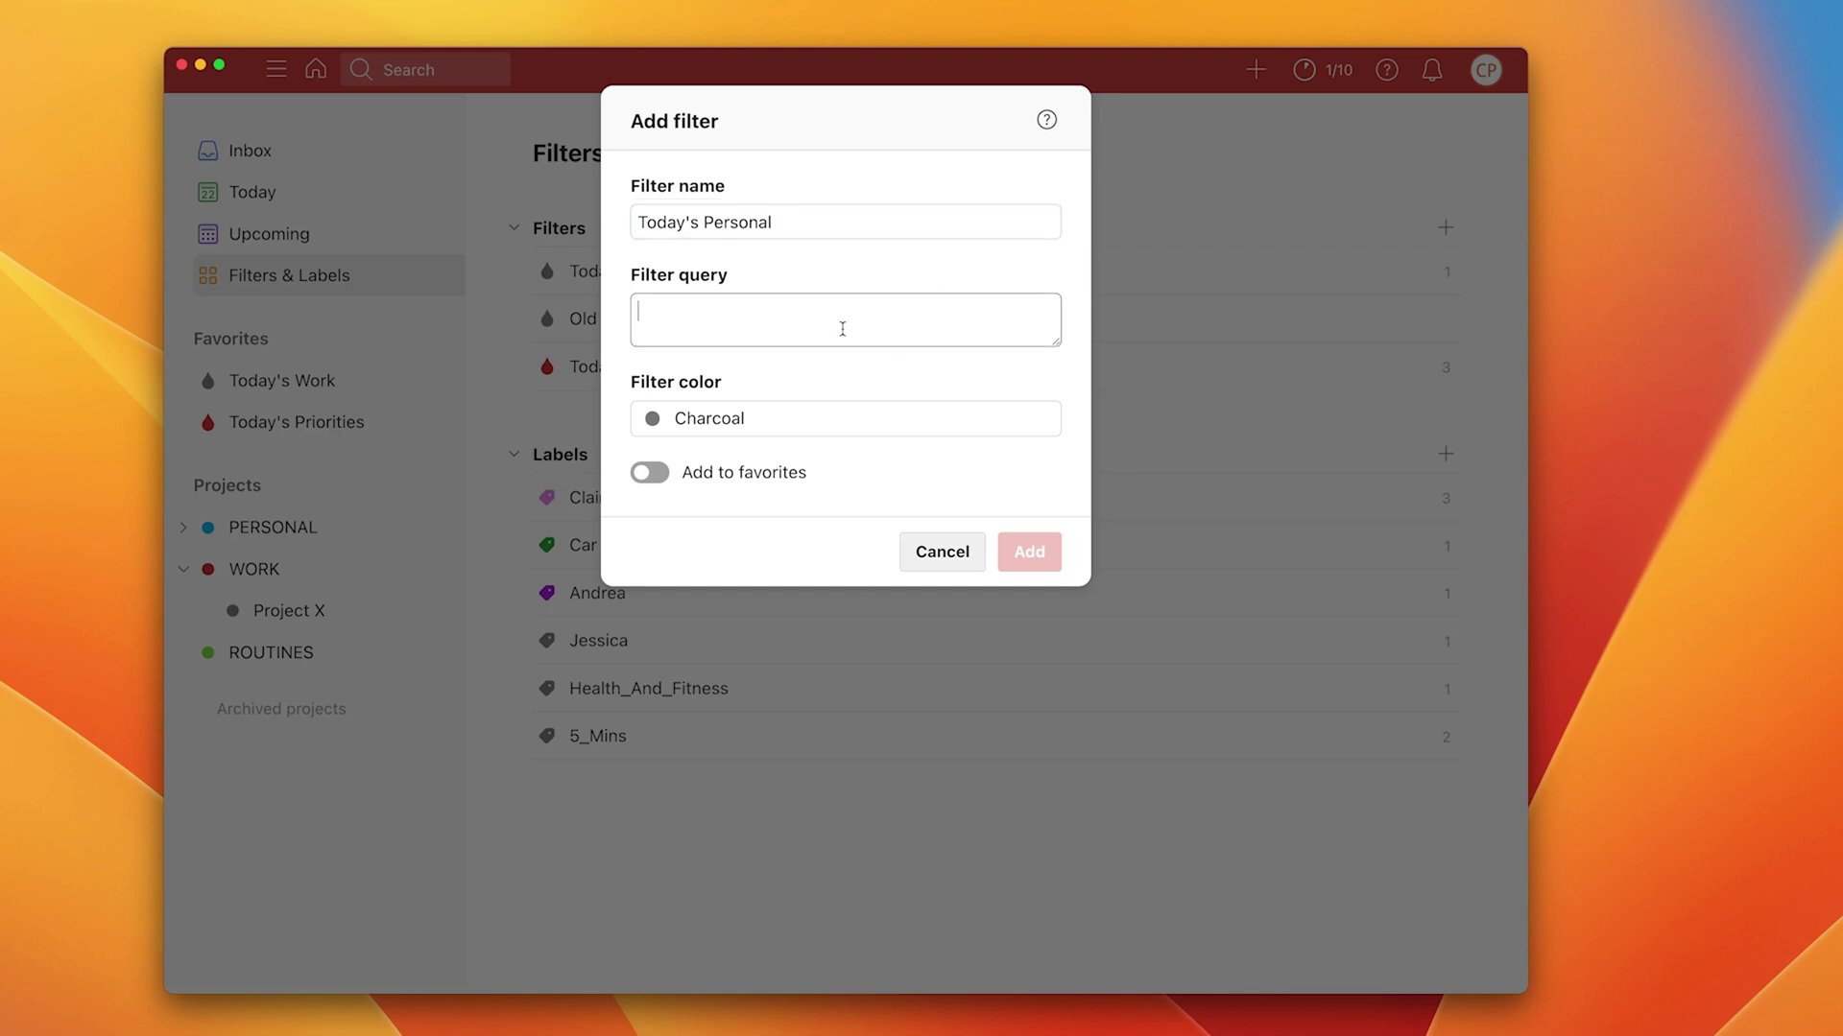
pyautogui.write('Today &')
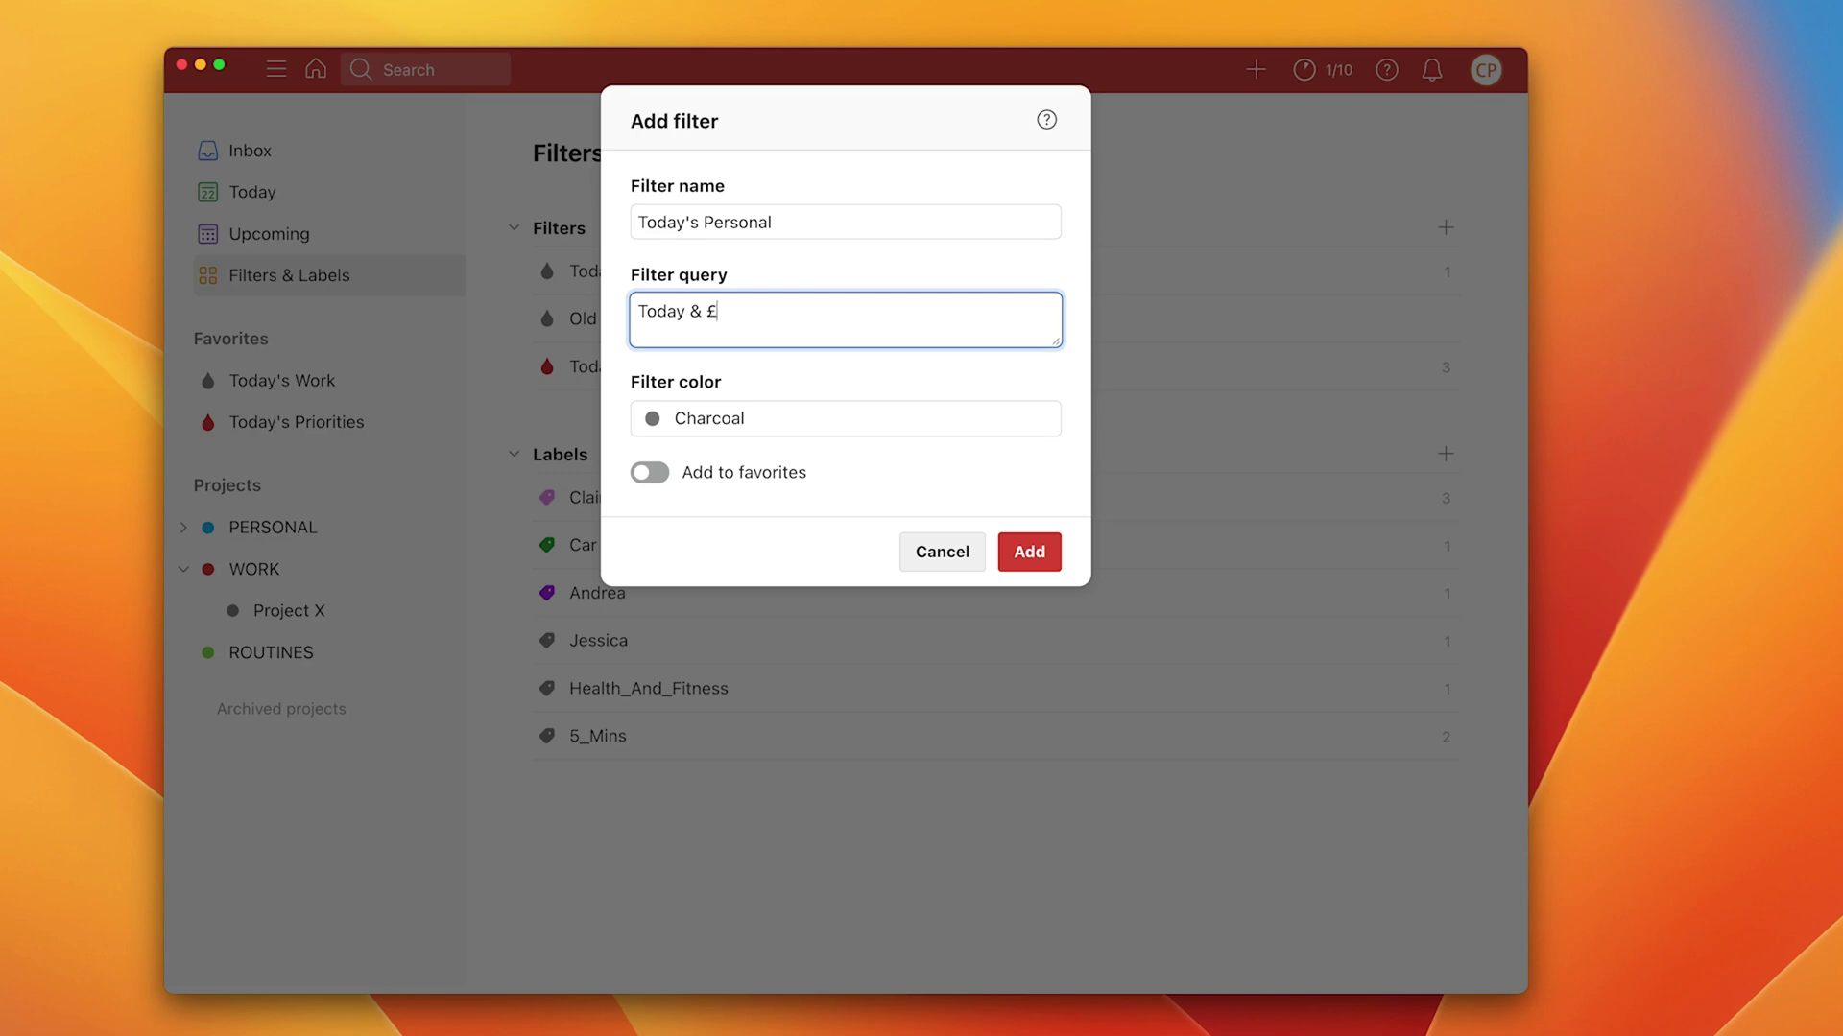
pyautogui.write(' #PERSO')
pyautogui.write('NAL')
pyautogui.click(835, 418)
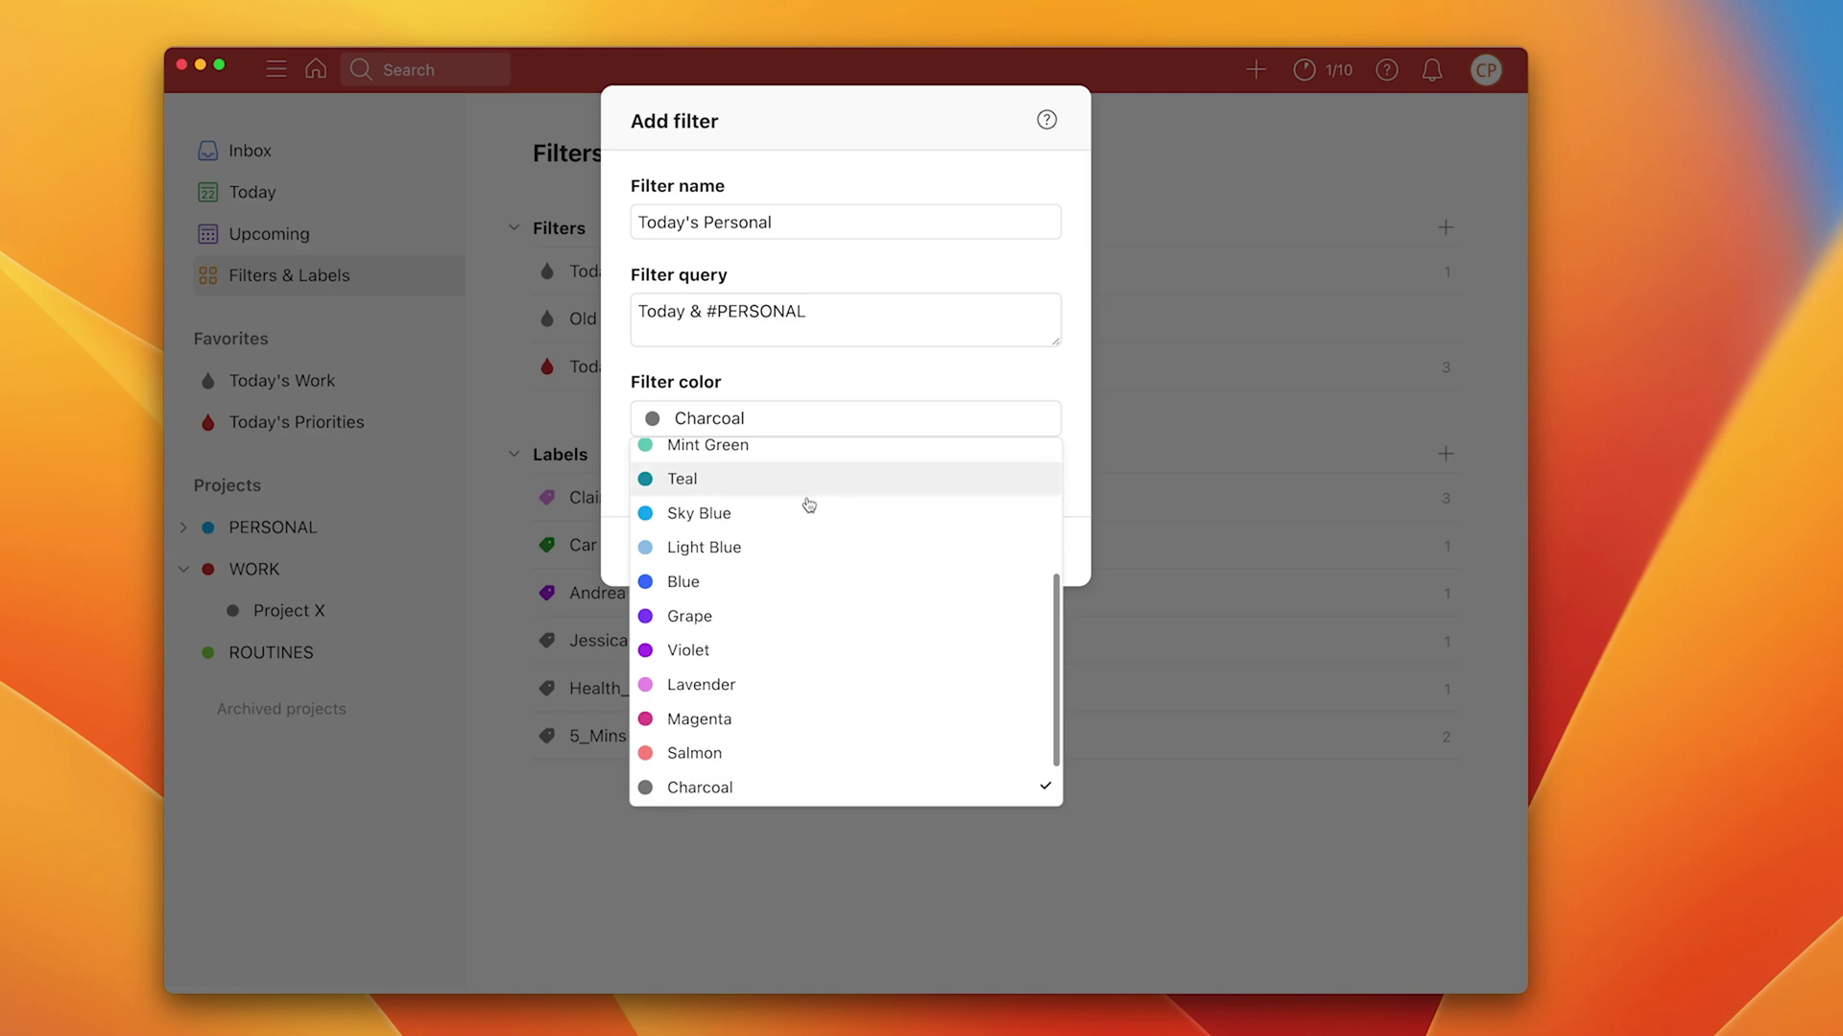
pyautogui.click(782, 547)
pyautogui.click(1035, 558)
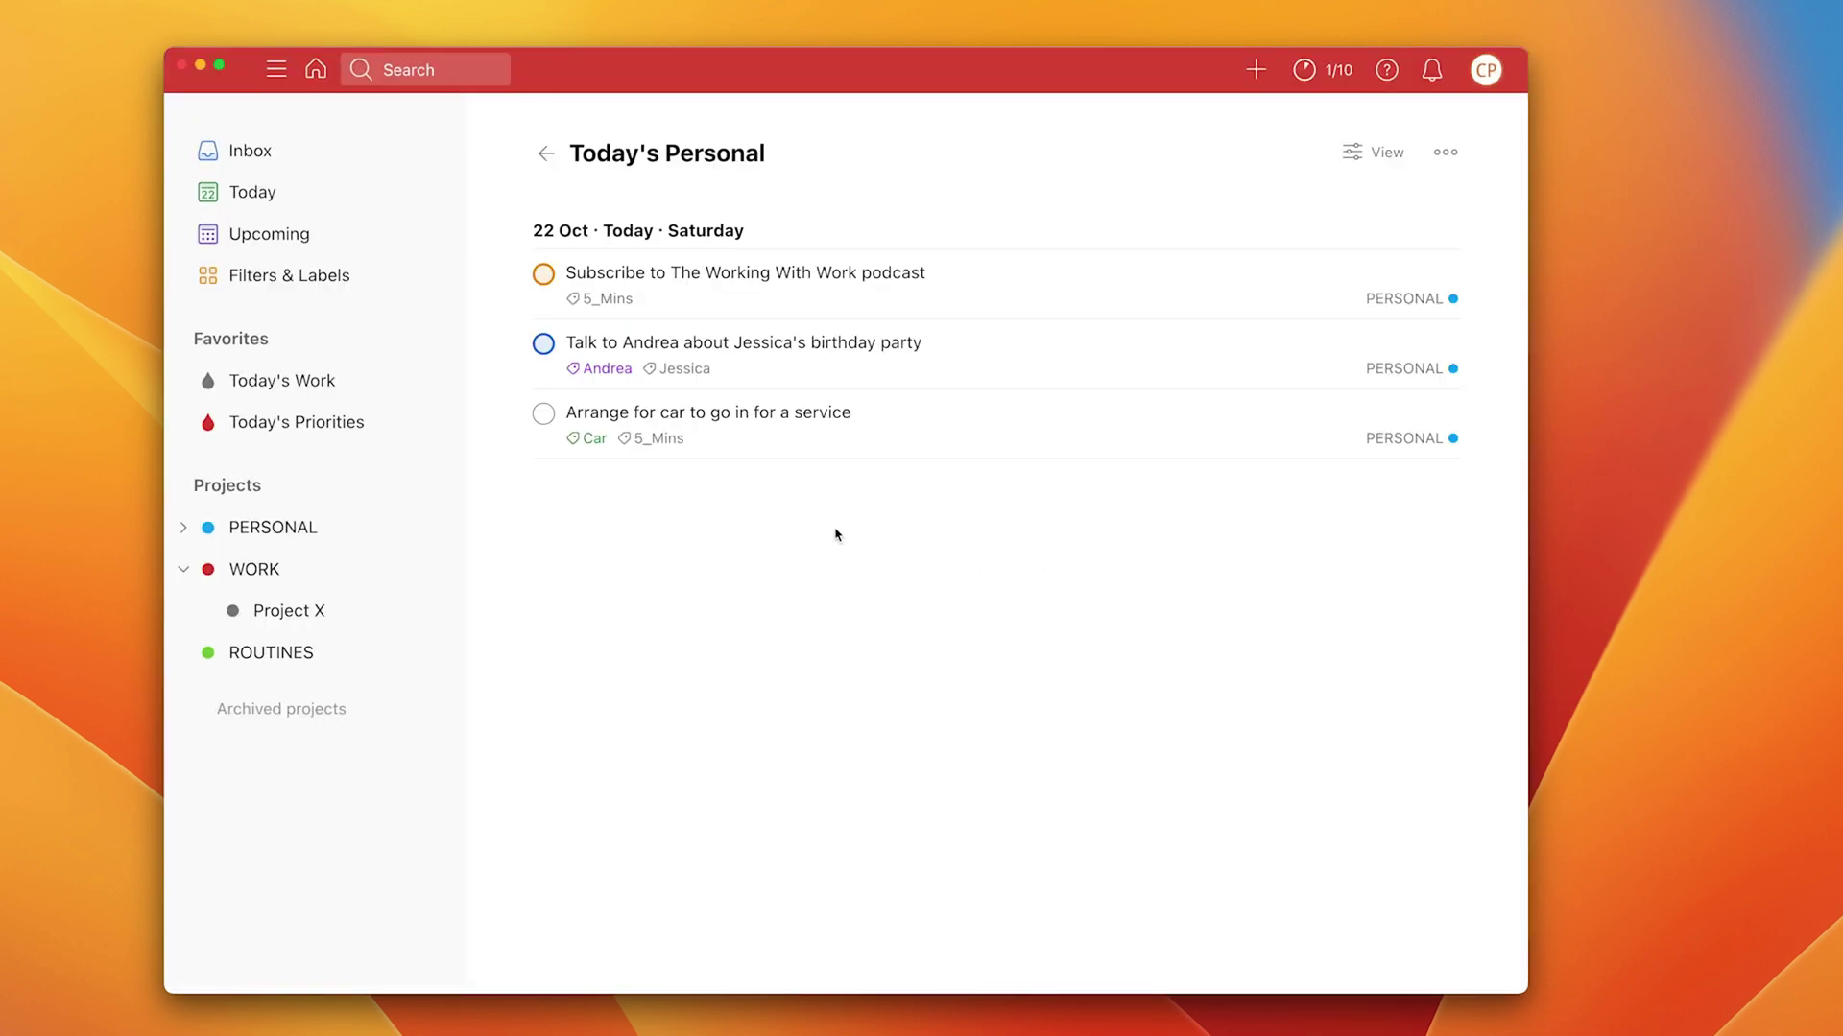
# Step: Back on Filters & Labels, leave Today's Personal favourited after toggling its heart icon several times
pyautogui.click(543, 156)
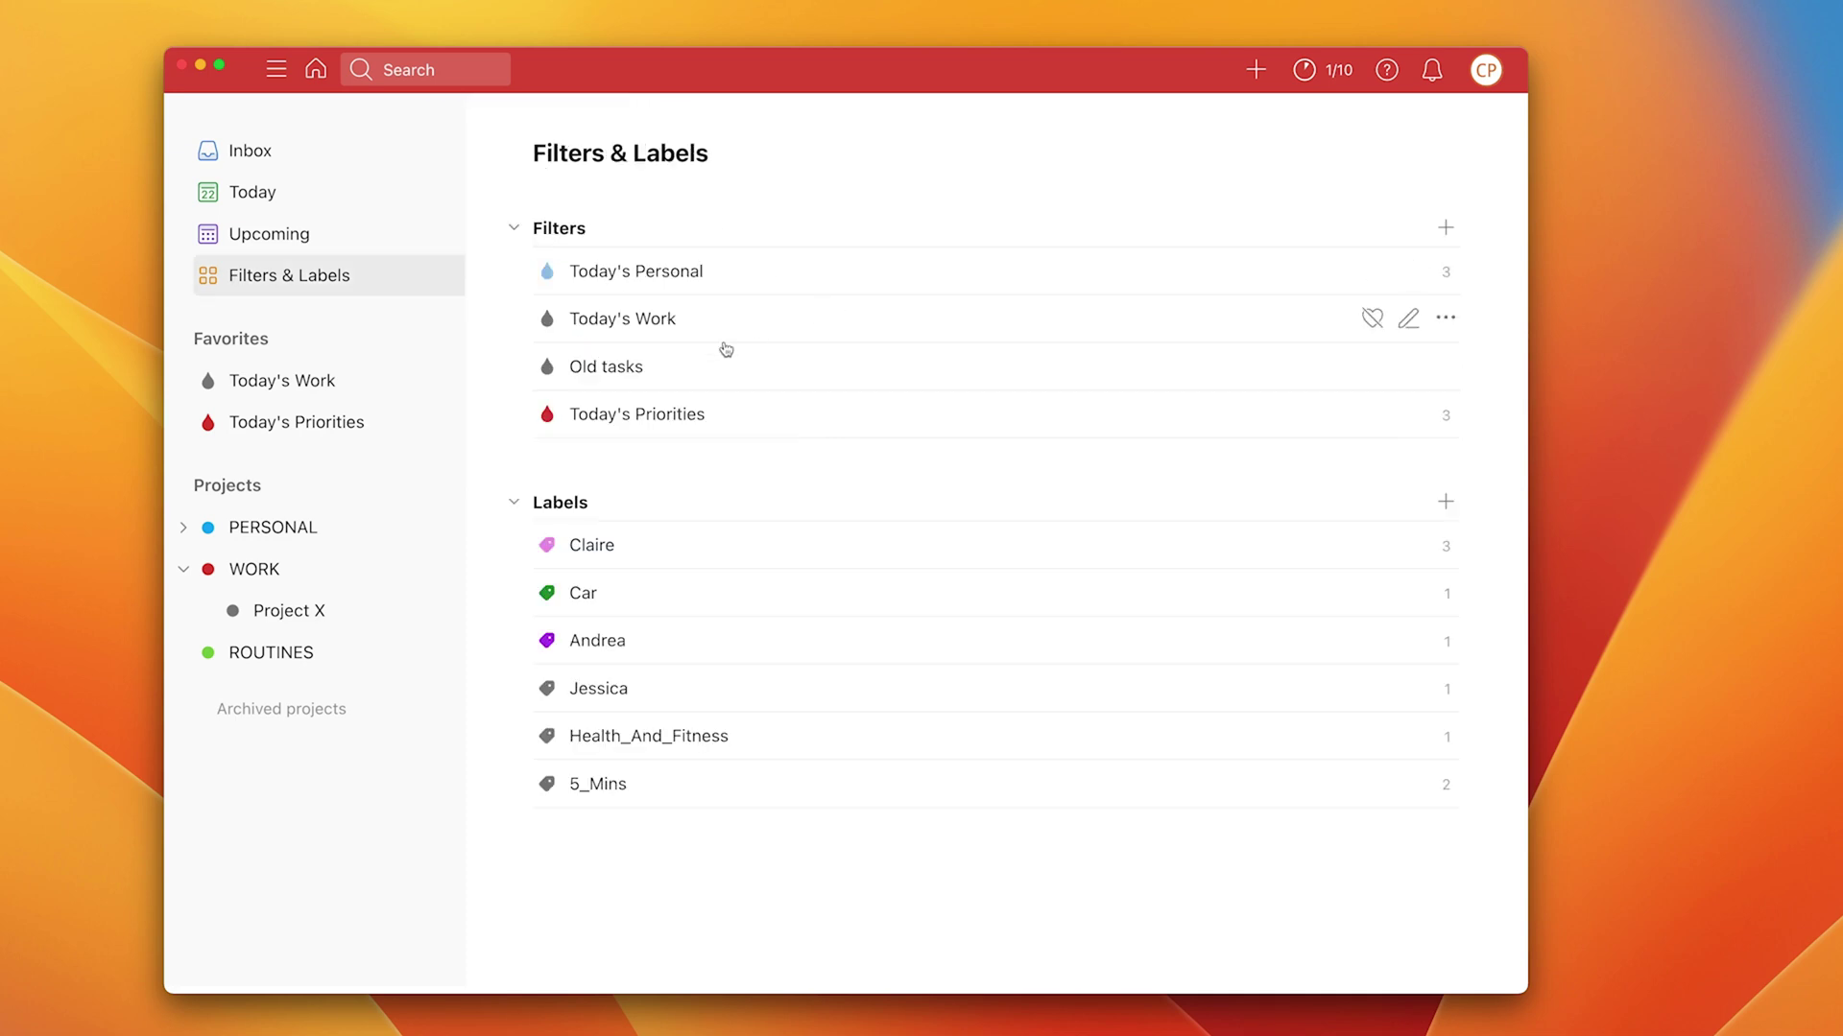
pyautogui.moveTo(1310, 289)
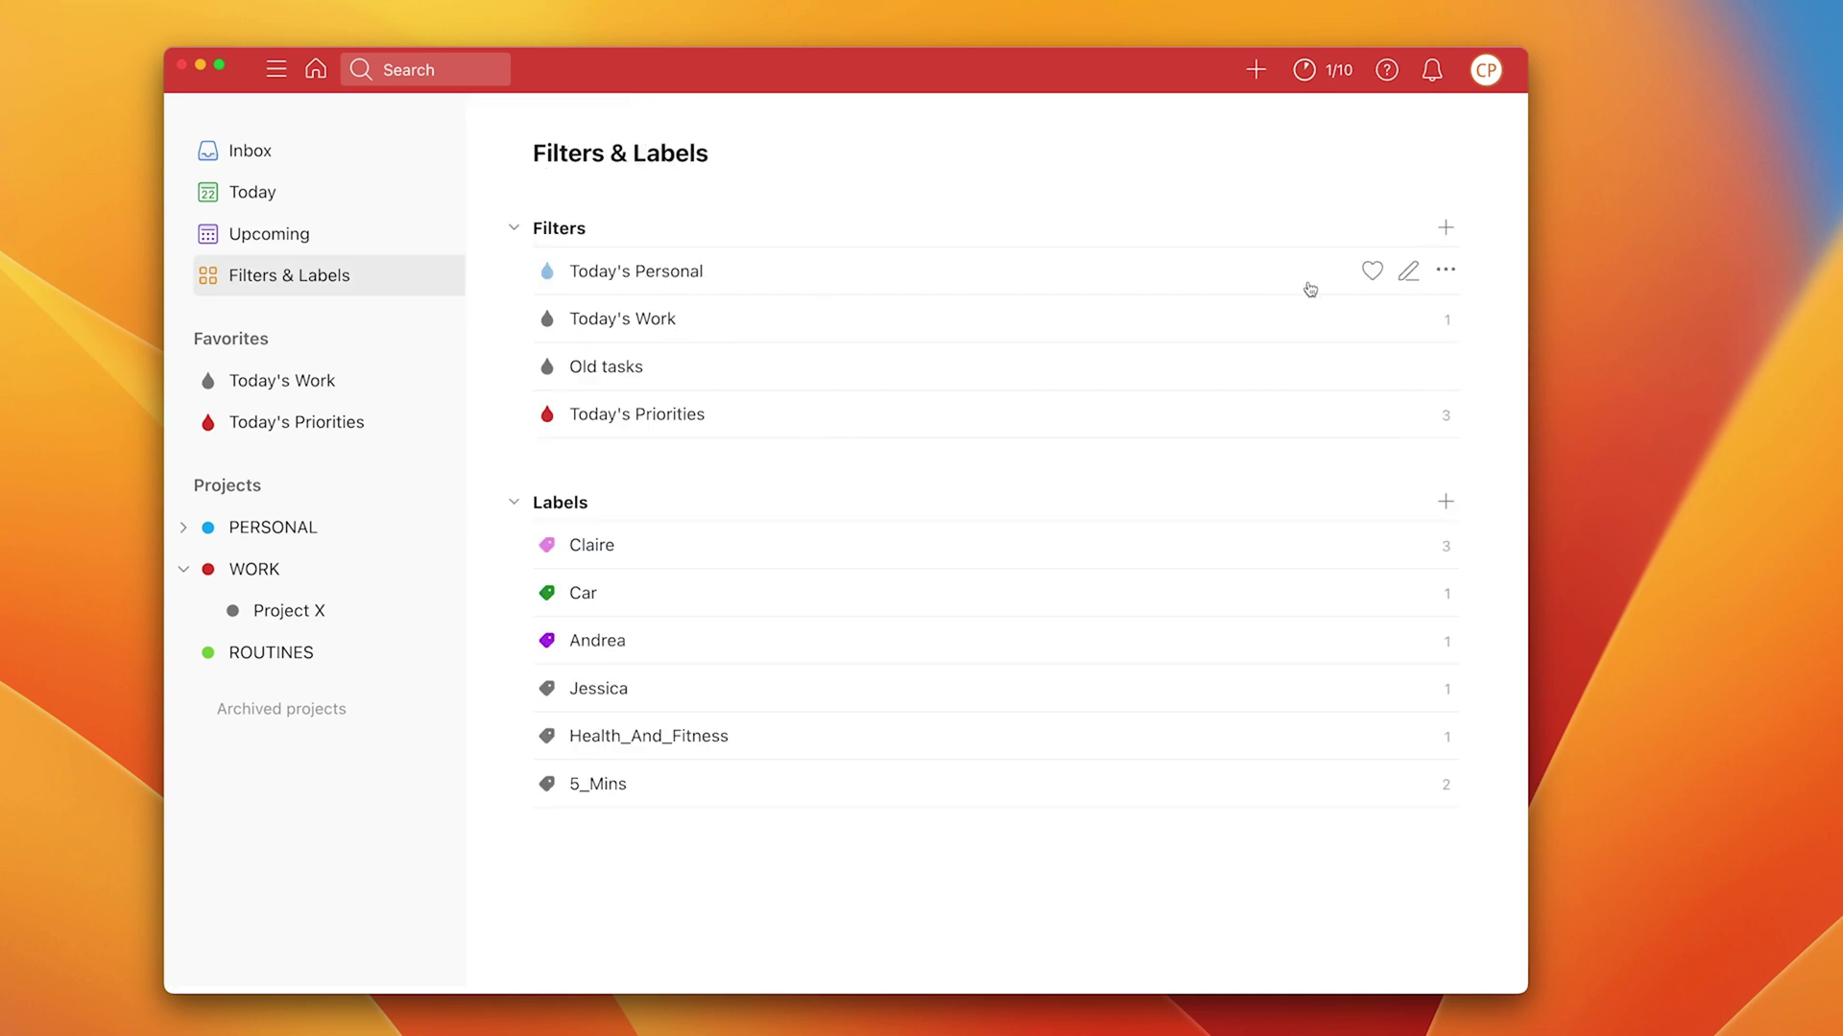
pyautogui.click(1370, 273)
pyautogui.click(1369, 276)
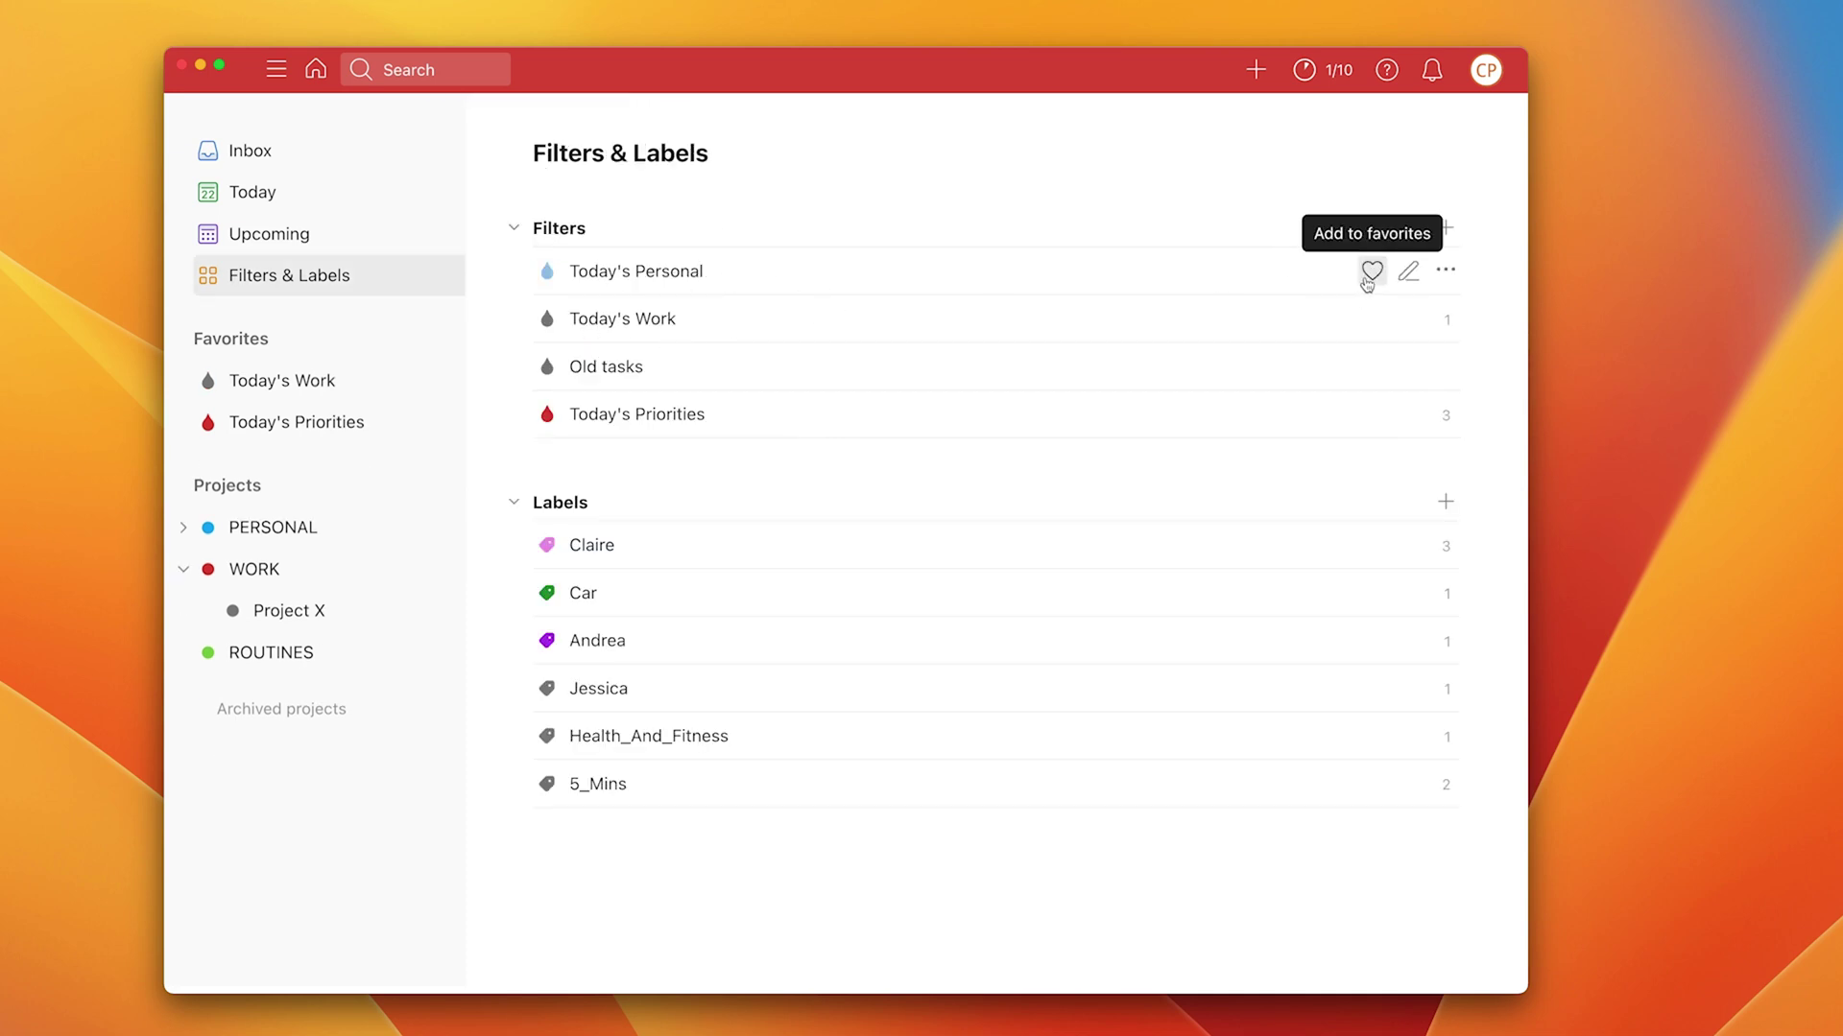
pyautogui.click(1370, 272)
pyautogui.click(1370, 273)
pyautogui.click(1370, 273)
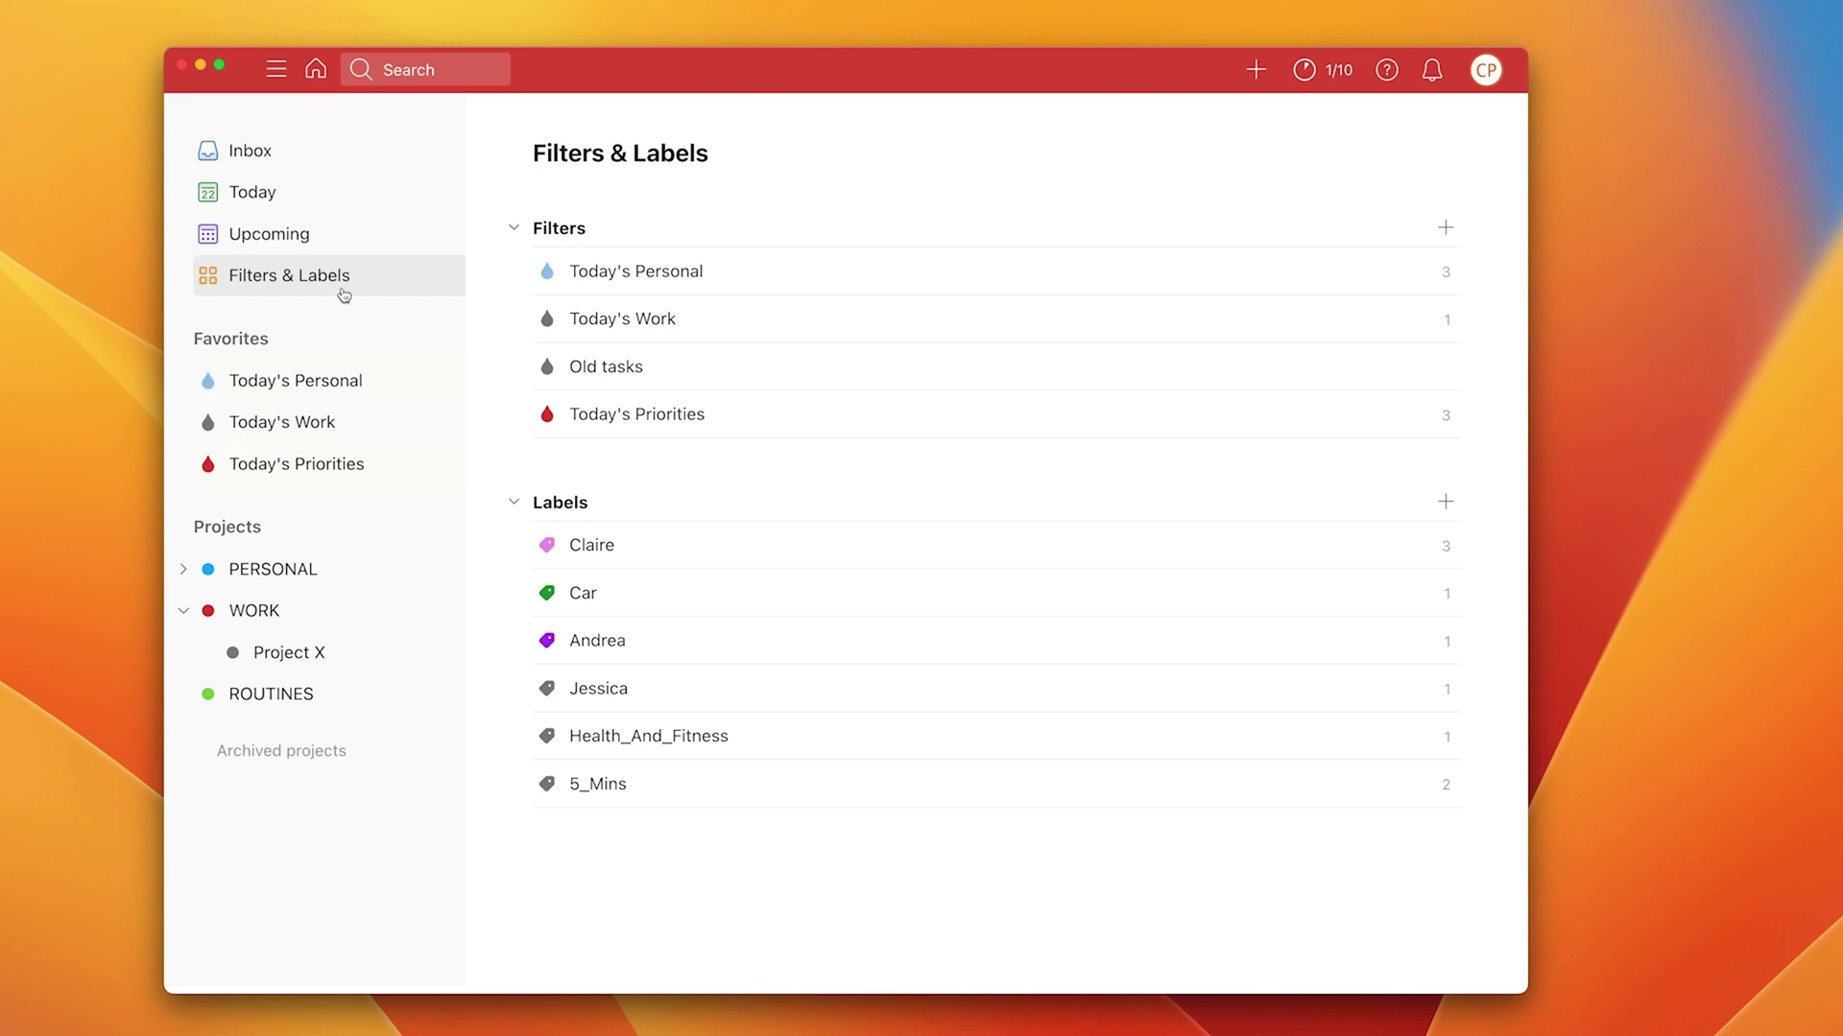
# Step: View Today's Personal, Today's Work and Today's Priorities from Favorites, then switch to the browser
pyautogui.click(322, 381)
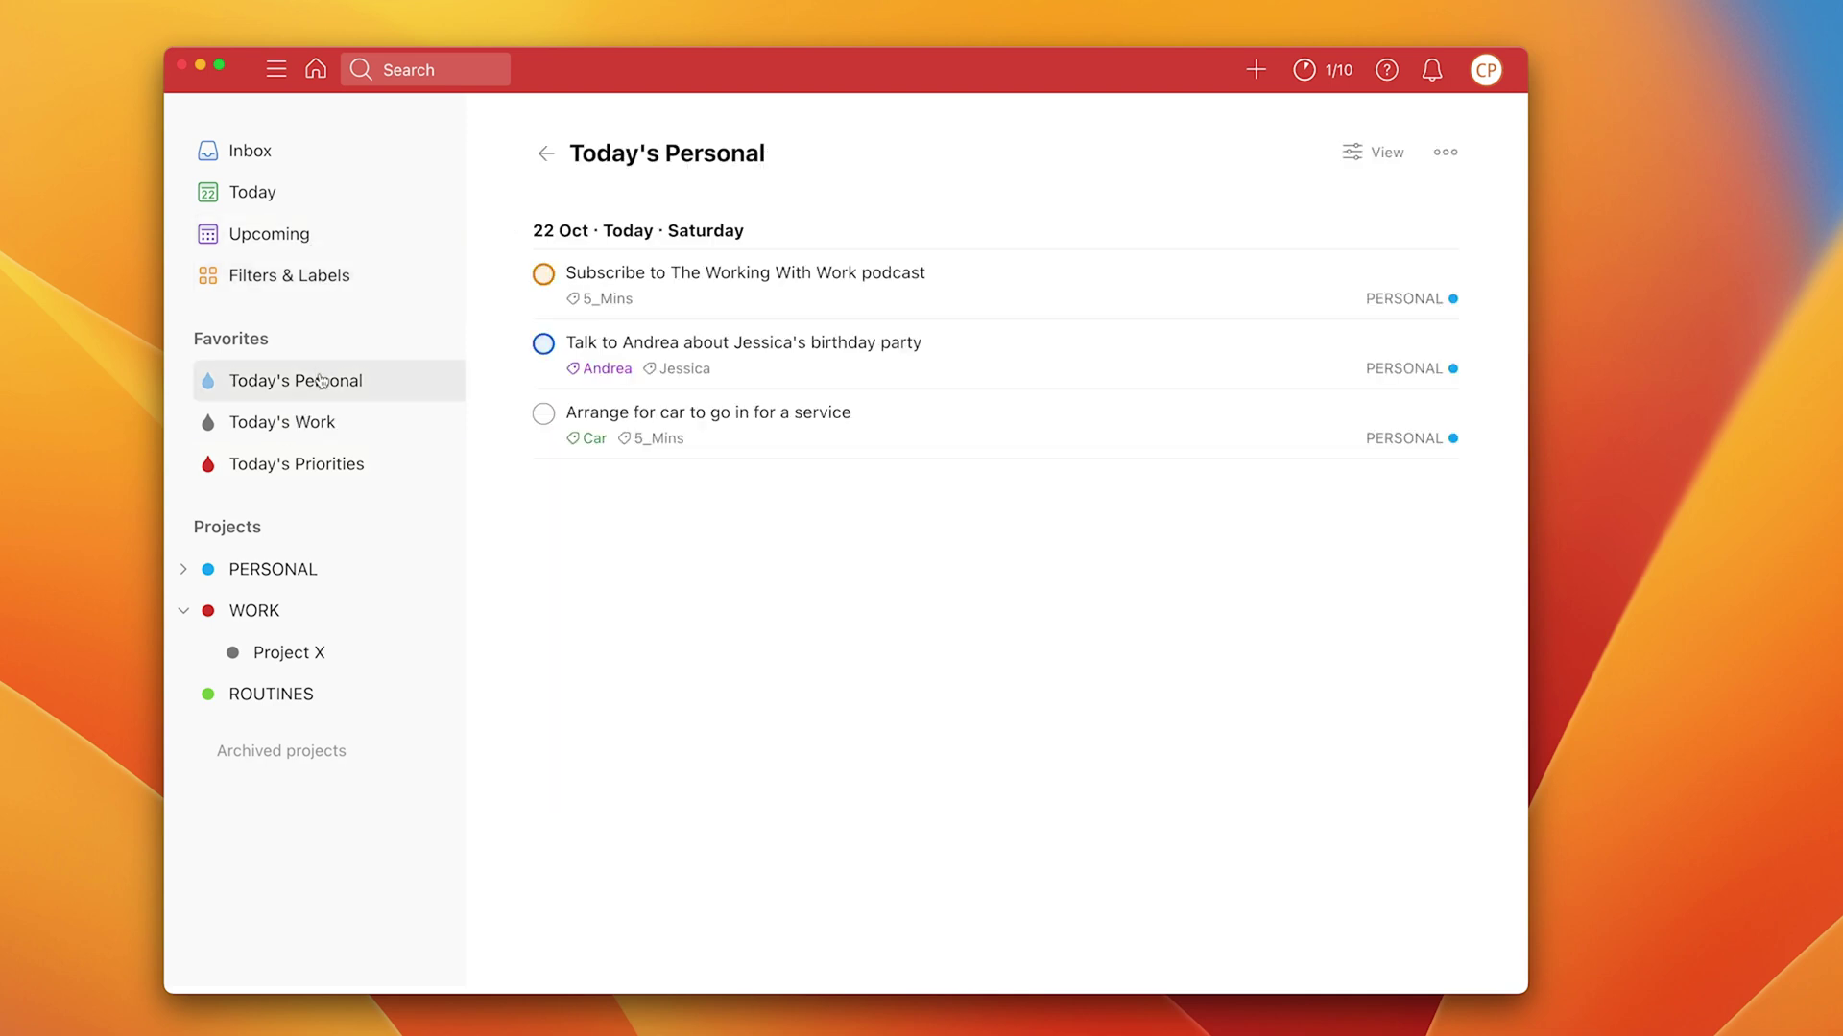
pyautogui.click(309, 425)
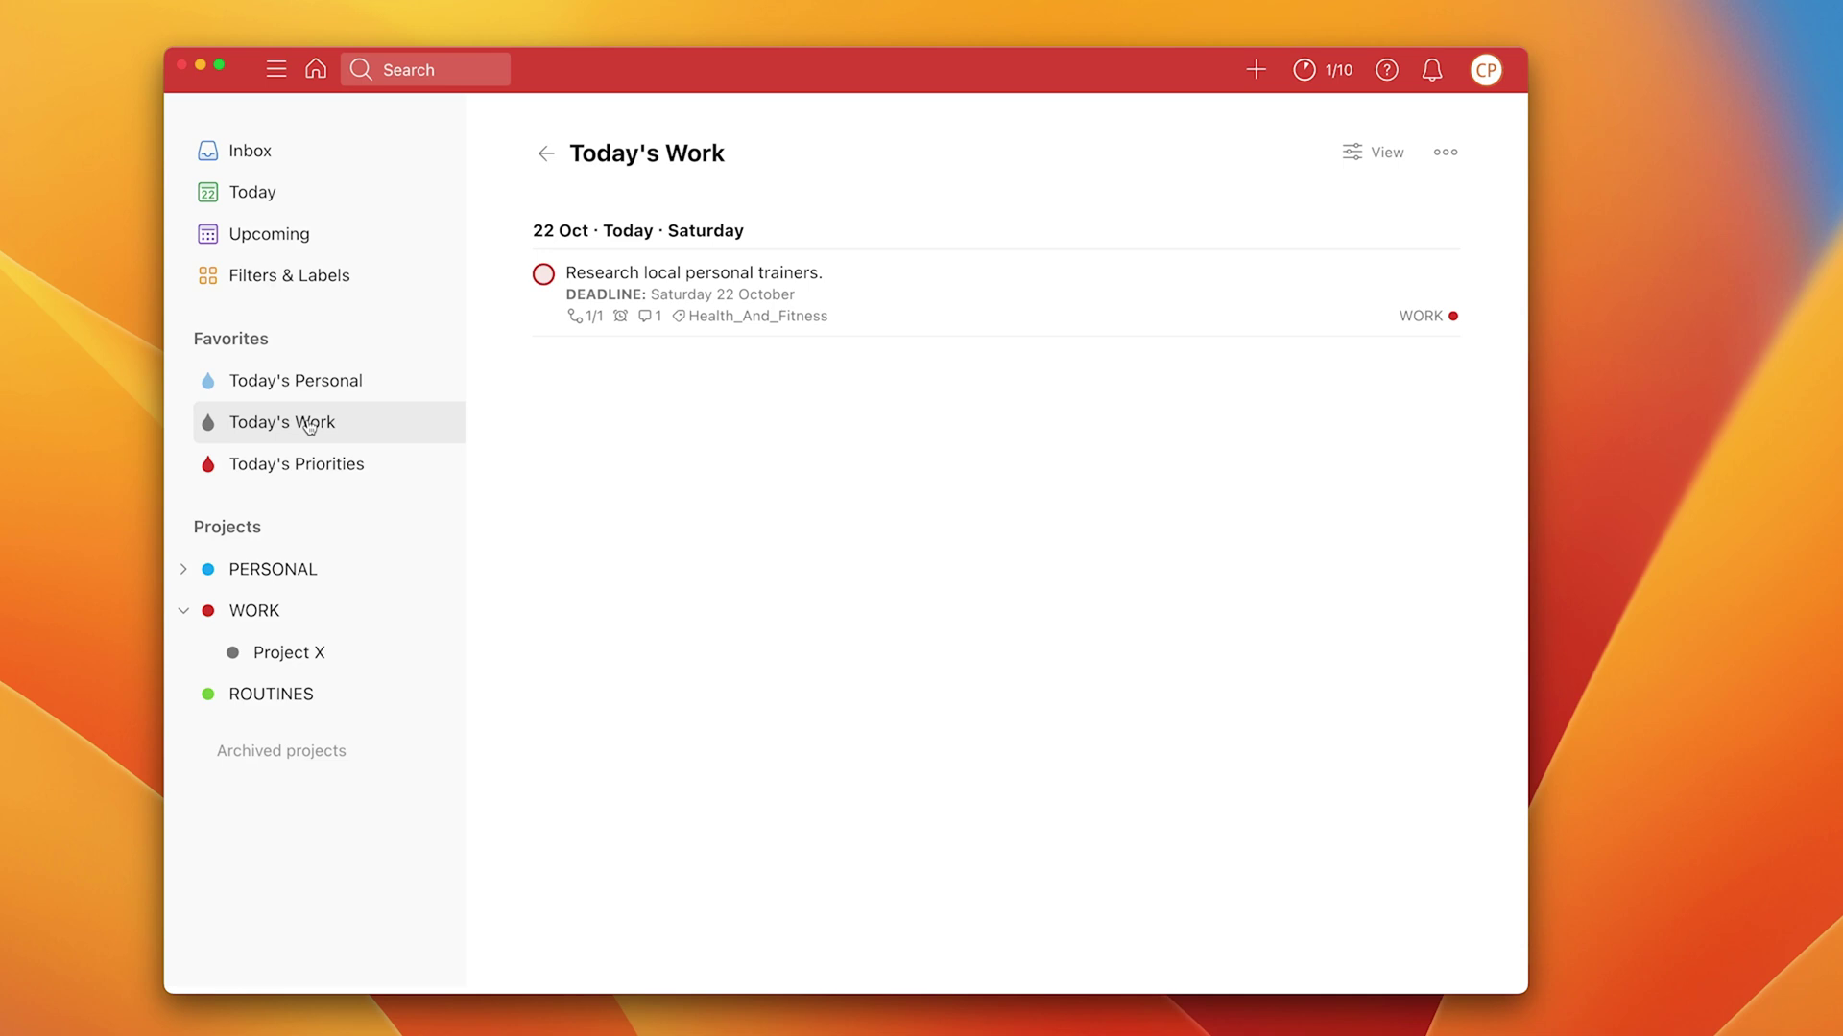
pyautogui.click(315, 470)
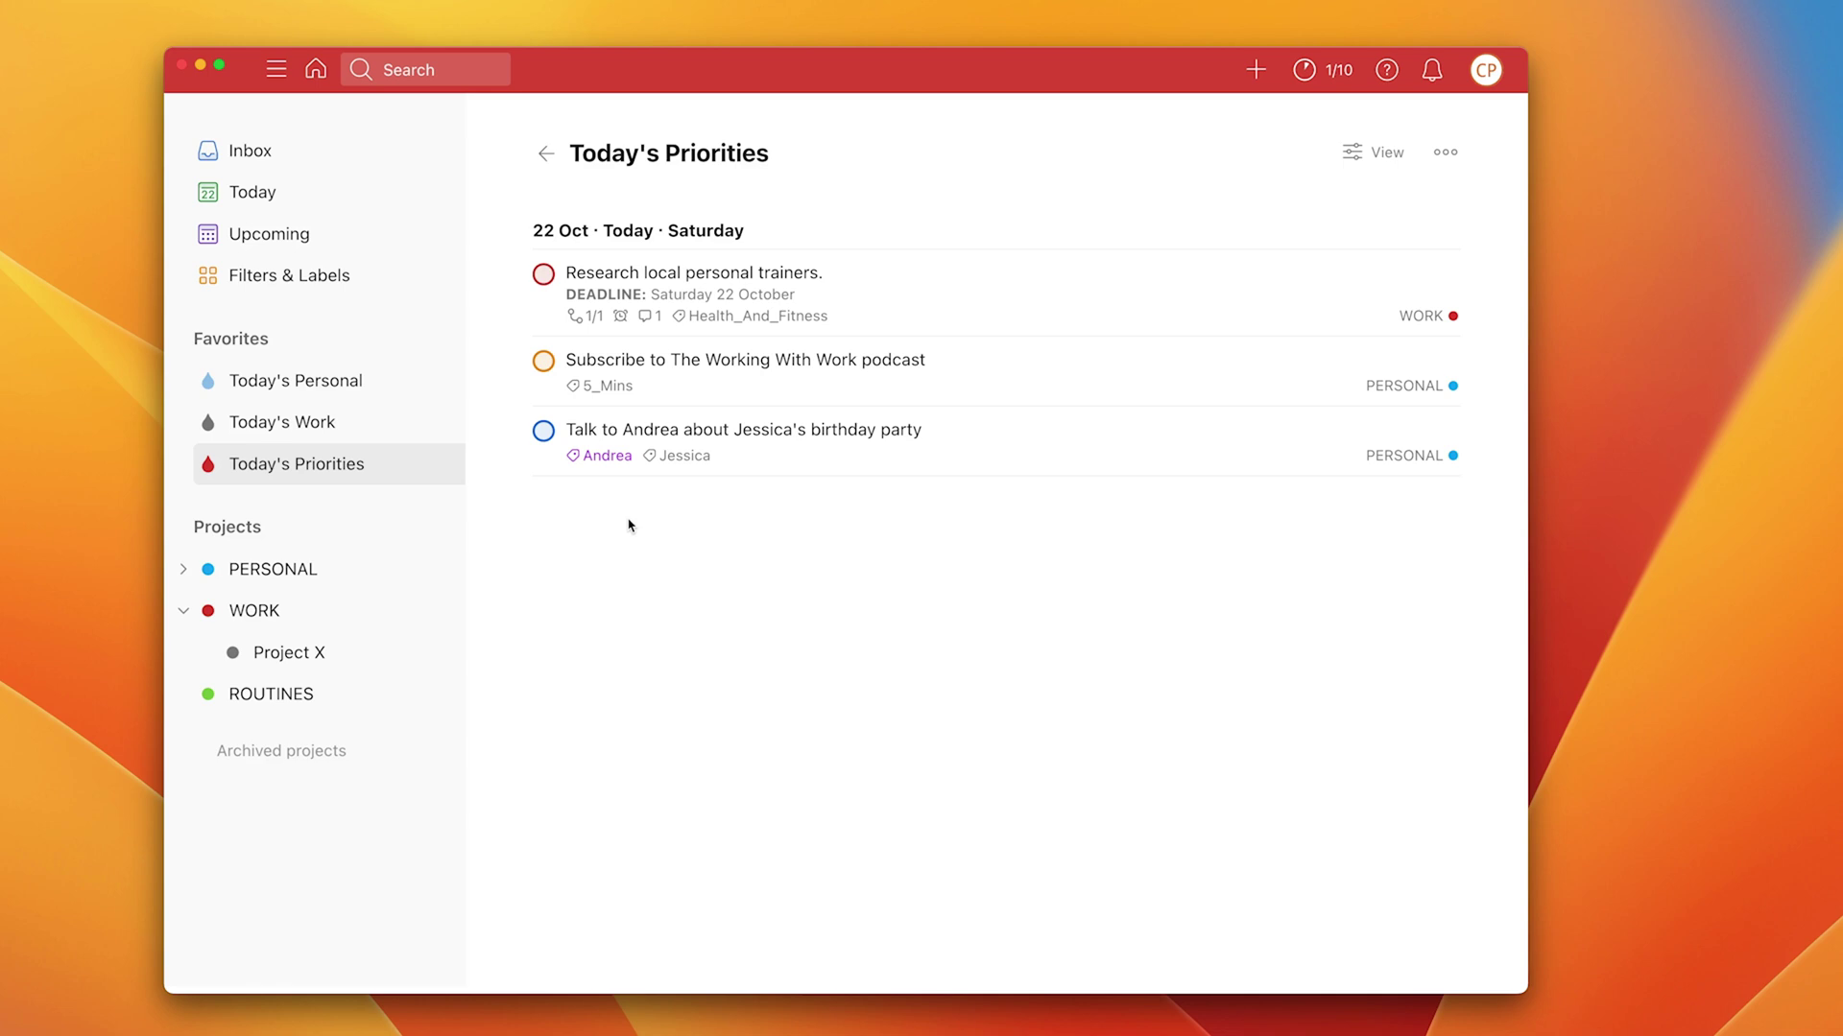
pyautogui.hotkey('ctrl', 'Up')
# Step: Bring the Safari filters help page forward and scroll to the Handy filters to try out table
pyautogui.click(732, 711)
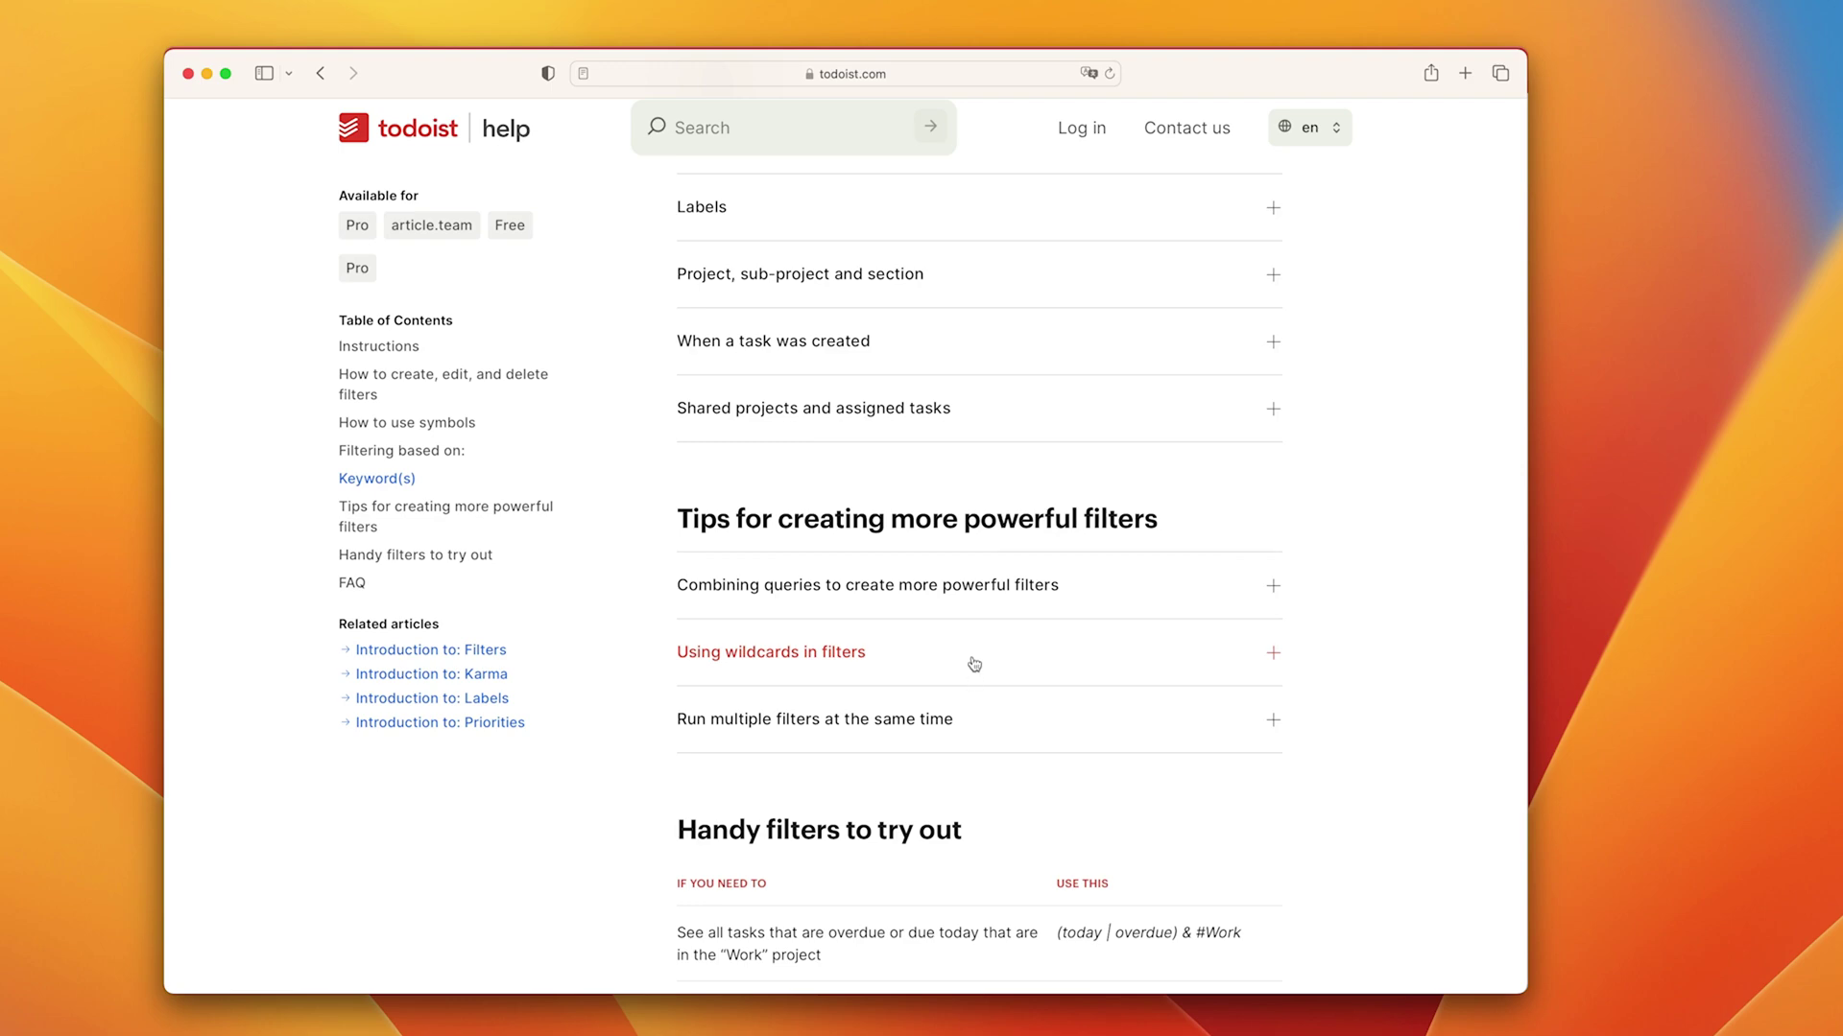
pyautogui.scroll(6, 1441, 372)
pyautogui.scroll(15, 1441, 373)
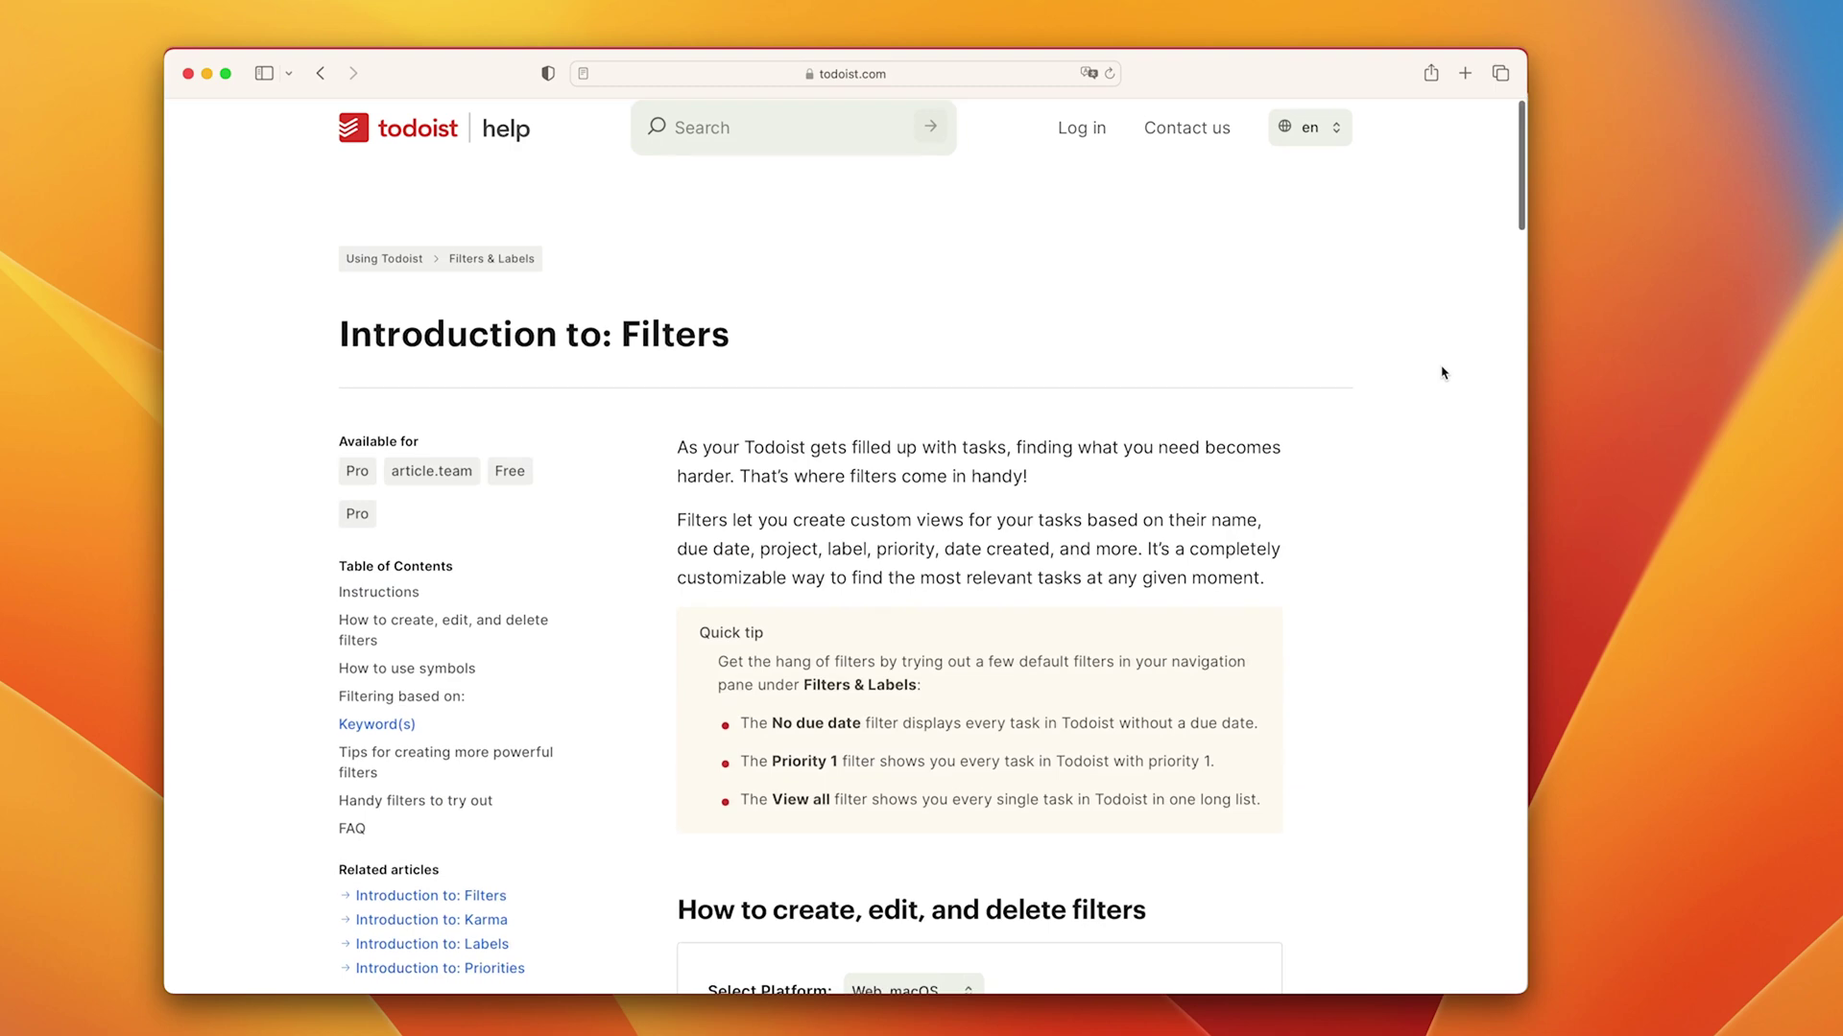
pyautogui.scroll(-20, 1441, 372)
pyautogui.scroll(-9, 1442, 373)
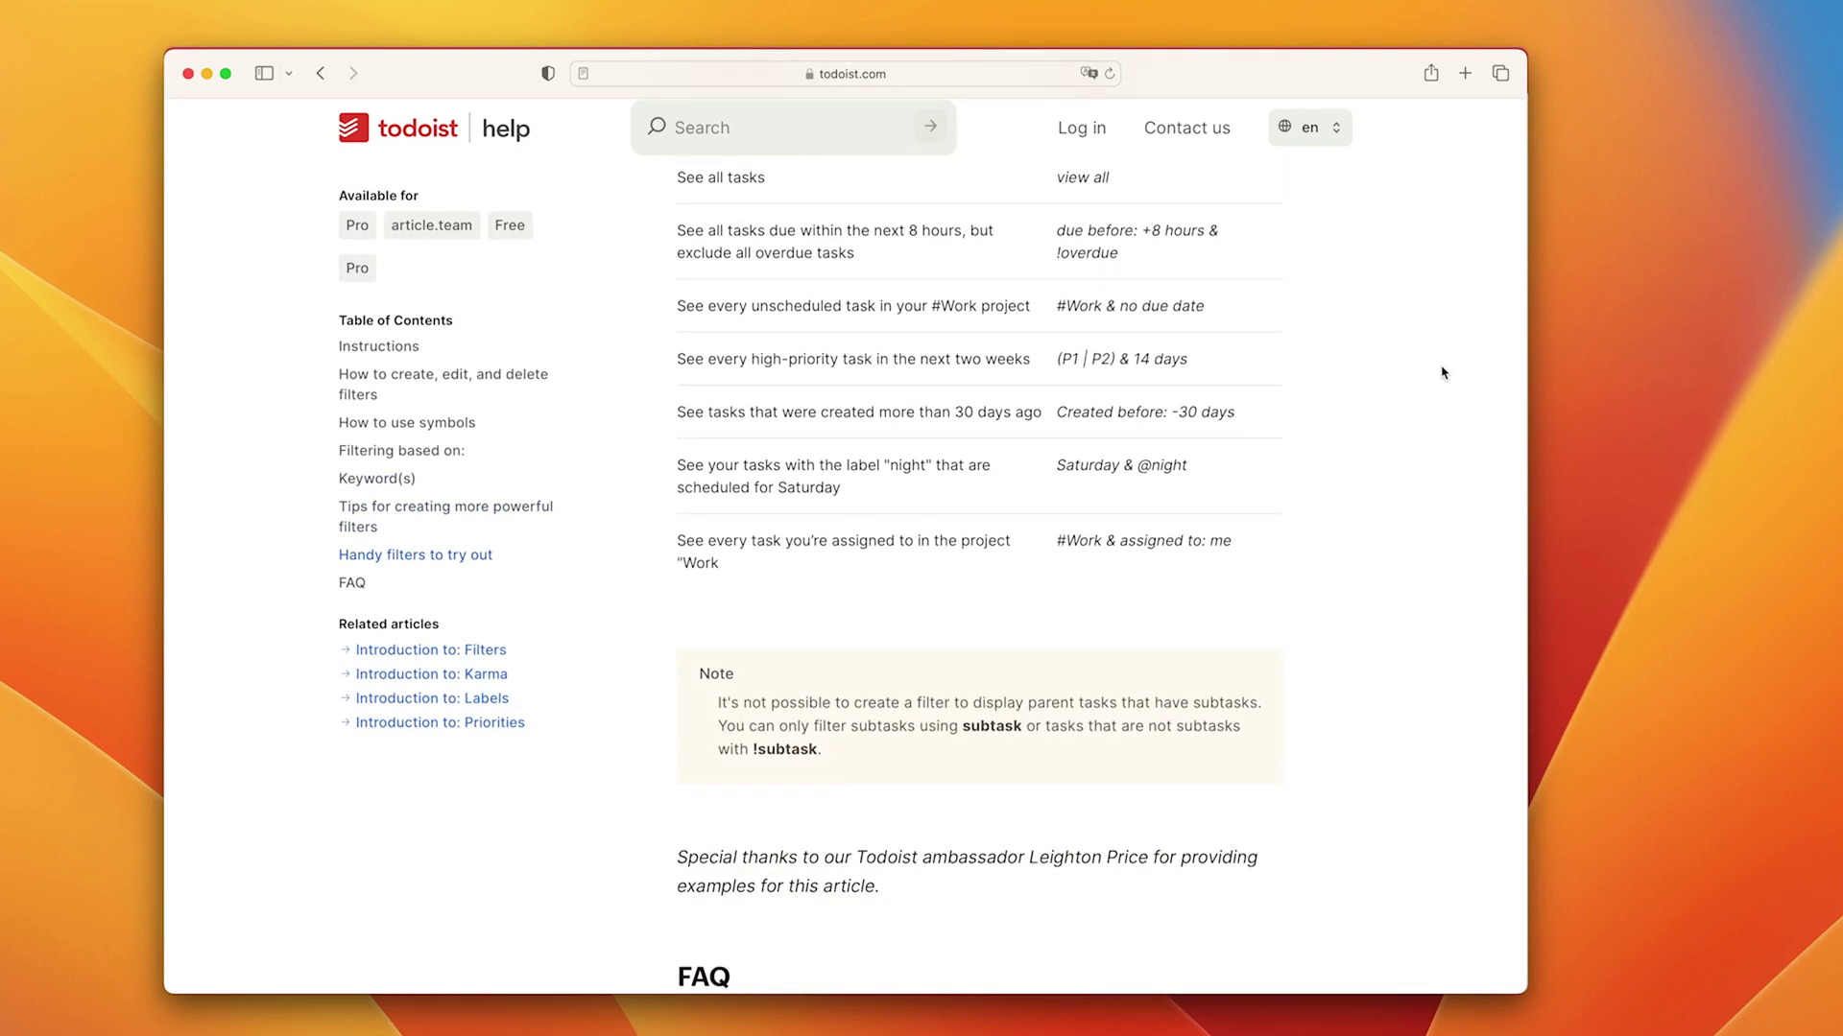
pyautogui.scroll(4, 1442, 373)
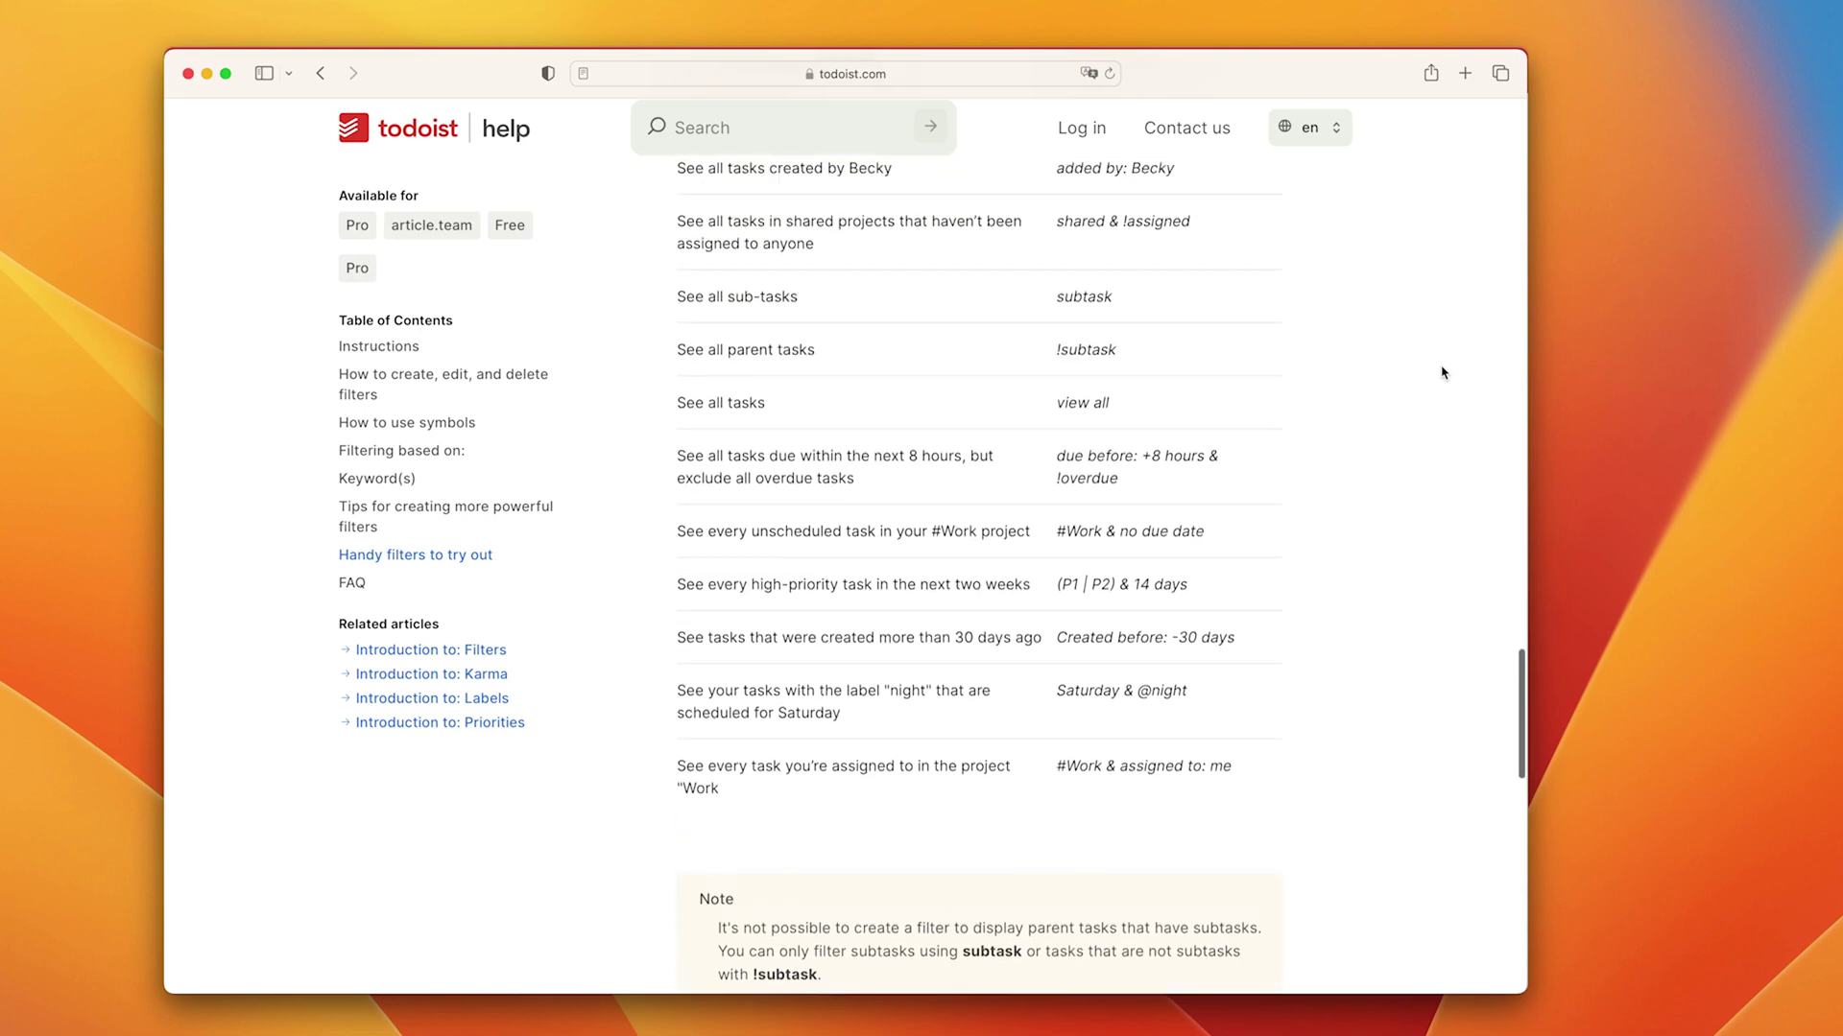